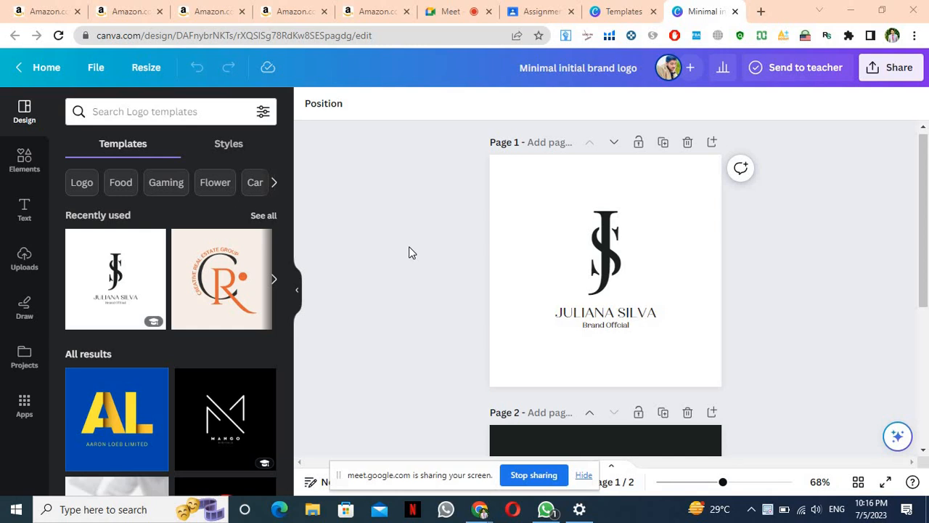
Open the Share menu's download settings, leaving PNG as the file type
{"action": "left_click", "coordinate": [882, 73]}
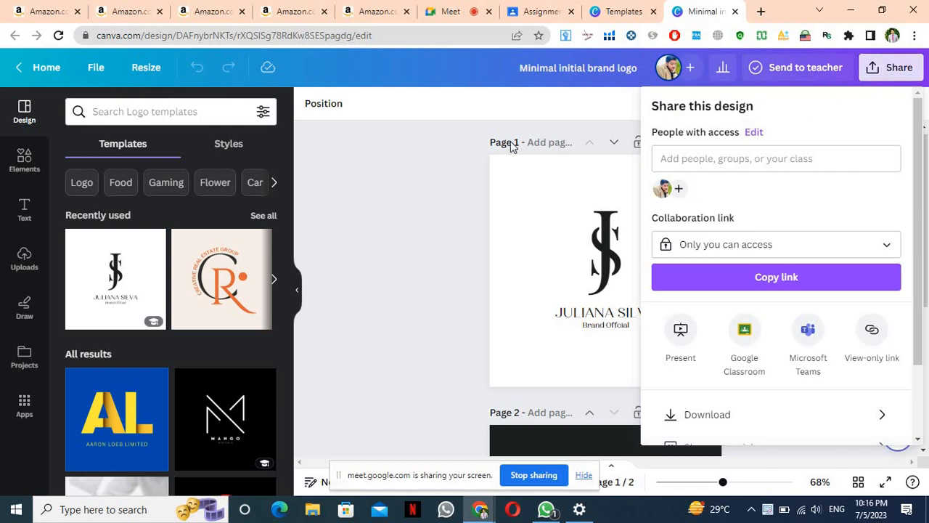
{"action": "left_click", "coordinate": [473, 204]}
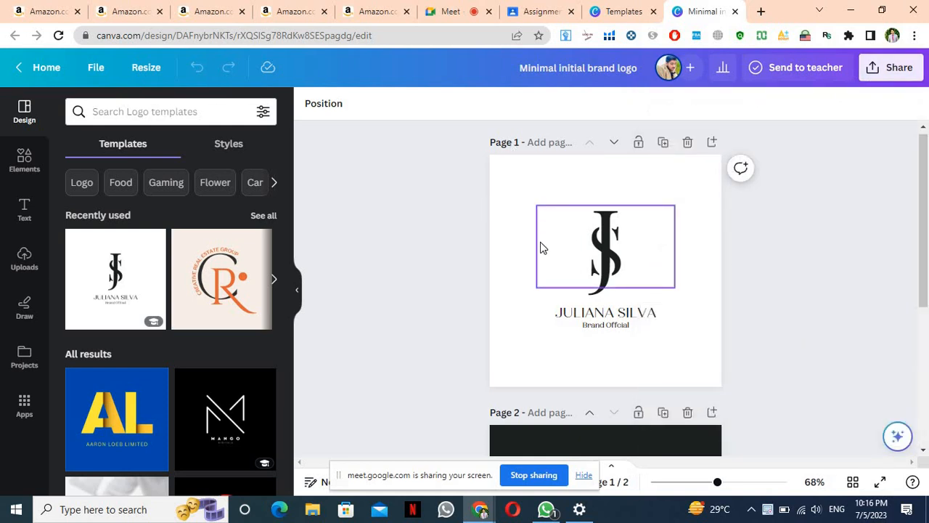
{"action": "left_click", "coordinate": [912, 73]}
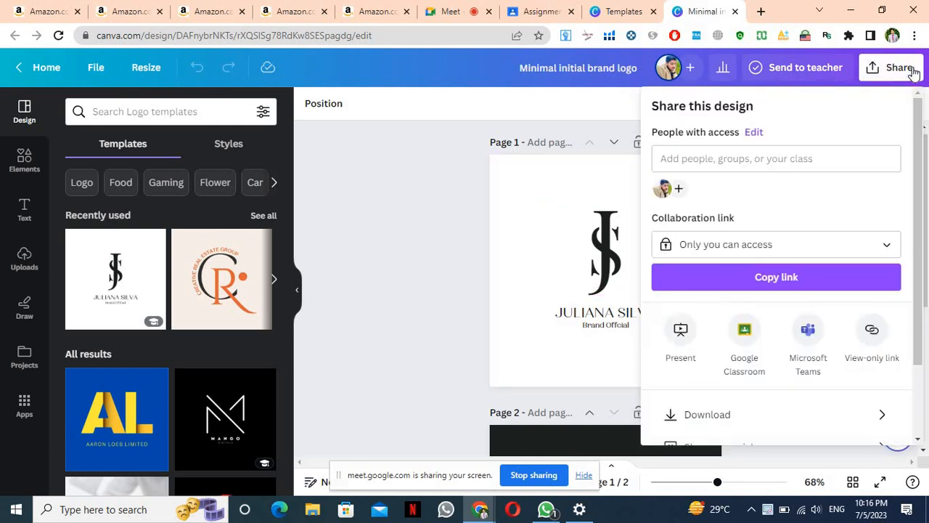
{"action": "scroll", "coordinate": [761, 352], "scroll_direction": "down", "scroll_amount": 2}
{"action": "left_click", "coordinate": [754, 328]}
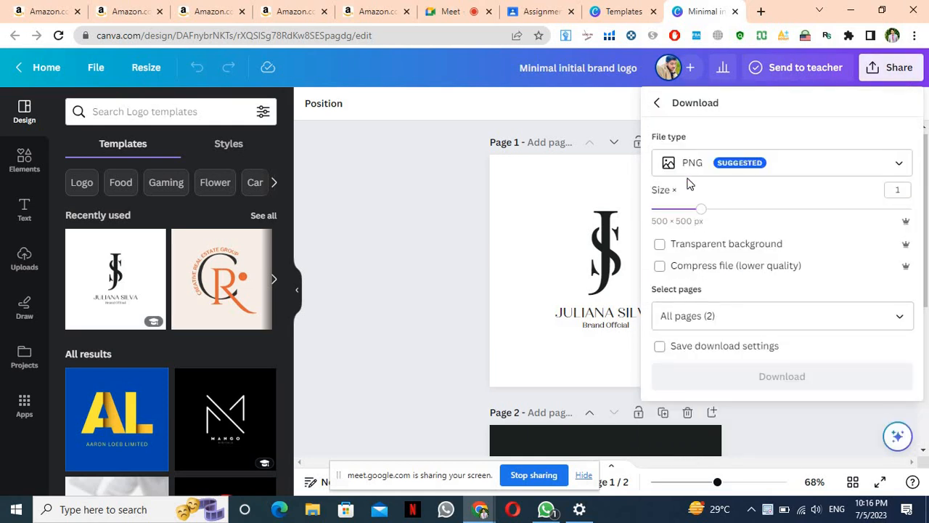
{"action": "left_click", "coordinate": [689, 173]}
{"action": "left_click", "coordinate": [688, 174]}
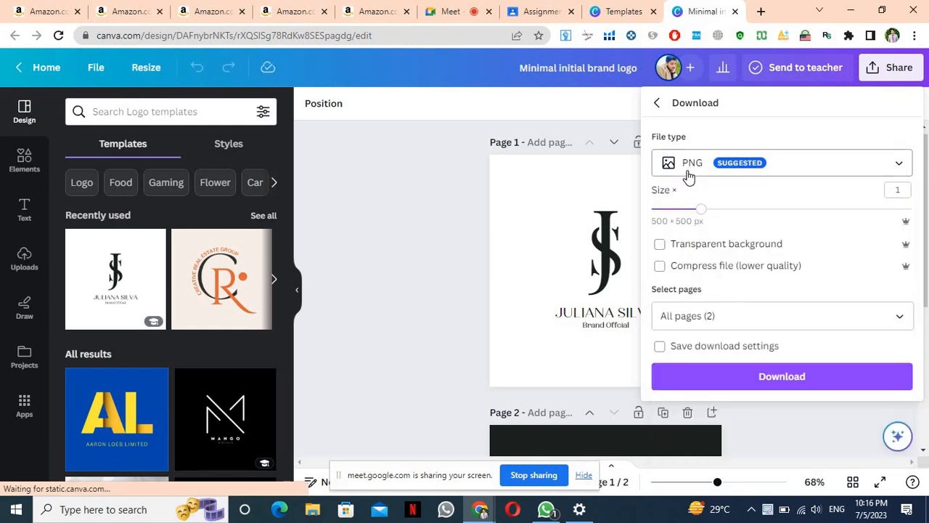
{"action": "left_click", "coordinate": [688, 174]}
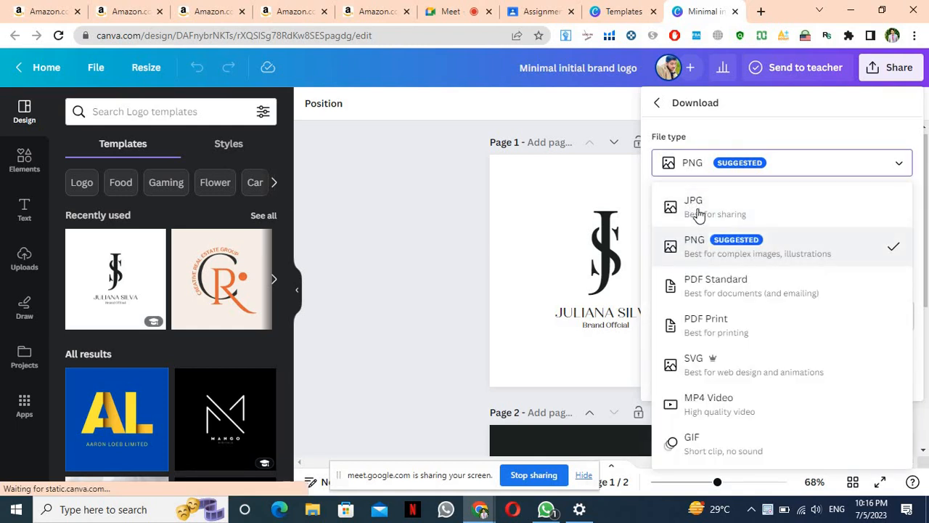
{"action": "left_click", "coordinate": [712, 254]}
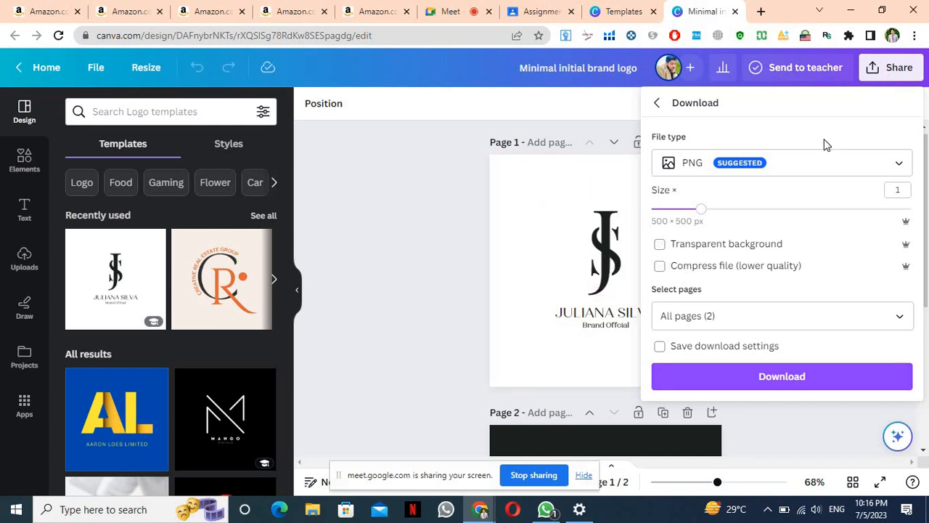
Try JPG, switch the file type back to PNG, and download all 2 pages
{"action": "left_click", "coordinate": [816, 163]}
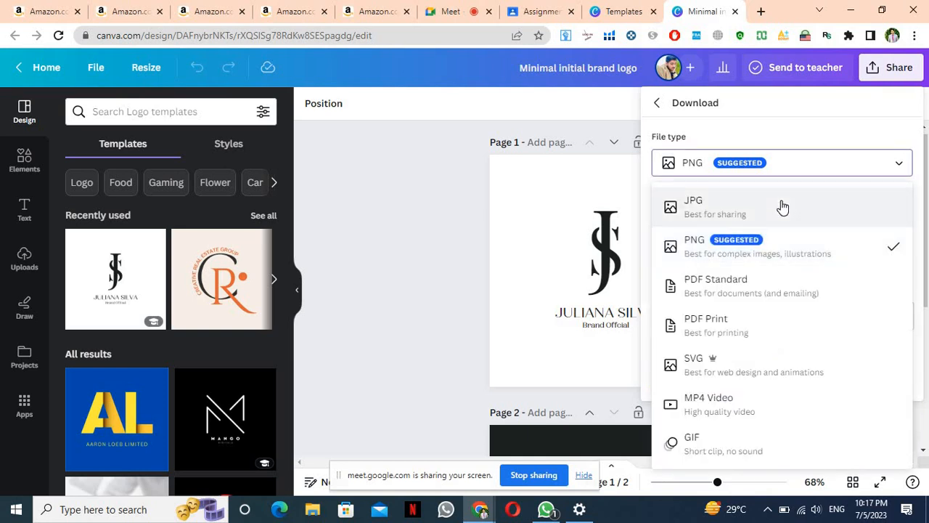
{"action": "left_click", "coordinate": [781, 201]}
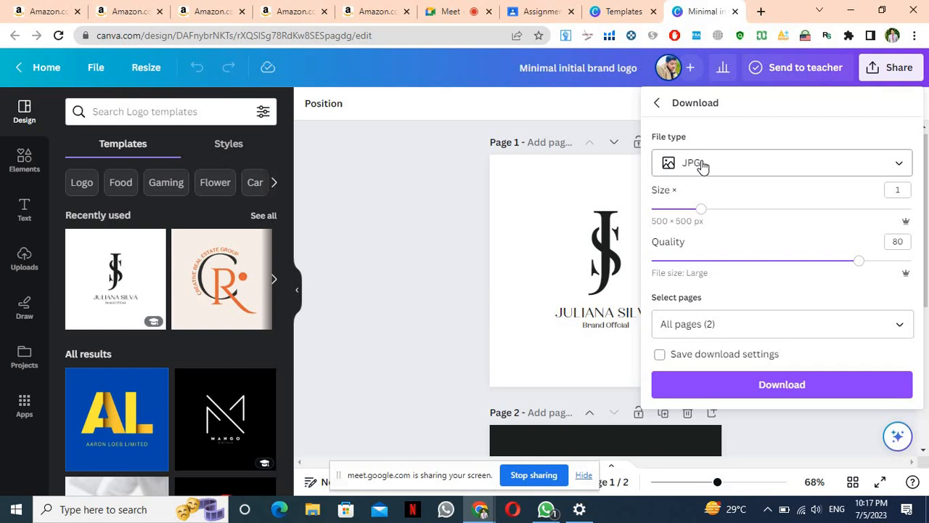
{"action": "left_click", "coordinate": [696, 163]}
{"action": "left_click", "coordinate": [711, 264]}
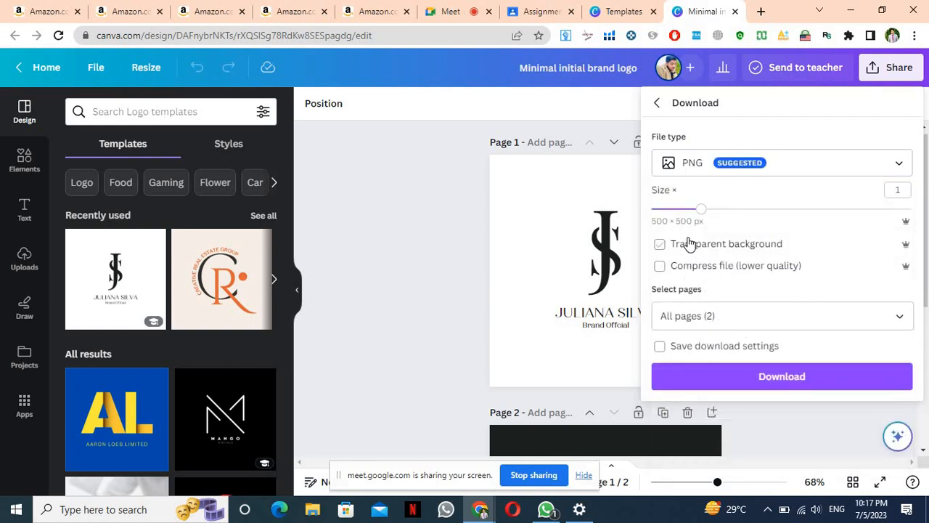
{"action": "left_click", "coordinate": [767, 385]}
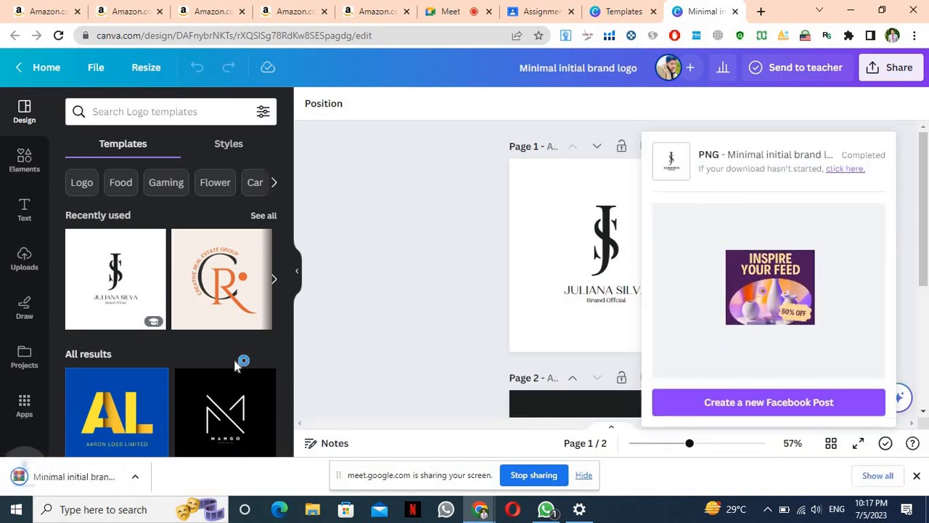
Open Minimal initial brand logo.zip in WinRAR, preview 1.png in Photos, then close Photos
{"action": "left_click", "coordinate": [42, 483]}
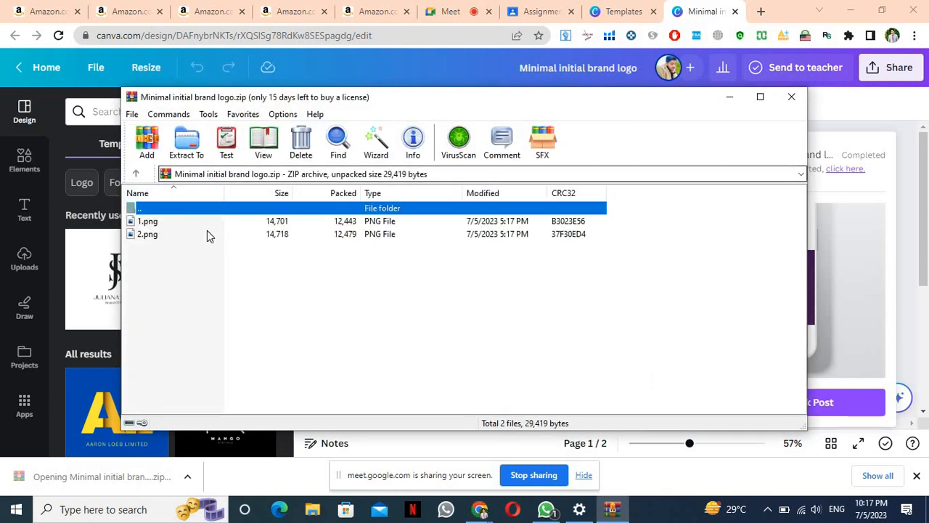
{"action": "left_click", "coordinate": [179, 223]}
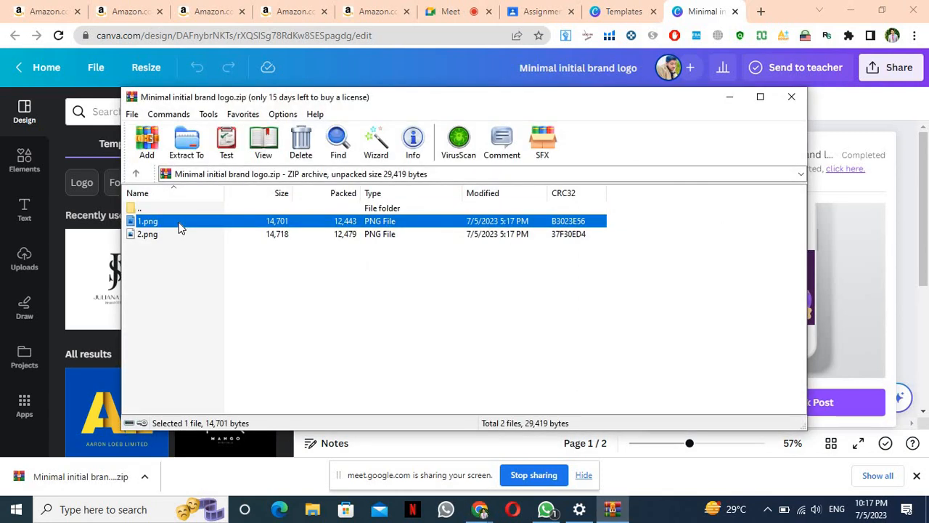
{"action": "double_click", "coordinate": [180, 227]}
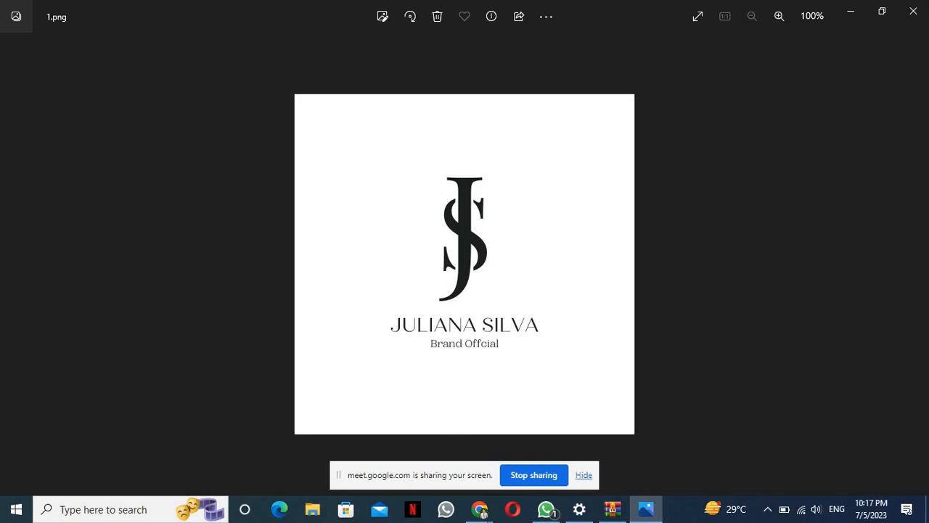
{"action": "left_click", "coordinate": [915, 9]}
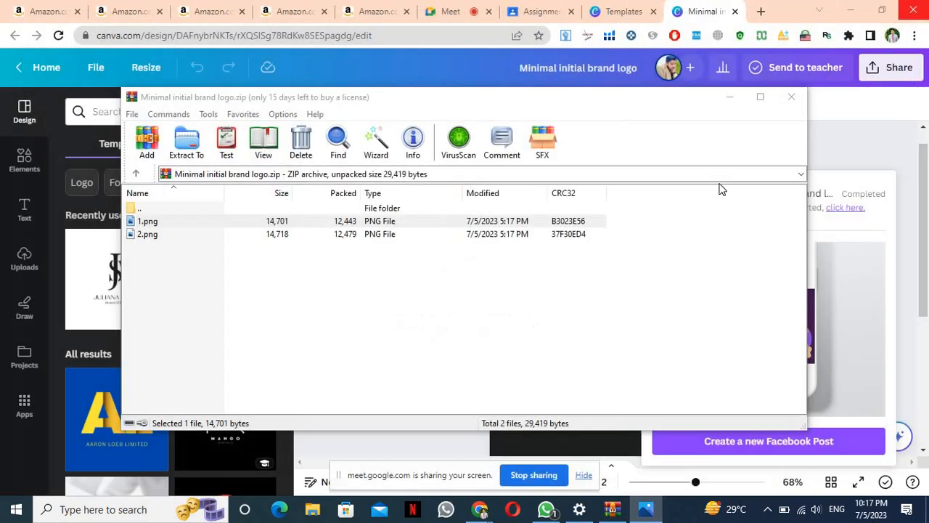
Close WinRAR and download both pages as PNG with Transparent background turned on
{"action": "left_click", "coordinate": [790, 97]}
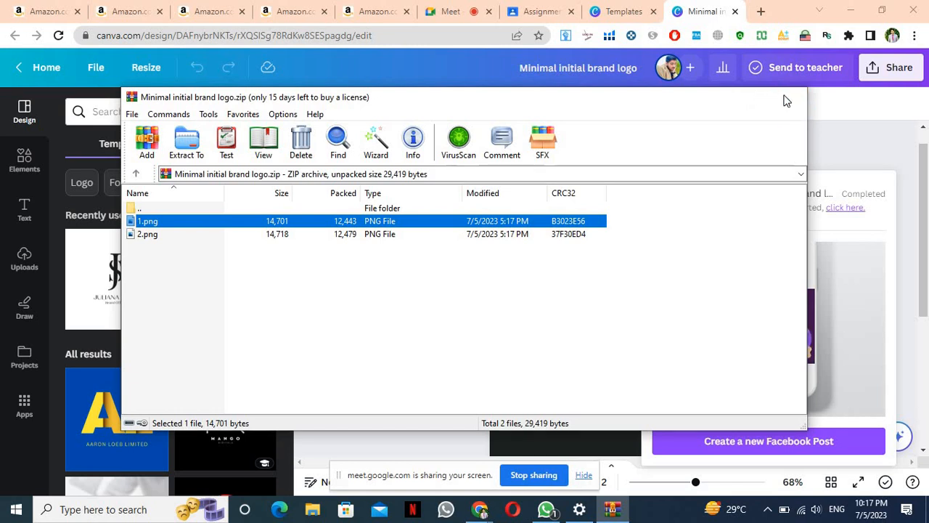
{"action": "left_click", "coordinate": [875, 69]}
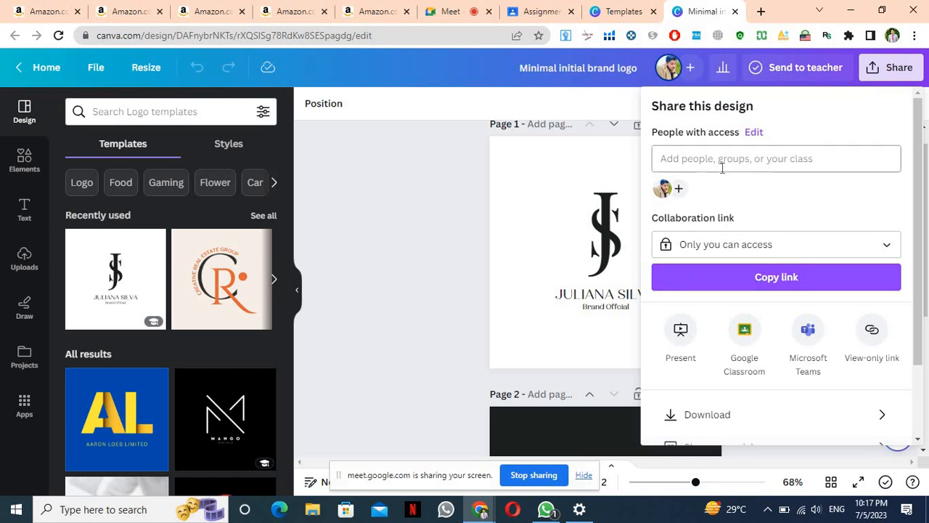
{"action": "left_click", "coordinate": [732, 411]}
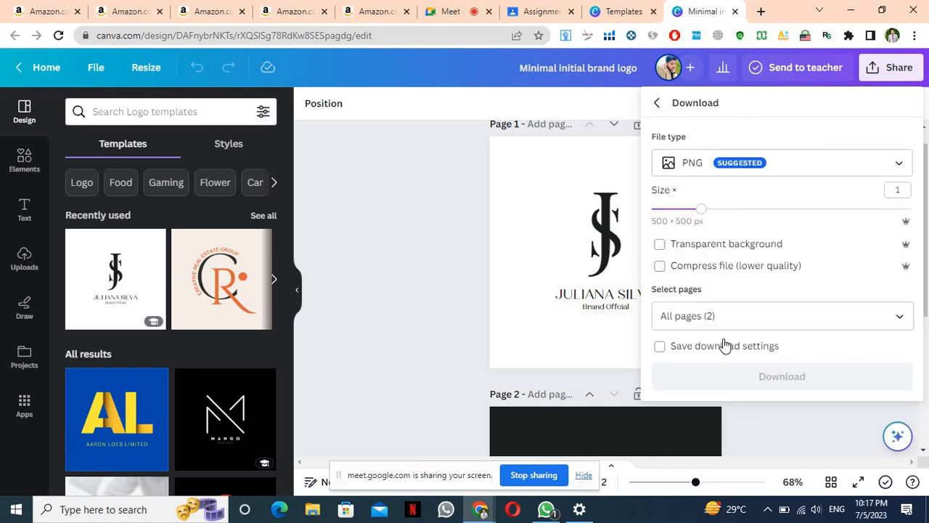
{"action": "left_click", "coordinate": [660, 245]}
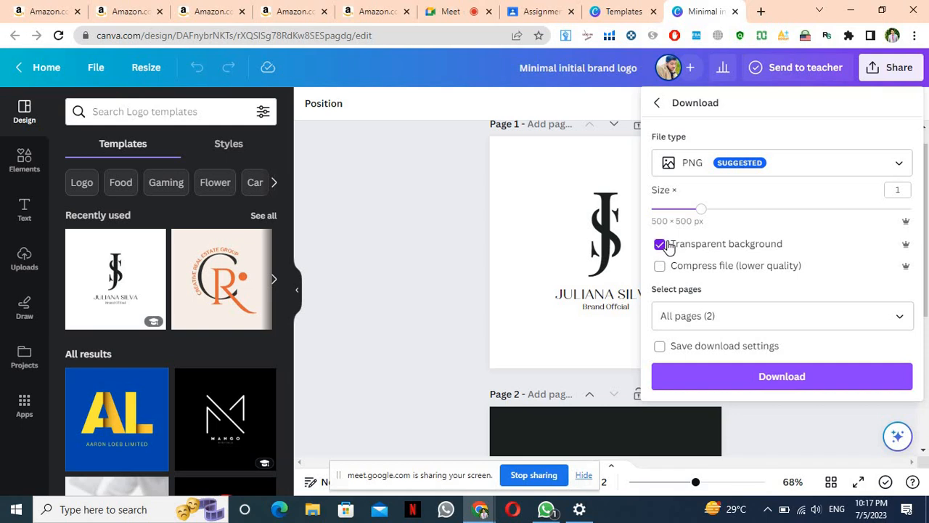
{"action": "left_click", "coordinate": [739, 385]}
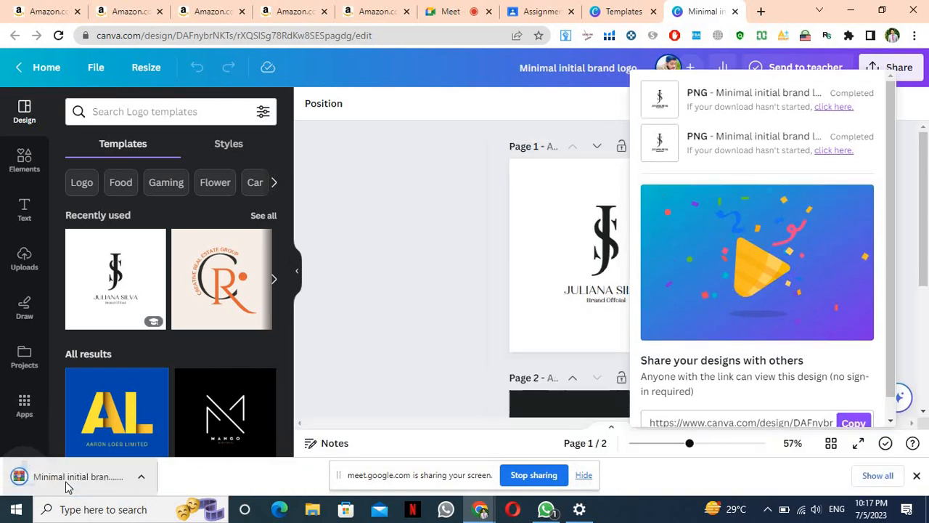
Admit the waiting participant to the Meet class call, then return to the Canva tab
{"action": "left_click", "coordinate": [455, 12]}
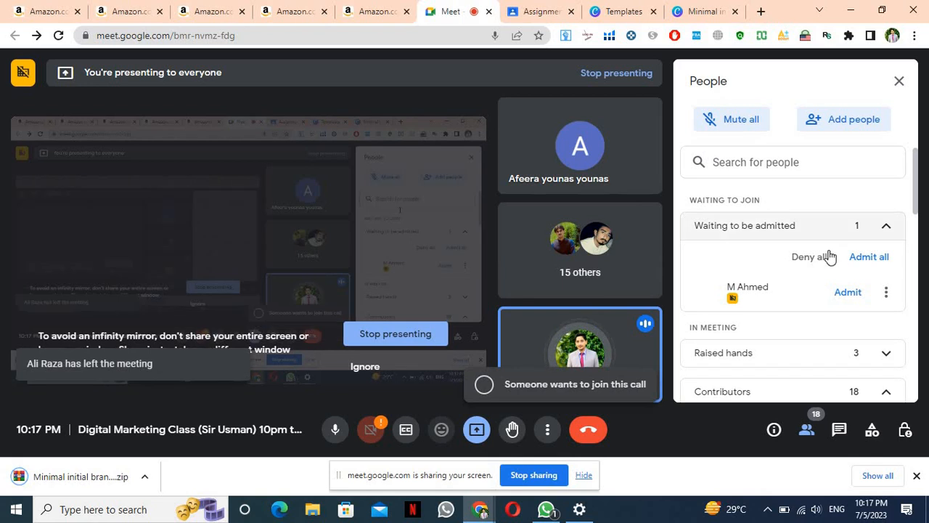
{"action": "left_click", "coordinate": [845, 296]}
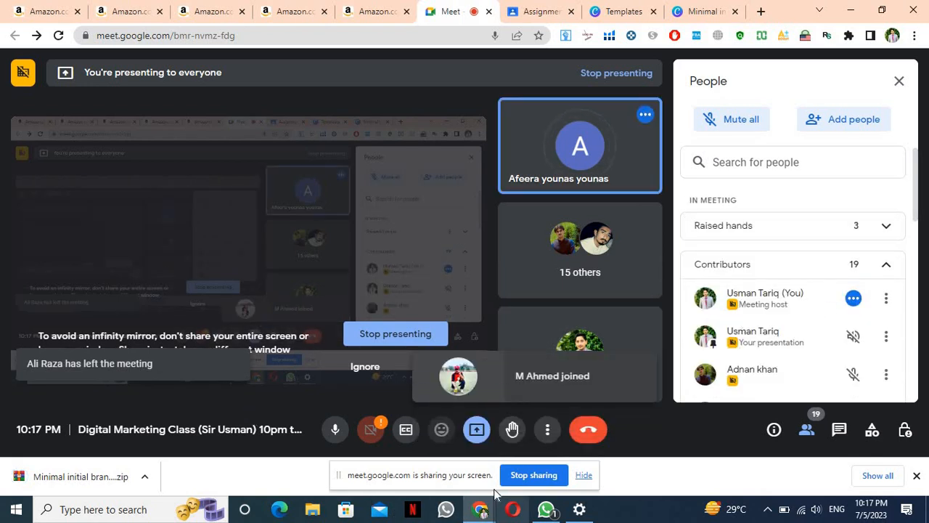
{"action": "left_click", "coordinate": [703, 13]}
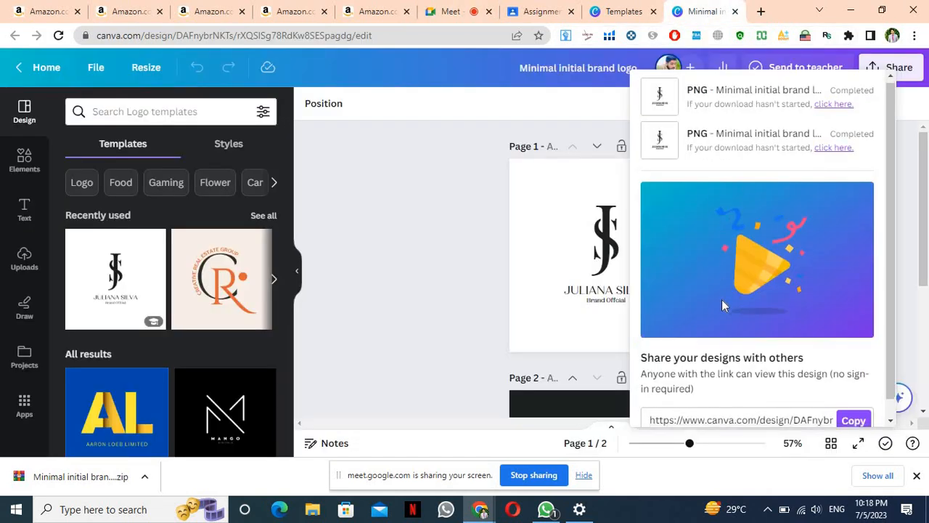
{"action": "scroll", "coordinate": [722, 300], "scroll_direction": "down", "scroll_amount": 1}
{"action": "scroll", "coordinate": [722, 300], "scroll_direction": "up", "scroll_amount": 1}
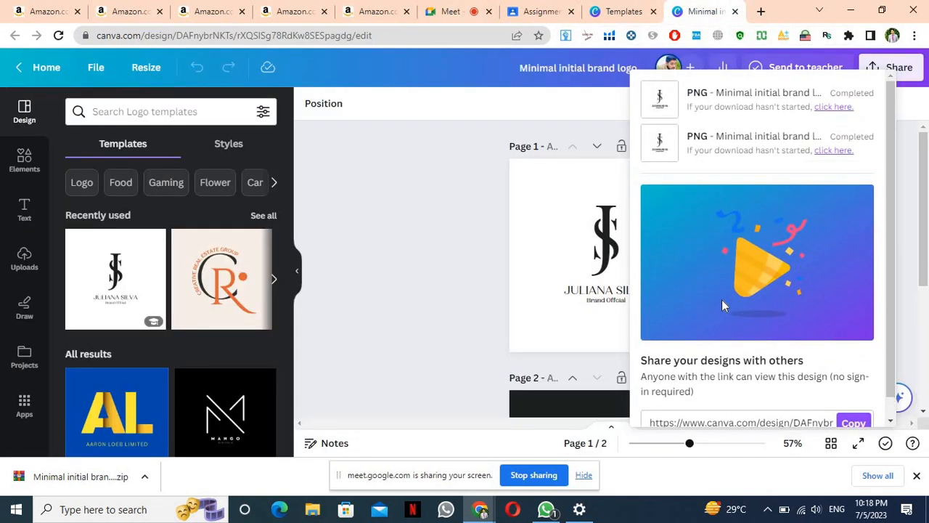
Open the transparent-logo zip, view 1.png and 2.png in Photos, then close WinRAR
{"action": "left_click", "coordinate": [112, 485]}
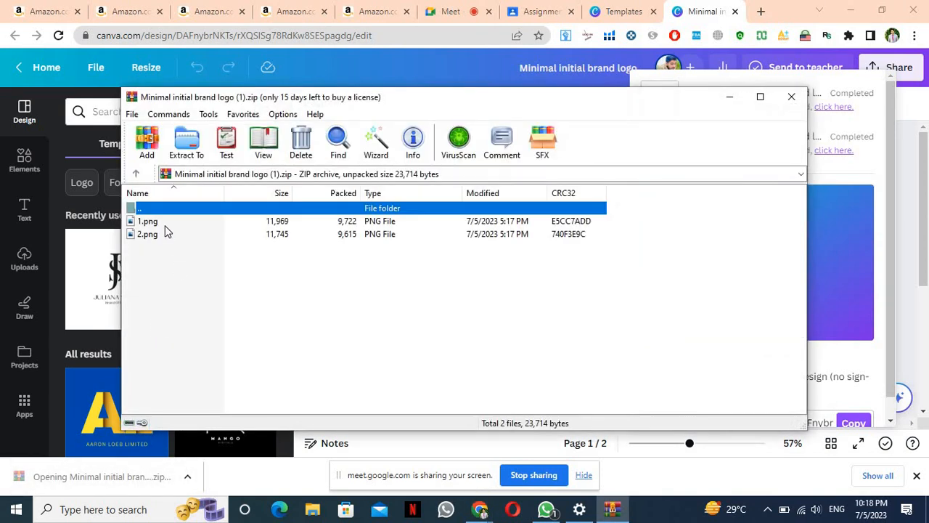
{"action": "double_click", "coordinate": [165, 224]}
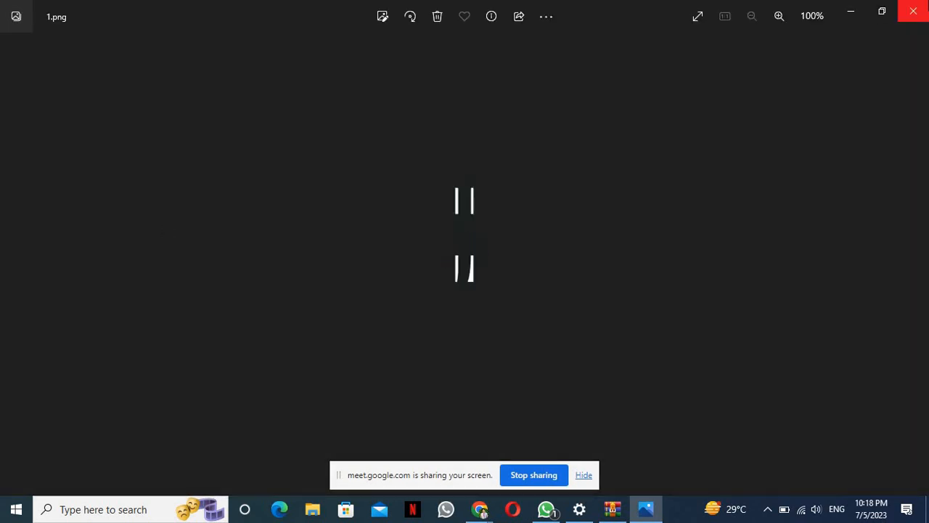
{"action": "left_click", "coordinate": [913, 11]}
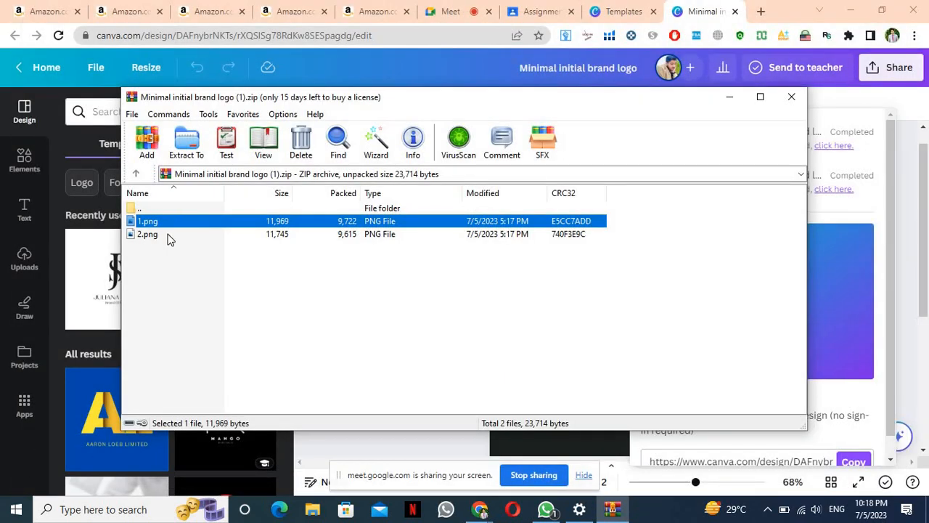
{"action": "double_click", "coordinate": [166, 234]}
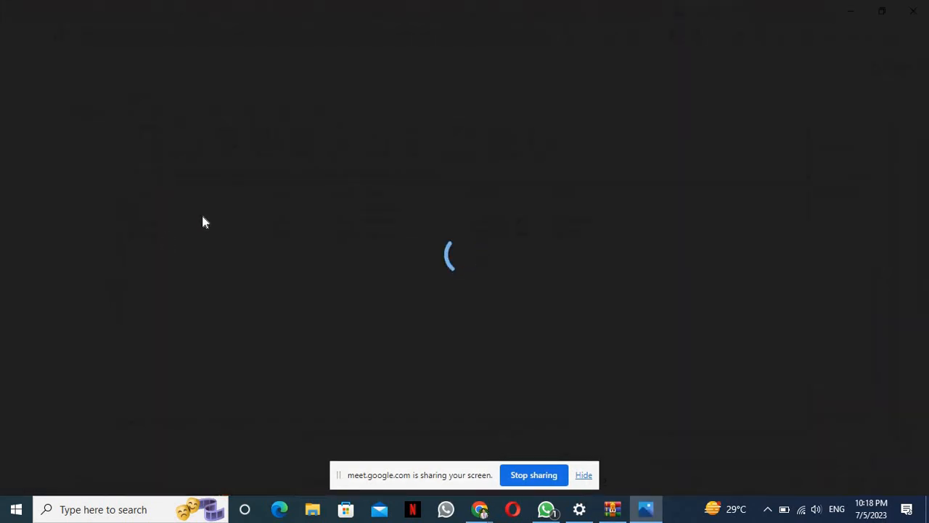
{"action": "left_click", "coordinate": [913, 14]}
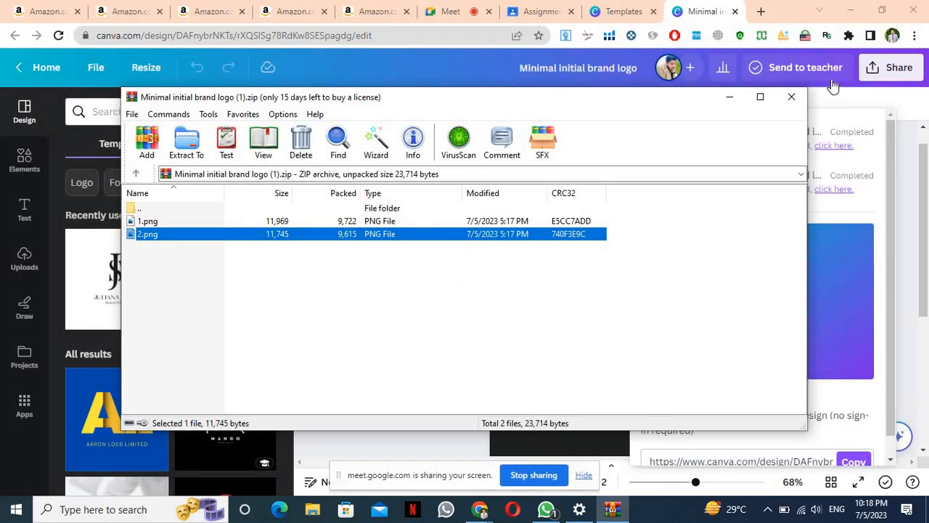
{"action": "left_click", "coordinate": [793, 97]}
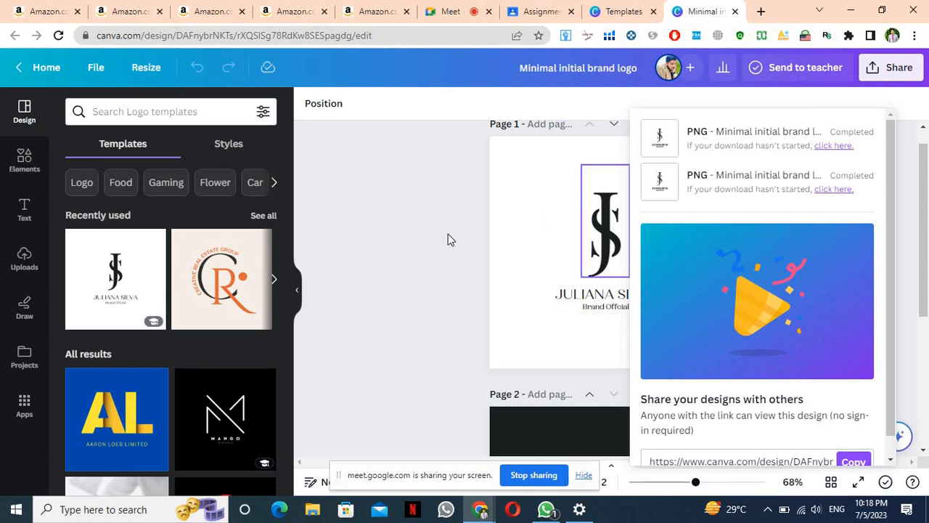
Close the download panel by clicking the empty canvas area
{"action": "left_click", "coordinate": [420, 236]}
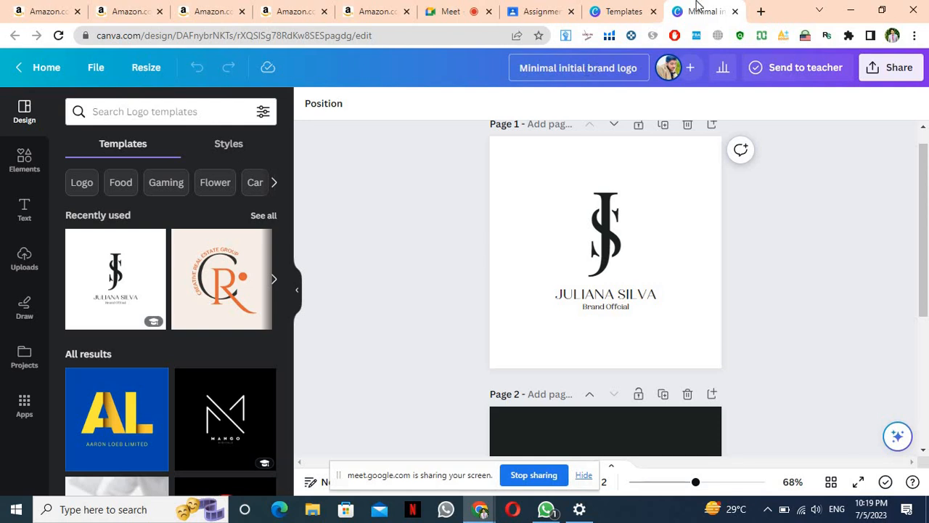
Close the extra Canva editor tab and close the People panel in the Meet call
{"action": "left_click", "coordinate": [735, 12]}
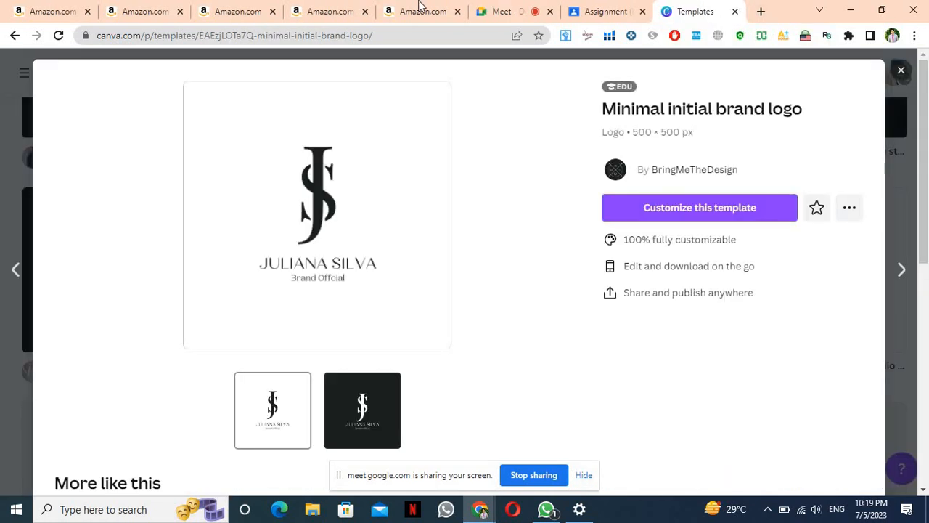
{"action": "left_click", "coordinate": [513, 13]}
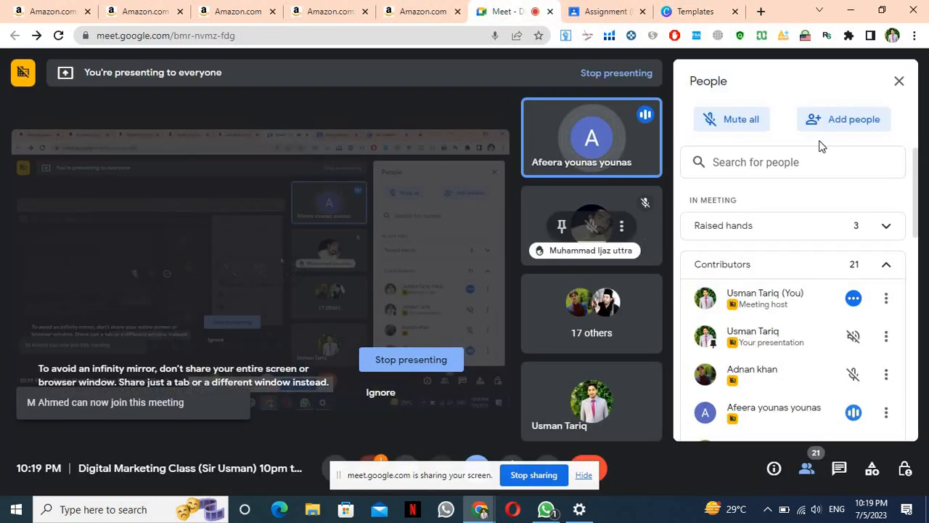
{"action": "left_click", "coordinate": [899, 81]}
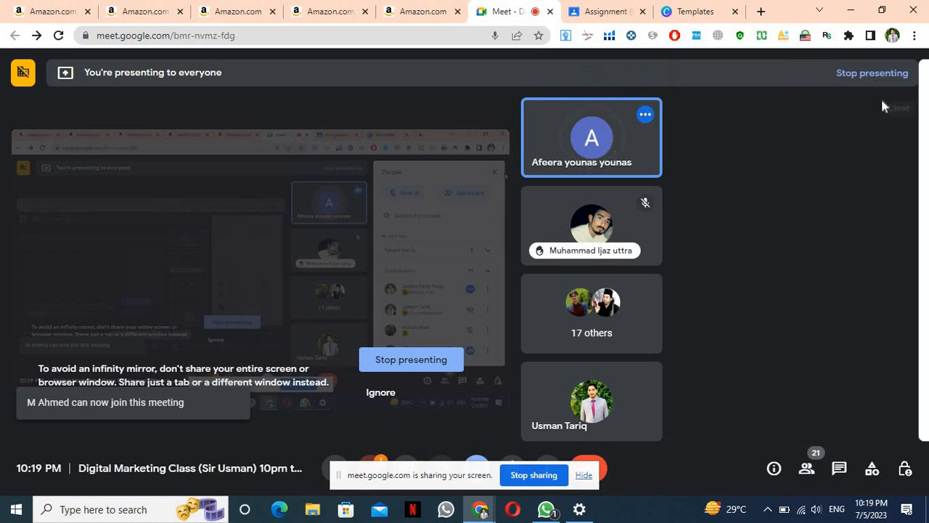
{"action": "mouse_move", "coordinate": [663, 161]}
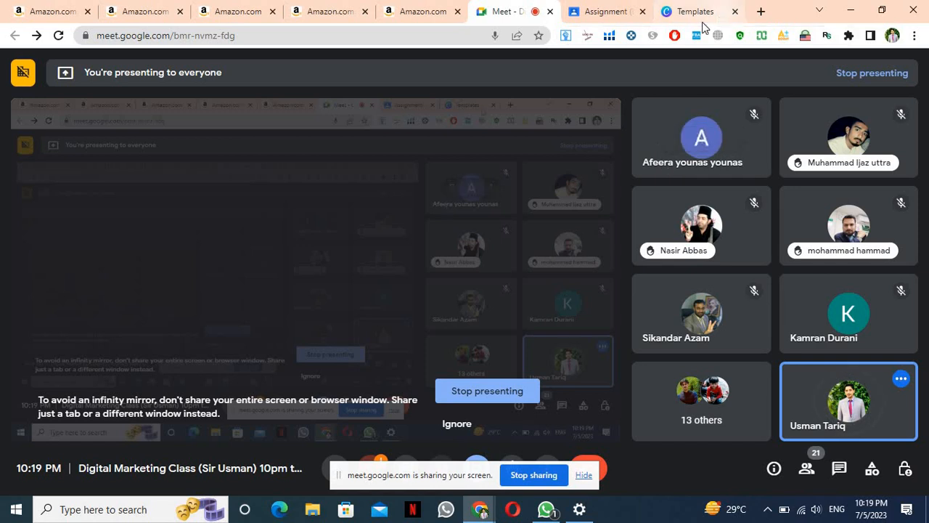
View the Logo Design assignment's student work, then close that tab
{"action": "left_click", "coordinate": [595, 12]}
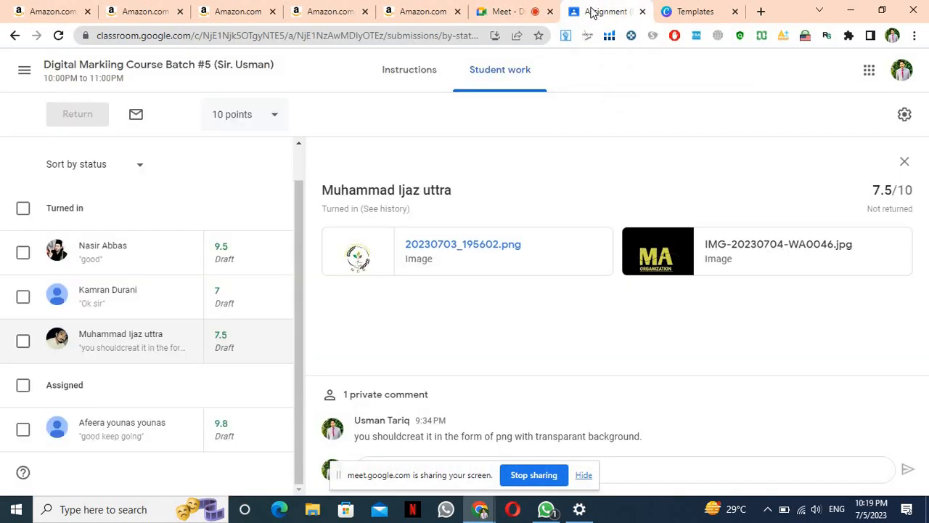
{"action": "left_click", "coordinate": [642, 12]}
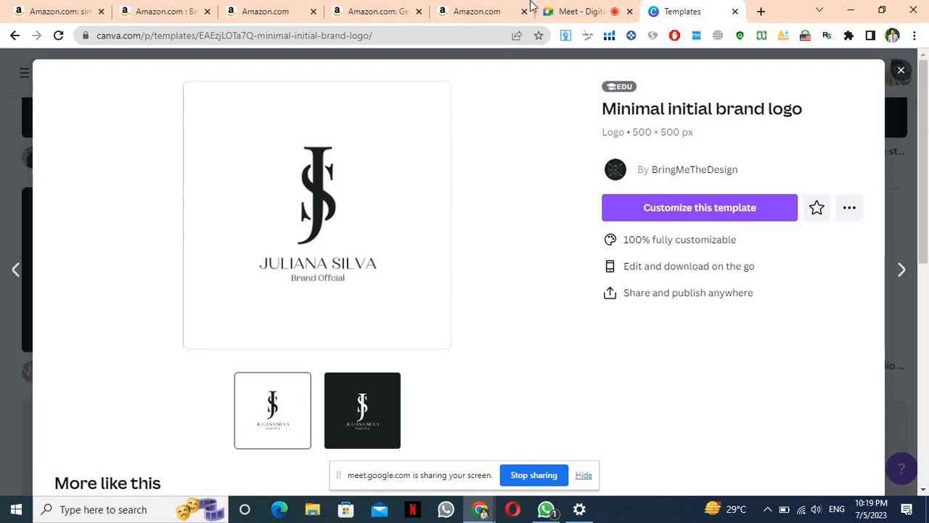
Admit the waiting person in Meet, then customize the Minimal initial brand logo template and close its editor
{"action": "left_click", "coordinate": [580, 12]}
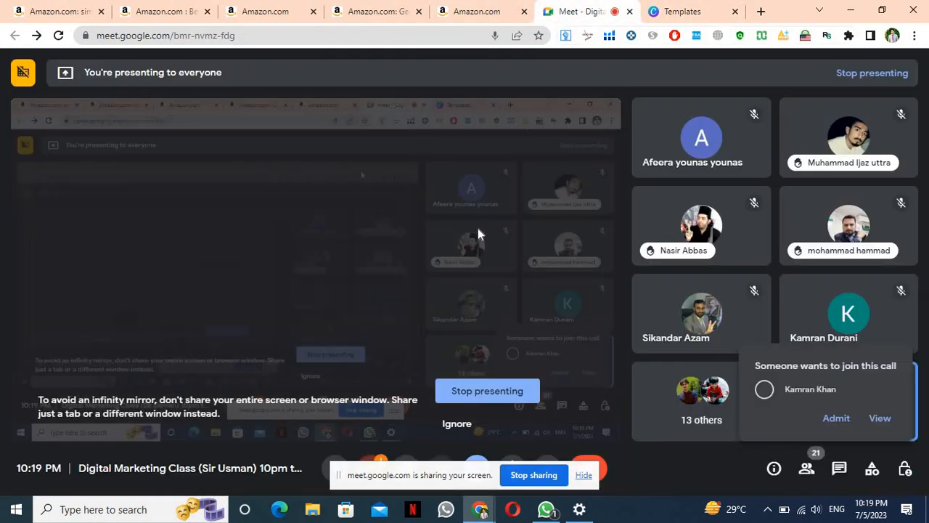
{"action": "left_click", "coordinate": [836, 420]}
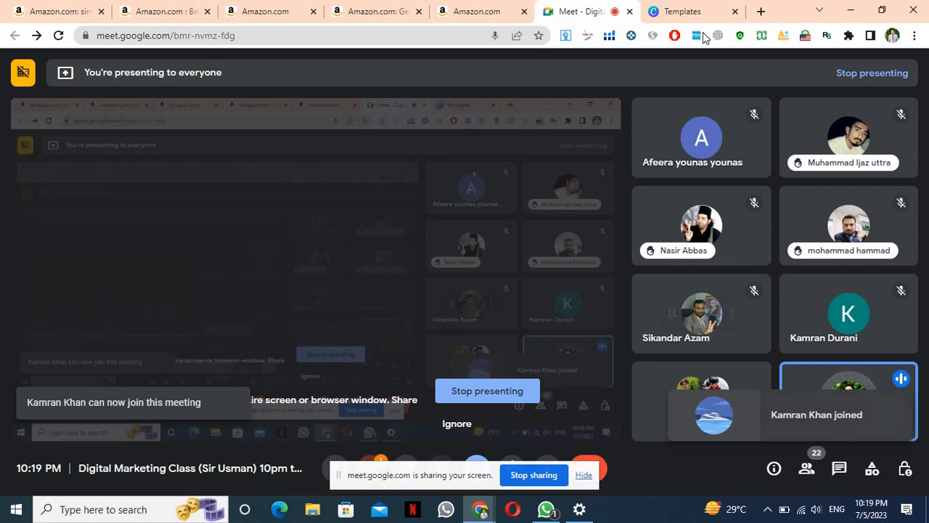
{"action": "left_click", "coordinate": [682, 11]}
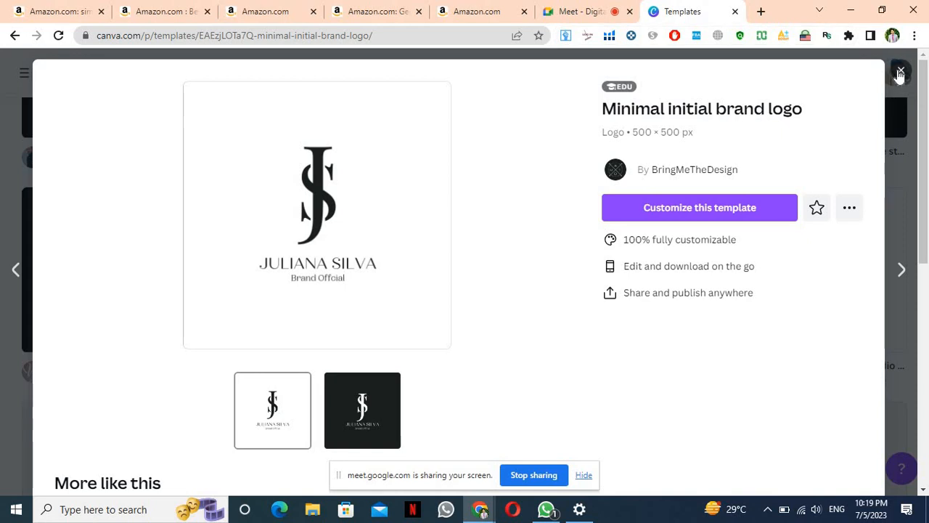
{"action": "left_click", "coordinate": [717, 208]}
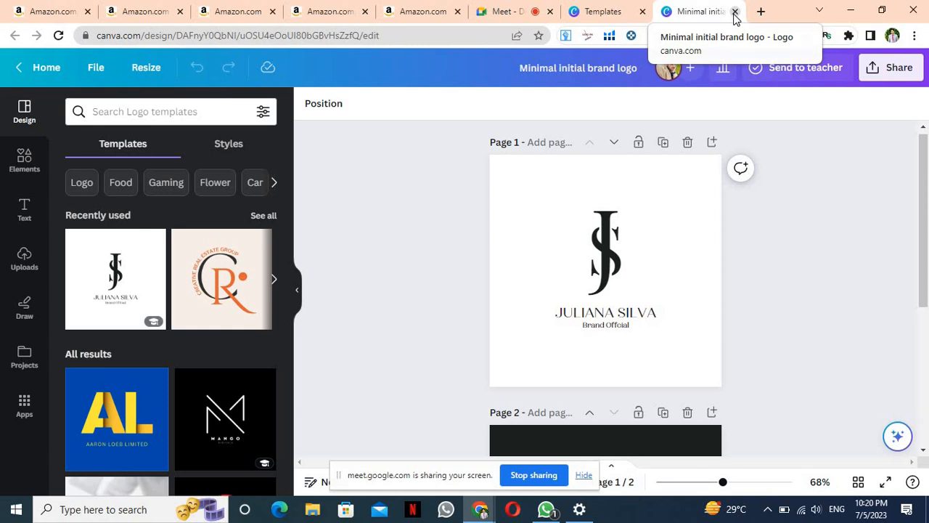
{"action": "left_click", "coordinate": [734, 13]}
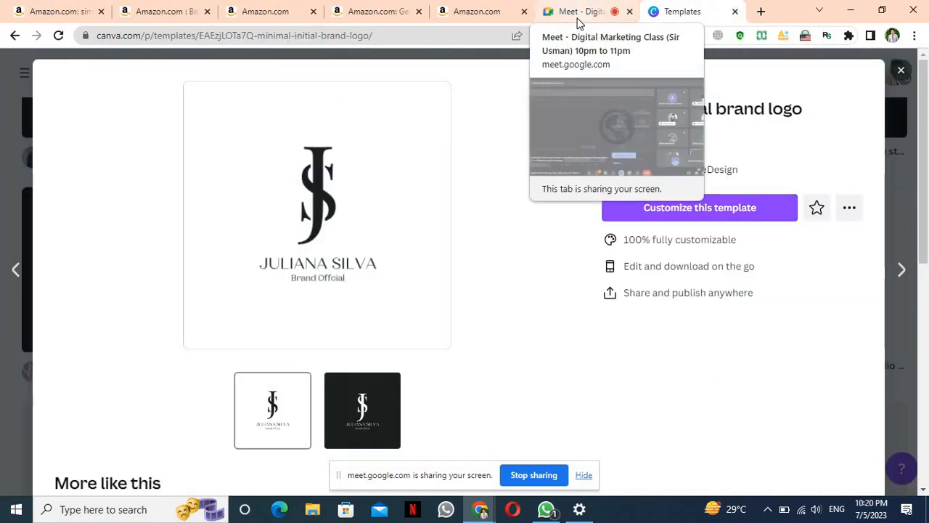
Hide the Meet sharing notice, ignore the infinity-mirror warning, admit the next person, and return to Canva
{"action": "left_click", "coordinate": [579, 20]}
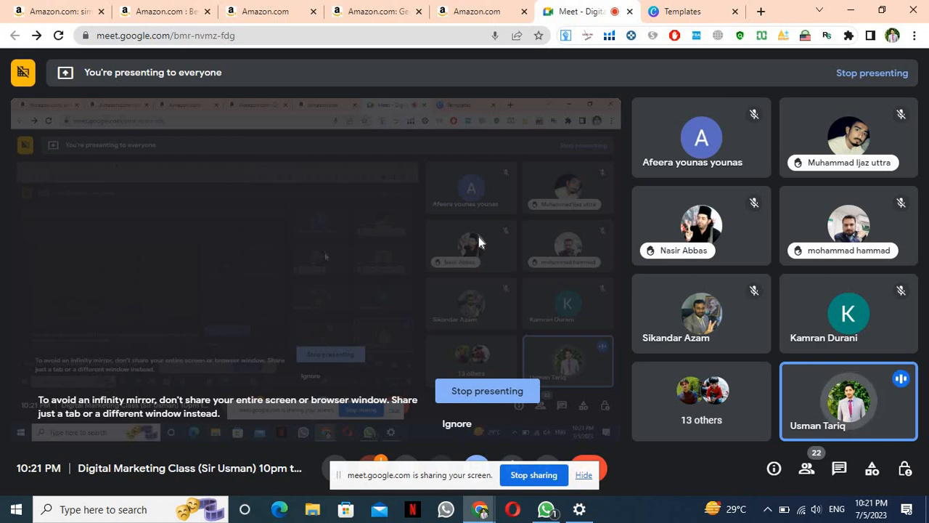
{"action": "left_click", "coordinate": [582, 475]}
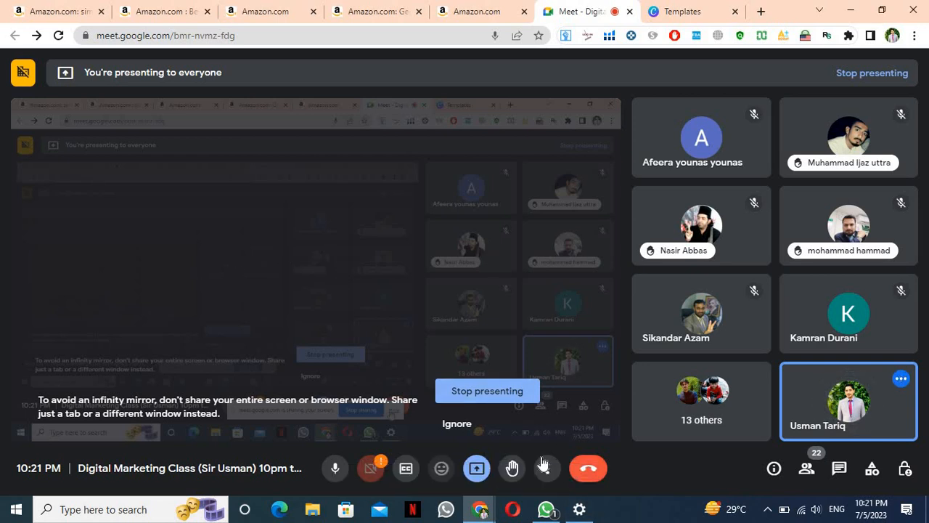
{"action": "left_click", "coordinate": [458, 426]}
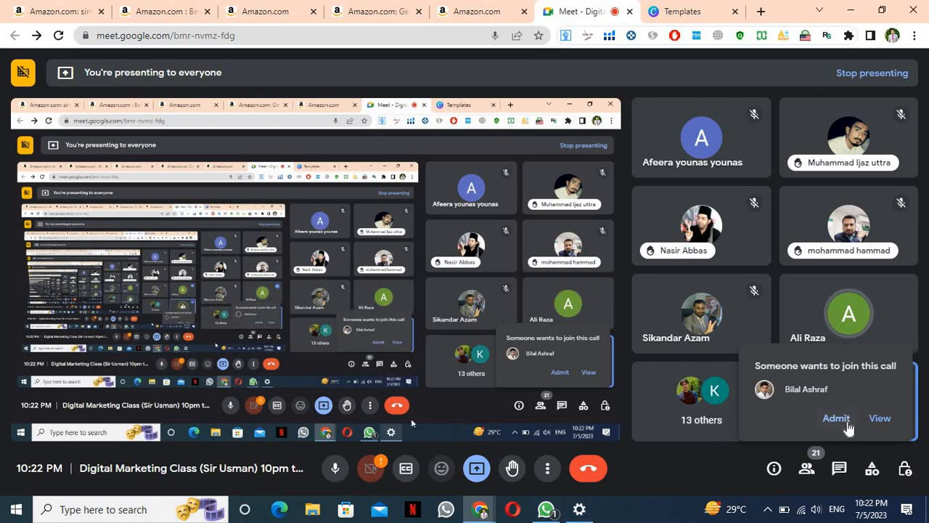
{"action": "left_click", "coordinate": [844, 421]}
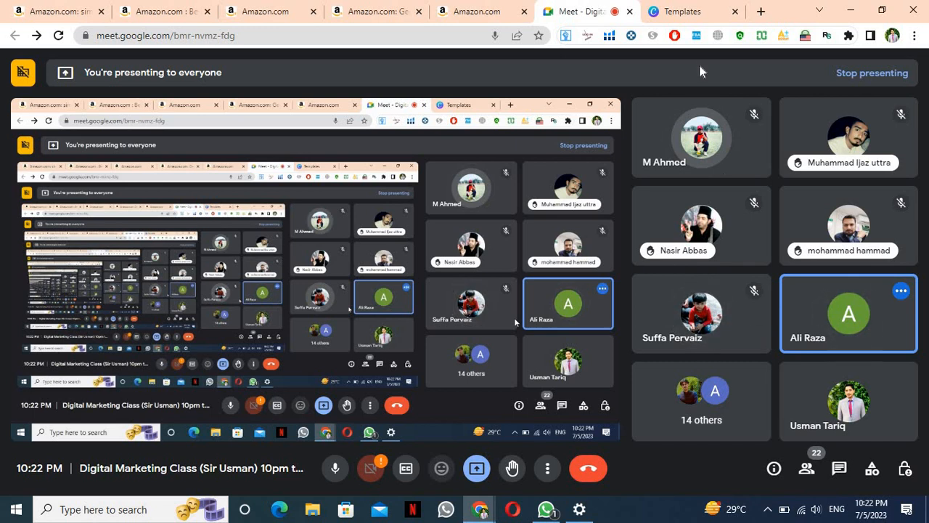
{"action": "left_click", "coordinate": [696, 20]}
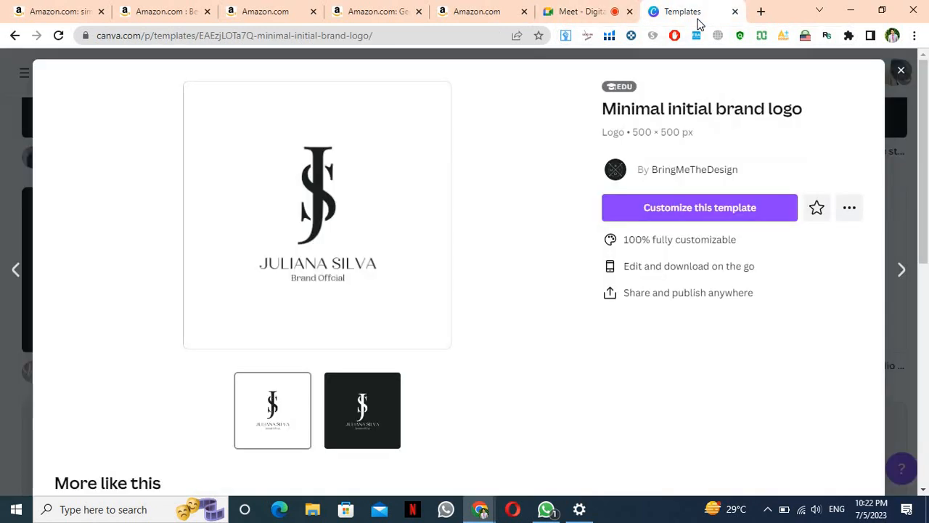
Close the logo template preview and return to Canva's home page
{"action": "left_click", "coordinate": [900, 70]}
{"action": "left_click", "coordinate": [592, 11]}
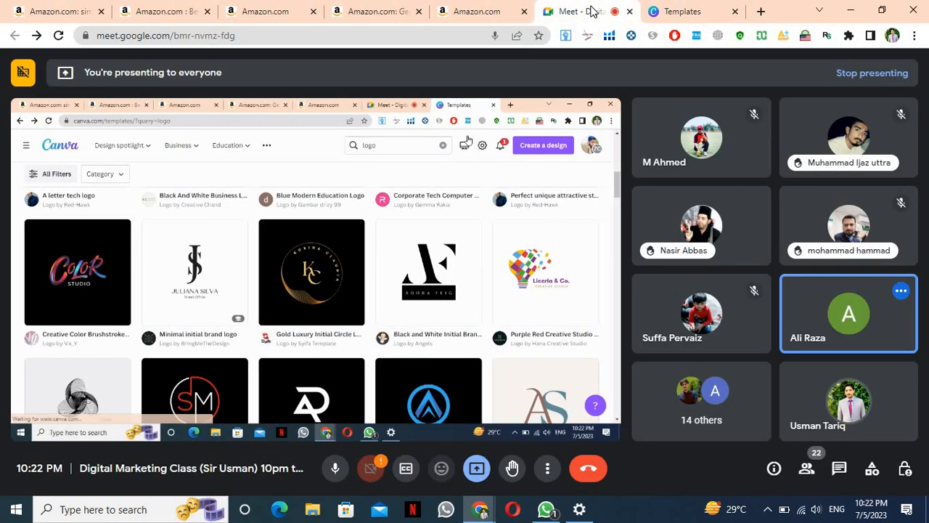
{"action": "left_click", "coordinate": [679, 13]}
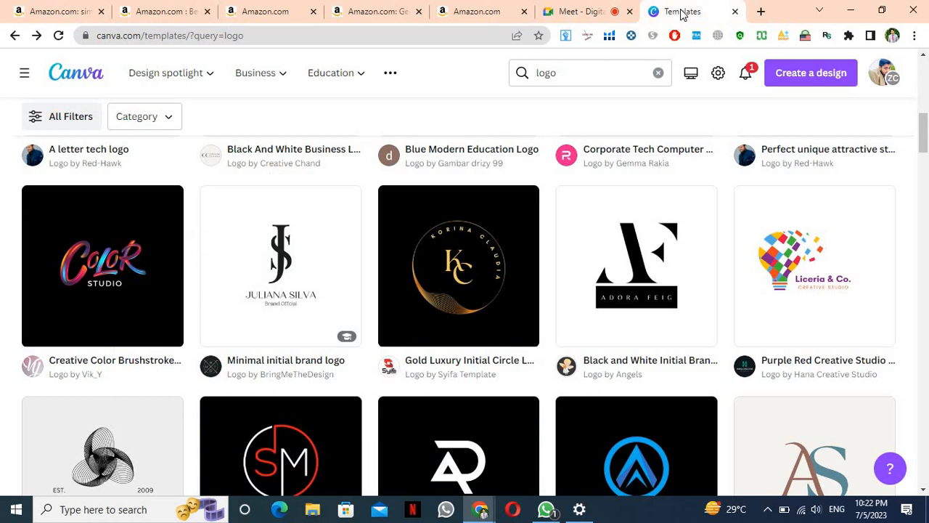
{"action": "left_click", "coordinate": [61, 77]}
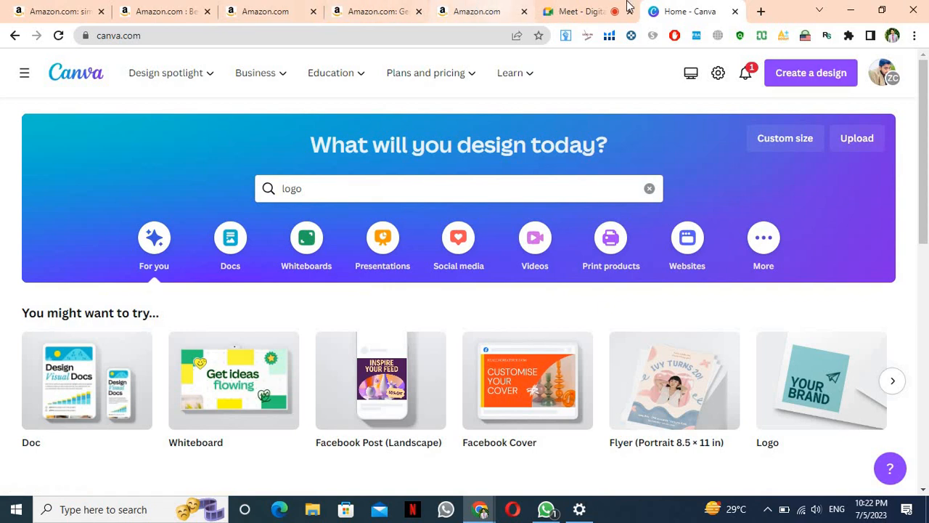
Clear the old 'logo' query from the home page design search, then go back to the meeting
{"action": "mouse_move", "coordinate": [597, 10]}
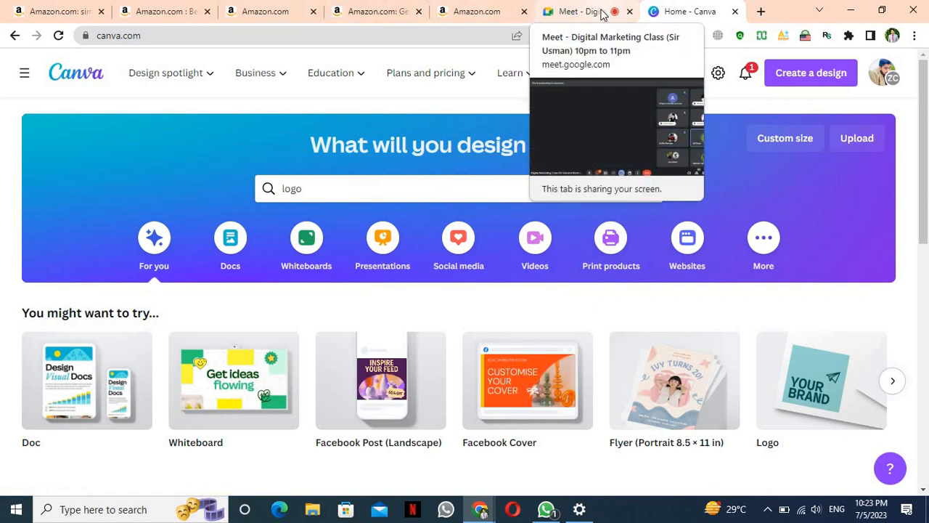
{"action": "left_click", "coordinate": [598, 11]}
{"action": "left_click", "coordinate": [686, 11]}
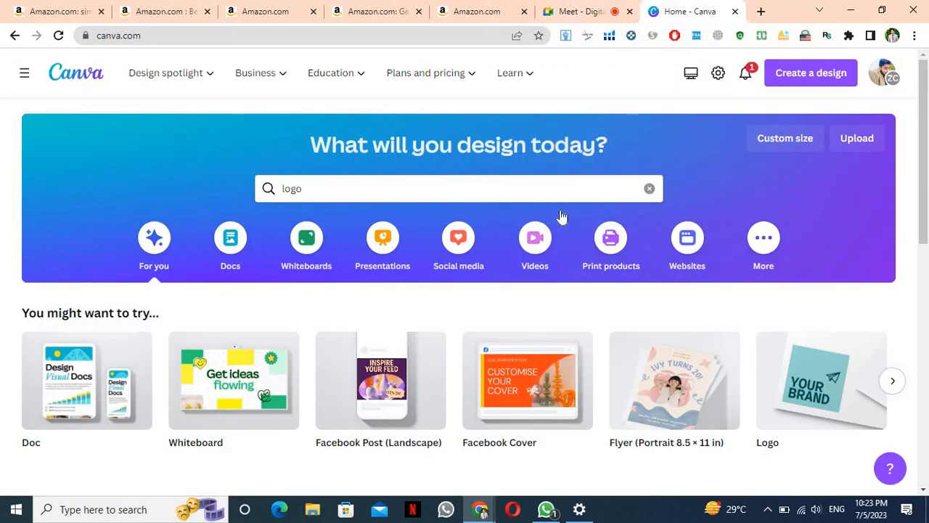
{"action": "left_click", "coordinate": [650, 190]}
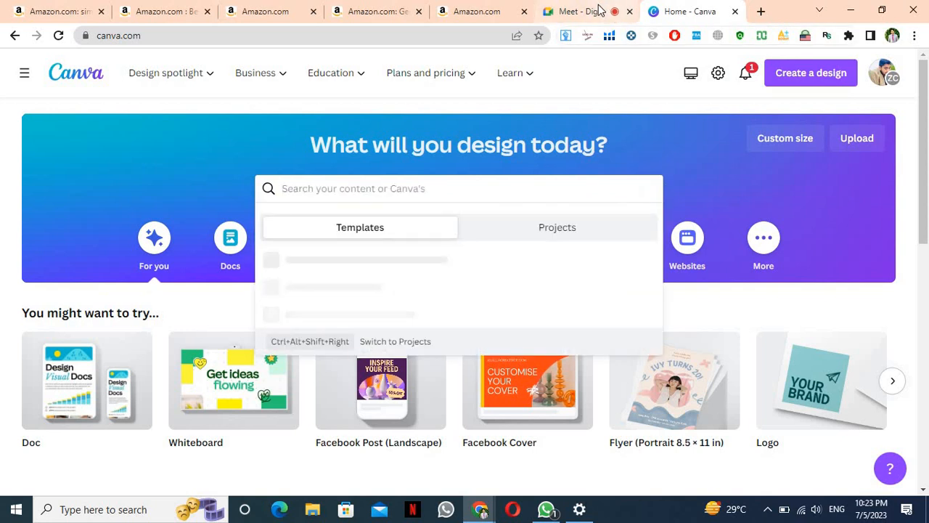
{"action": "left_click", "coordinate": [584, 11]}
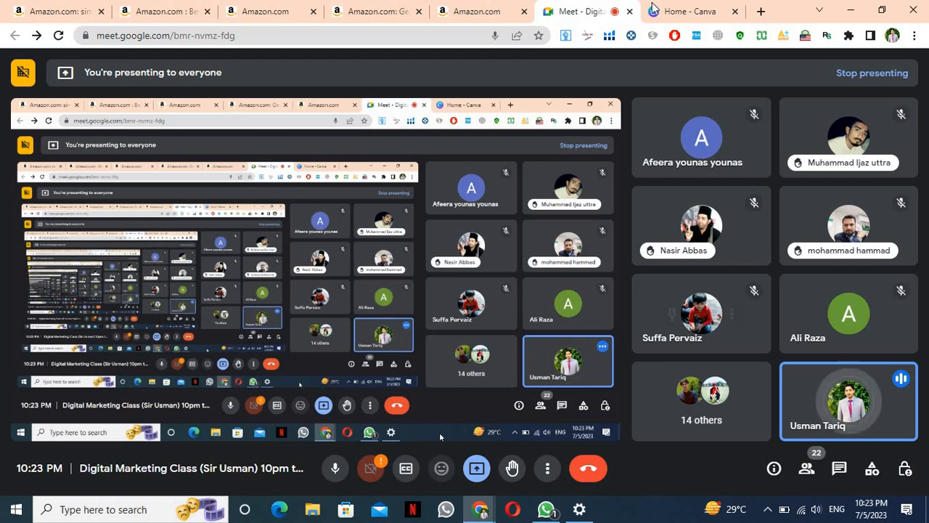
Check on the Google Meet call, then bring the Home - Canva tab back to the front
{"action": "left_click", "coordinate": [681, 9]}
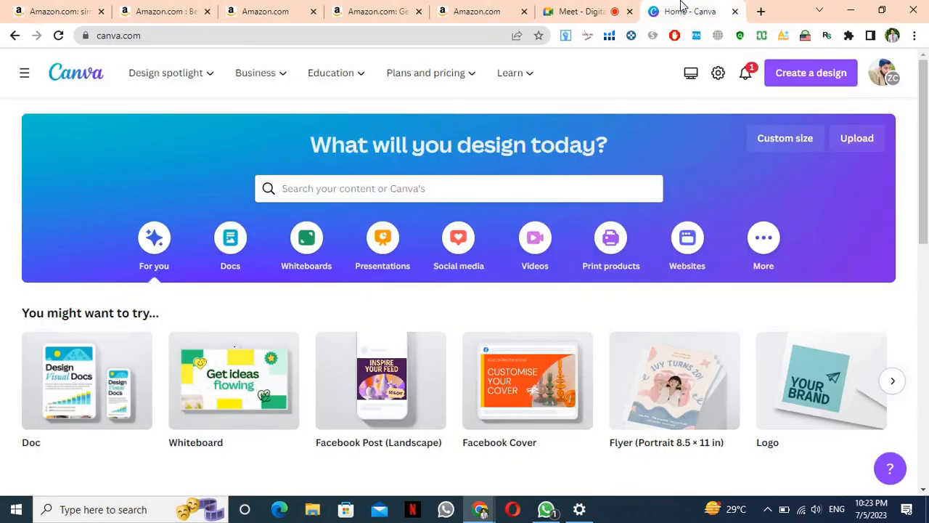
{"action": "left_click", "coordinate": [577, 13]}
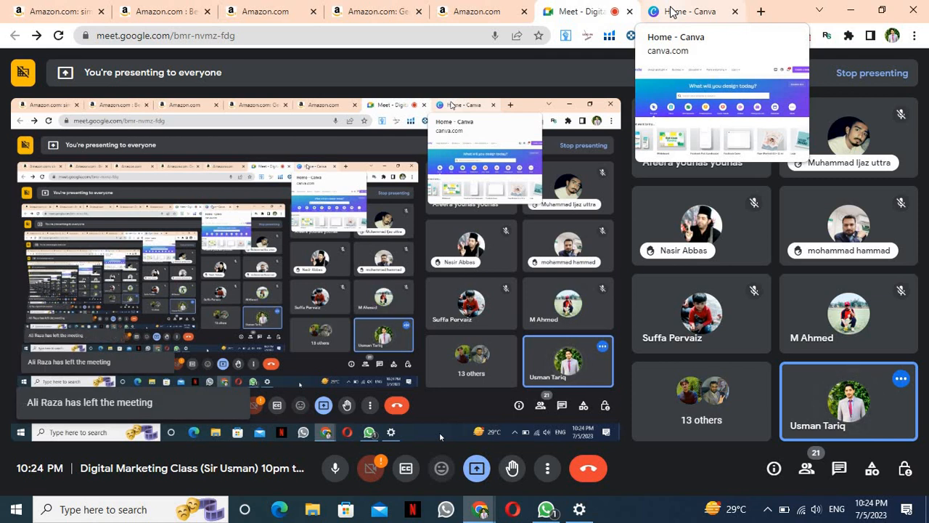
{"action": "left_click", "coordinate": [671, 12]}
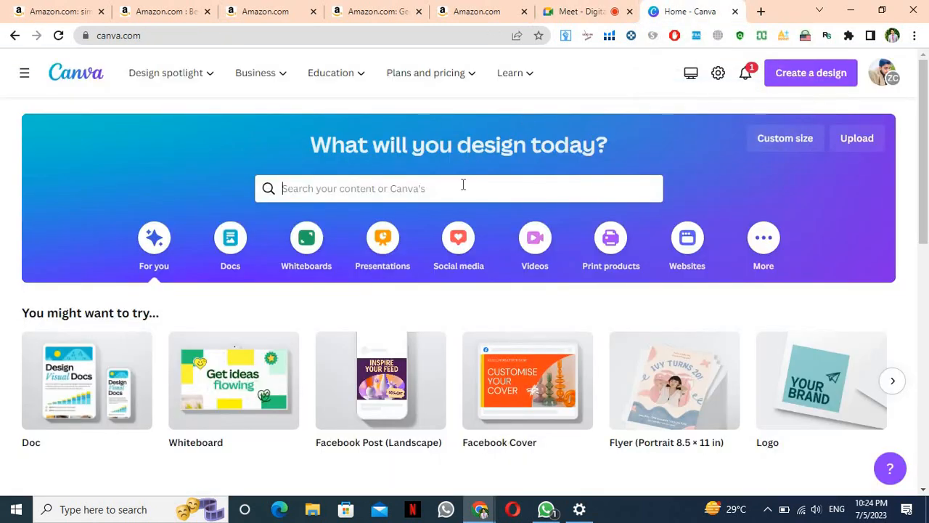
Enter 'real state' in the home page design search and close the suggestions without searching
{"action": "left_click", "coordinate": [462, 185]}
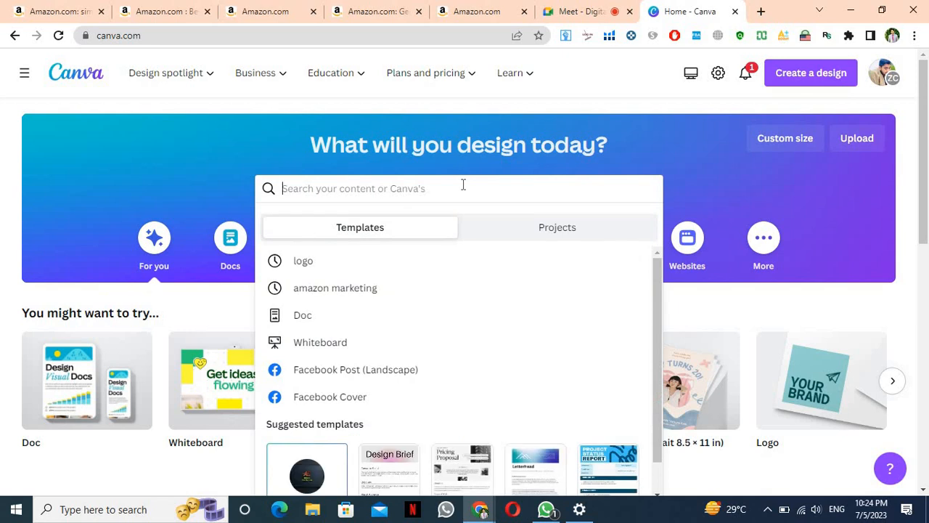
{"action": "type", "text": "p"}
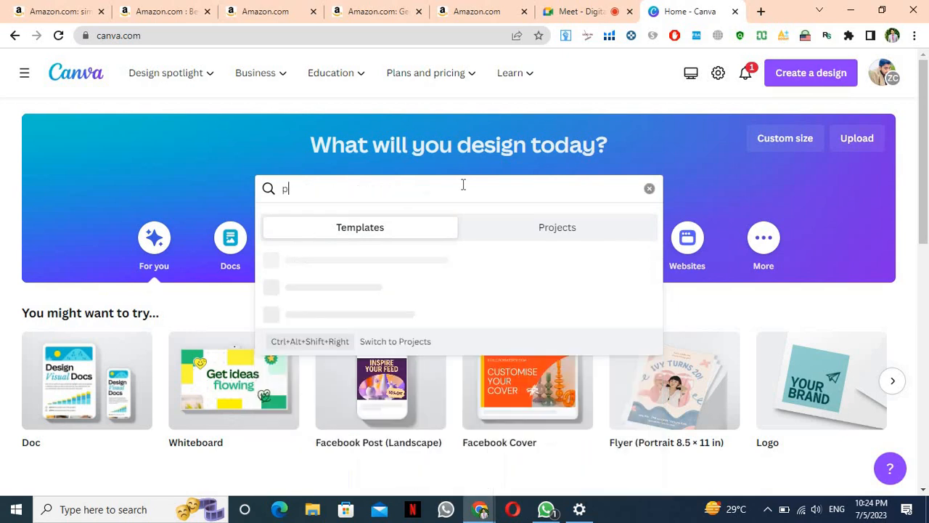
{"action": "key", "text": "BackSpace"}
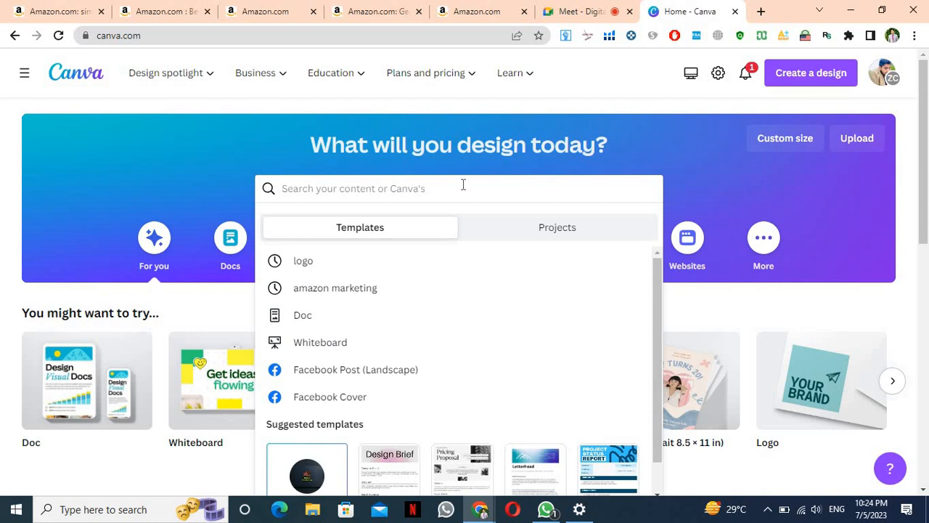
{"action": "type", "text": "rea"}
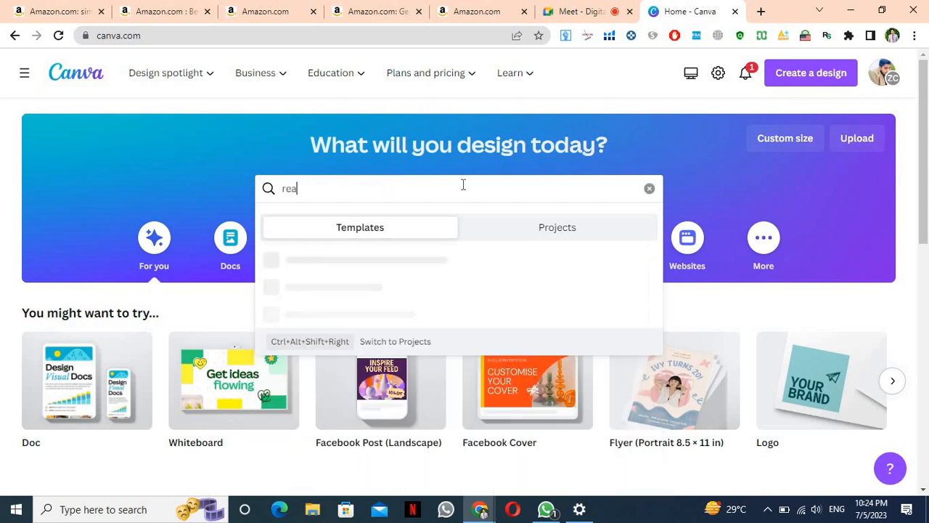
{"action": "type", "text": "l st"}
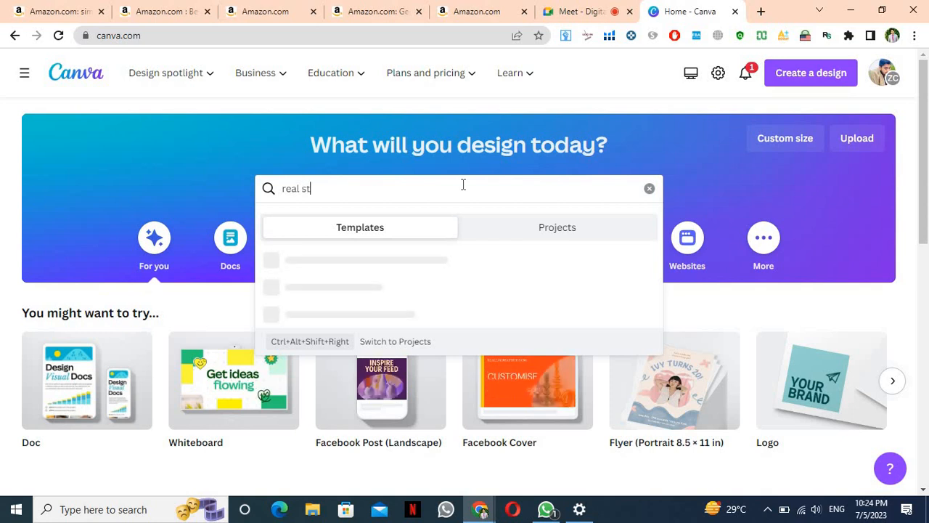
{"action": "type", "text": "ate"}
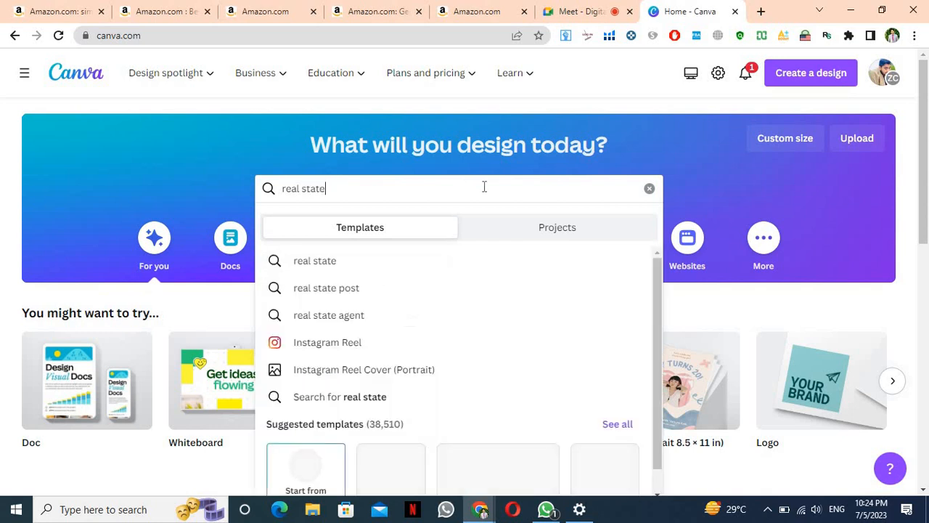
{"action": "left_click", "coordinate": [898, 164]}
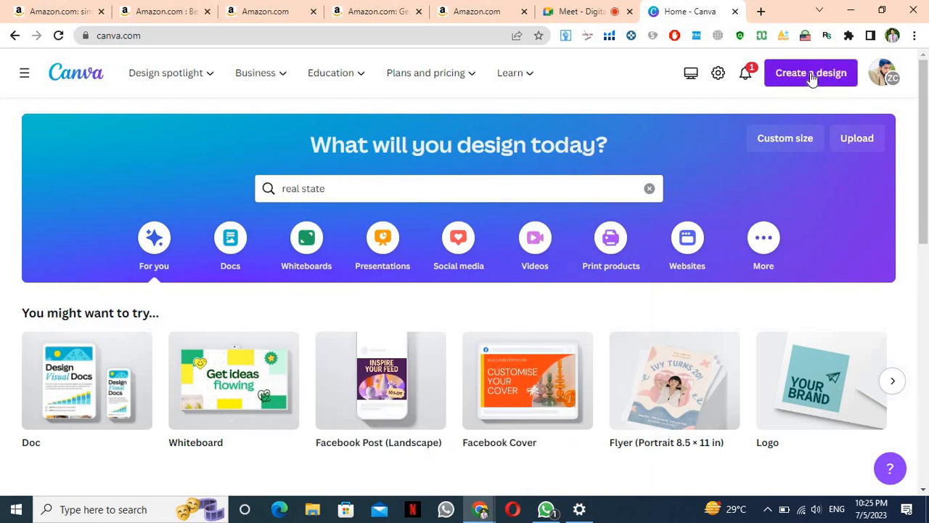
Create a custom-size design with width 3000 and height 2000, keeping px as the unit
{"action": "left_click", "coordinate": [811, 74]}
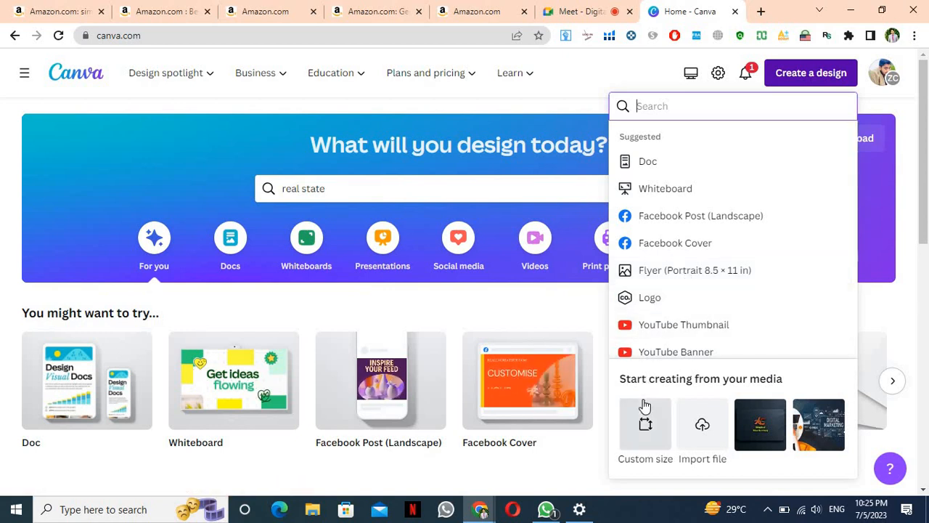
{"action": "left_click", "coordinate": [645, 426]}
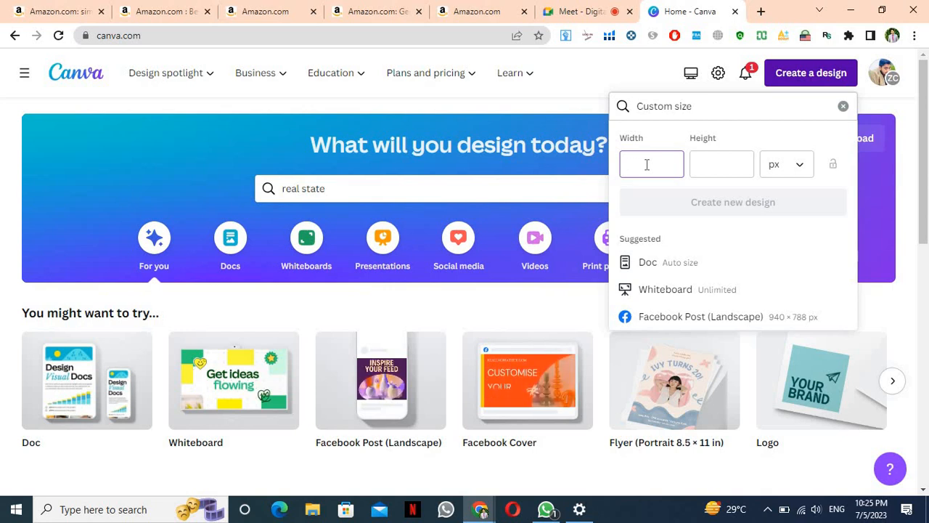
{"action": "left_click", "coordinate": [797, 162]}
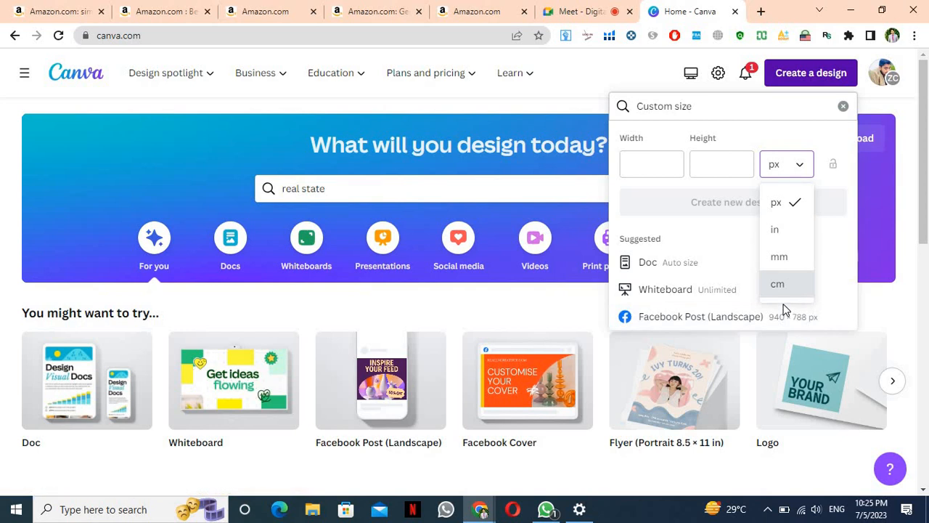
{"action": "left_click", "coordinate": [794, 179]}
{"action": "left_click", "coordinate": [659, 162]}
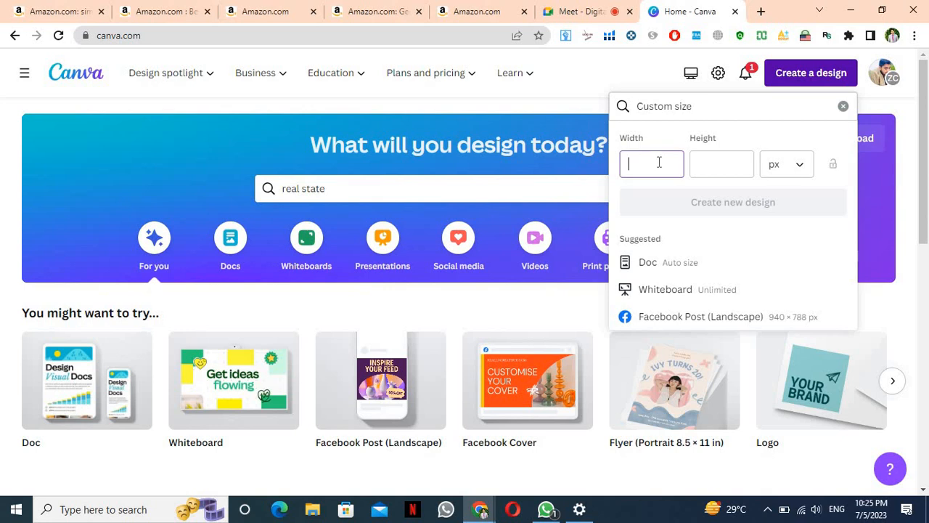
{"action": "type", "text": "300"}
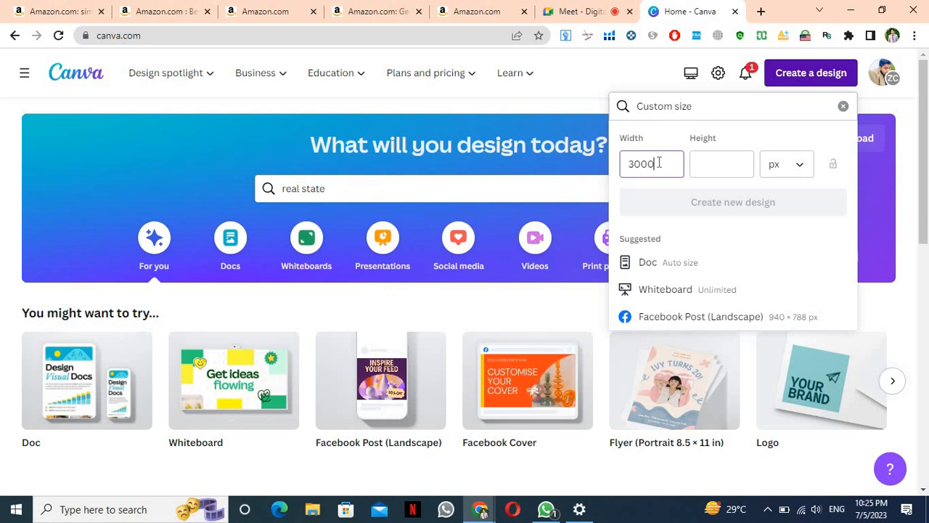
{"action": "type", "text": "0"}
{"action": "left_click", "coordinate": [696, 164]}
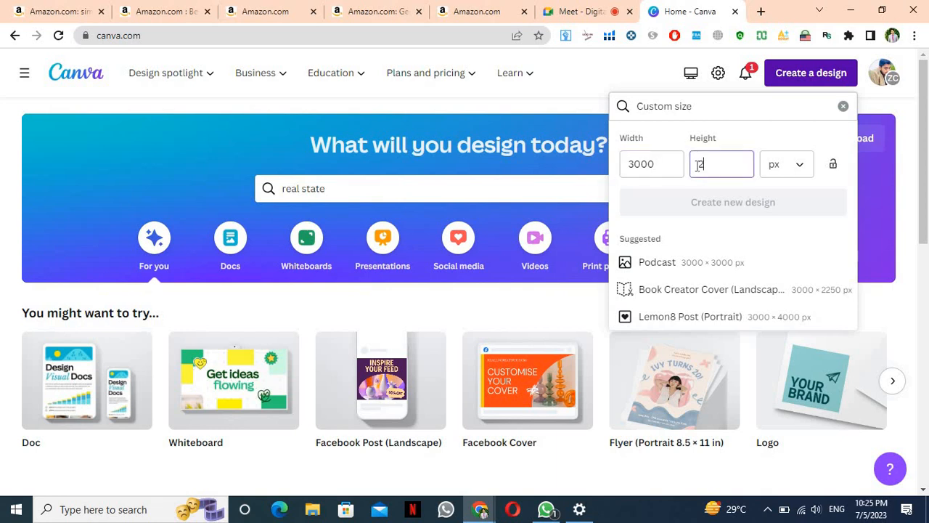
{"action": "type", "text": "2000"}
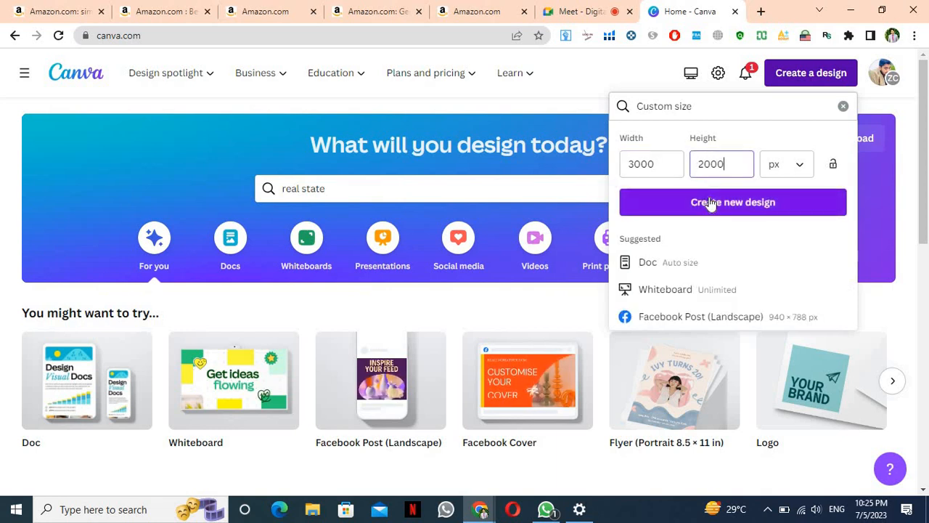
{"action": "left_click", "coordinate": [711, 202]}
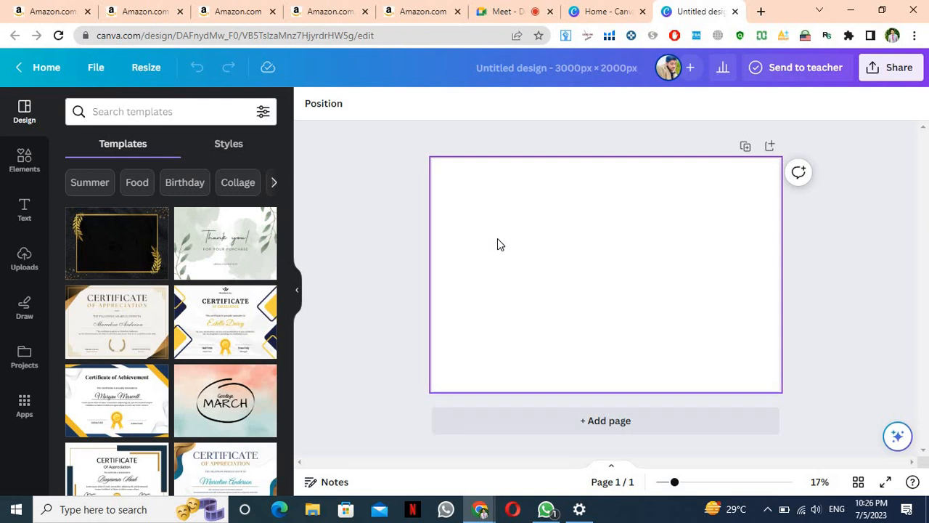
Begin typing 'background' into the Design panel's template search
{"action": "left_click", "coordinate": [133, 117]}
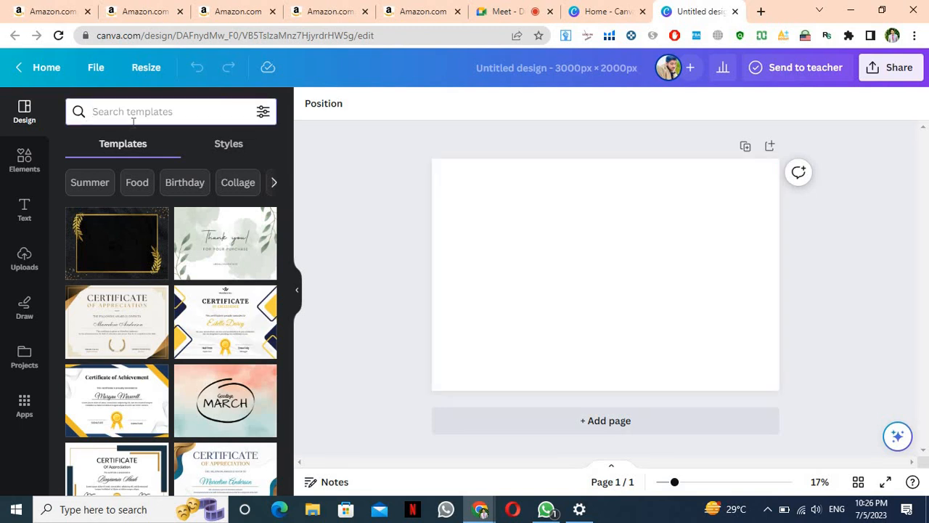
{"action": "type", "text": "back"}
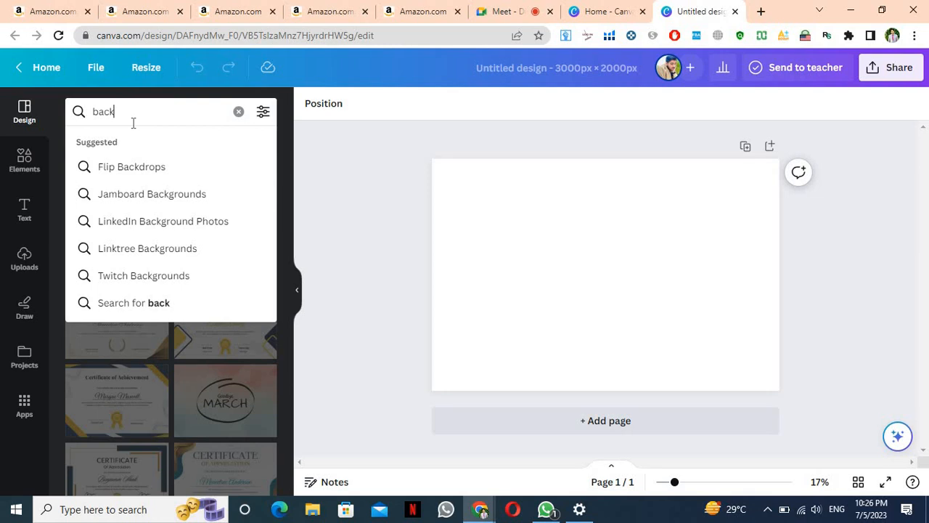
{"action": "type", "text": "groung"}
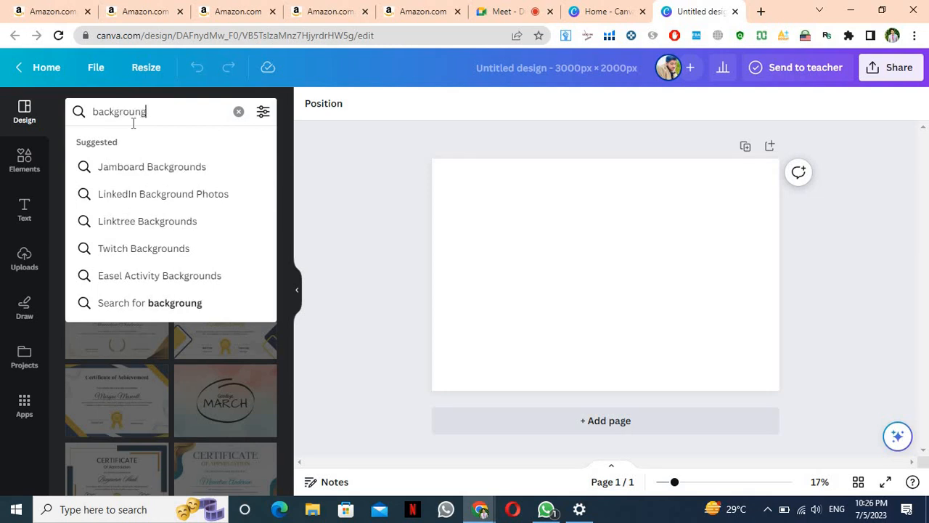
Search elements for background, add and delete a blue-yellow gradient, then add the teal watercolour graphic
{"action": "key", "text": "Return"}
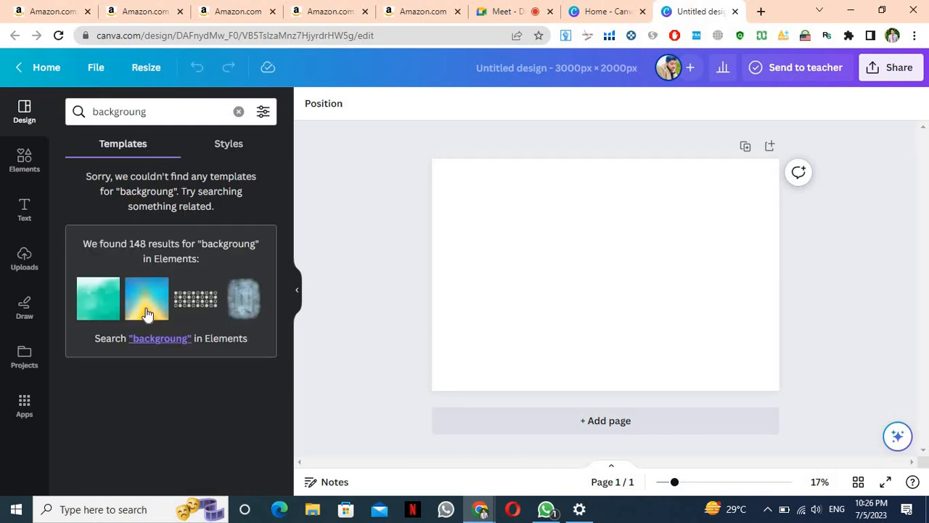
{"action": "left_click", "coordinate": [148, 322]}
{"action": "left_click", "coordinate": [161, 338]}
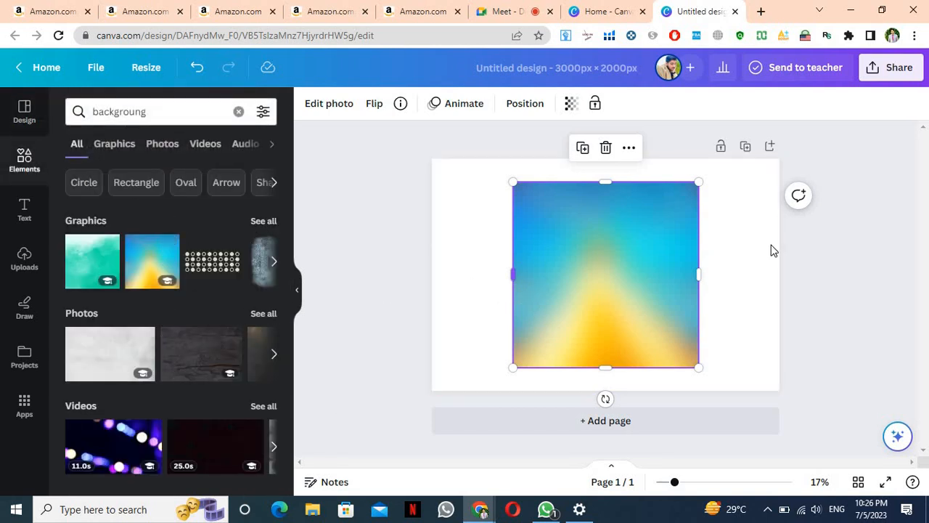
{"action": "left_click", "coordinate": [605, 148]}
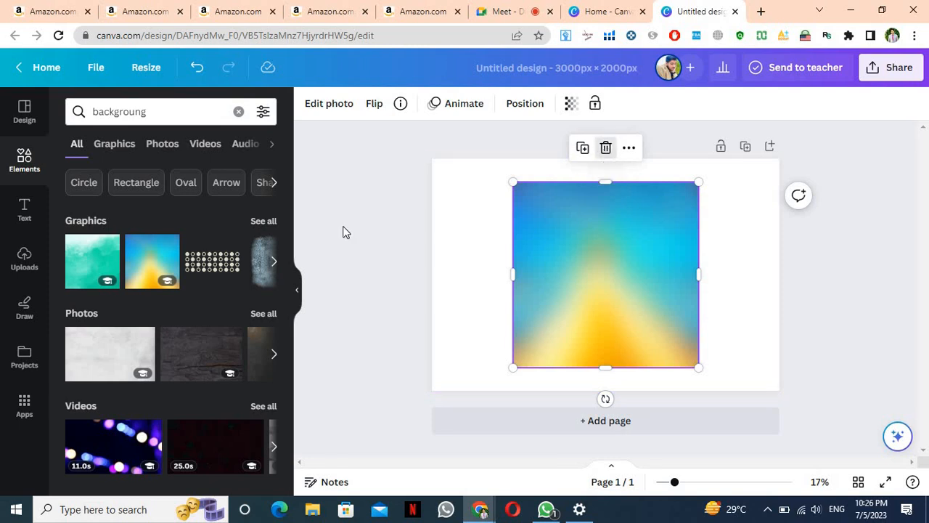
{"action": "left_click", "coordinate": [114, 263]}
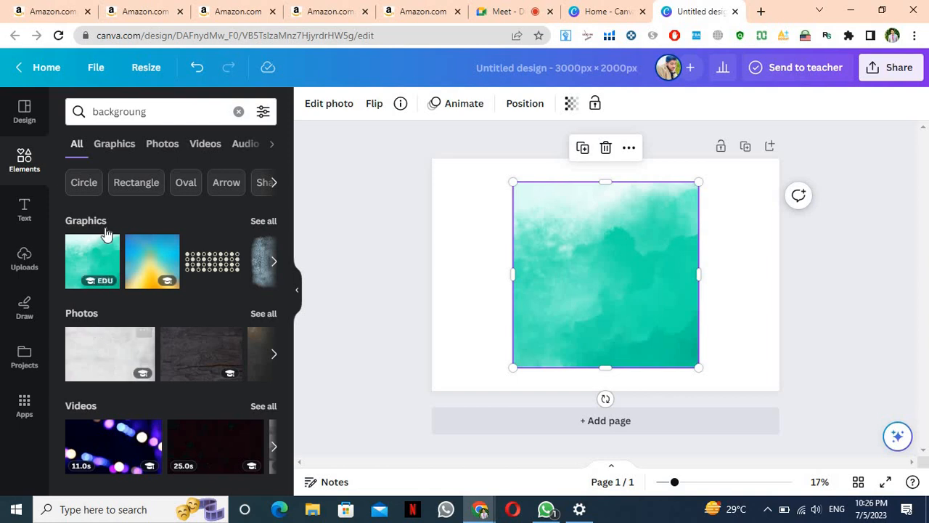
{"action": "left_click", "coordinate": [267, 223]}
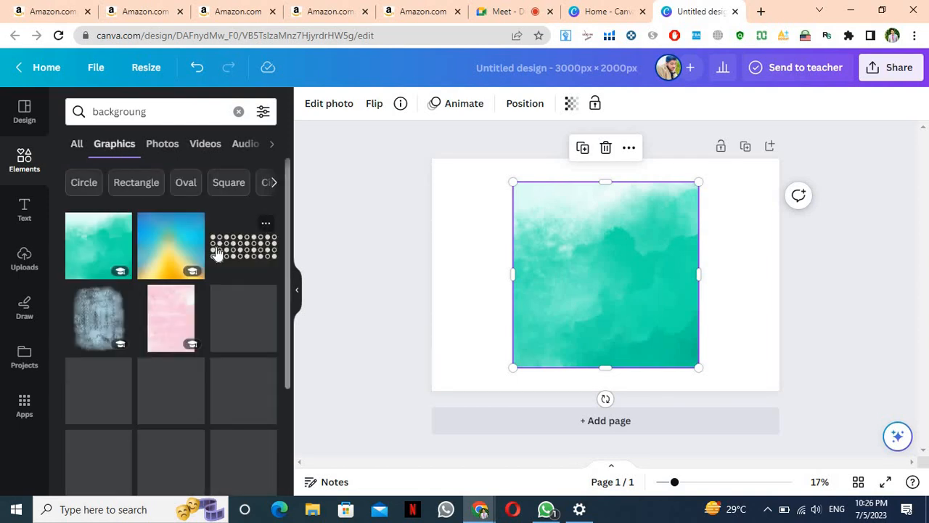
Delete the teal watercolour graphic so the page is plain white, resetting browser zoom to 100%
{"action": "key", "text": "ctrl+plus"}
{"action": "key", "text": "ctrl+plus"}
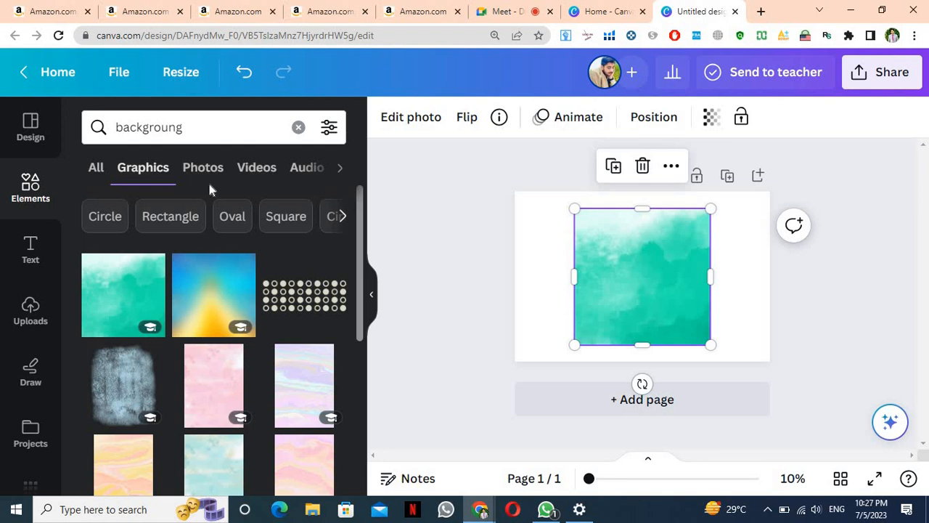
{"action": "left_click", "coordinate": [643, 169]}
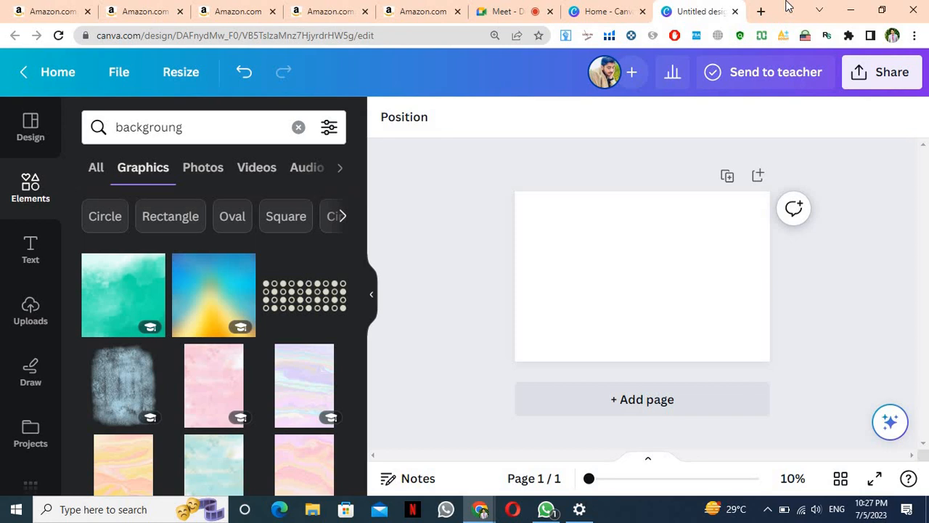
{"action": "key", "text": "ctrl+equal"}
{"action": "key", "text": "ctrl+minus"}
{"action": "double_click", "coordinate": [786, 6]}
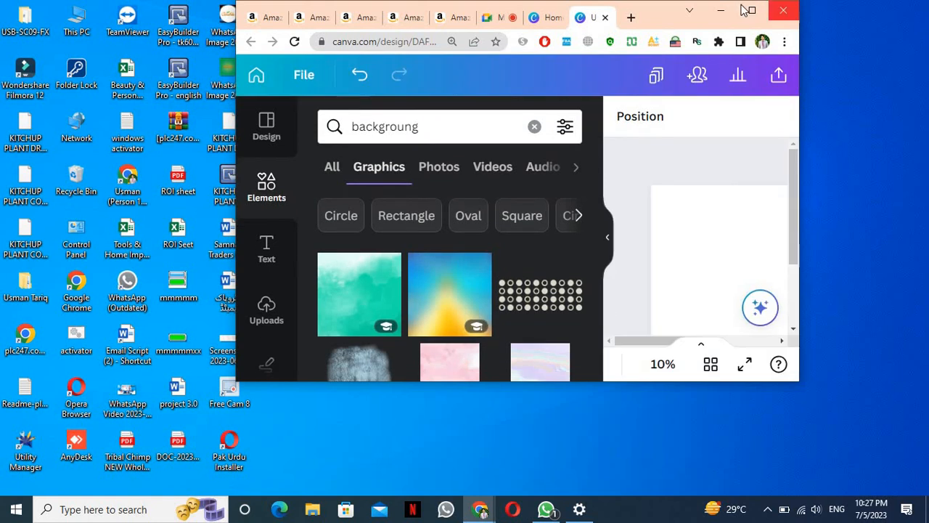
{"action": "double_click", "coordinate": [645, 17]}
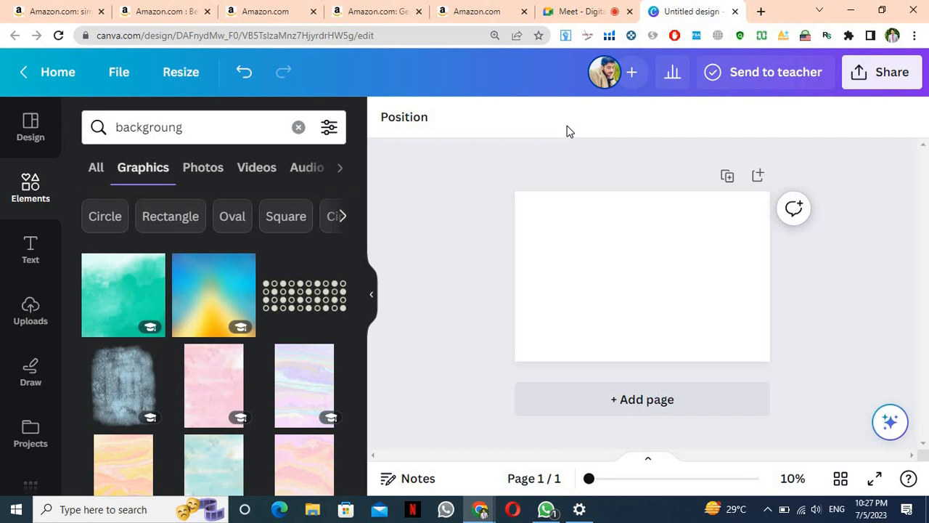
{"action": "key", "text": "ctrl+0"}
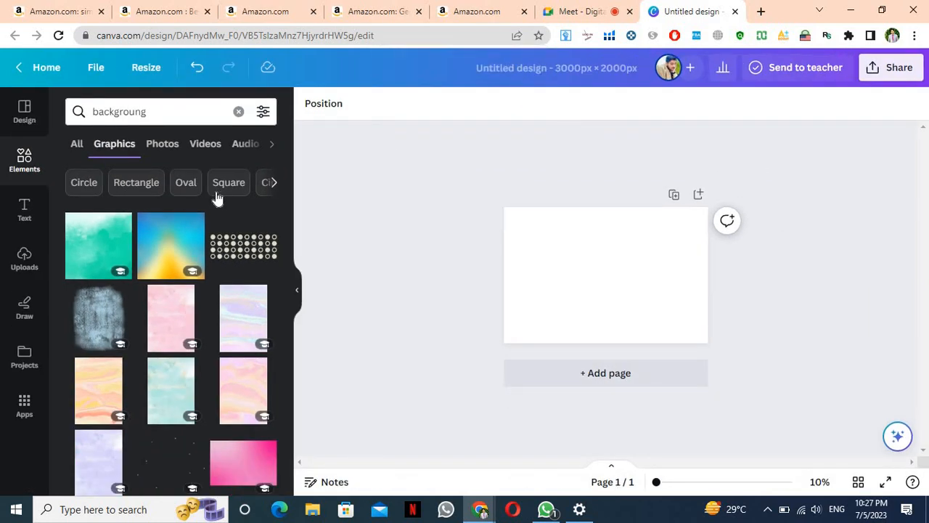
Enlarge the page view to about 18% and bring up the page's background colour choices
{"action": "scroll", "coordinate": [157, 302], "scroll_direction": "down", "scroll_amount": 3}
{"action": "scroll", "coordinate": [155, 302], "scroll_direction": "down", "scroll_amount": 3}
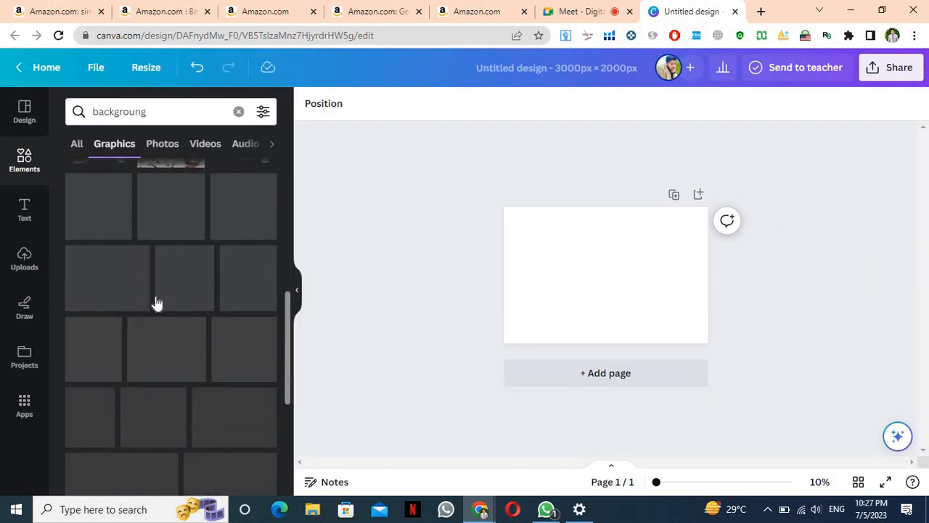
{"action": "scroll", "coordinate": [154, 303], "scroll_direction": "up", "scroll_amount": 6}
{"action": "mouse_move", "coordinate": [659, 487]}
{"action": "left_mouse_down"}
{"action": "mouse_move", "coordinate": [685, 488]}
{"action": "mouse_move", "coordinate": [676, 488]}
{"action": "left_mouse_up"}
{"action": "left_click", "coordinate": [581, 267]}
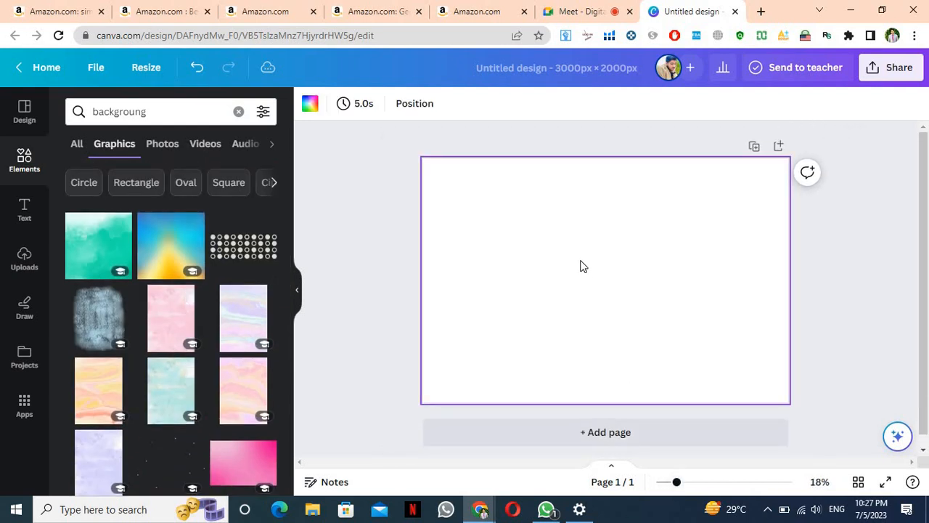
{"action": "left_click", "coordinate": [309, 104]}
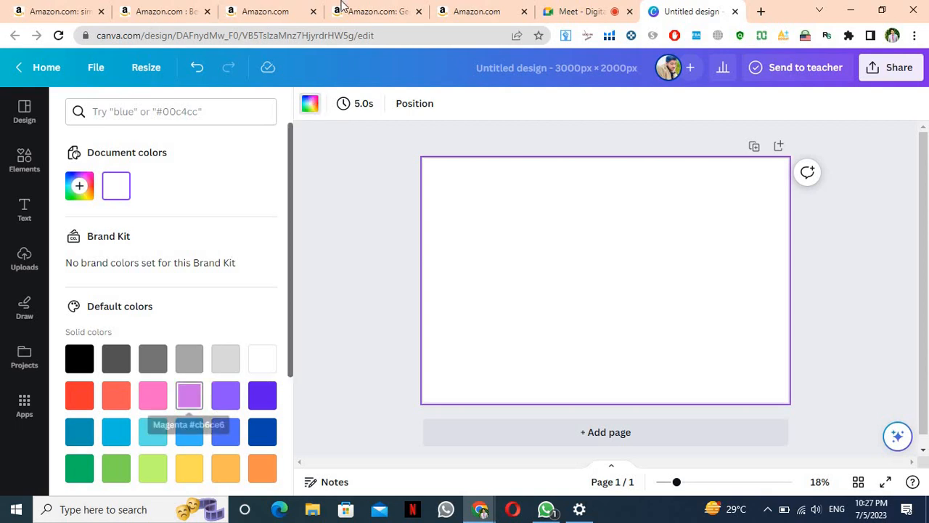
Admit the waiting participant into the Google Meet call and return to the design
{"action": "left_click", "coordinate": [610, 12]}
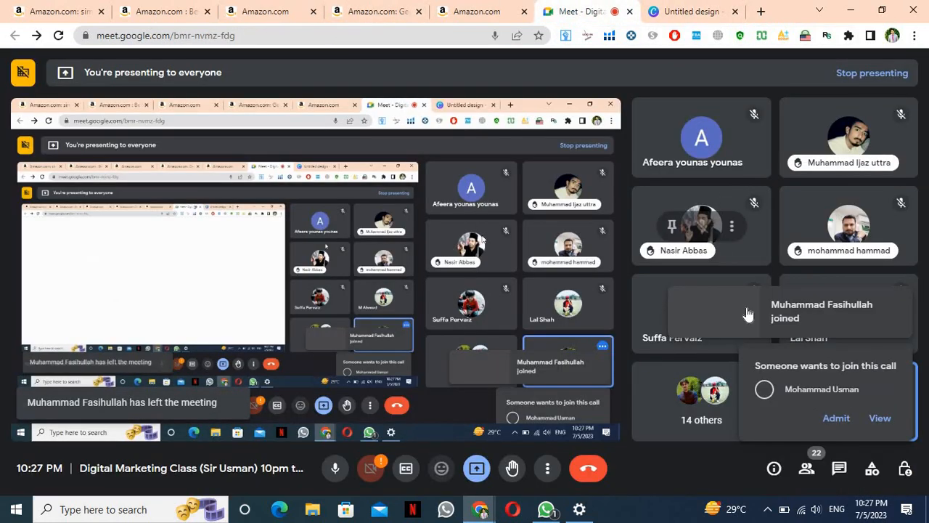
{"action": "left_click", "coordinate": [837, 421]}
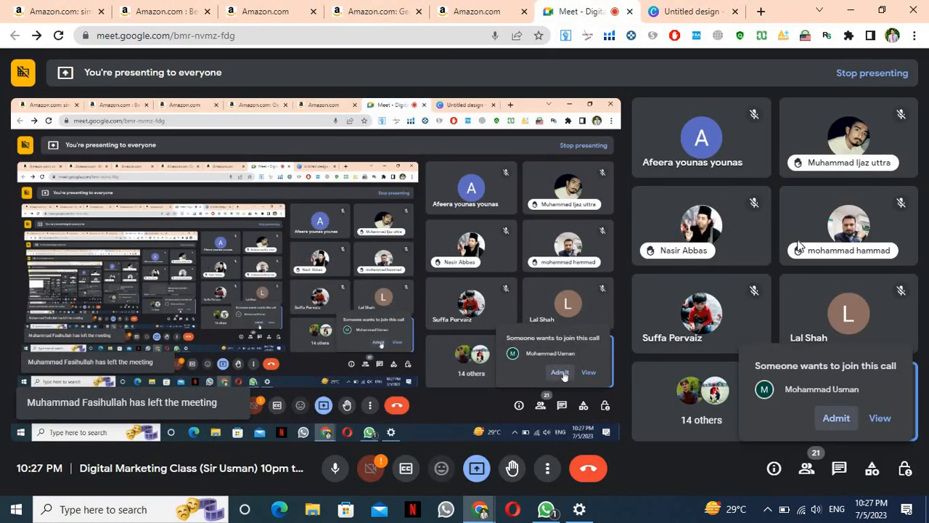
{"action": "left_click", "coordinate": [693, 11]}
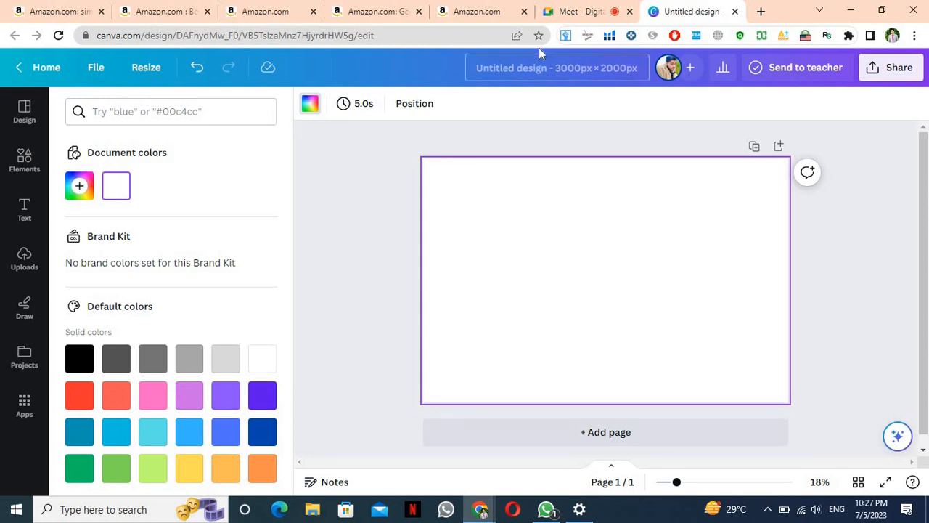
{"action": "left_click", "coordinate": [573, 11]}
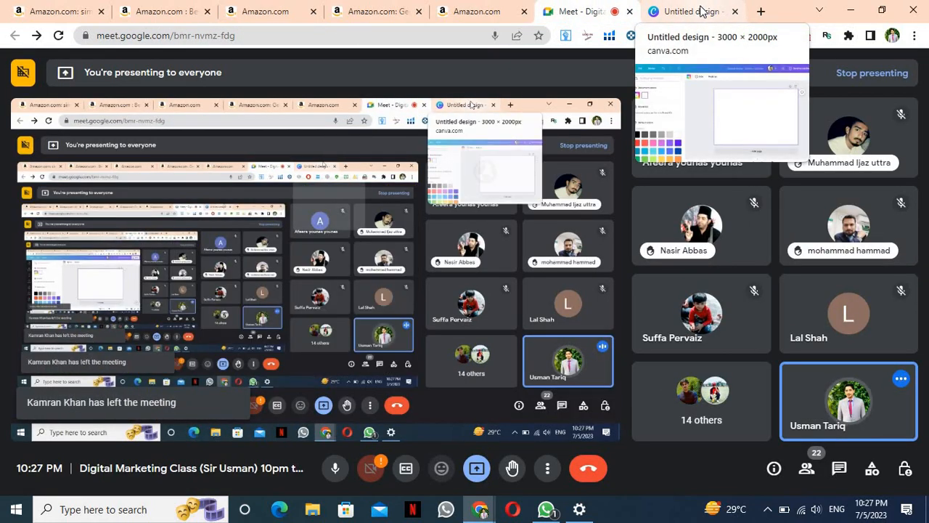
{"action": "left_click", "coordinate": [701, 11]}
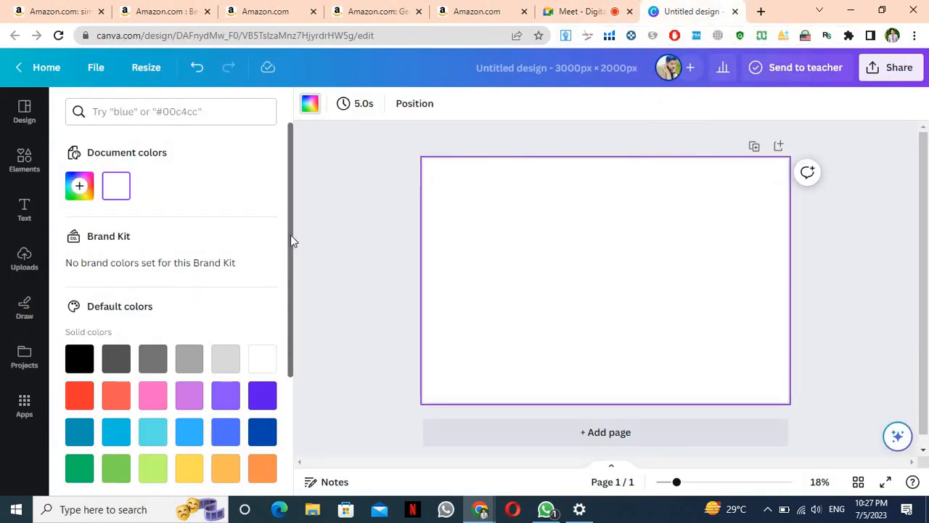
Set the page background to dark navy blue #092E76 with the custom colour picker
{"action": "left_click_drag", "start_coordinate": [291, 259], "coordinate": [290, 318]}
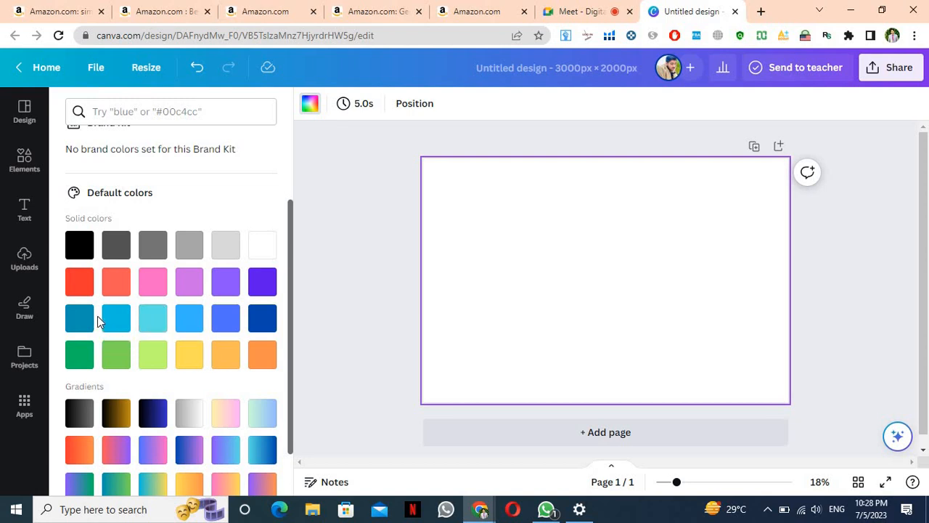
{"action": "left_click_drag", "start_coordinate": [289, 269], "coordinate": [287, 354]}
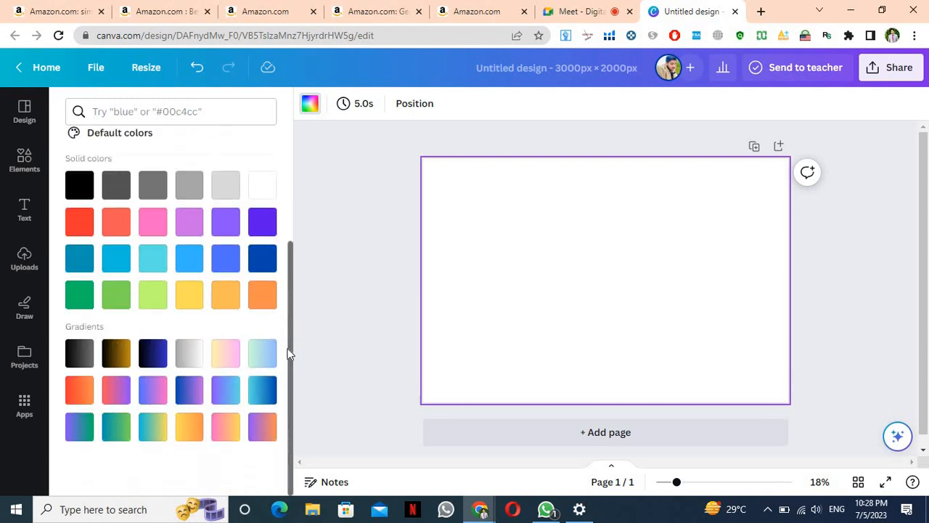
{"action": "left_click_drag", "start_coordinate": [285, 318], "coordinate": [304, 174]}
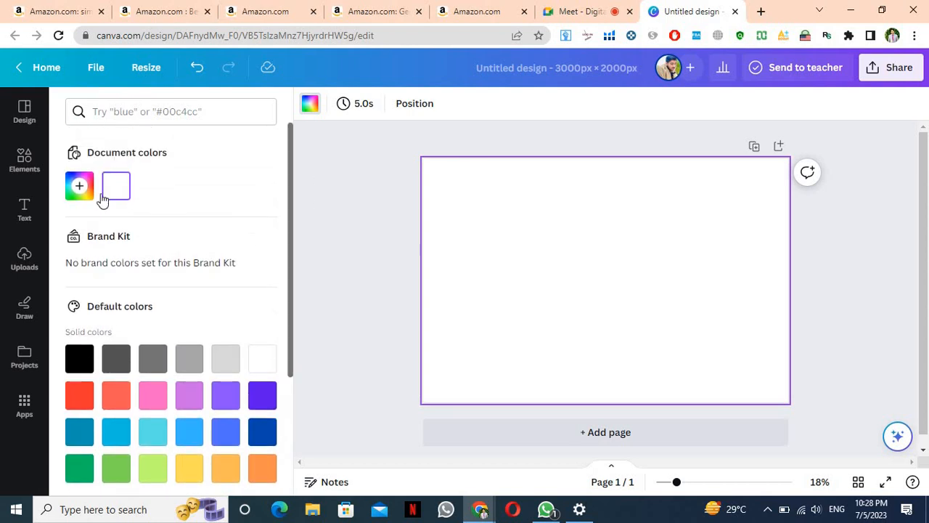
{"action": "left_click", "coordinate": [80, 186]}
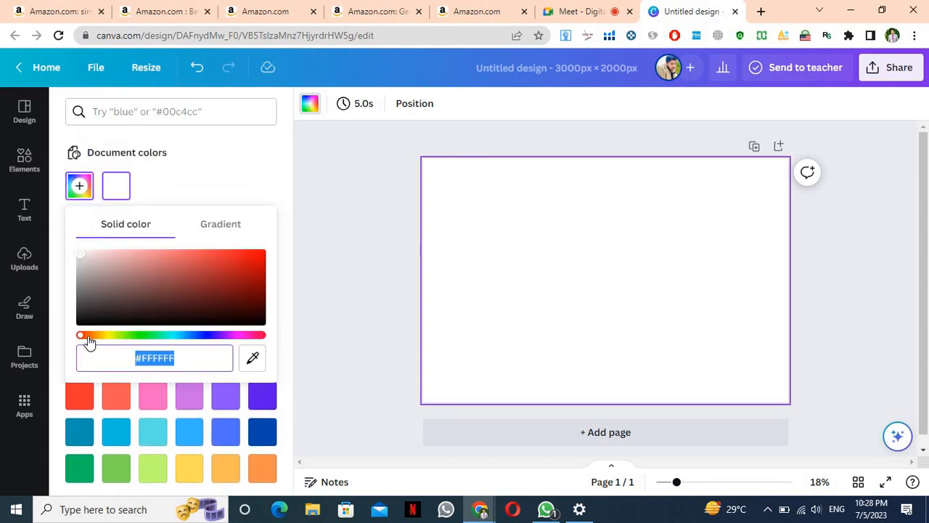
{"action": "left_click_drag", "start_coordinate": [78, 336], "coordinate": [190, 335]}
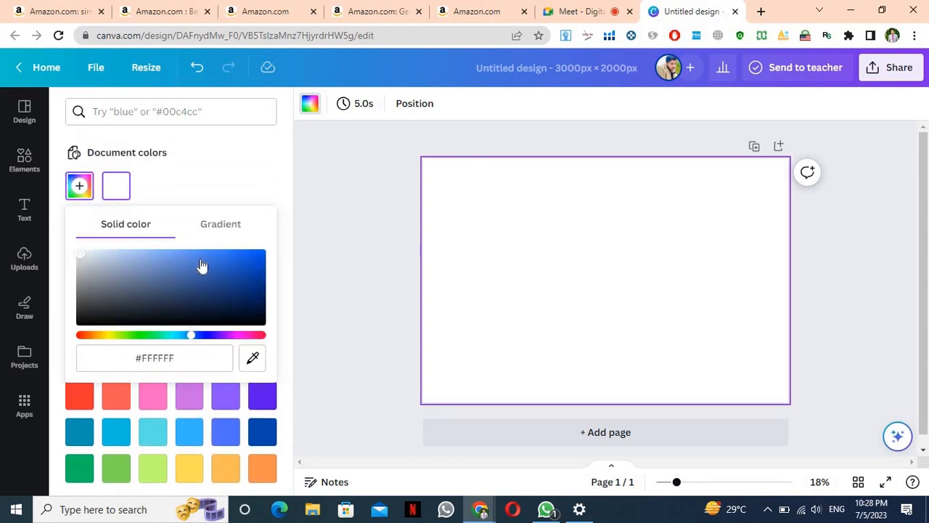
{"action": "left_click", "coordinate": [201, 260]}
{"action": "left_click", "coordinate": [234, 266]}
{"action": "left_click", "coordinate": [251, 288]}
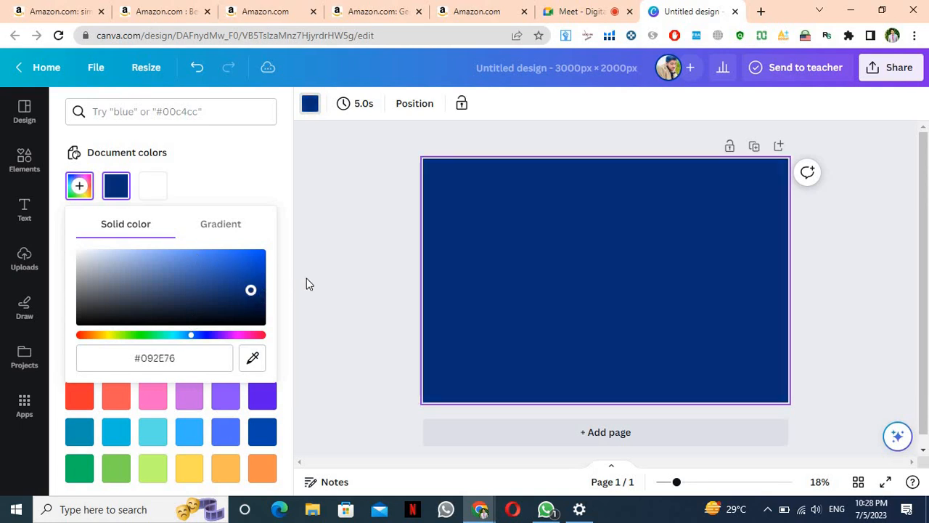
{"action": "left_click", "coordinate": [306, 278]}
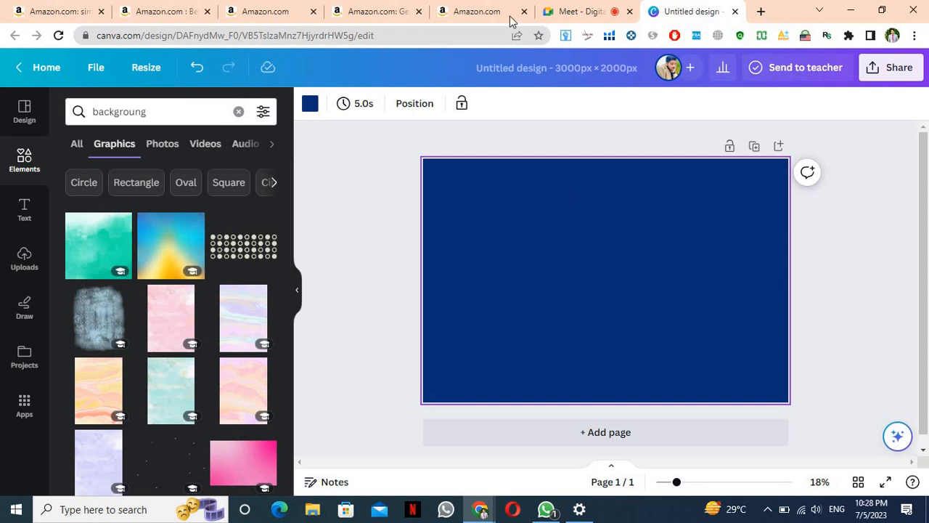
Check the meeting, then show photo results for the background element search
{"action": "left_click", "coordinate": [570, 13]}
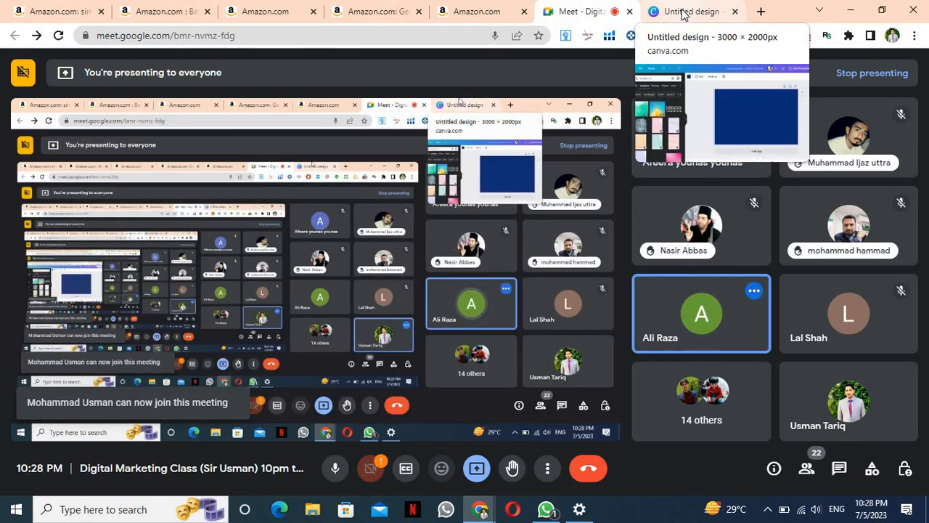
{"action": "left_click", "coordinate": [683, 13]}
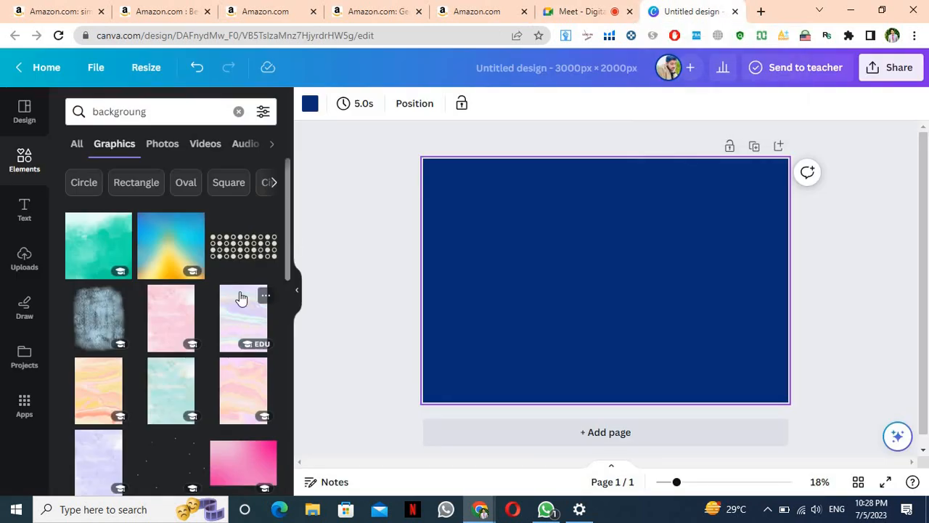
{"action": "scroll", "coordinate": [241, 298], "scroll_direction": "down", "scroll_amount": 2}
{"action": "scroll", "coordinate": [241, 298], "scroll_direction": "up", "scroll_amount": 2}
{"action": "scroll", "coordinate": [241, 296], "scroll_direction": "down", "scroll_amount": 5}
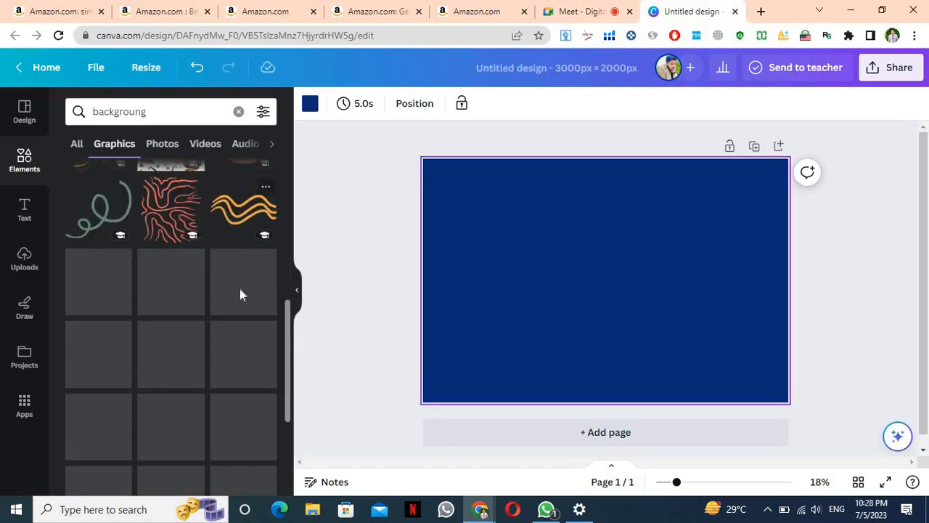
{"action": "scroll", "coordinate": [241, 294], "scroll_direction": "up", "scroll_amount": 2}
{"action": "scroll", "coordinate": [241, 296], "scroll_direction": "down", "scroll_amount": 5}
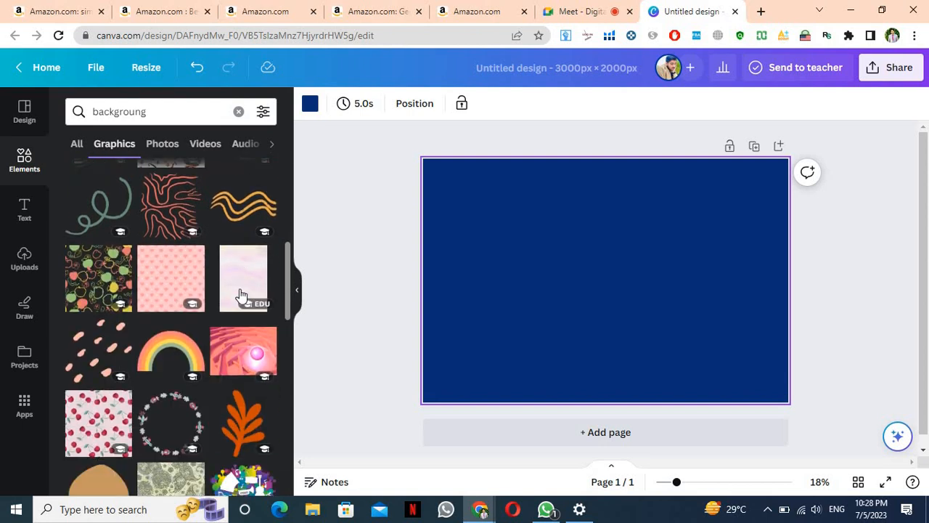
{"action": "scroll", "coordinate": [240, 294], "scroll_direction": "down", "scroll_amount": 5}
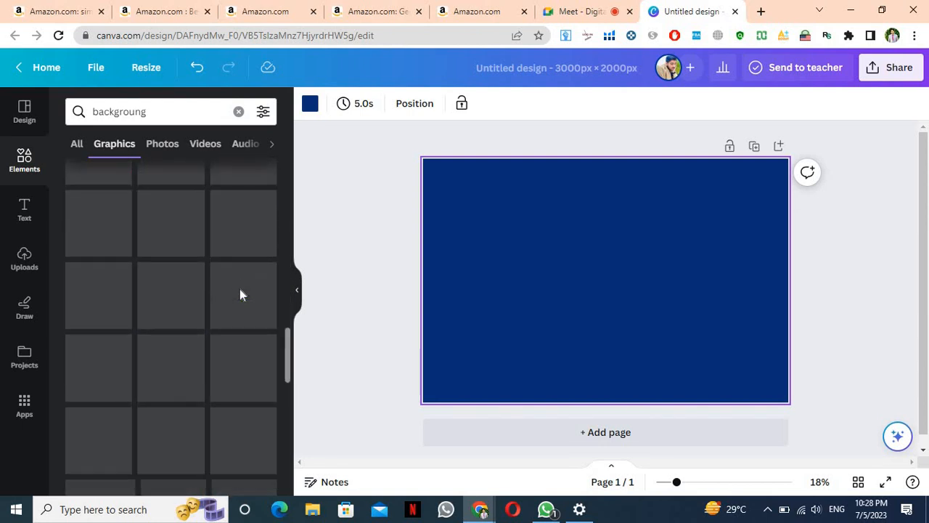
{"action": "left_click", "coordinate": [162, 143]}
{"action": "scroll", "coordinate": [154, 323], "scroll_direction": "down", "scroll_amount": 3}
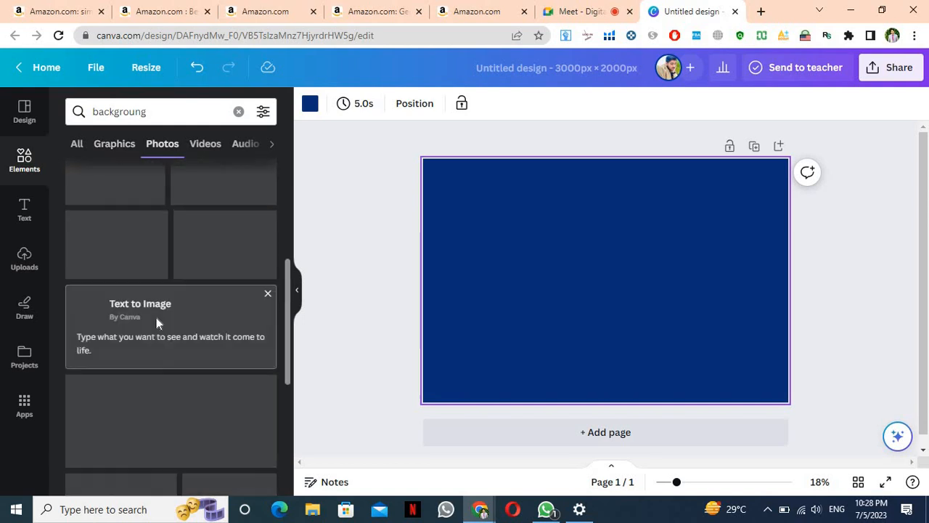
{"action": "scroll", "coordinate": [156, 317], "scroll_direction": "down", "scroll_amount": 3}
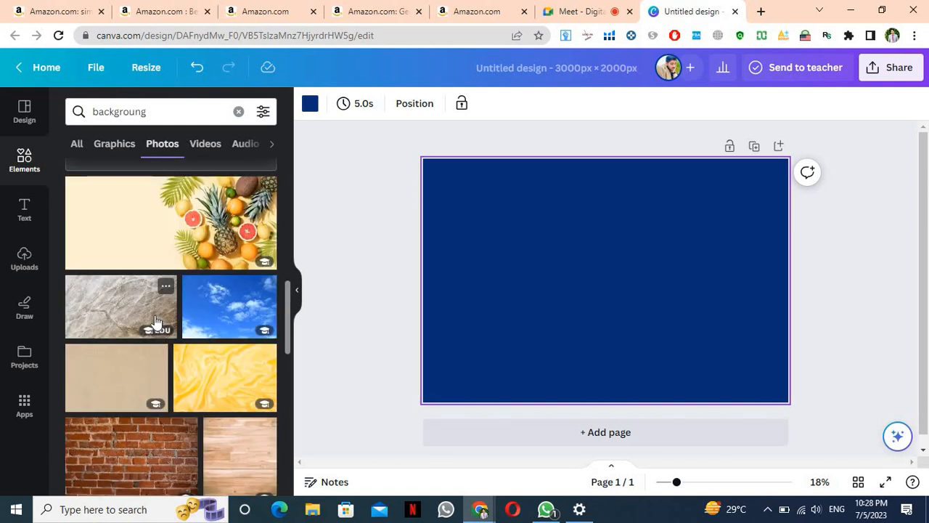
Add the marble and pineapple photos to the page, delete both, and clear the search
{"action": "left_click", "coordinate": [155, 322]}
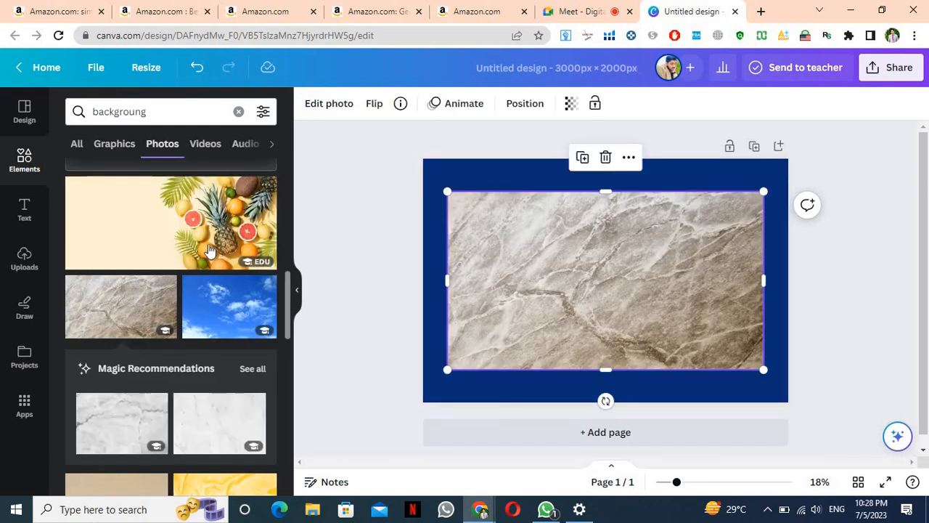
{"action": "left_click", "coordinate": [209, 249]}
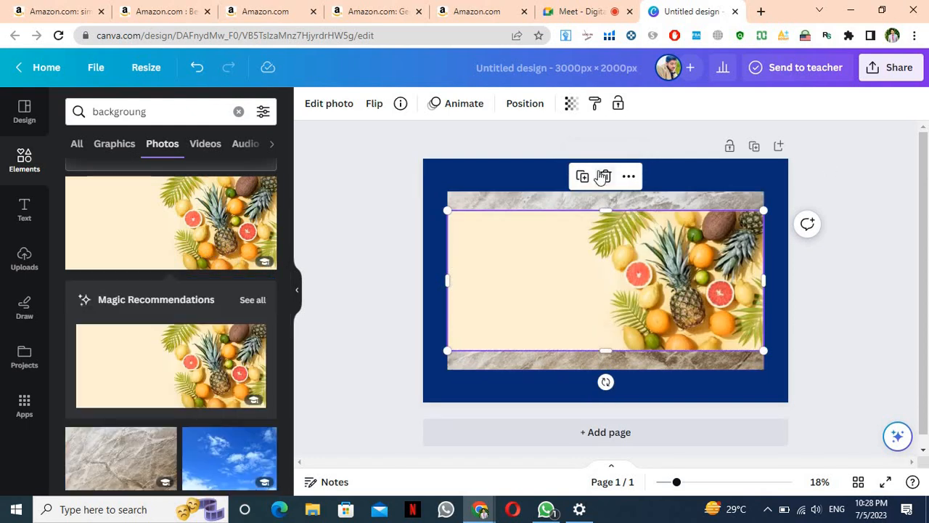
{"action": "left_click", "coordinate": [608, 179]}
{"action": "left_click", "coordinate": [606, 251]}
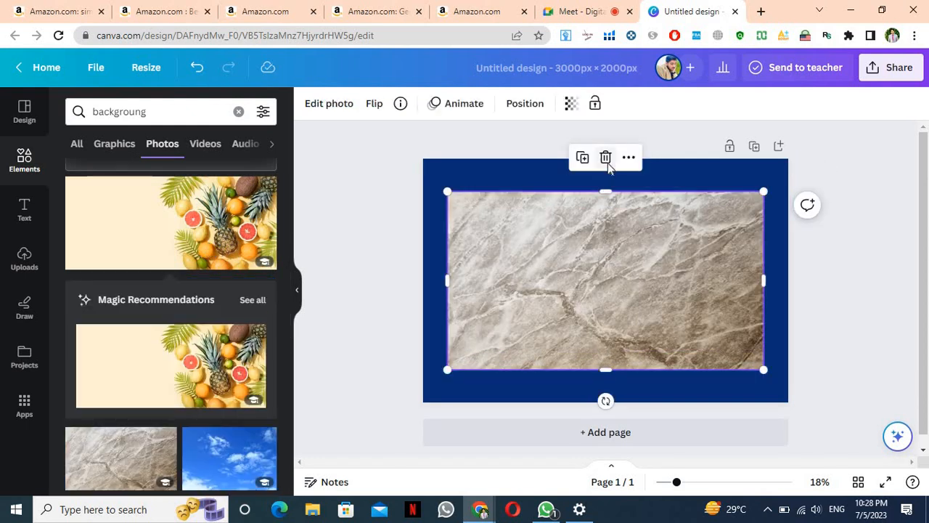
{"action": "left_click", "coordinate": [605, 156]}
{"action": "left_click", "coordinate": [240, 113]}
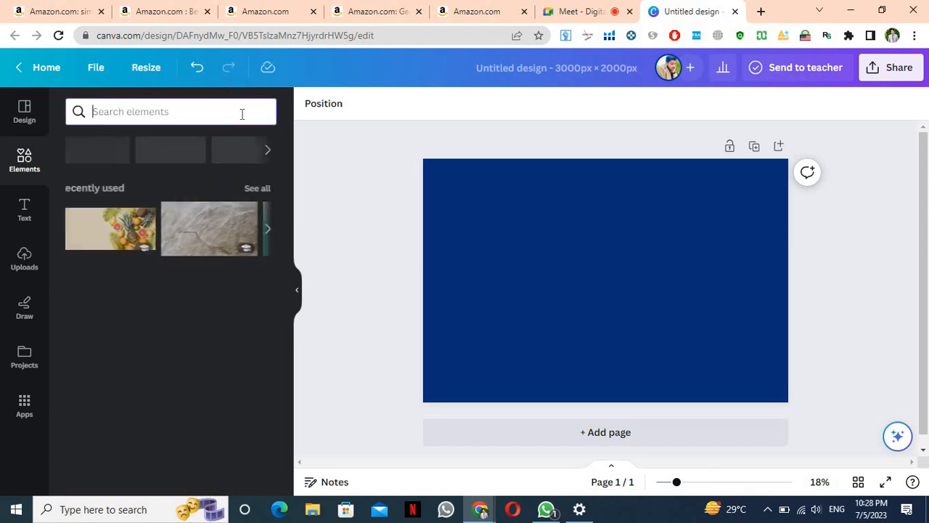
Search elements for 'real state' and show all its photo results
{"action": "type", "text": "real"}
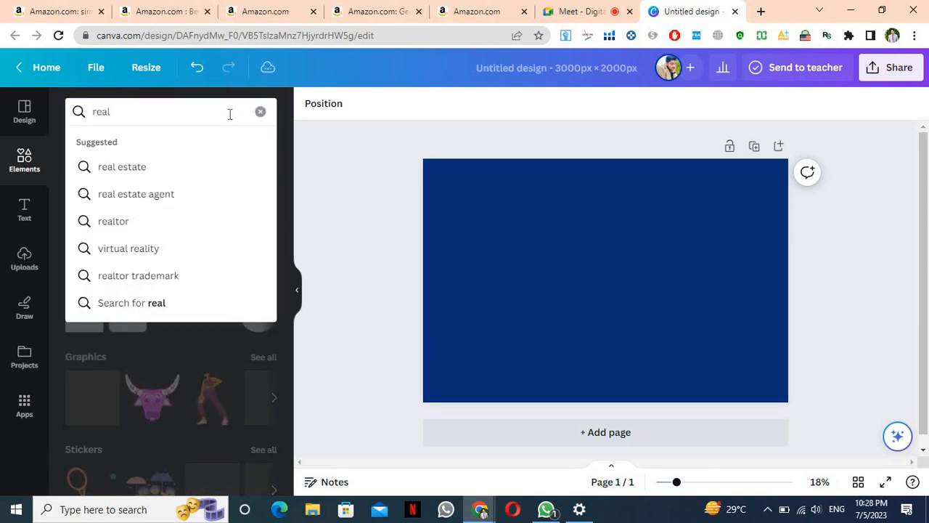
{"action": "type", "text": " state"}
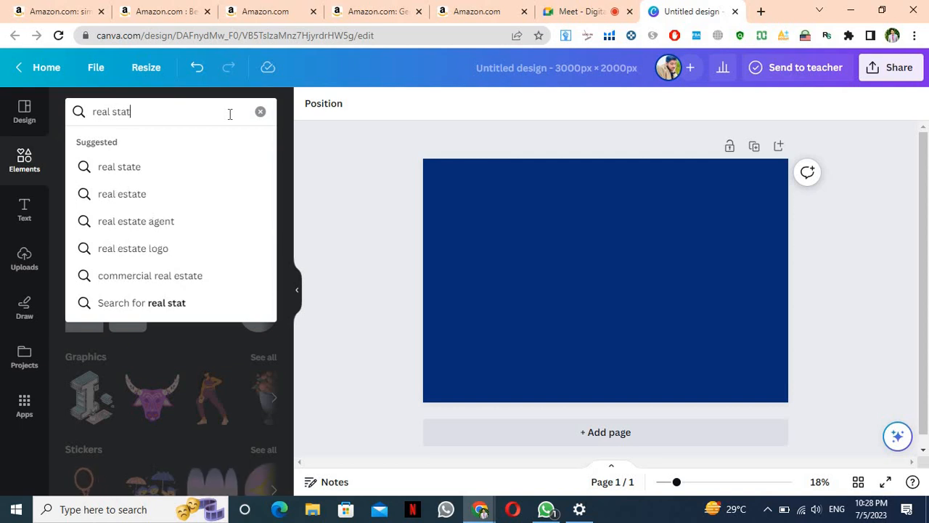
{"action": "left_click", "coordinate": [177, 175]}
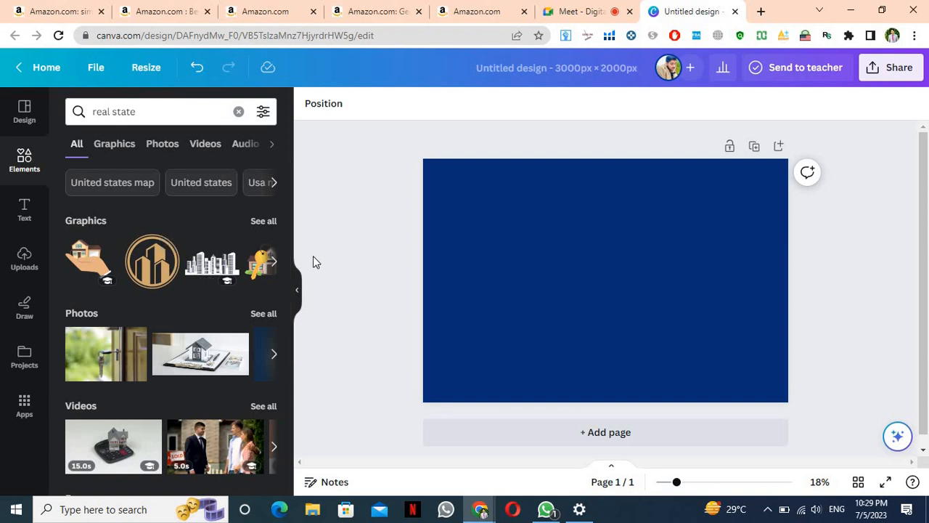
{"action": "left_click", "coordinate": [258, 315]}
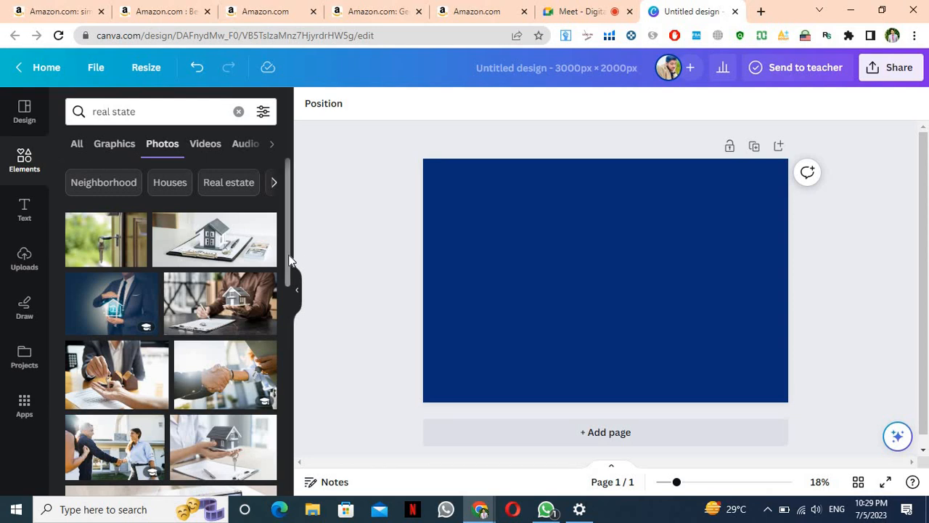
{"action": "left_click_drag", "start_coordinate": [287, 252], "coordinate": [280, 381]}
{"action": "scroll", "coordinate": [278, 382], "scroll_direction": "down", "scroll_amount": 3}
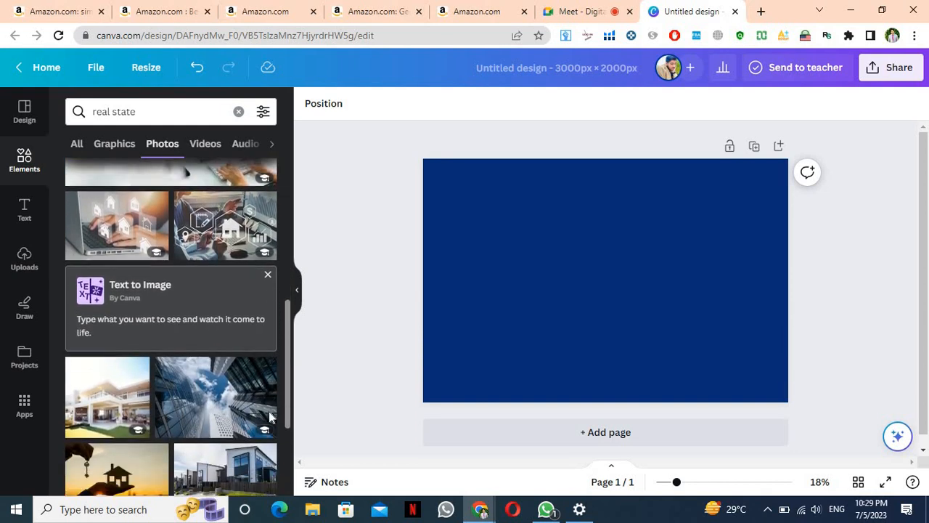
{"action": "scroll", "coordinate": [267, 411], "scroll_direction": "up", "scroll_amount": 4}
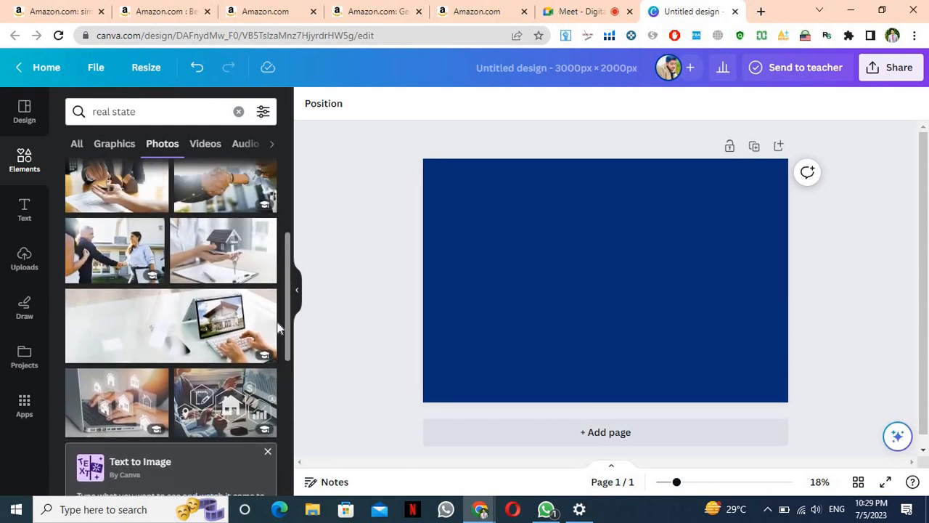
Add the house-in-hand photo and stretch it edge to edge over the blue page
{"action": "left_click", "coordinate": [244, 272]}
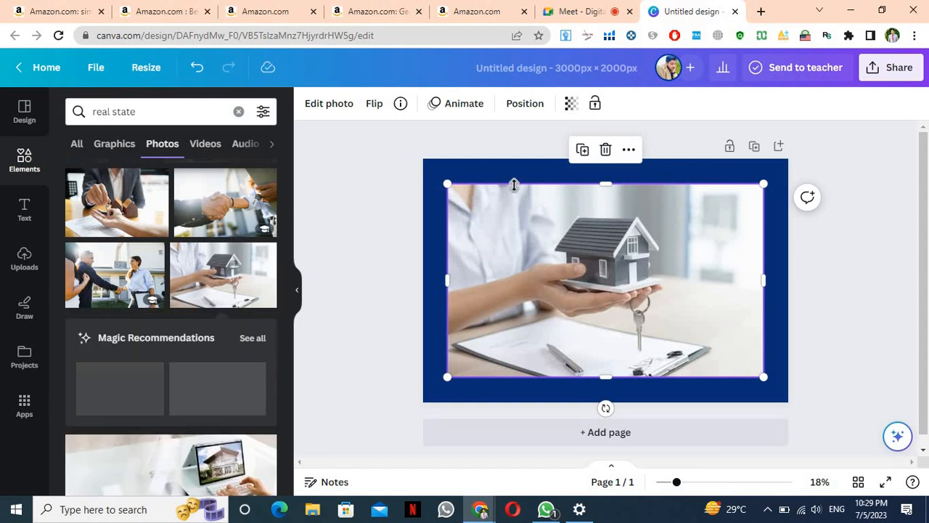
{"action": "left_click_drag", "start_coordinate": [448, 185], "coordinate": [423, 169]}
{"action": "left_click_drag", "start_coordinate": [763, 377], "coordinate": [784, 391]}
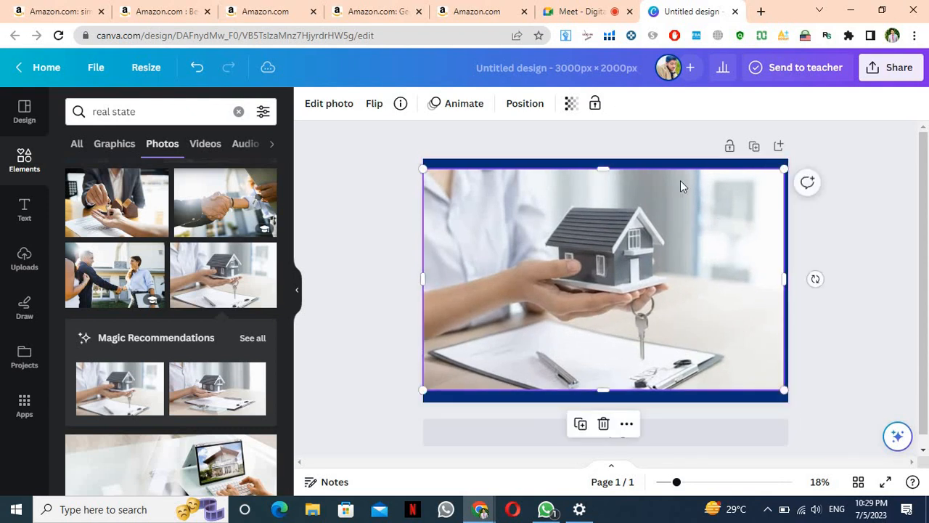
{"action": "left_click_drag", "start_coordinate": [606, 164], "coordinate": [603, 158]}
{"action": "left_click_drag", "start_coordinate": [607, 394], "coordinate": [617, 403]}
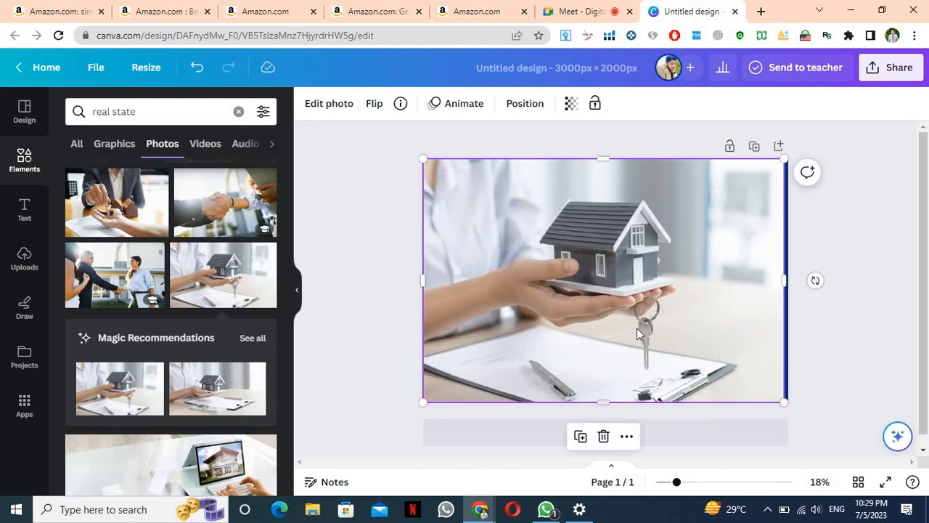
{"action": "left_click_drag", "start_coordinate": [637, 328], "coordinate": [643, 329]}
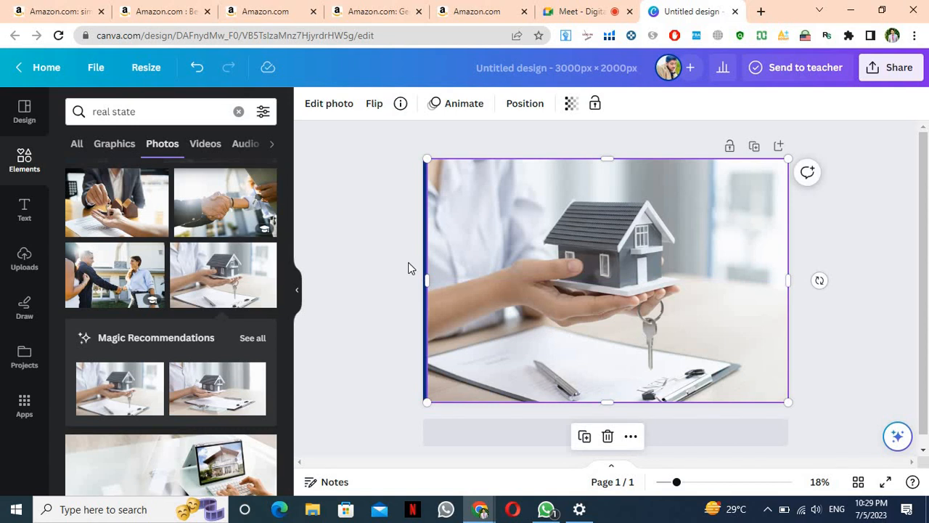
{"action": "left_click_drag", "start_coordinate": [428, 279], "coordinate": [423, 280]}
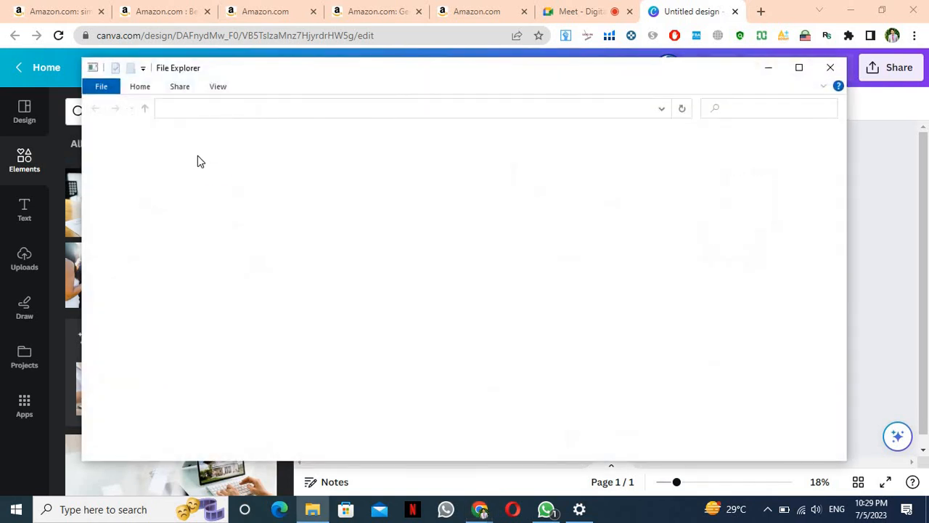
Add the ZU Service Vender logo from Uploads, shrunk into the photo's bottom-right corner
{"action": "left_click", "coordinate": [37, 267]}
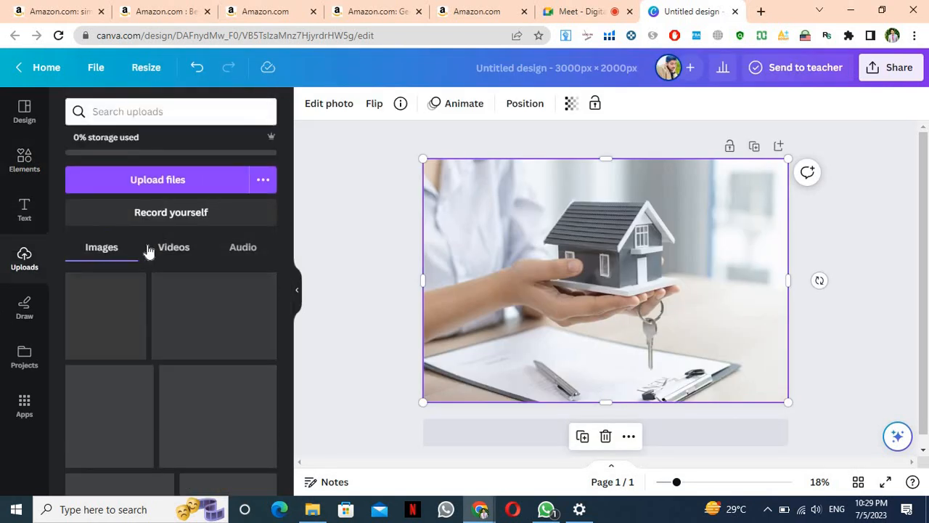
{"action": "left_click", "coordinate": [178, 188]}
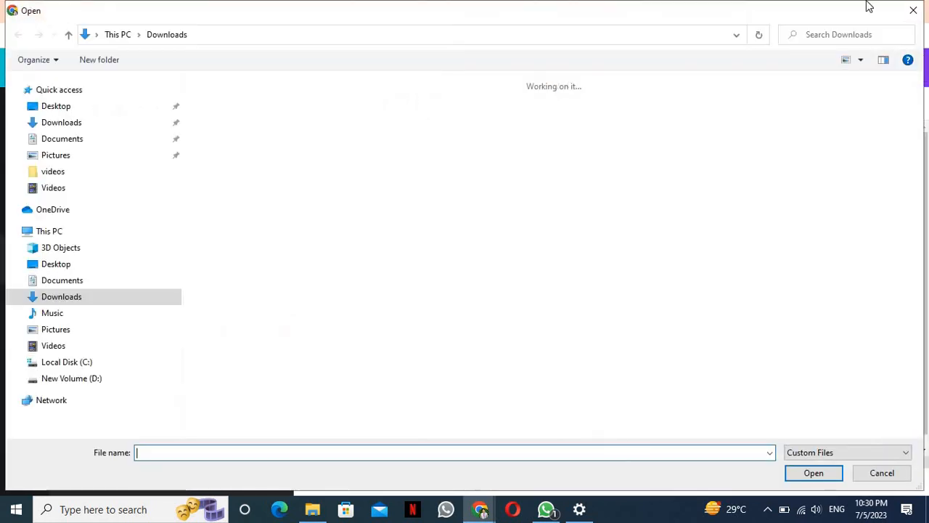
{"action": "left_click", "coordinate": [914, 12]}
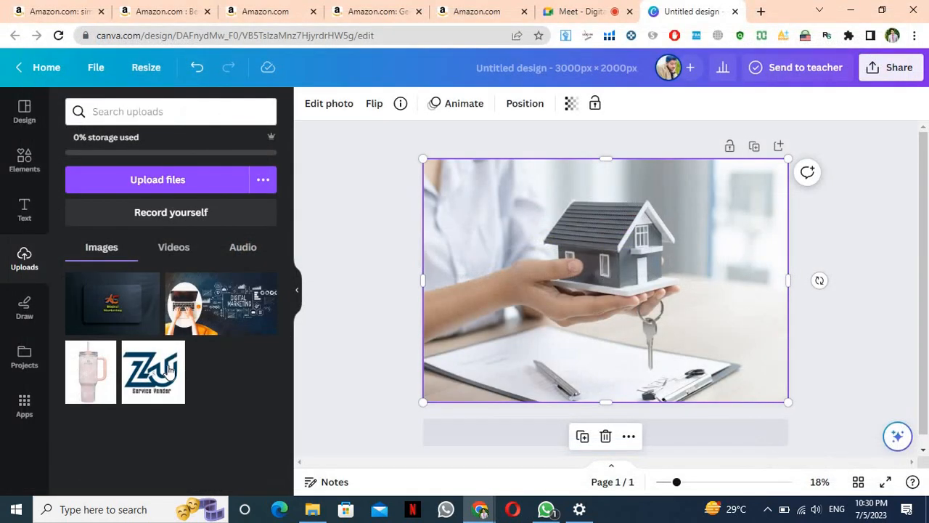
{"action": "left_click", "coordinate": [666, 244]}
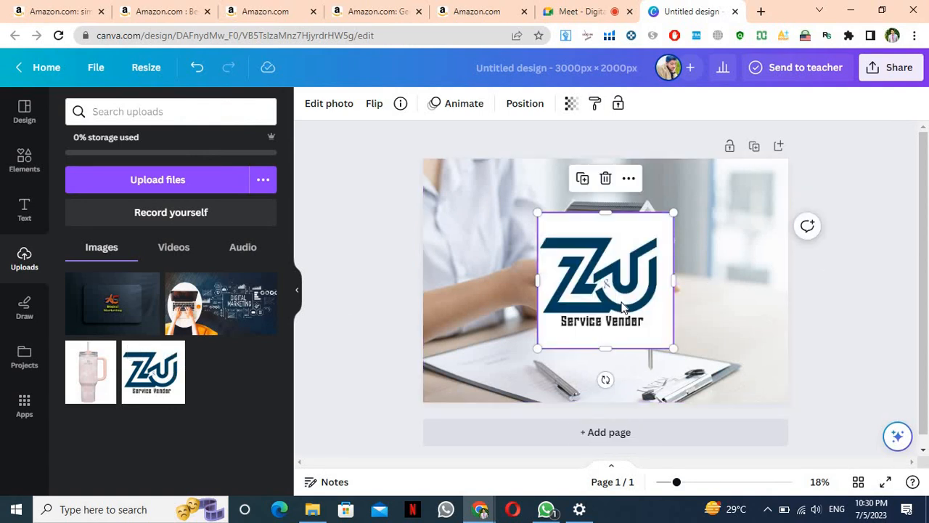
{"action": "left_click_drag", "start_coordinate": [674, 348], "coordinate": [774, 369]}
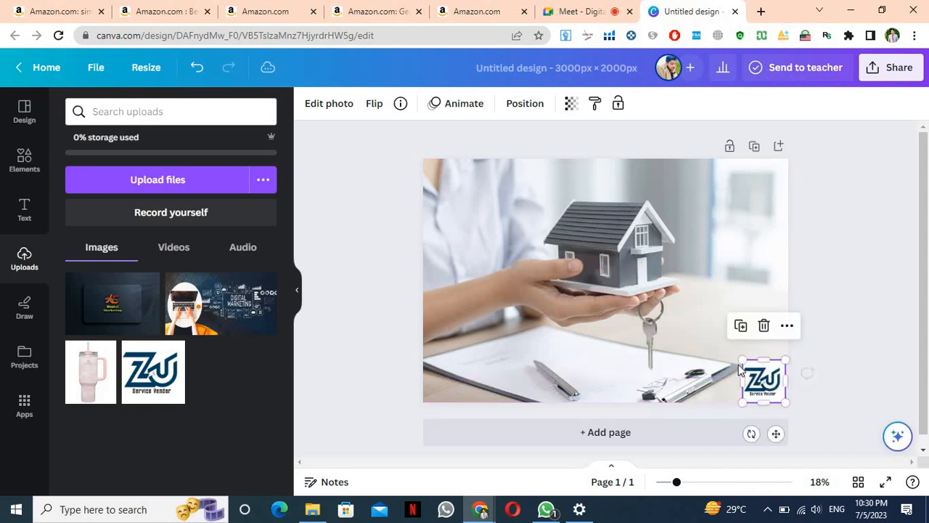
{"action": "left_click", "coordinate": [877, 187]}
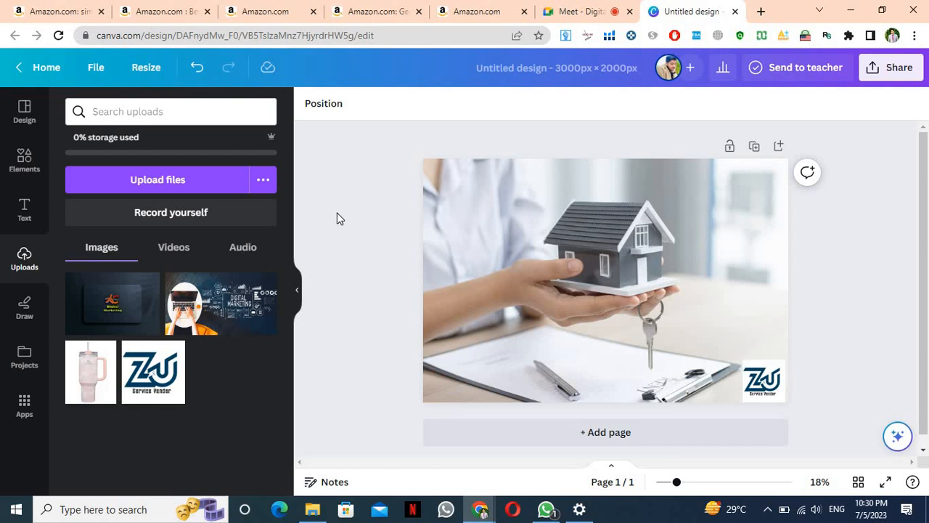
Add a heading and replace its placeholder with the contact phone number
{"action": "left_click", "coordinate": [24, 209]}
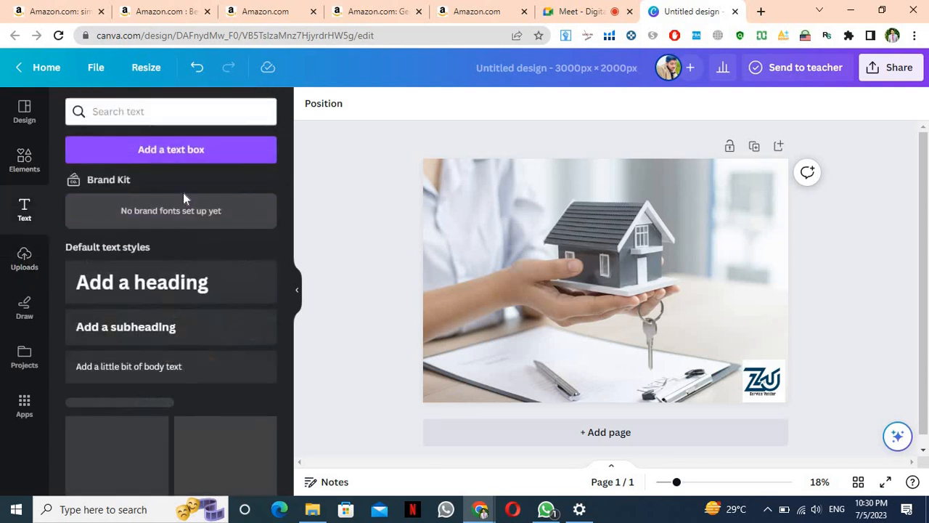
{"action": "left_click", "coordinate": [201, 281]}
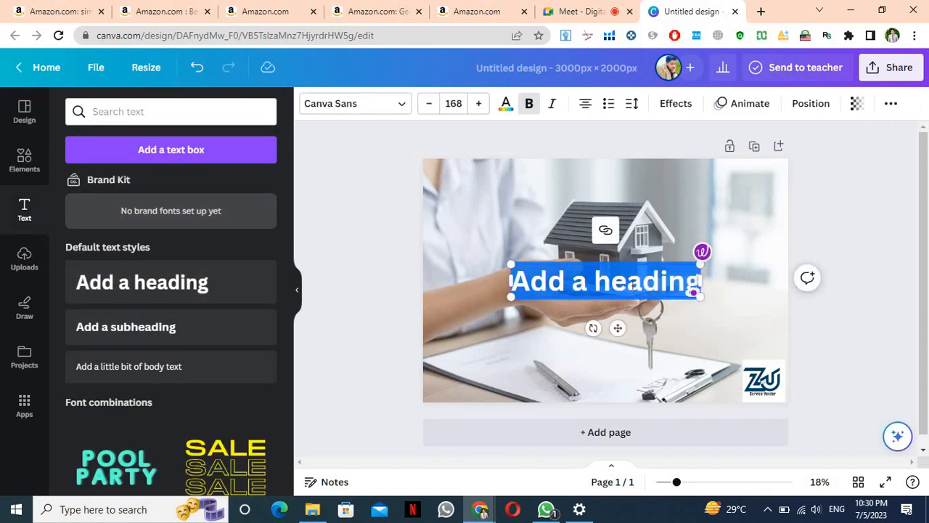
{"action": "left_click", "coordinate": [632, 285]}
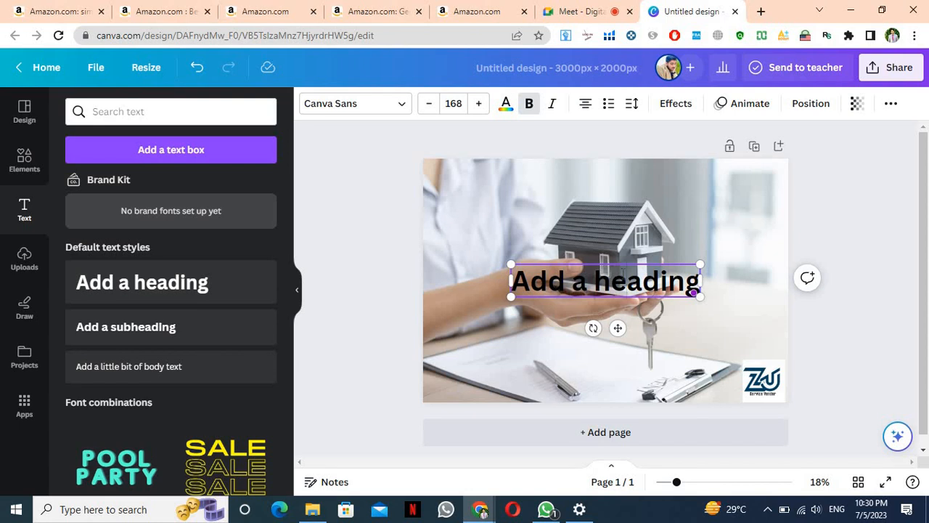
{"action": "key", "text": "ctrl+a"}
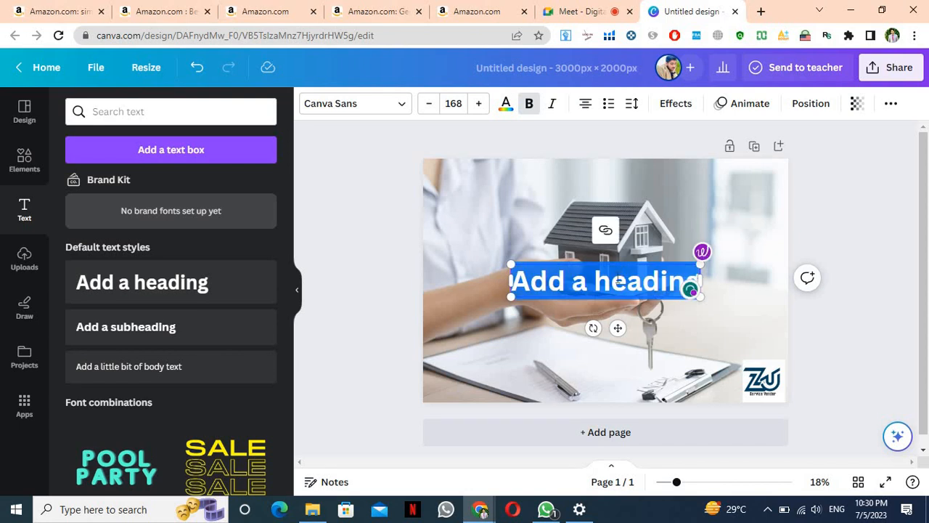
{"action": "key", "text": "BackSpace"}
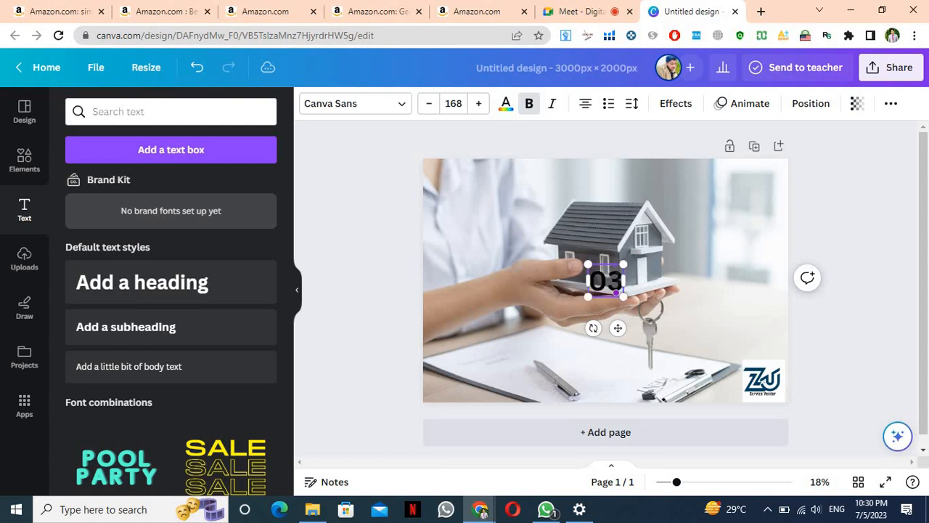
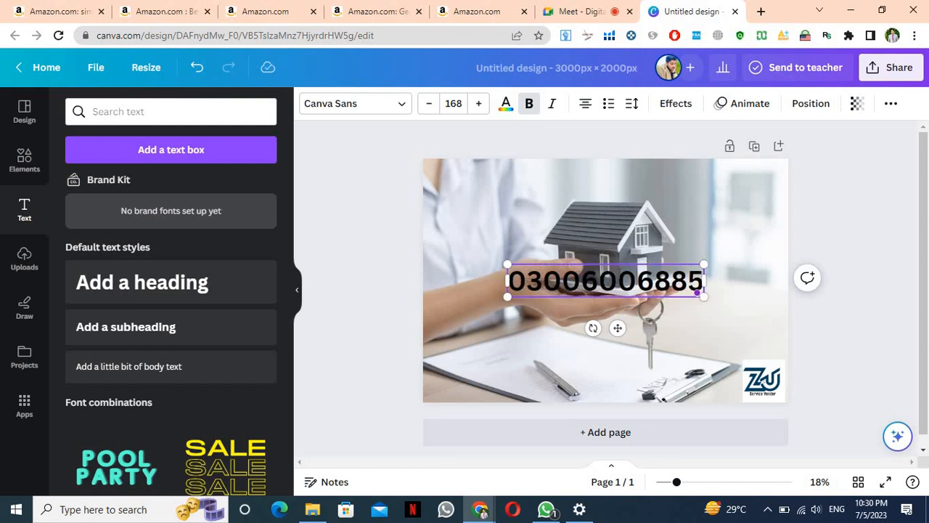
Shrink the phone number text and move it to the photo's top-right corner
{"action": "left_click", "coordinate": [707, 225]}
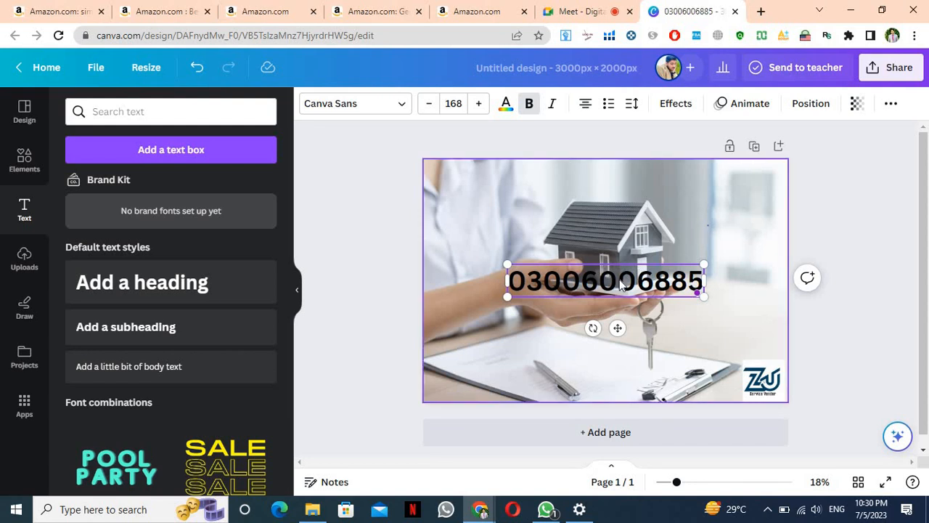
{"action": "left_click_drag", "start_coordinate": [603, 286], "coordinate": [590, 366]}
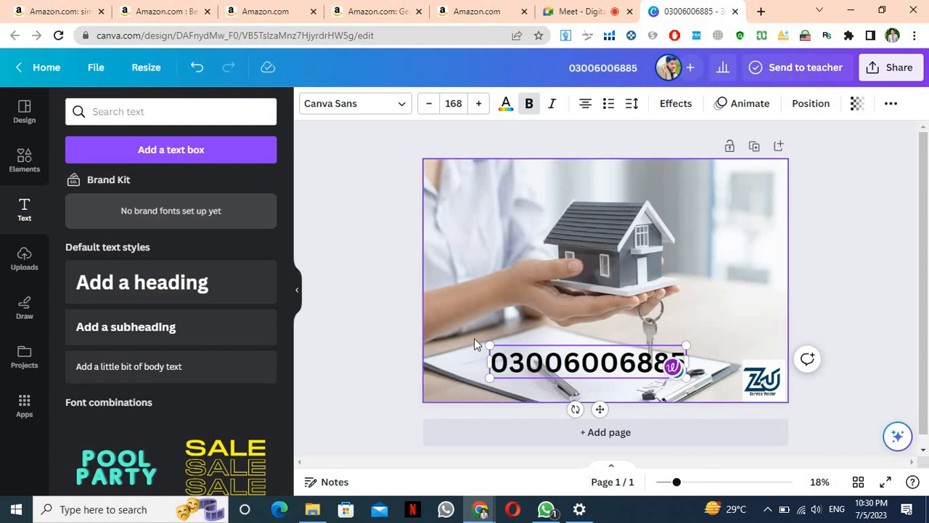
{"action": "left_click_drag", "start_coordinate": [569, 361], "coordinate": [600, 367]}
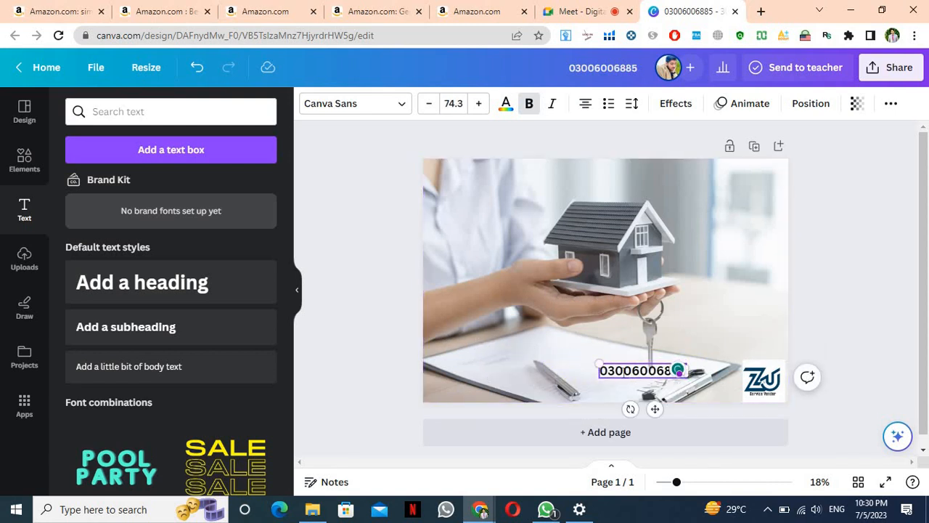
{"action": "double_click", "coordinate": [625, 371]}
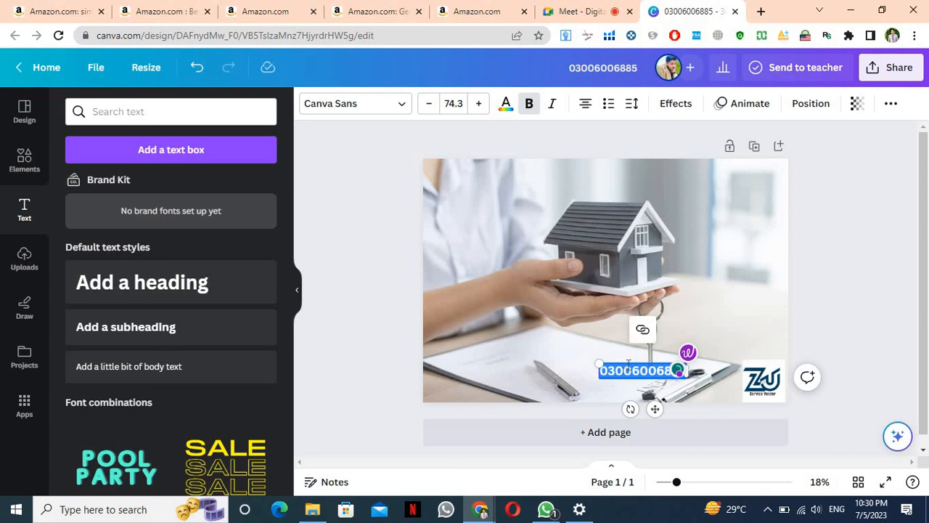
{"action": "left_click", "coordinate": [629, 366]}
{"action": "left_click", "coordinate": [593, 326]}
{"action": "left_click_drag", "start_coordinate": [630, 371], "coordinate": [742, 162]}
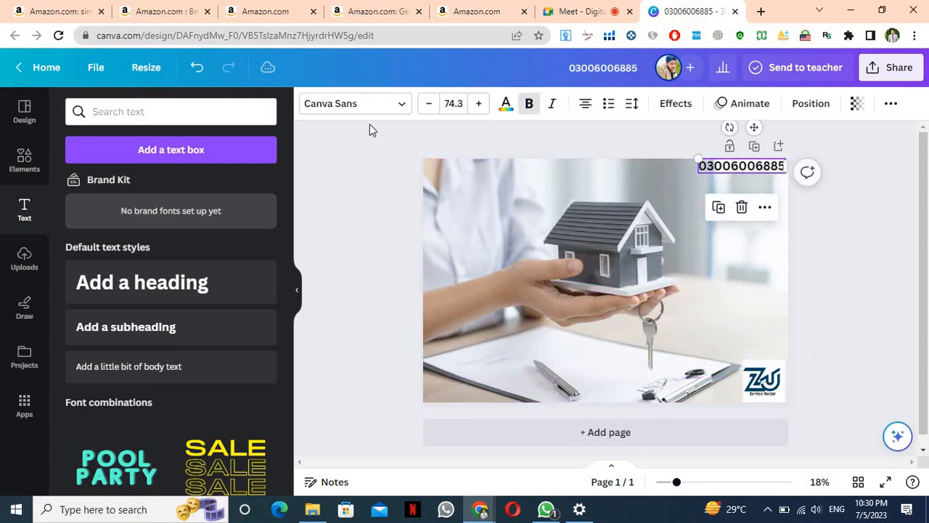
{"action": "left_click", "coordinate": [219, 112]}
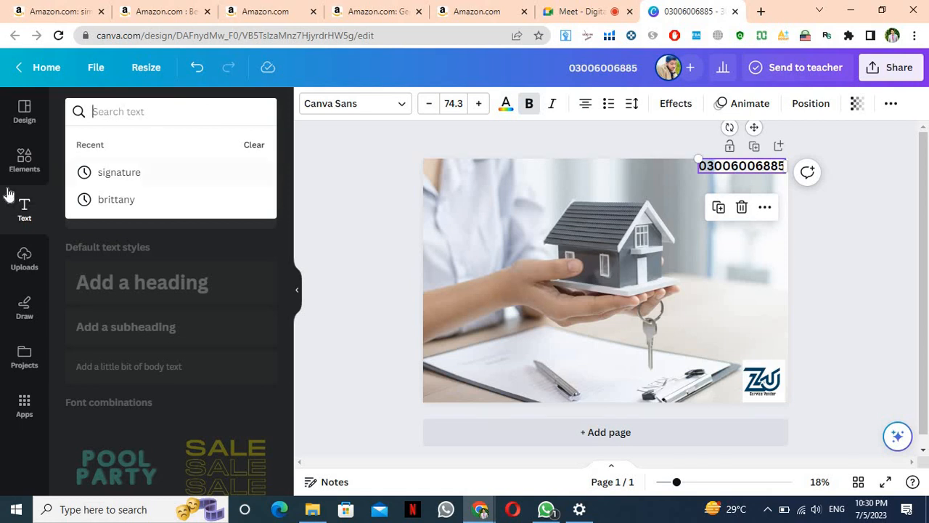
Search Elements for 'whatsapp' and place a small green WhatsApp icon beside the phone number
{"action": "left_click", "coordinate": [24, 158]}
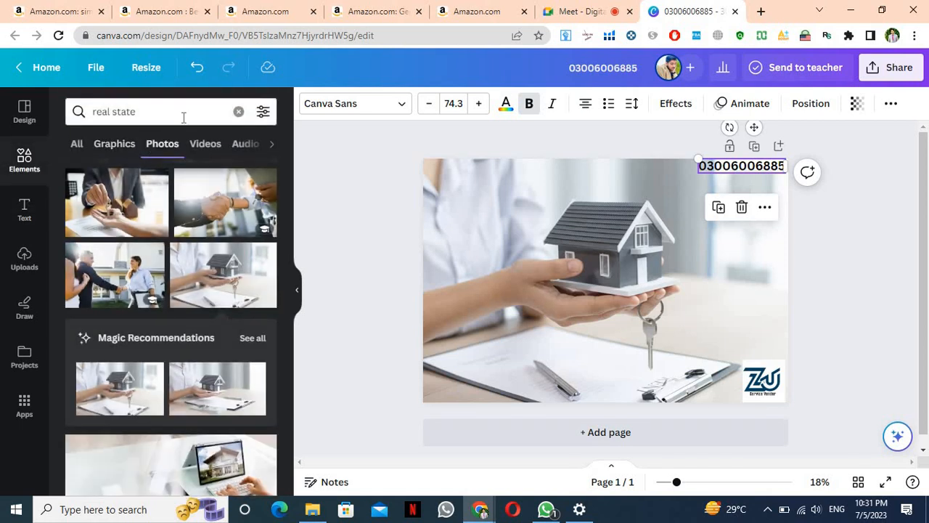
{"action": "left_click", "coordinate": [238, 111]}
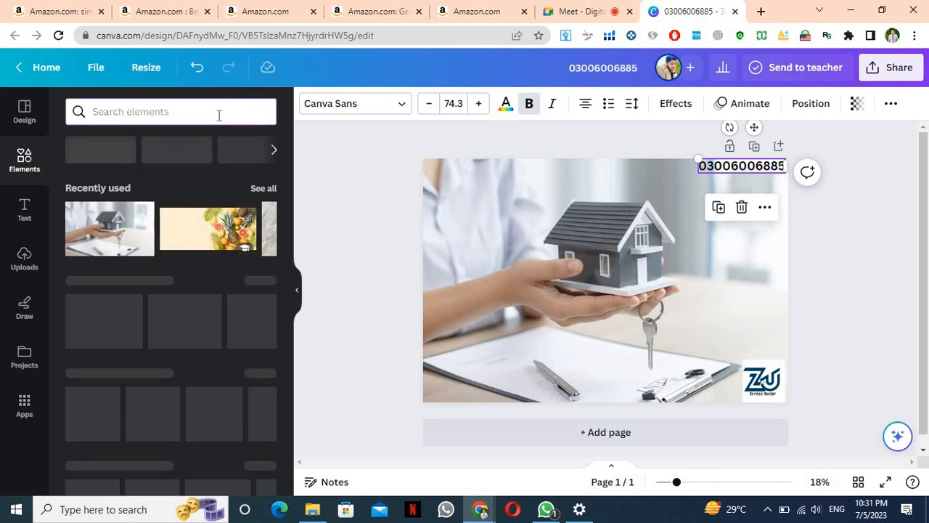
{"action": "left_click", "coordinate": [218, 112]}
{"action": "type", "text": "whatsapp"}
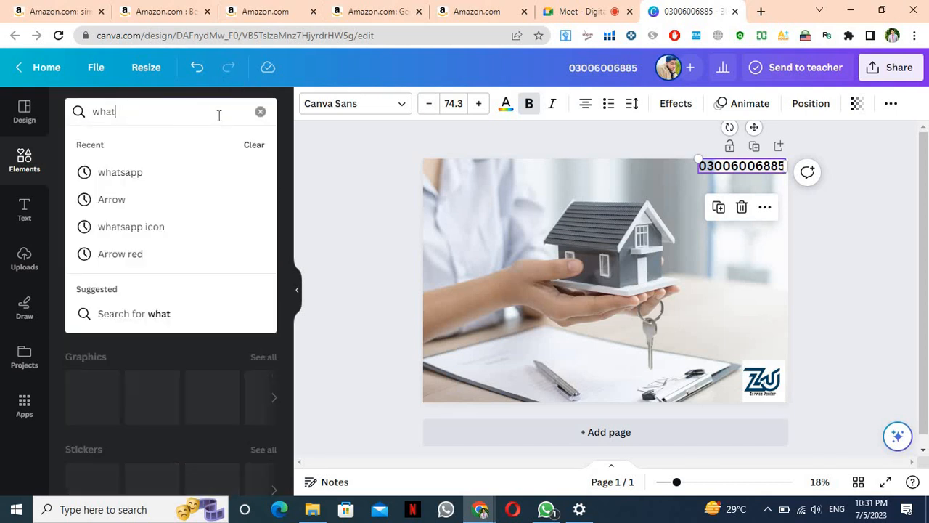
{"action": "left_click", "coordinate": [191, 175]}
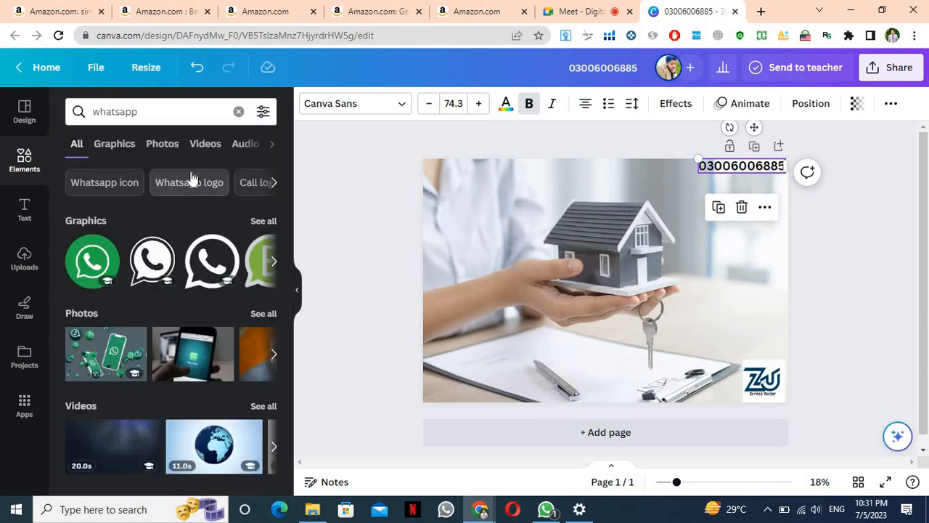
{"action": "left_click", "coordinate": [85, 268]}
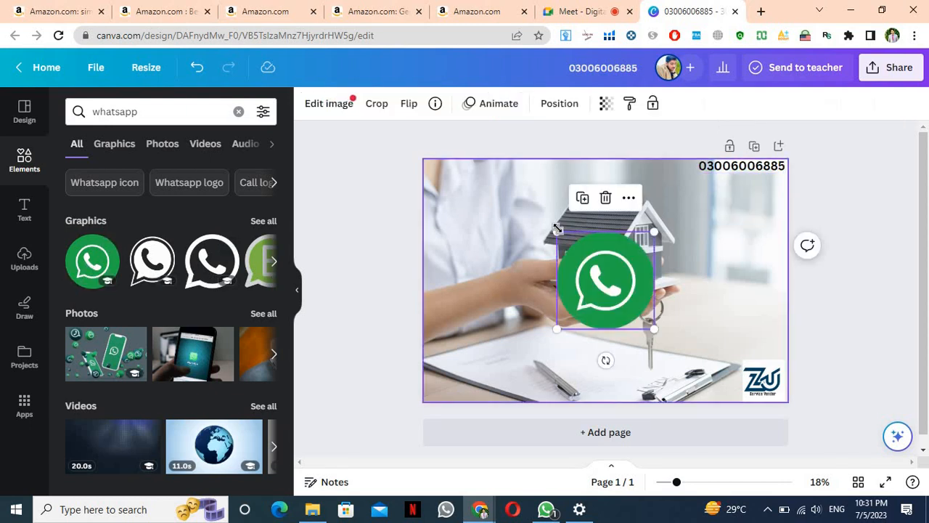
{"action": "left_click_drag", "start_coordinate": [573, 249], "coordinate": [687, 167]}
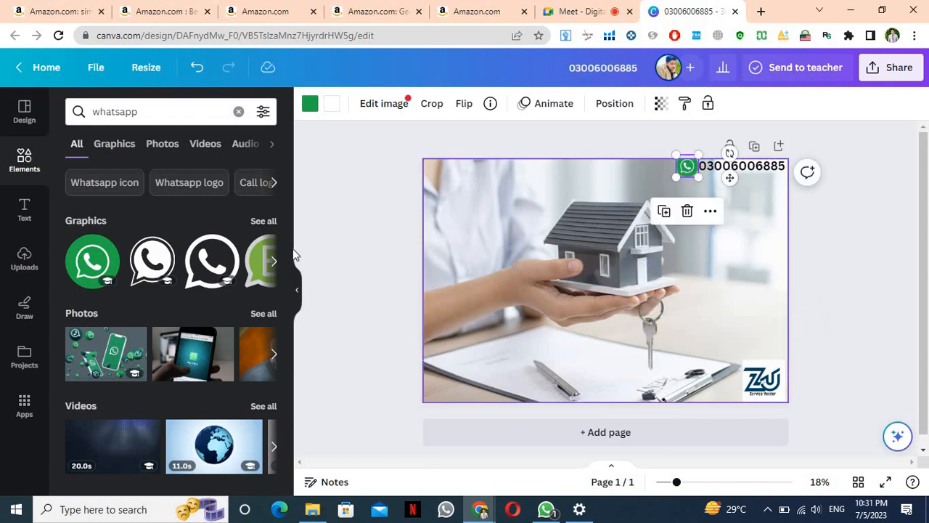
Search the Elements library for 'phone' graphics instead
{"action": "left_click", "coordinate": [238, 113]}
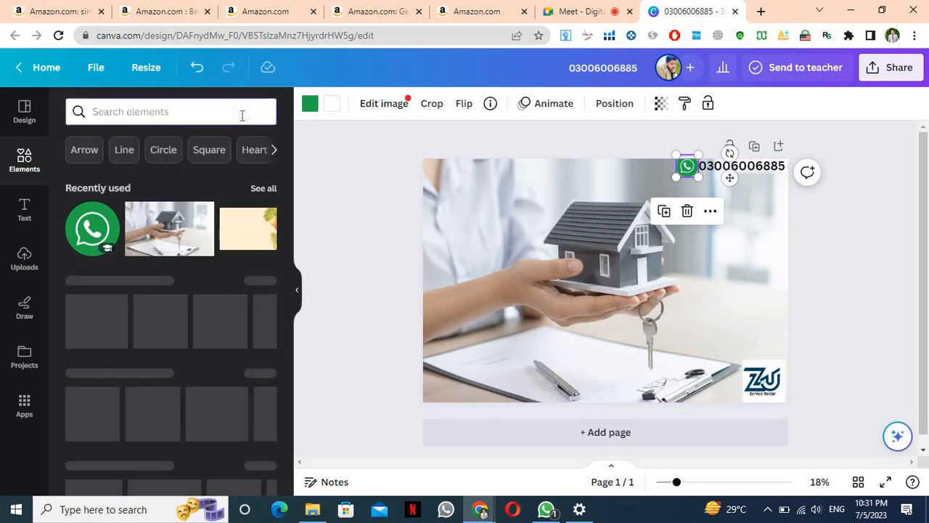
{"action": "type", "text": "phone"}
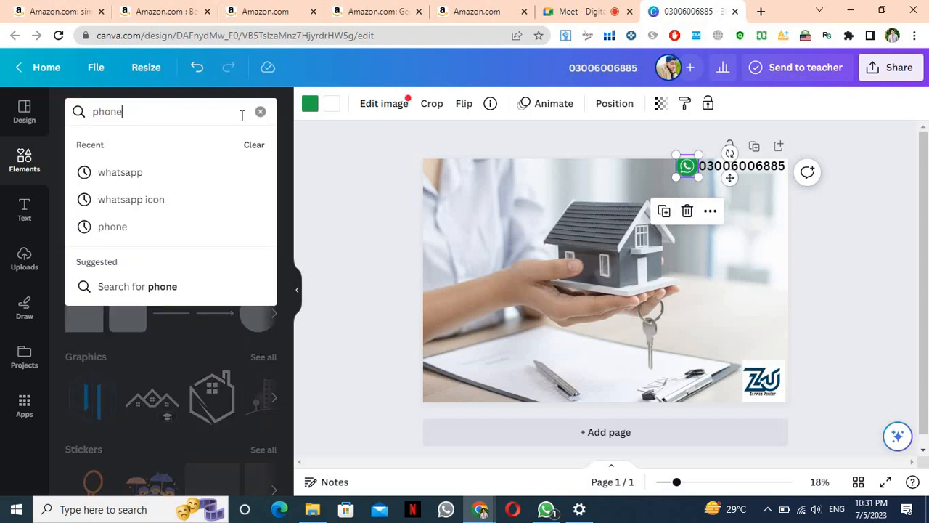
{"action": "left_click", "coordinate": [236, 183]}
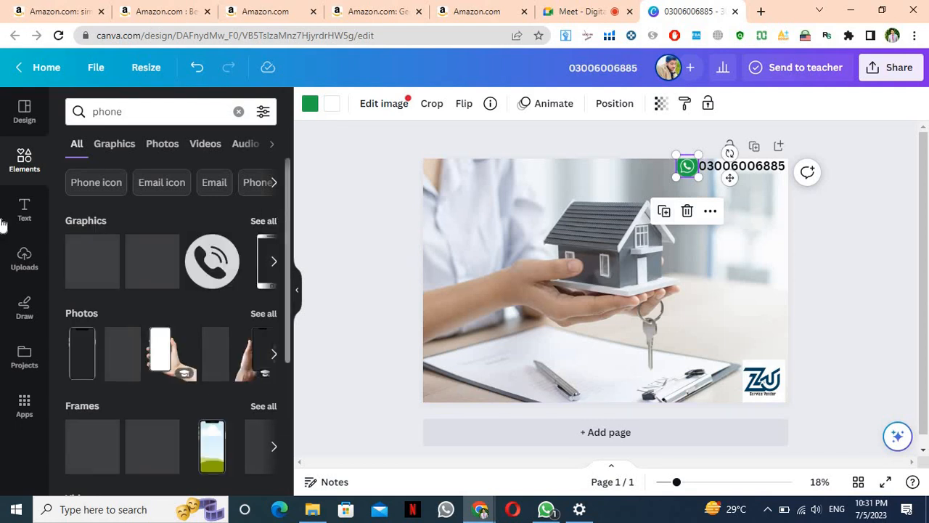
{"action": "left_click", "coordinate": [24, 209]}
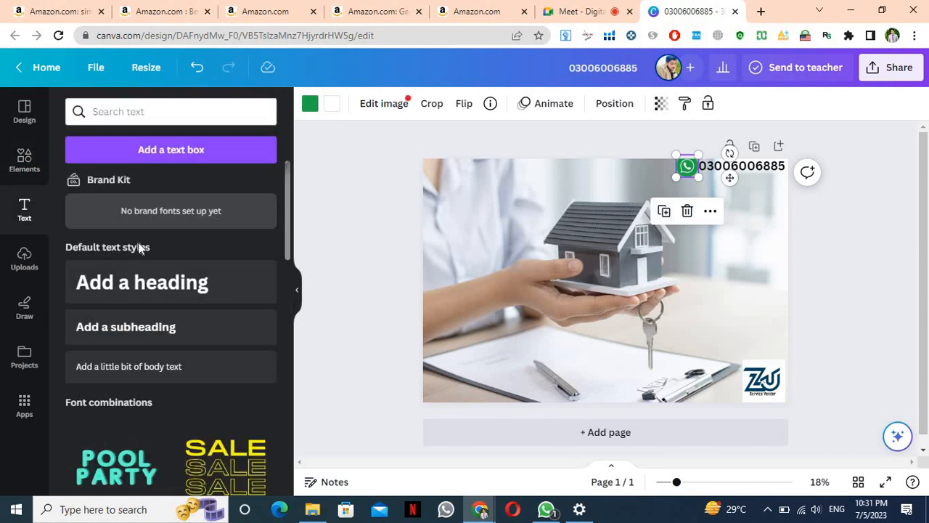
Add a heading at the top of the photo reading 'Shalimar Gorup'
{"action": "left_click", "coordinate": [162, 275]}
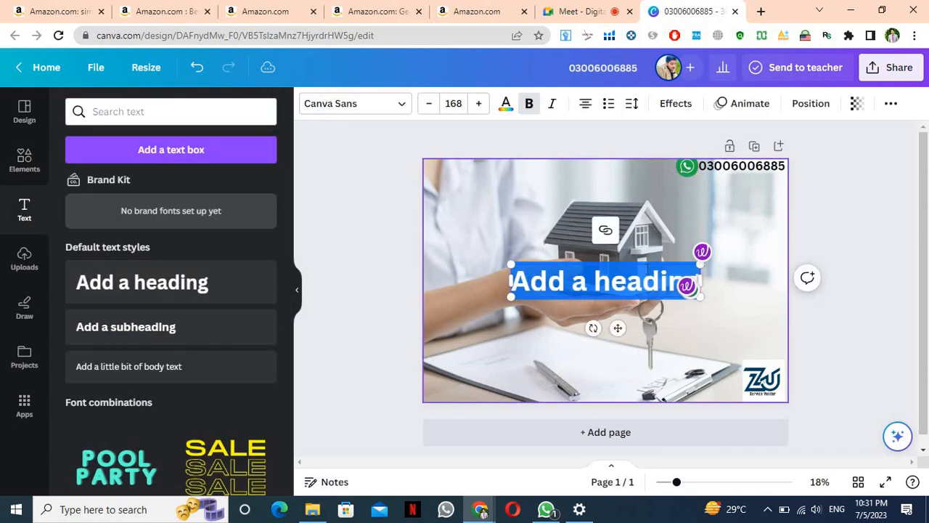
{"action": "left_click", "coordinate": [496, 243]}
{"action": "left_click_drag", "start_coordinate": [563, 270], "coordinate": [520, 186]}
{"action": "left_click", "coordinate": [520, 182]}
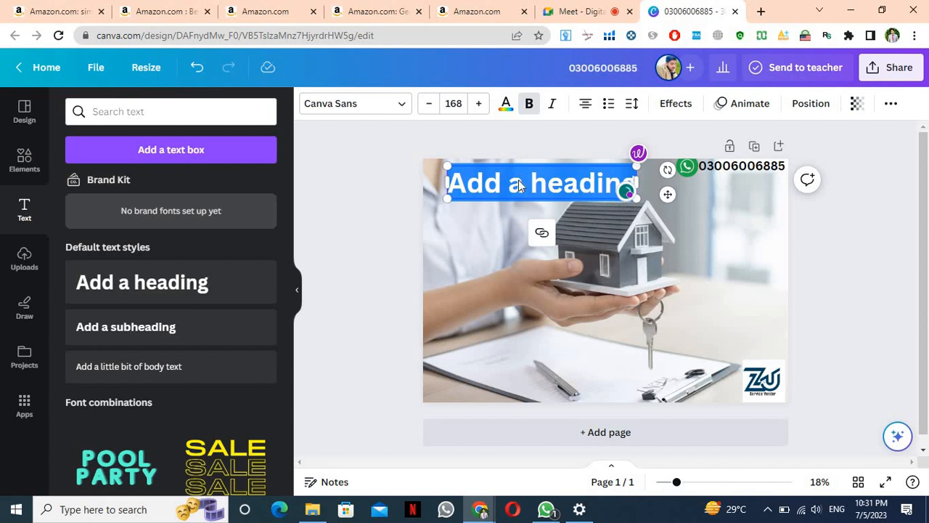
{"action": "type", "text": "Shalimar"}
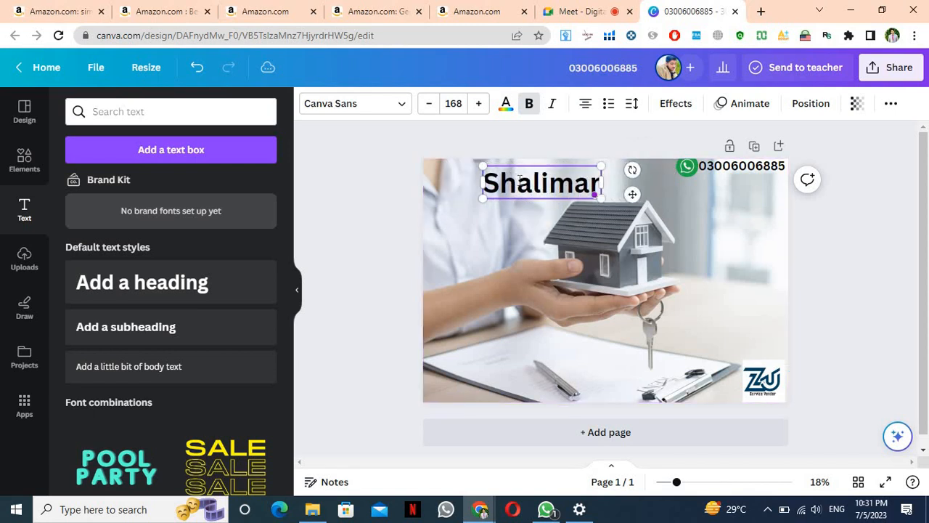
{"action": "type", "text": " Go"}
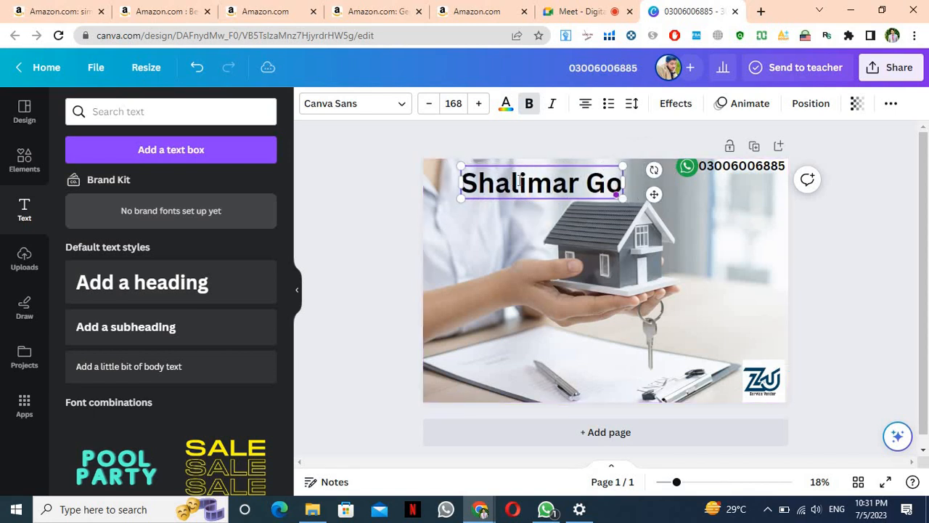
{"action": "type", "text": "ru"}
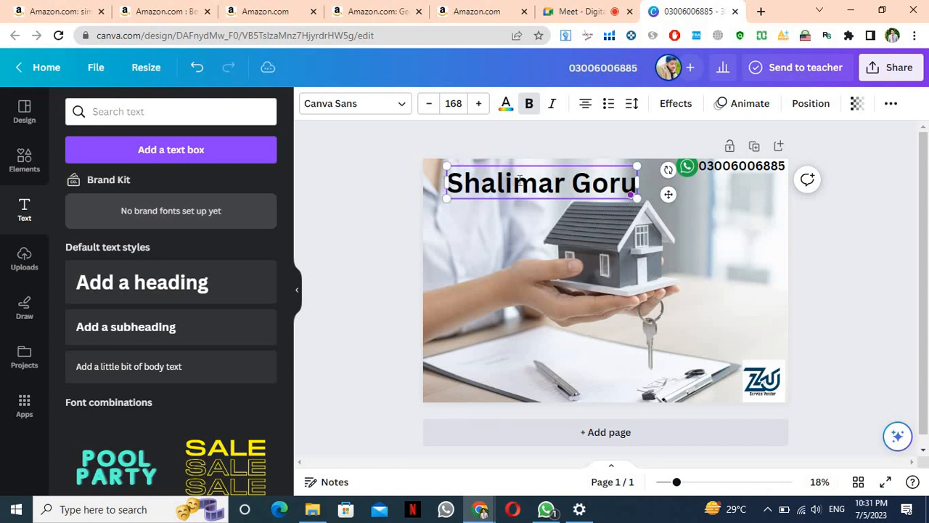
{"action": "type", "text": "p"}
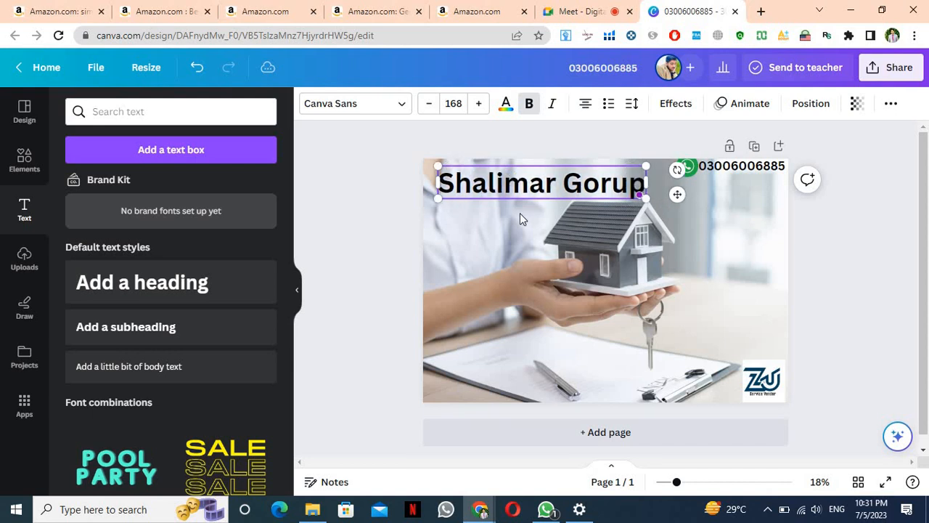
Select the whole heading and reduce its font size to 163
{"action": "double_click", "coordinate": [524, 188]}
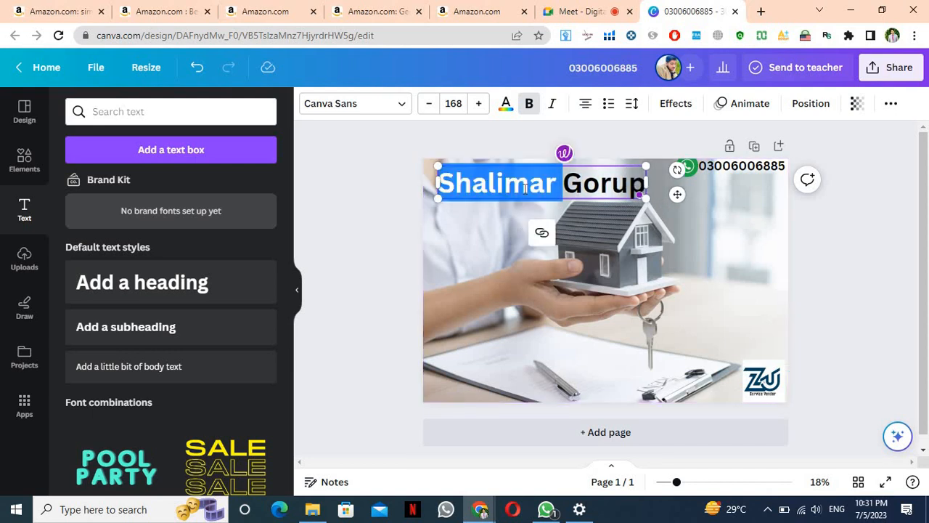
{"action": "key", "text": "ctrl+a"}
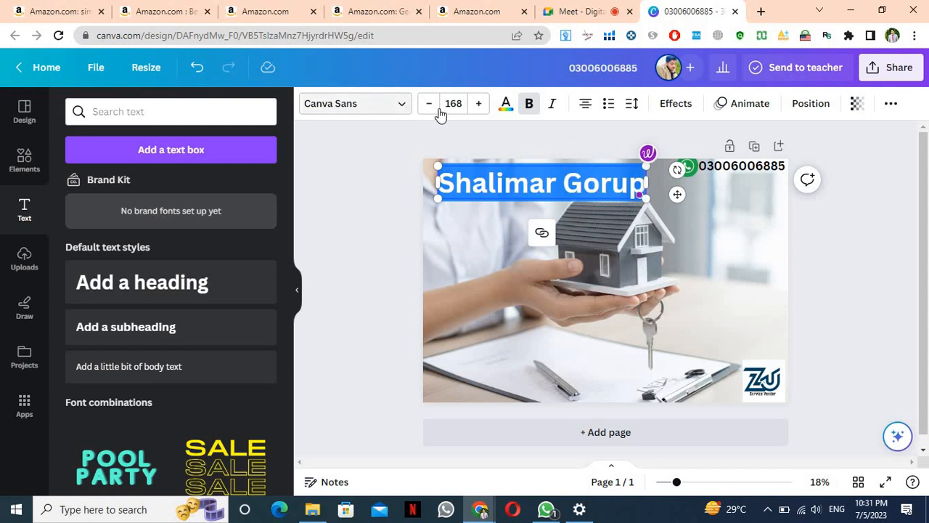
{"action": "left_click", "coordinate": [429, 109]}
{"action": "left_click", "coordinate": [430, 109]}
{"action": "left_click", "coordinate": [430, 109]}
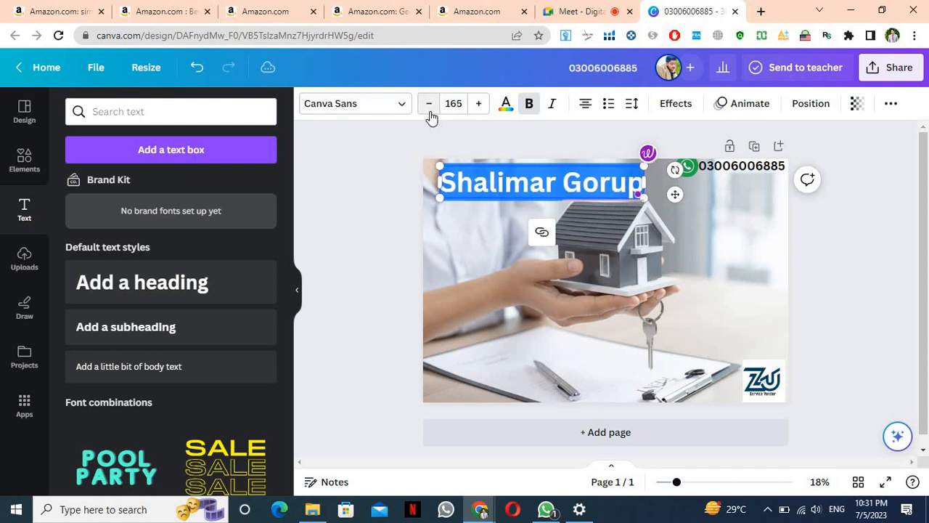
{"action": "left_click", "coordinate": [429, 112]}
{"action": "left_click", "coordinate": [430, 112]}
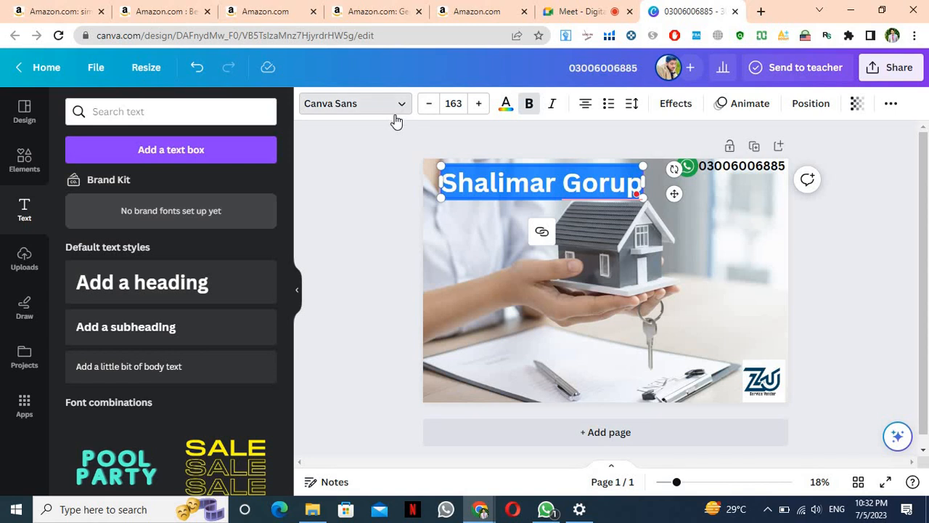
{"action": "left_click", "coordinate": [395, 115]}
Try AA Sameer Qamri and Zikran, then apply AA Sameer Mosan Regular to the heading
{"action": "scroll", "coordinate": [145, 376], "scroll_direction": "down", "scroll_amount": 1}
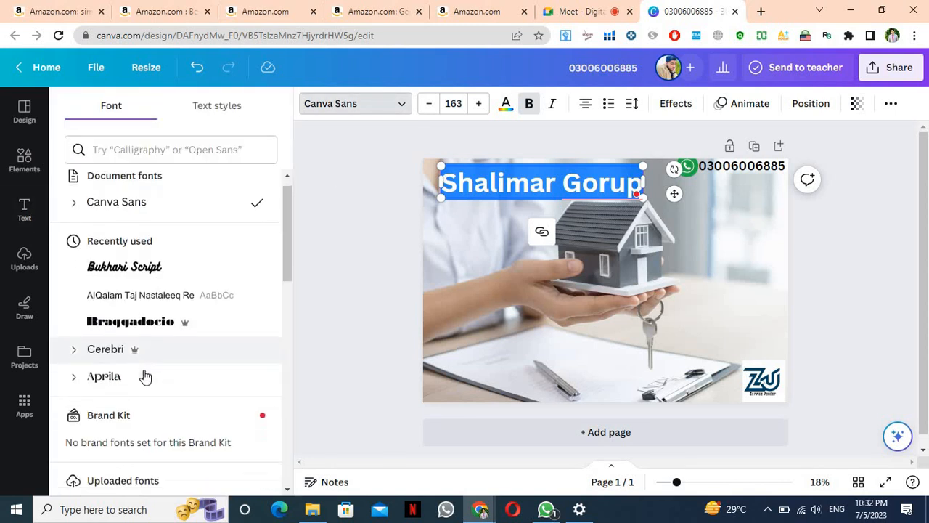
{"action": "scroll", "coordinate": [145, 375], "scroll_direction": "down", "scroll_amount": 5}
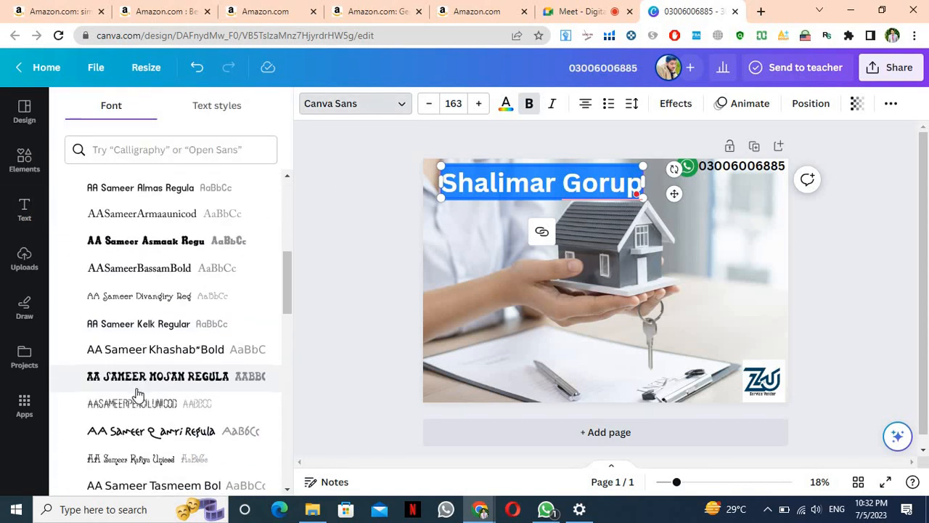
{"action": "scroll", "coordinate": [138, 393], "scroll_direction": "down", "scroll_amount": 1}
{"action": "left_click", "coordinate": [140, 410]}
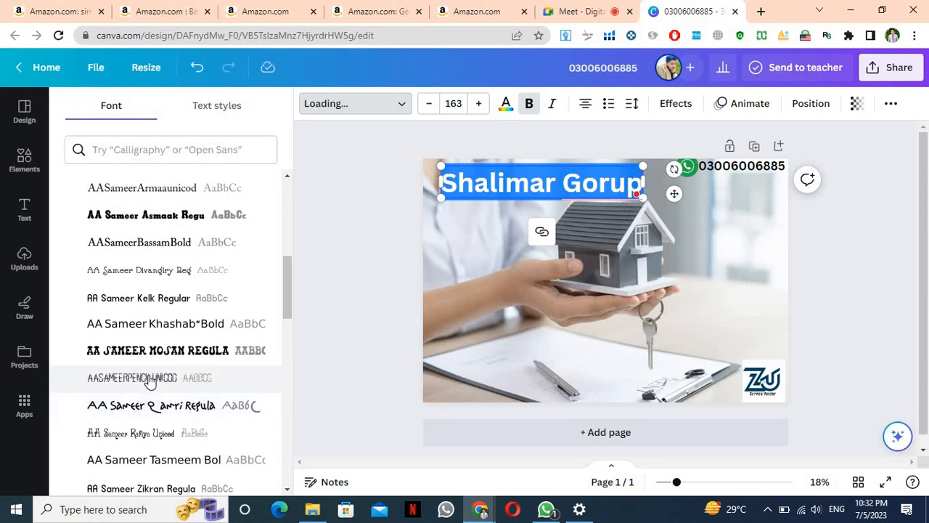
{"action": "scroll", "coordinate": [149, 382], "scroll_direction": "down", "scroll_amount": 4}
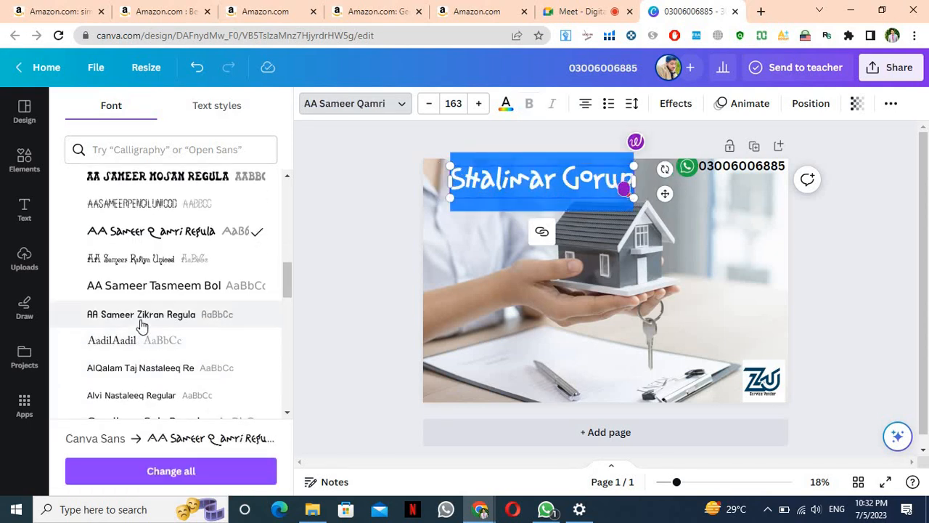
{"action": "left_click", "coordinate": [141, 327]}
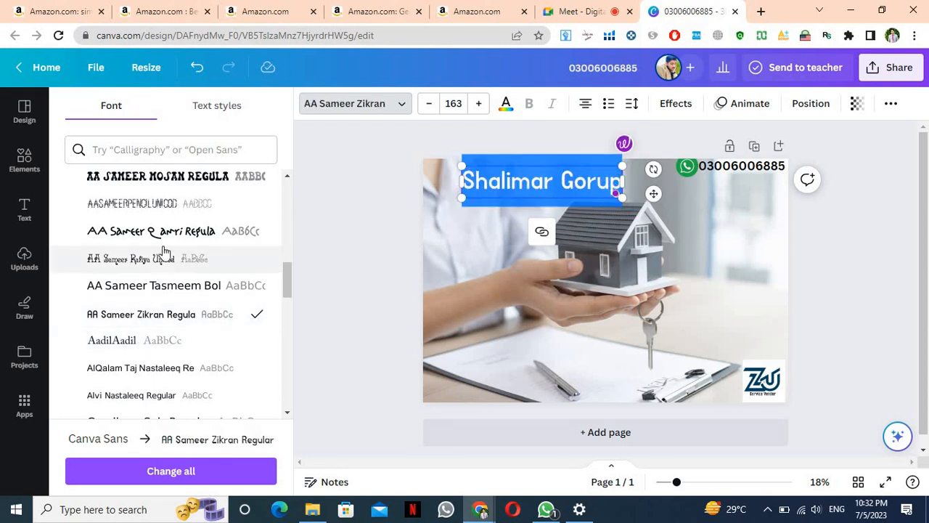
{"action": "left_click", "coordinate": [170, 182]}
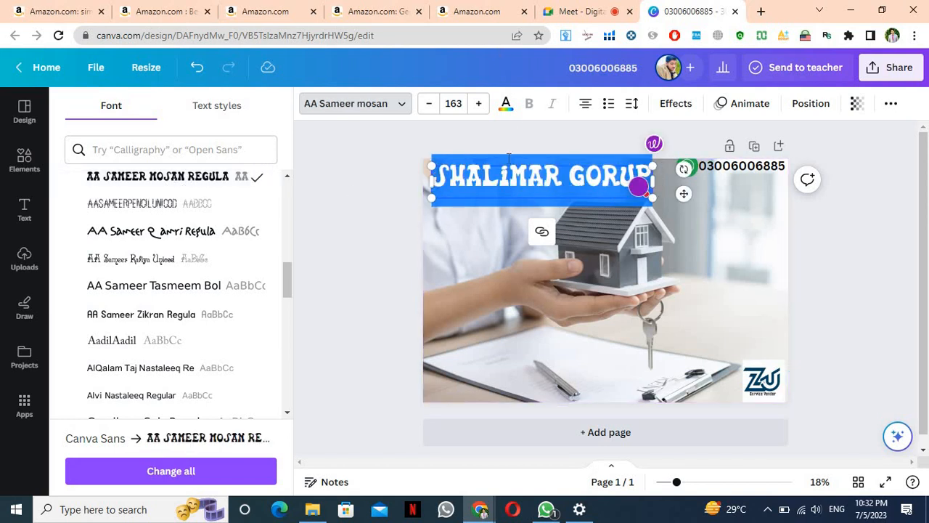
Colour the 'Shalimar Gorup' heading green using the document colour swatch
{"action": "left_click", "coordinate": [508, 107]}
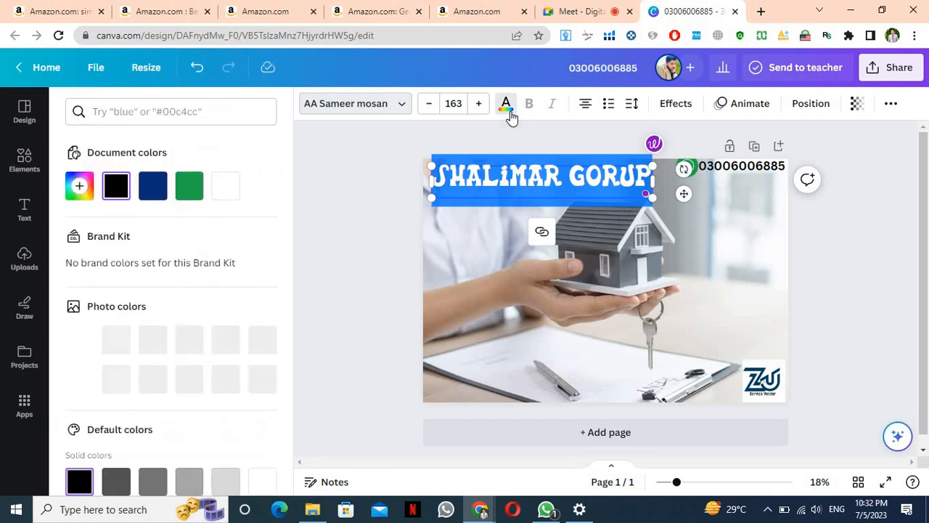
{"action": "left_click", "coordinate": [188, 193]}
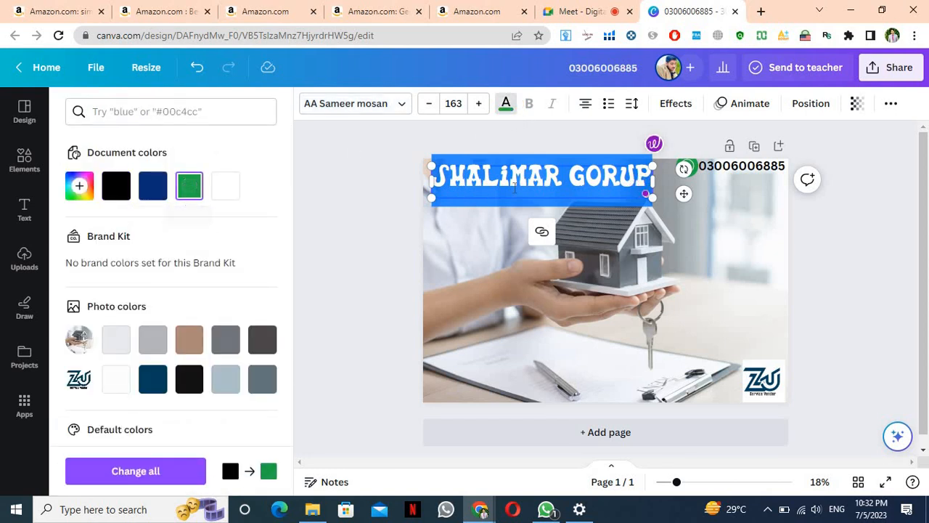
{"action": "double_click", "coordinate": [519, 185]}
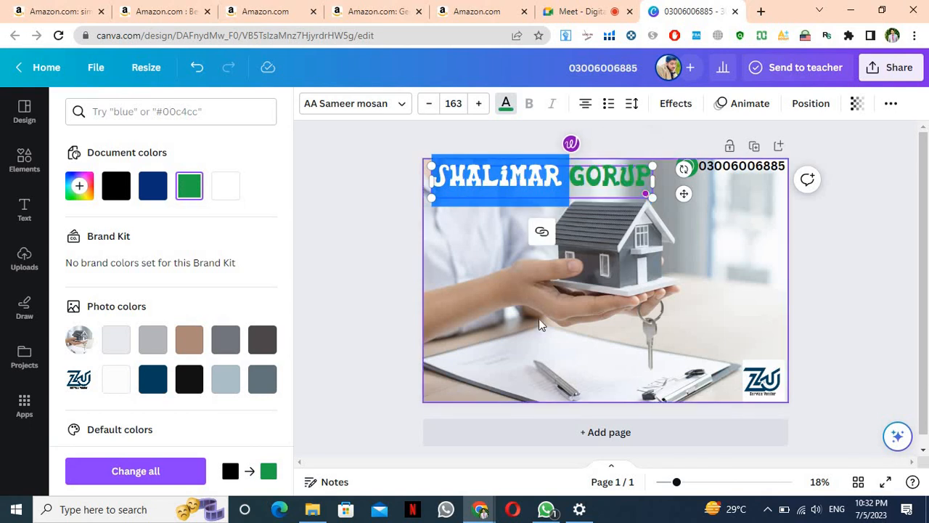
{"action": "left_click", "coordinate": [533, 234]}
{"action": "left_click", "coordinate": [493, 172]}
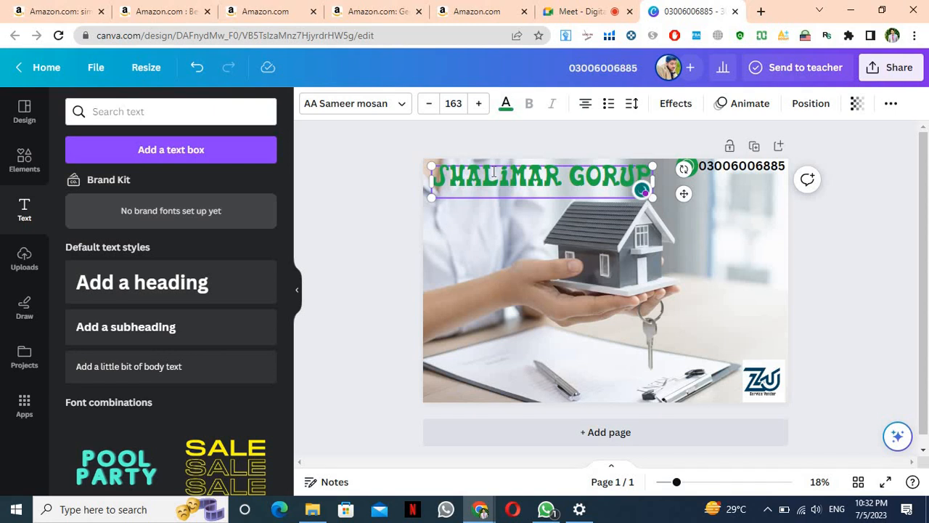
{"action": "left_click", "coordinate": [493, 172]}
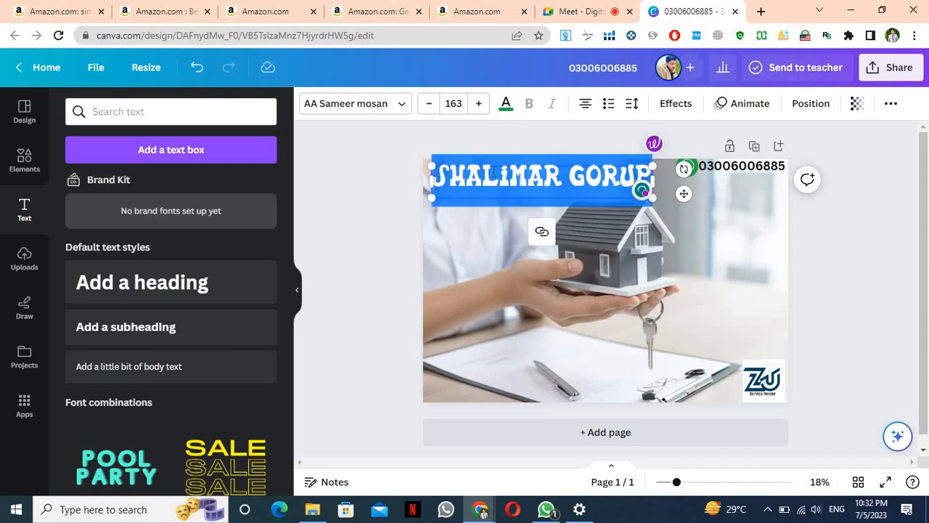
{"action": "left_click", "coordinate": [460, 233]}
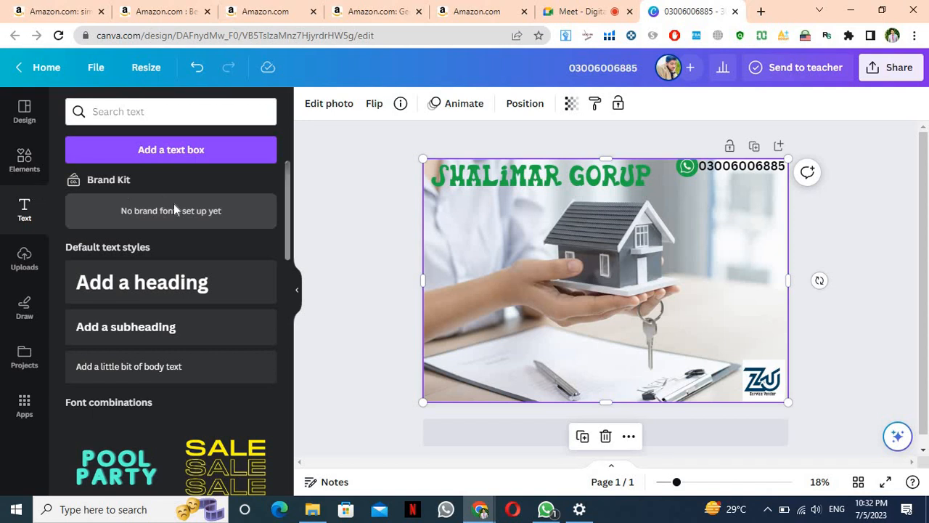
Deselect the photo, clear the Elements search, and switch to the Google Meet call
{"action": "left_click", "coordinate": [370, 201]}
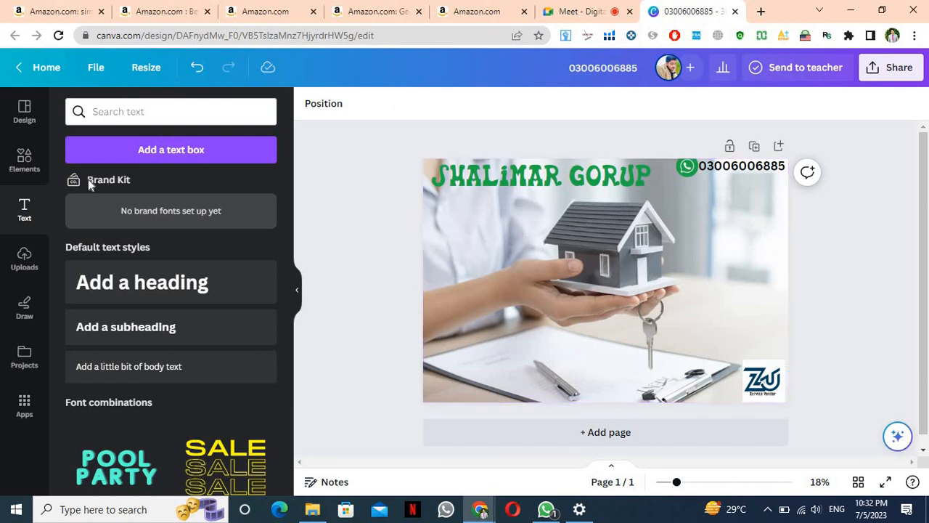
{"action": "left_click", "coordinate": [34, 164]}
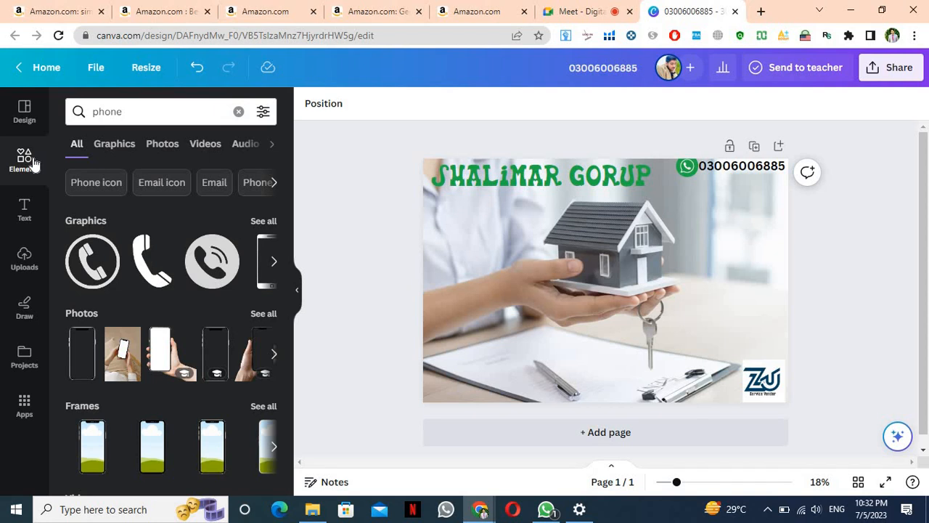
{"action": "left_click", "coordinate": [25, 167]}
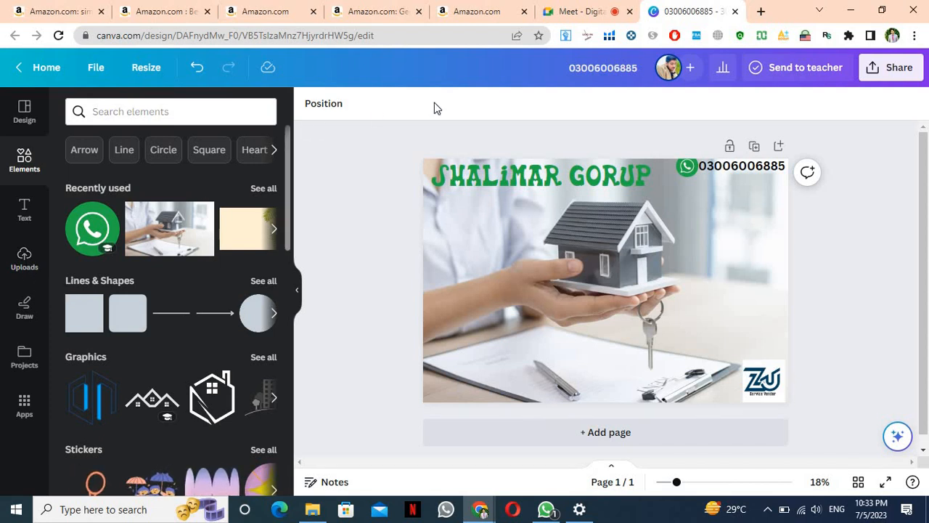
{"action": "left_click", "coordinate": [573, 12]}
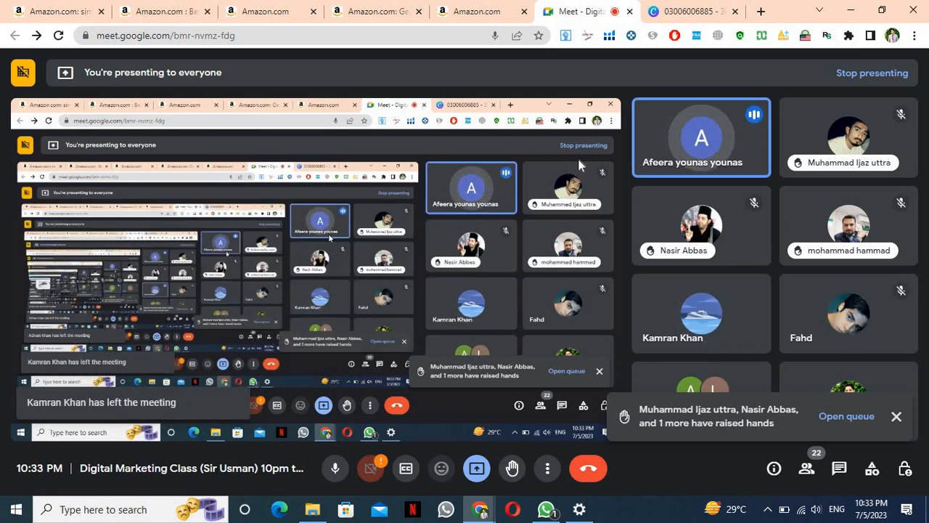
Return from Google Meet to the Canva design tab
{"action": "left_click", "coordinate": [695, 11]}
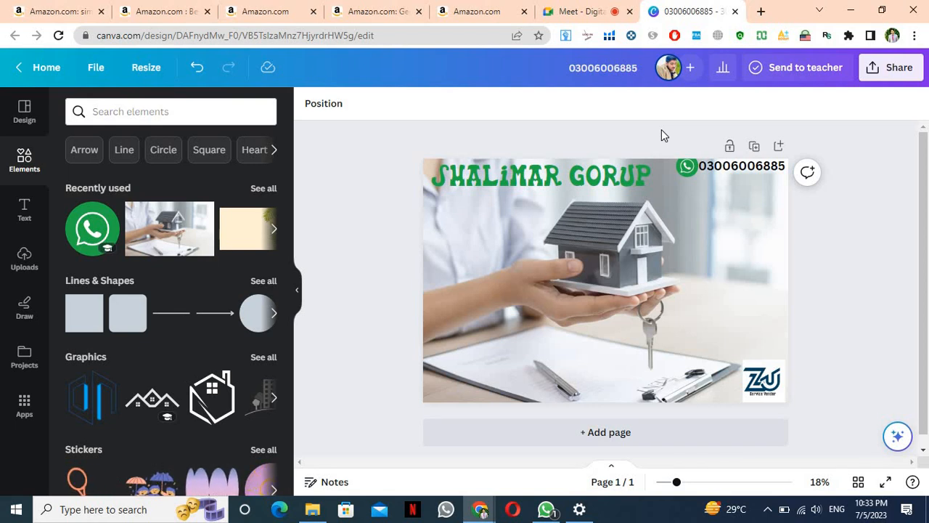
Add a heading, remove the extra empty text box, and type placeholder email text
{"action": "left_click", "coordinate": [24, 210]}
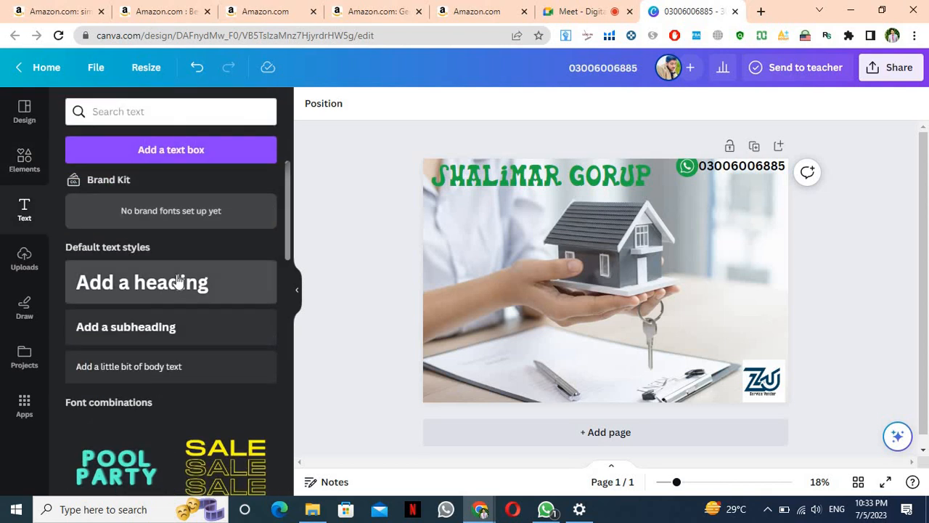
{"action": "left_click_drag", "start_coordinate": [509, 275], "coordinate": [525, 278]}
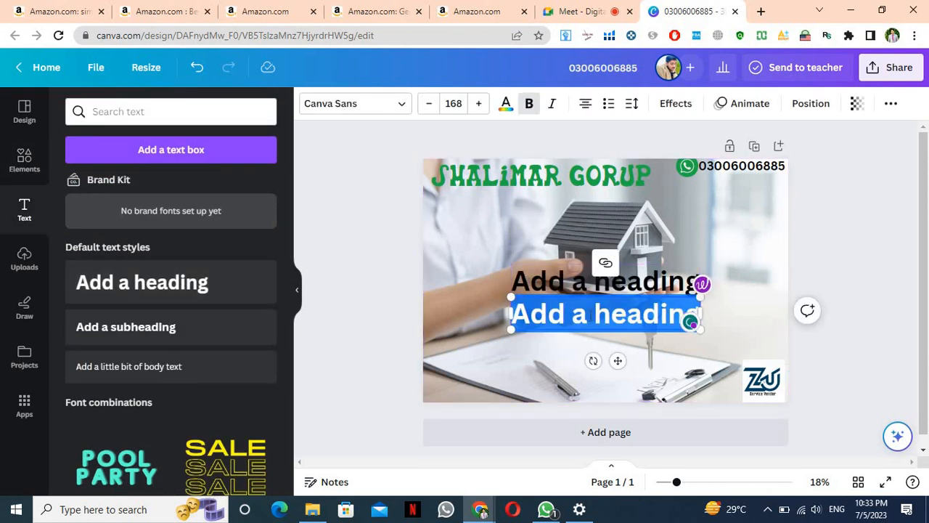
{"action": "left_click", "coordinate": [599, 308]}
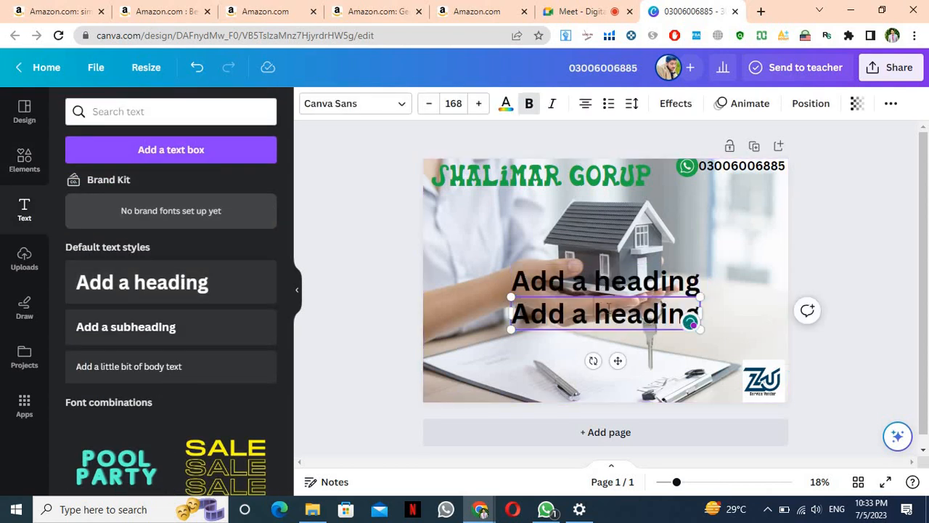
{"action": "triple_click", "coordinate": [609, 307]}
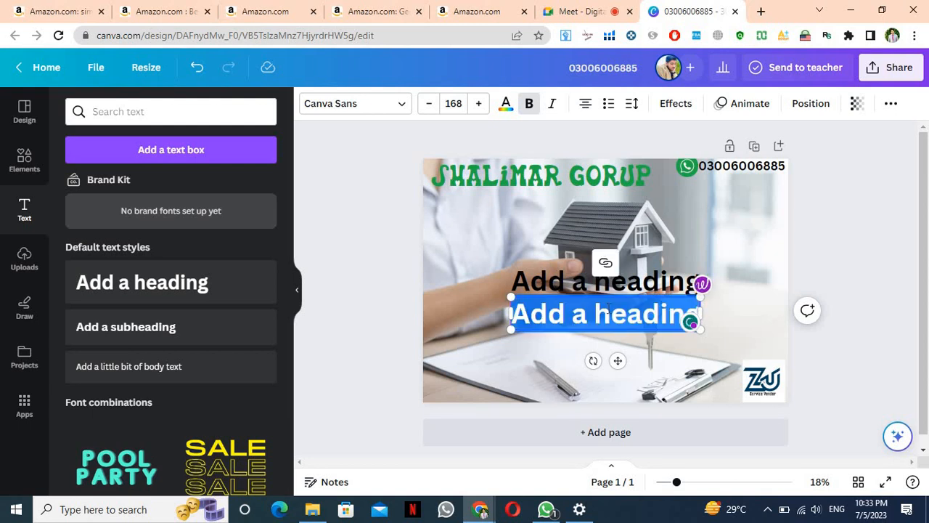
{"action": "key", "text": "BackSpace"}
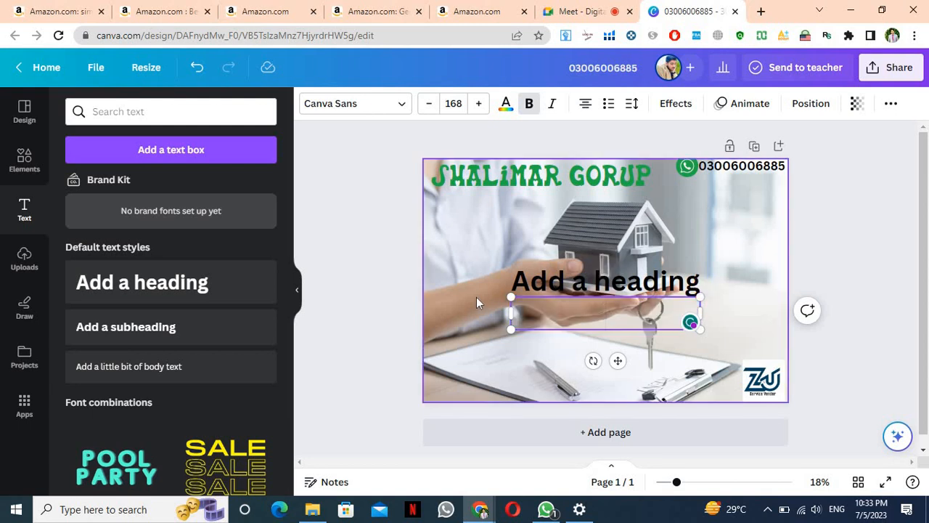
{"action": "left_click", "coordinate": [476, 297]}
{"action": "left_click", "coordinate": [559, 290]}
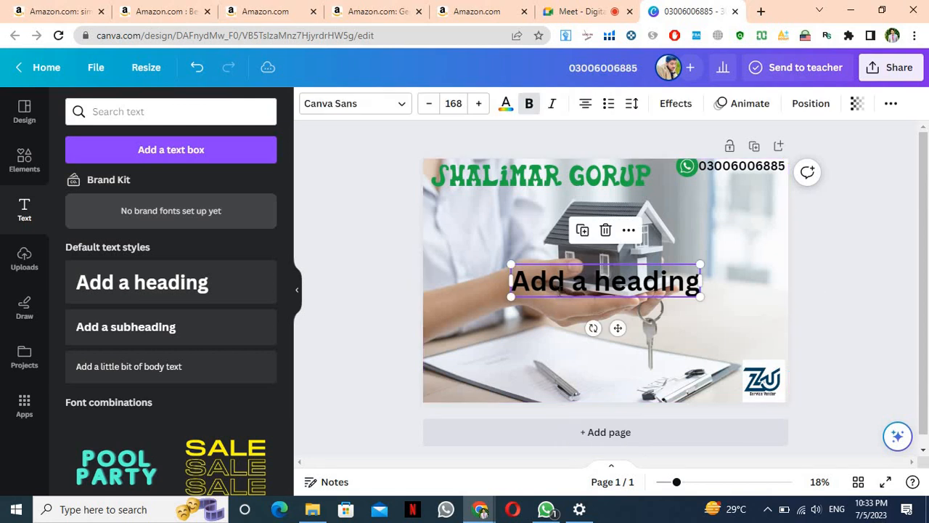
{"action": "left_click", "coordinate": [558, 291]}
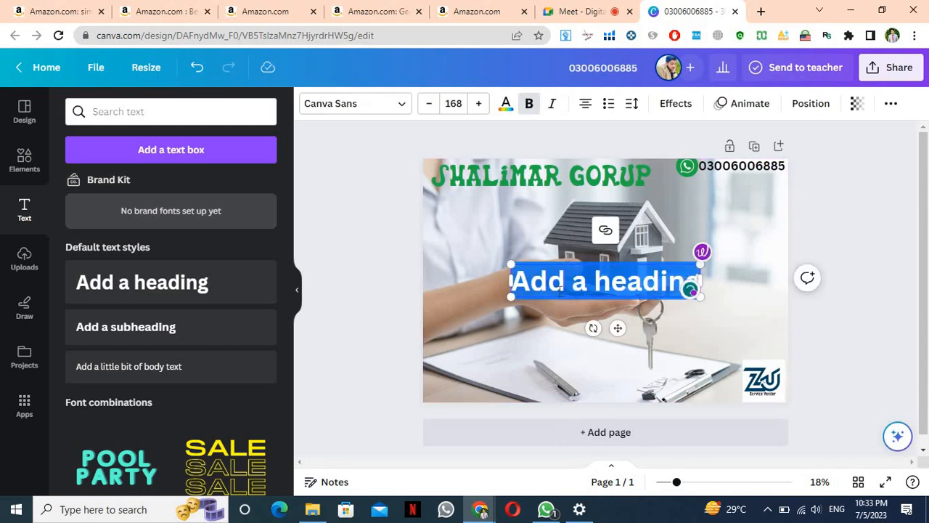
{"action": "type", "text": "udjsakx"}
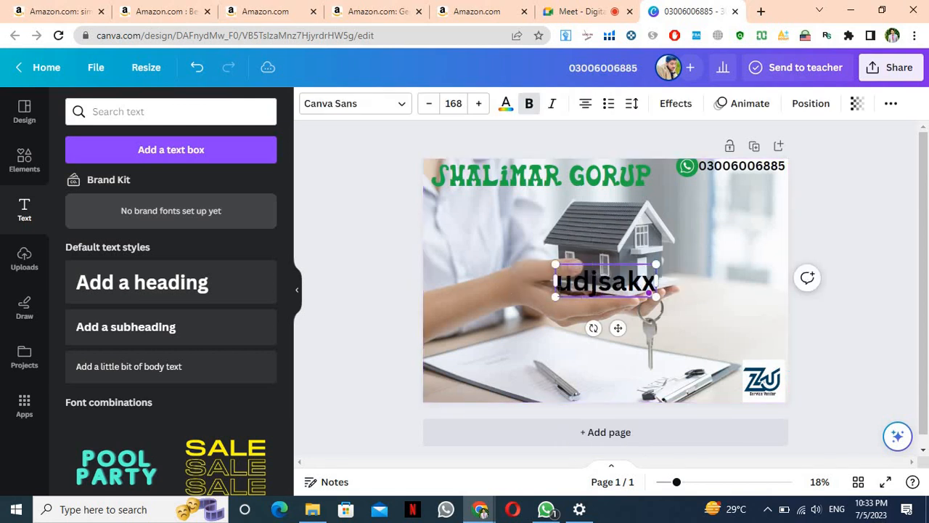
{"action": "type", "text": "@"}
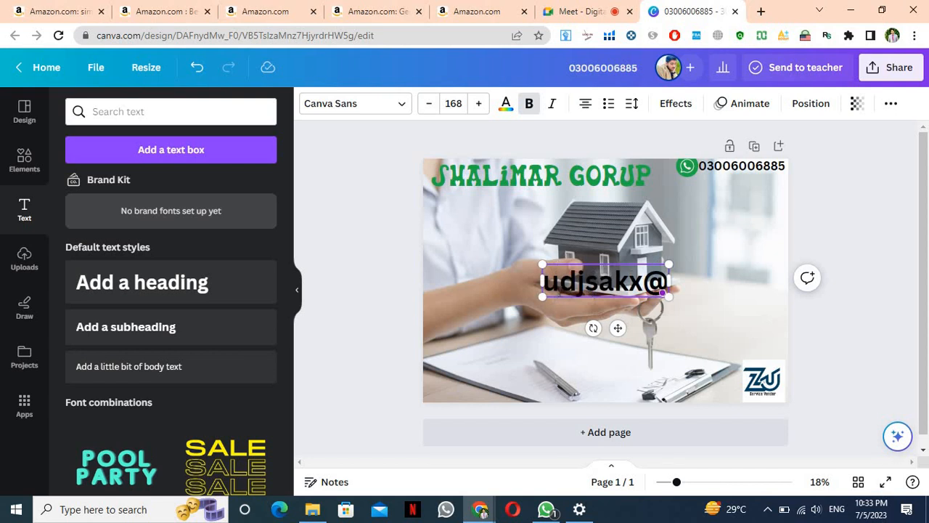
Search the text styles for 'em' to find email-style text
{"action": "left_click", "coordinate": [445, 231]}
{"action": "left_click", "coordinate": [212, 112]}
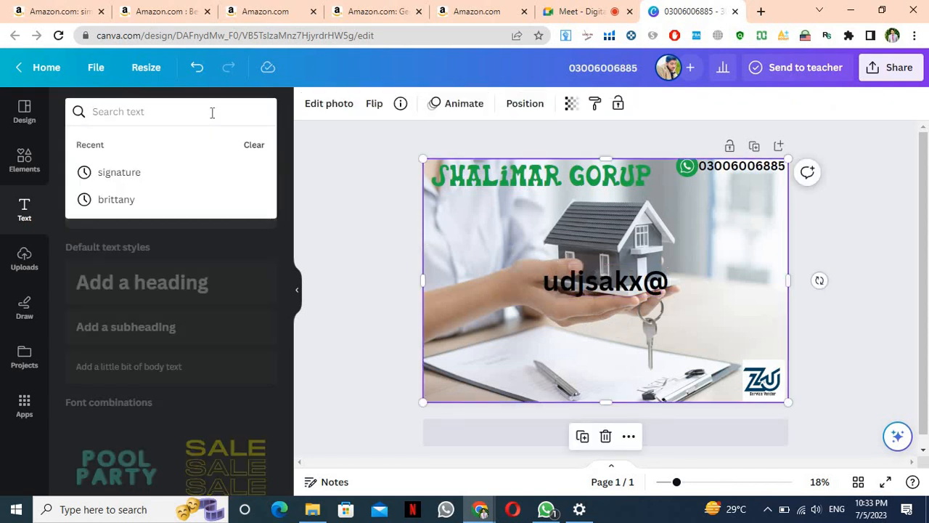
{"action": "type", "text": "email"}
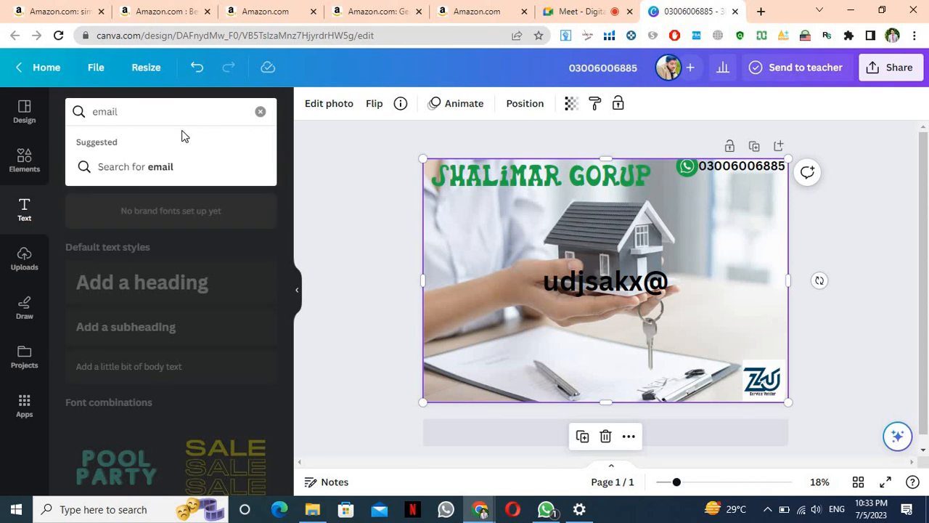
{"action": "key", "text": "Return"}
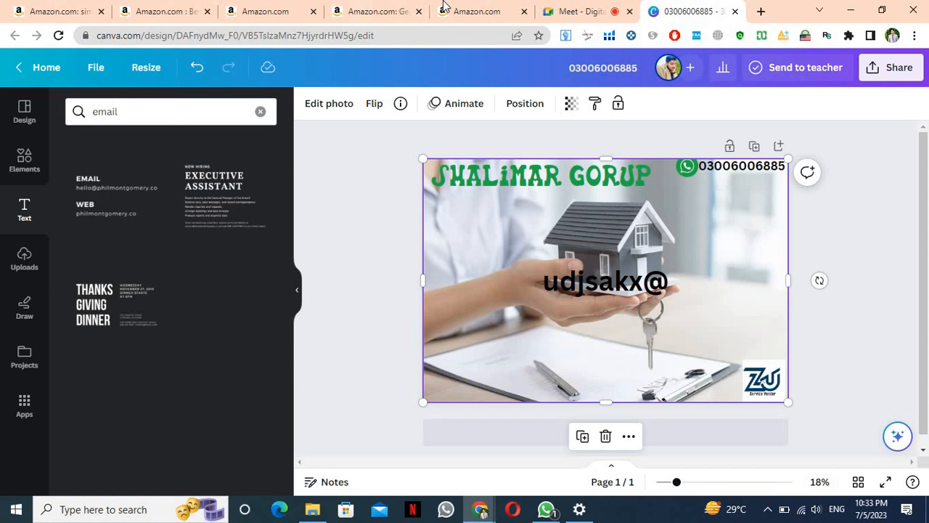
Admit the waiting participant to the Meet call, dismiss the raised-hands notice, and go back to Canva
{"action": "left_click", "coordinate": [570, 12]}
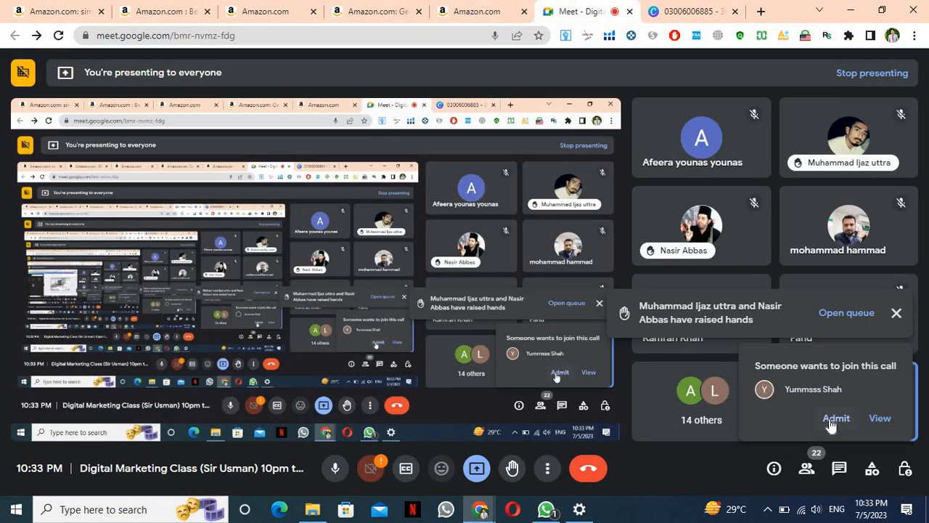
{"action": "left_click", "coordinate": [835, 419]}
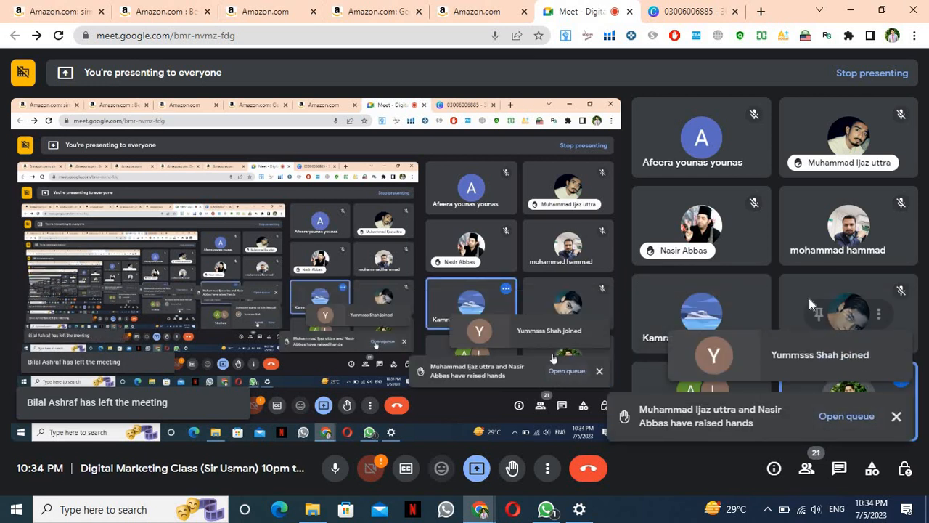
{"action": "left_click", "coordinate": [898, 416]}
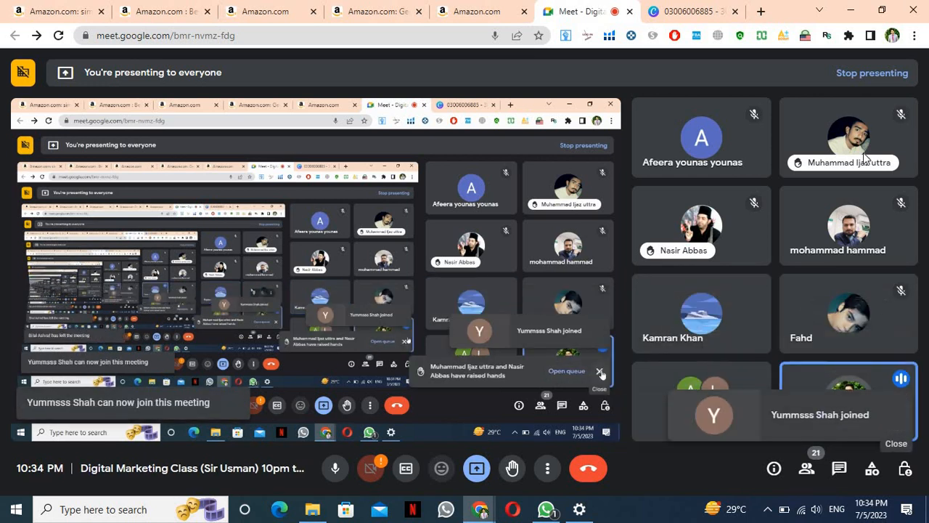
{"action": "left_click", "coordinate": [696, 12]}
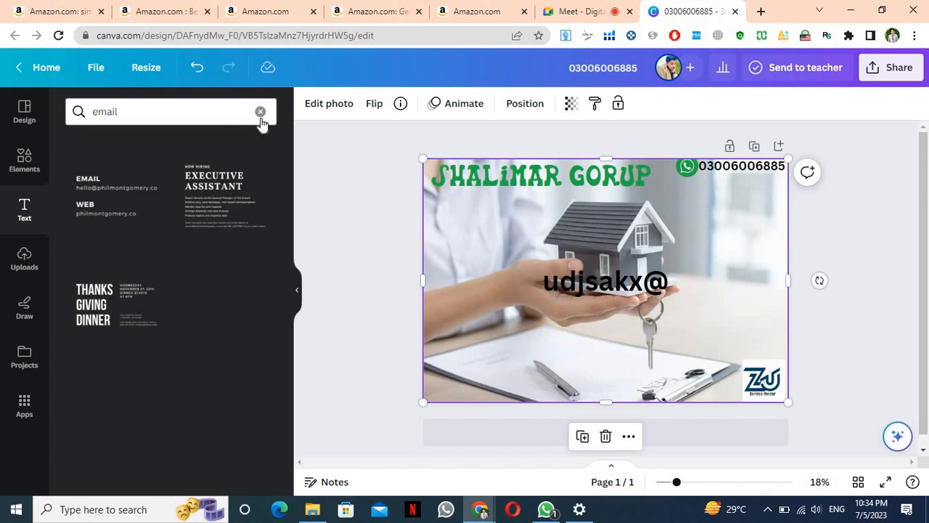
Add a circled envelope graphic from an 'email' elements search, shrink it beside the email text, then go to Uploads
{"action": "left_click", "coordinate": [25, 161]}
{"action": "left_click", "coordinate": [162, 116]}
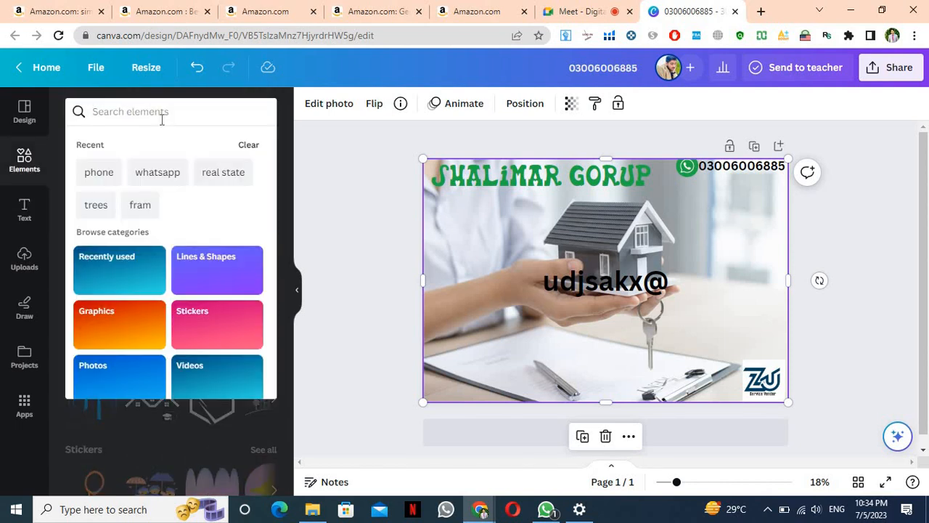
{"action": "type", "text": "email"}
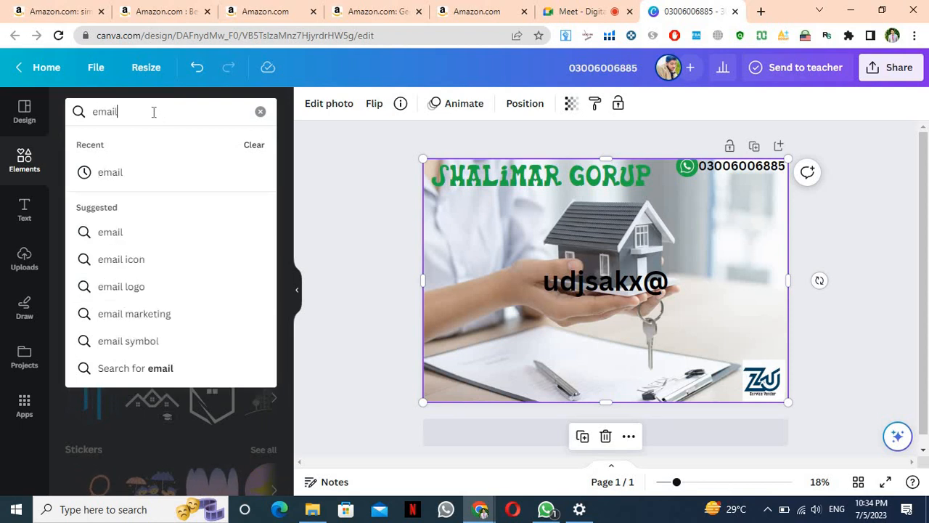
{"action": "left_click", "coordinate": [138, 171]}
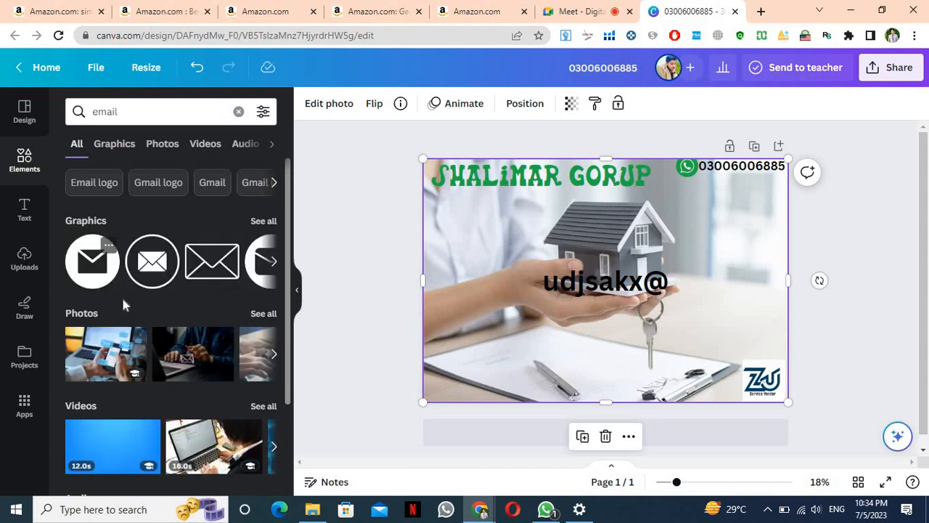
{"action": "left_click", "coordinate": [153, 267]}
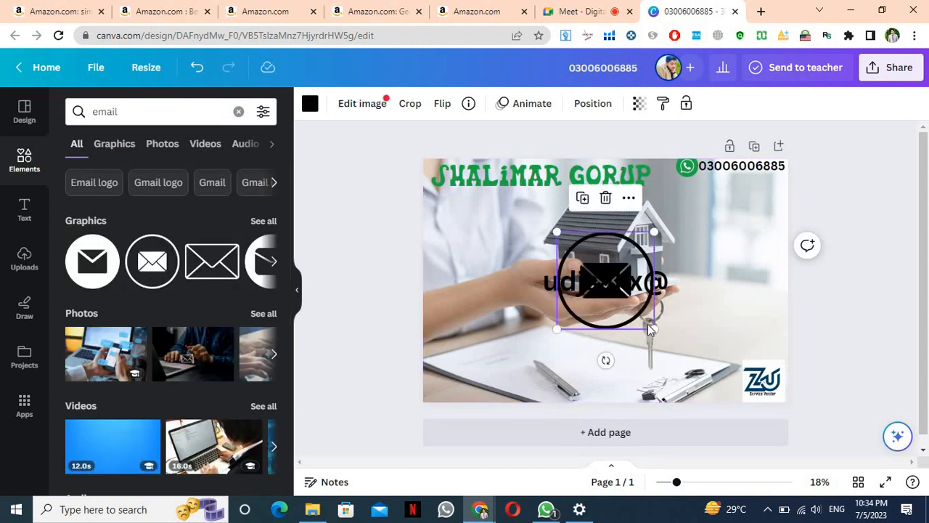
{"action": "left_click_drag", "start_coordinate": [654, 328], "coordinate": [528, 292]}
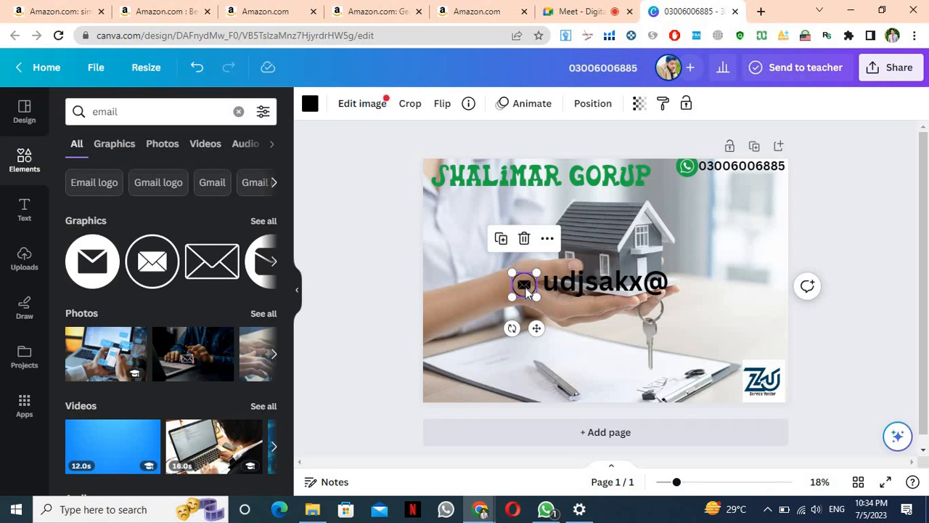
{"action": "left_click", "coordinate": [14, 268]}
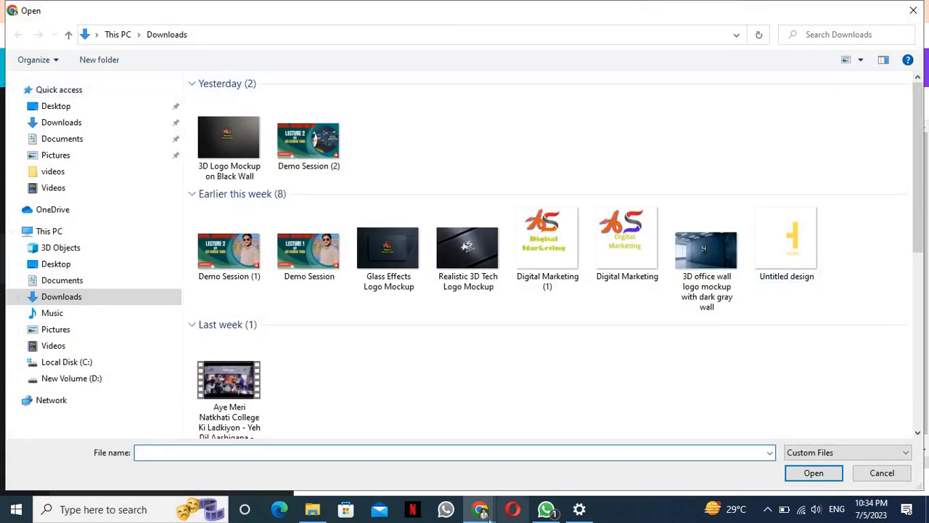
Cancel the first file picker and briefly check the Meet call before returning to Canva
{"action": "left_click", "coordinate": [480, 509]}
{"action": "left_click", "coordinate": [405, 444]}
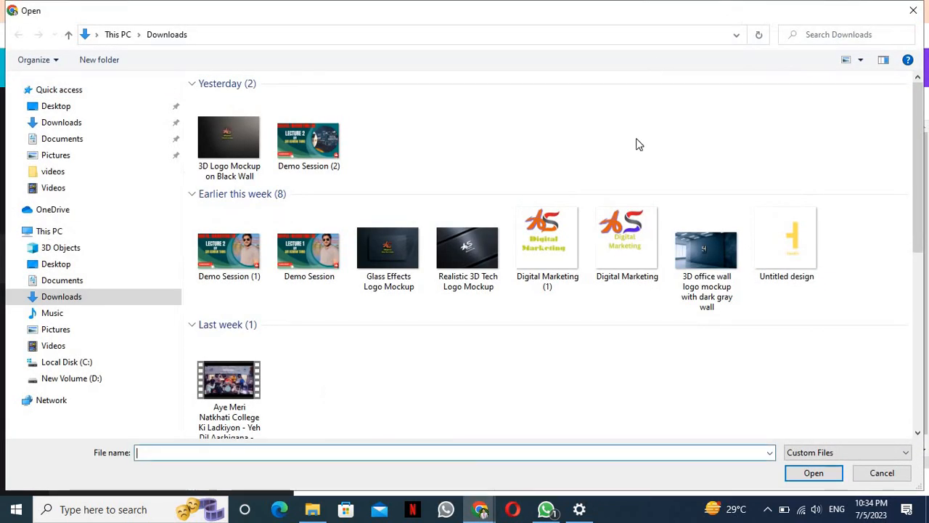
{"action": "left_click", "coordinate": [882, 472]}
{"action": "left_click", "coordinate": [580, 11]}
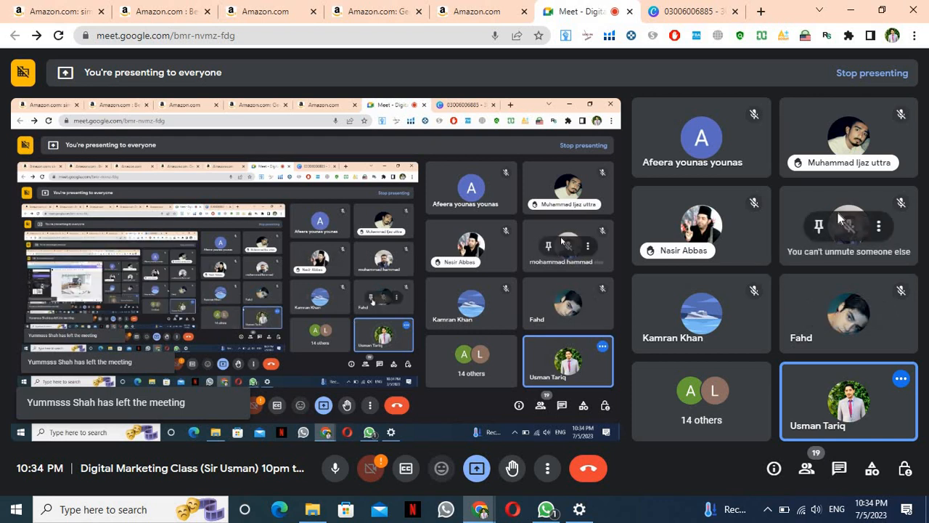
{"action": "left_click", "coordinate": [686, 10]}
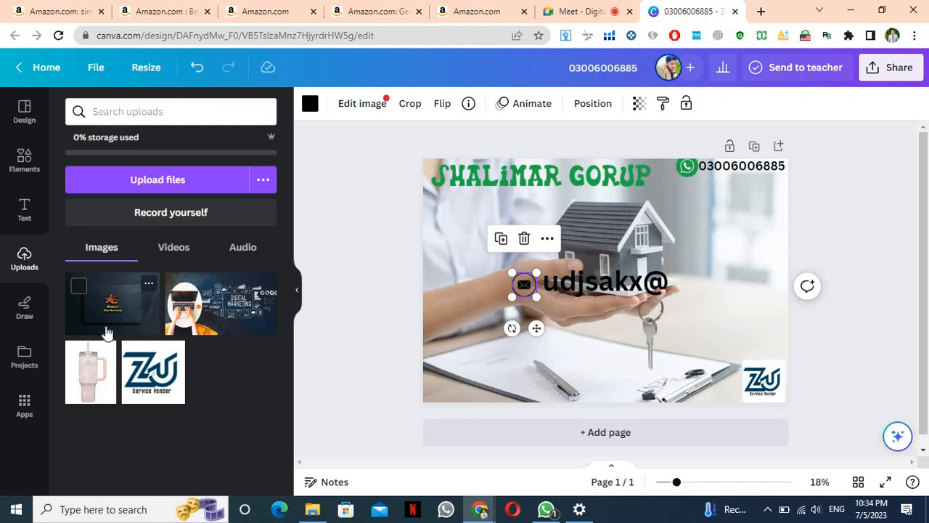
Upload the '3D Logo Mockup on Black Wall' image from Downloads into Canva
{"action": "left_click", "coordinate": [161, 183]}
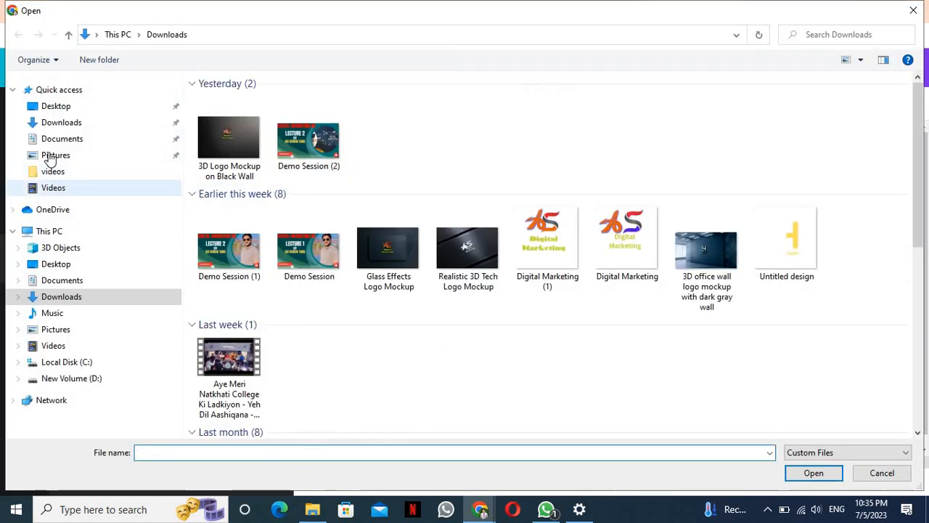
{"action": "left_click", "coordinate": [51, 122]}
{"action": "scroll", "coordinate": [923, 85], "scroll_direction": "down", "scroll_amount": 1}
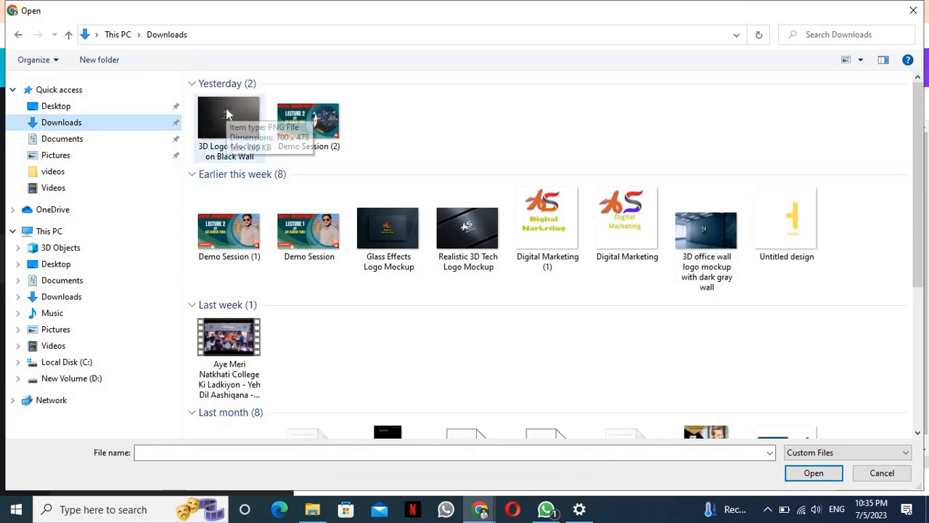
{"action": "left_click", "coordinate": [226, 114]}
{"action": "double_click", "coordinate": [227, 114]}
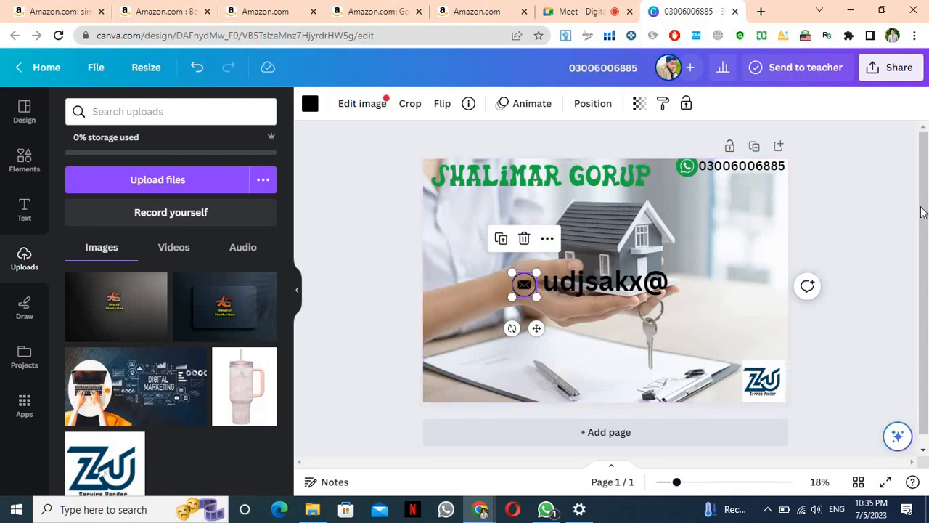
Scroll the design down toward the + Add page area for a second page
{"action": "left_click_drag", "start_coordinate": [922, 212], "coordinate": [928, 269]}
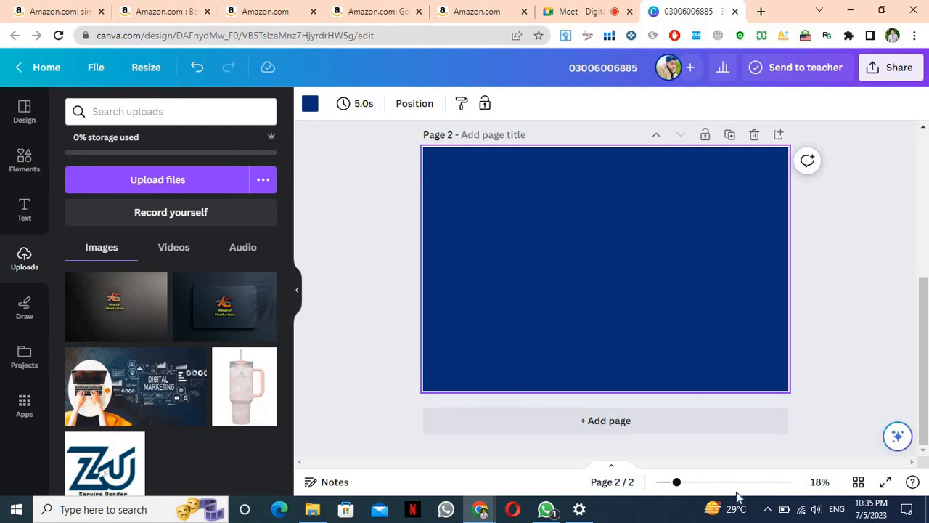
{"action": "left_click", "coordinate": [546, 510]}
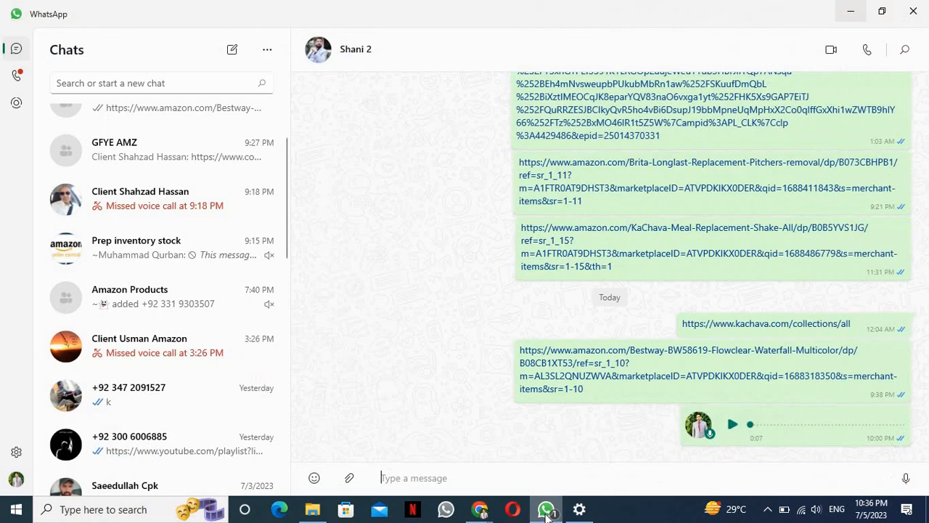
{"action": "scroll", "coordinate": [168, 236], "scroll_direction": "up", "scroll_amount": 2}
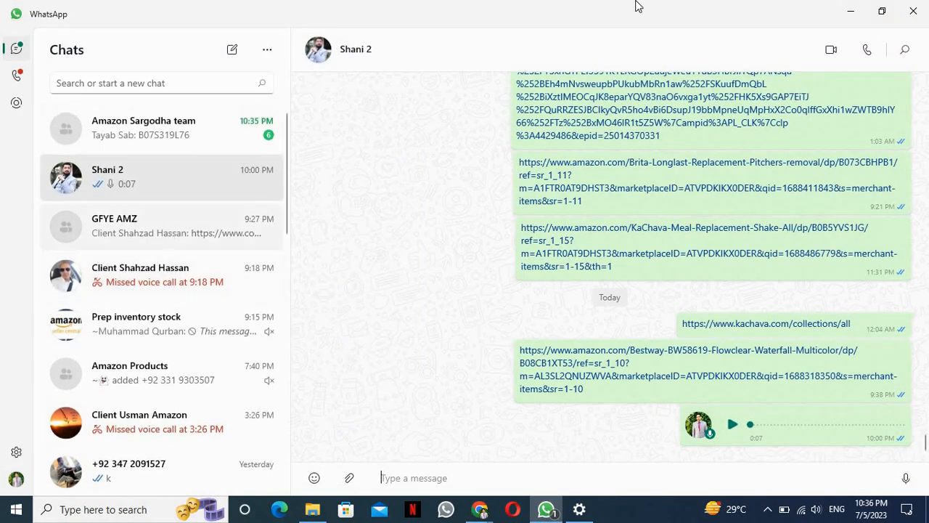
{"action": "left_click", "coordinate": [849, 11]}
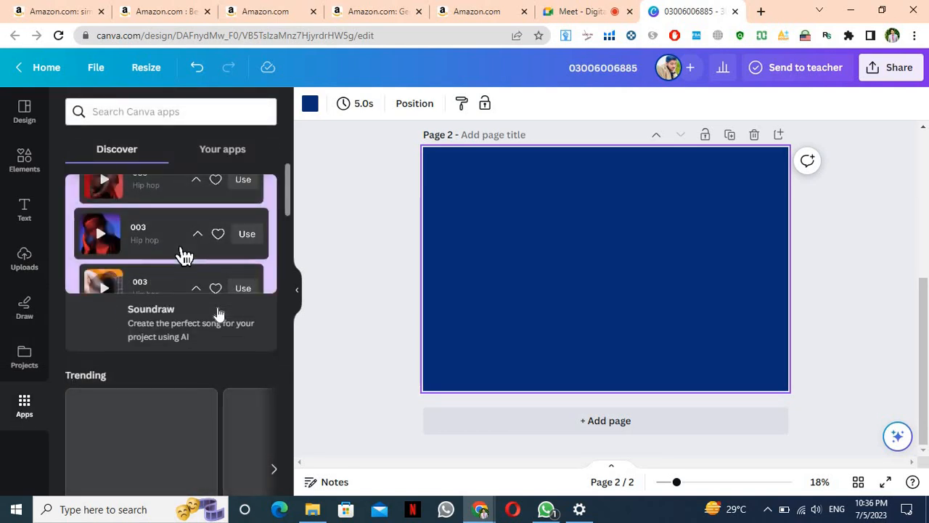
Browse the Apps catalogue, glance at Projects, return to Apps, and search for 'barcoa'
{"action": "scroll", "coordinate": [217, 314], "scroll_direction": "down", "scroll_amount": 3}
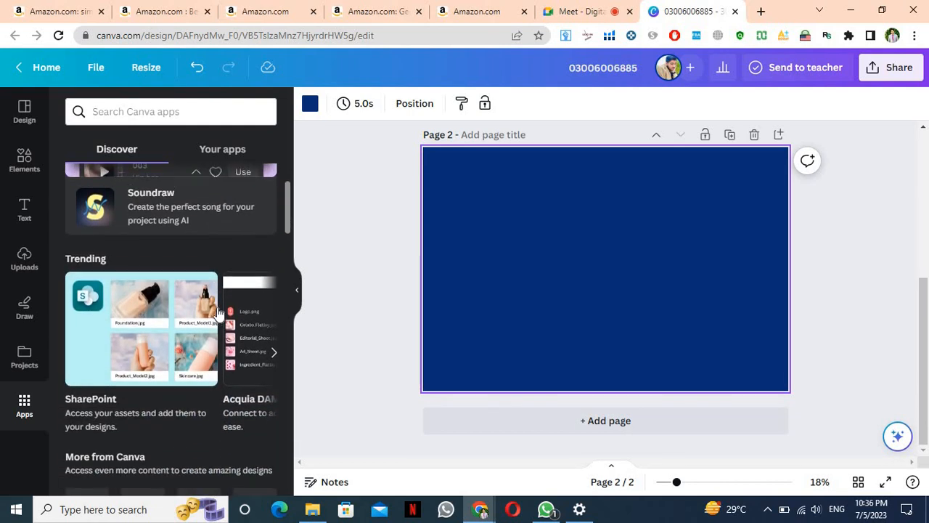
{"action": "scroll", "coordinate": [218, 314], "scroll_direction": "up", "scroll_amount": 3}
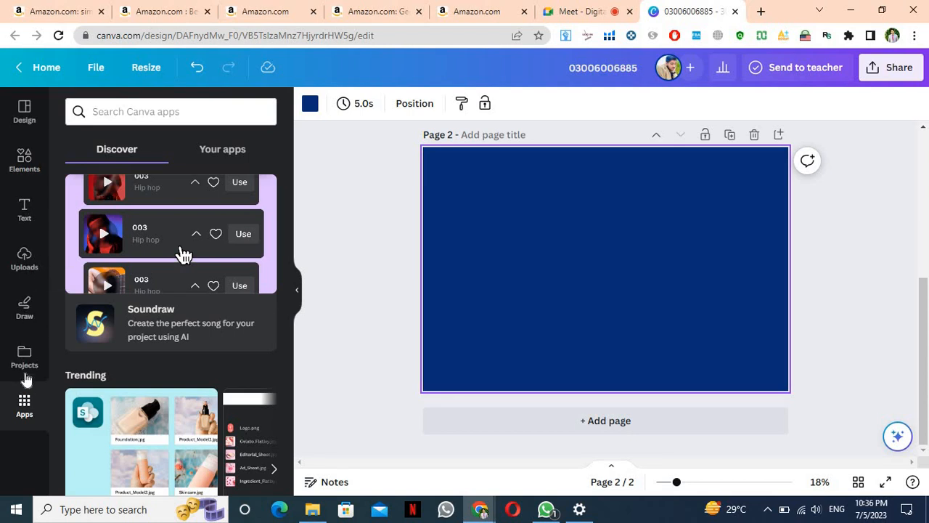
{"action": "left_click", "coordinate": [24, 373]}
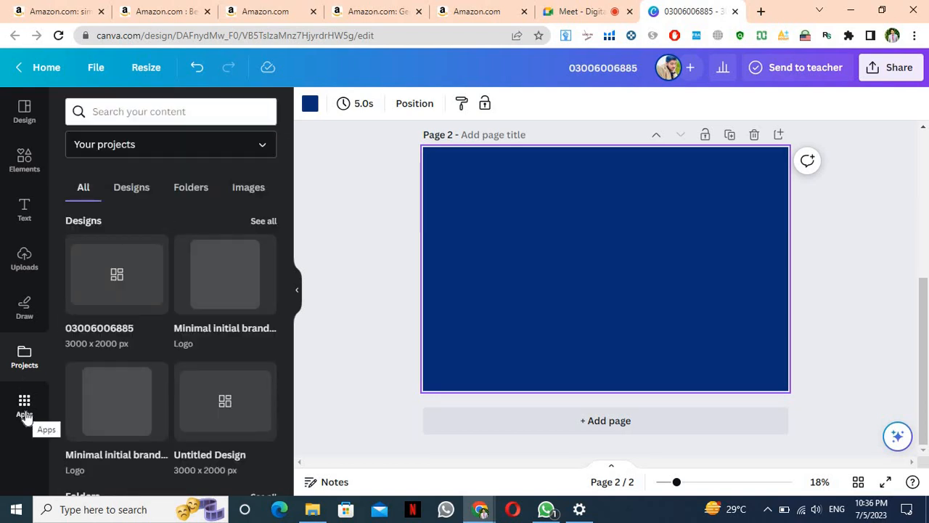
{"action": "left_click", "coordinate": [26, 411]}
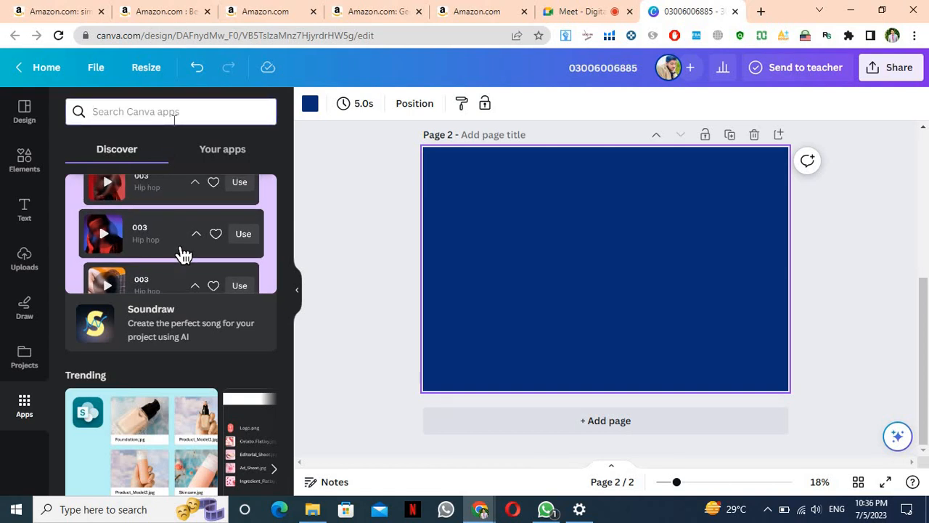
{"action": "type", "text": "bar"}
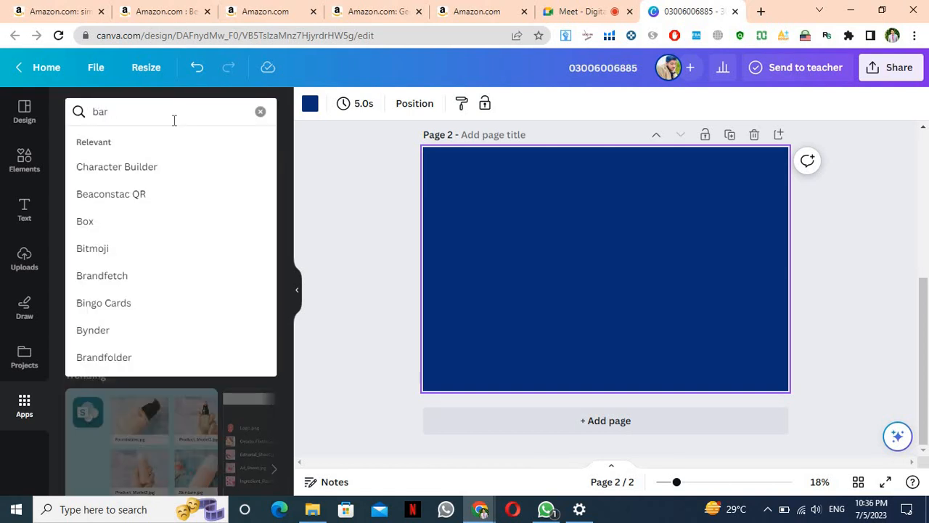
{"action": "type", "text": "coad"}
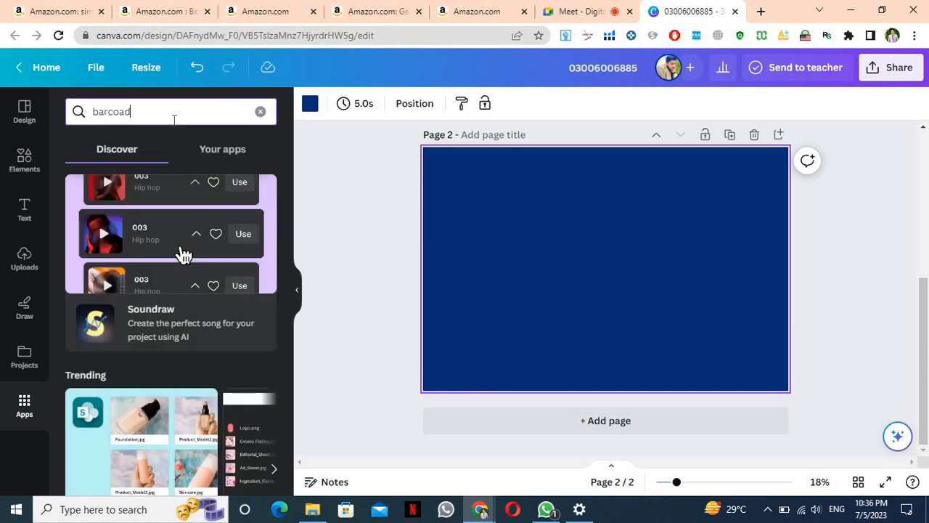
Run the misspelled 'barcoa' app search, trim it, then clear the search back to Discover
{"action": "key", "text": "Return"}
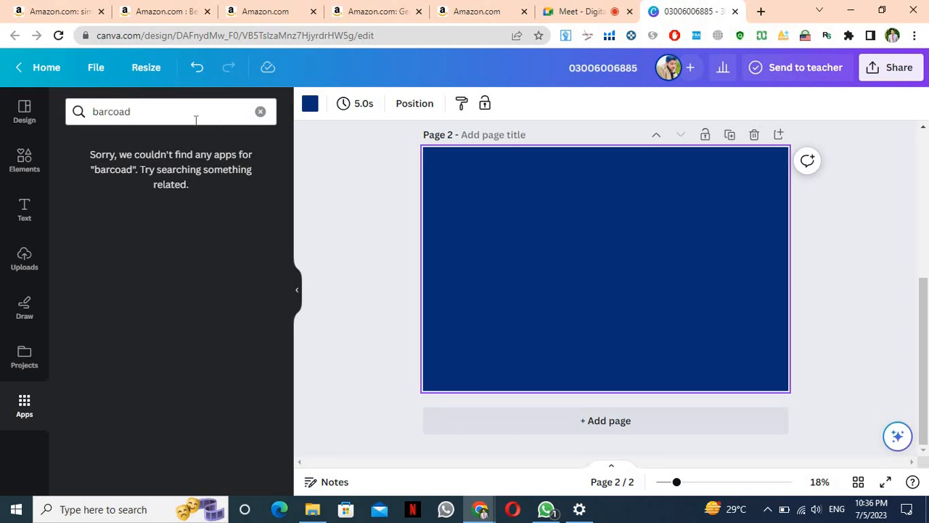
{"action": "left_click", "coordinate": [240, 114]}
{"action": "key", "text": "BackSpace"}
{"action": "key", "text": "BackSpace"}
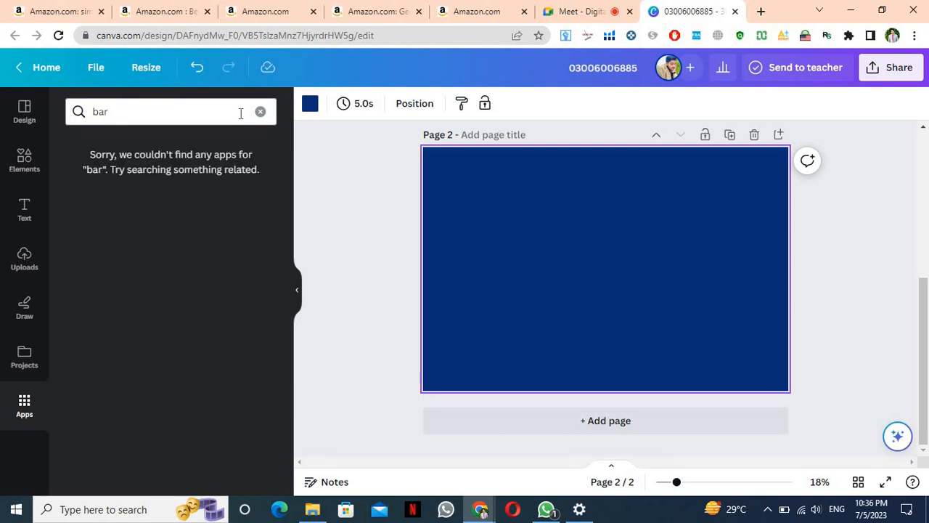
{"action": "left_click", "coordinate": [260, 111]}
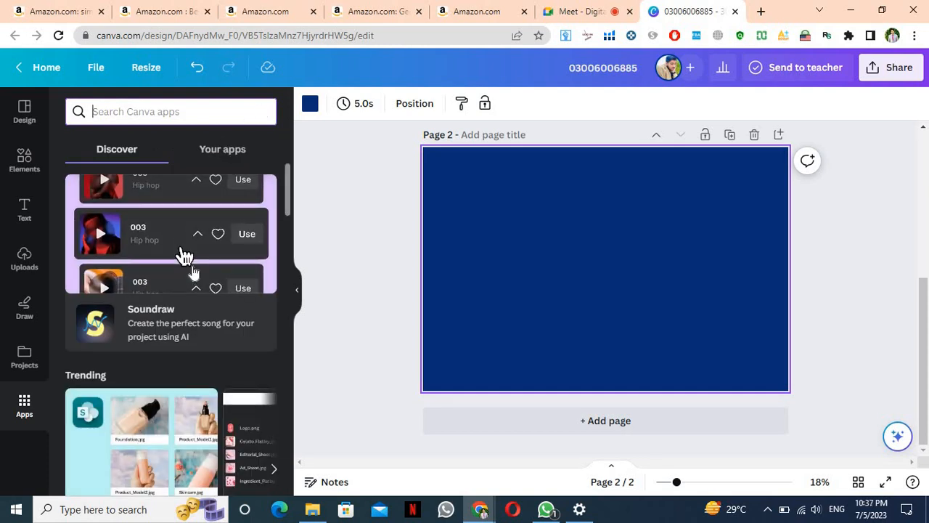
Scroll the Apps panel to More from Canva and open Charts to see Bar, Line and Pie options
{"action": "scroll", "coordinate": [189, 261], "scroll_direction": "down", "scroll_amount": 3}
{"action": "scroll", "coordinate": [193, 271], "scroll_direction": "up", "scroll_amount": 2}
{"action": "scroll", "coordinate": [193, 271], "scroll_direction": "down", "scroll_amount": 3}
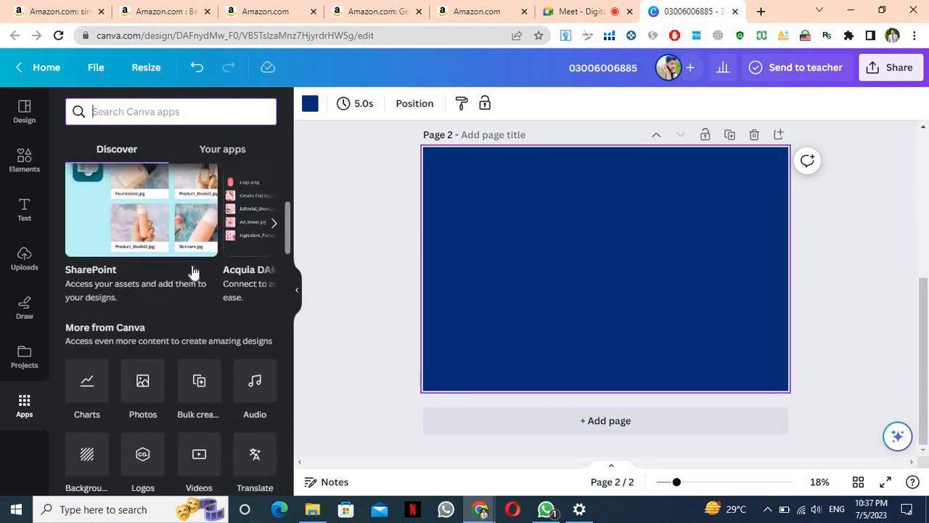
{"action": "scroll", "coordinate": [192, 271], "scroll_direction": "down", "scroll_amount": 1}
{"action": "scroll", "coordinate": [192, 271], "scroll_direction": "up", "scroll_amount": 4}
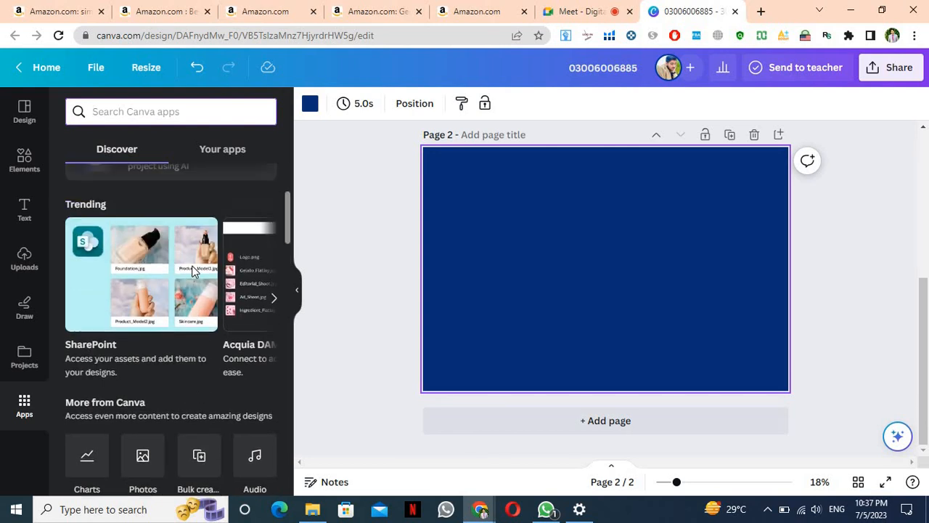
{"action": "scroll", "coordinate": [193, 271], "scroll_direction": "down", "scroll_amount": 3}
{"action": "scroll", "coordinate": [192, 271], "scroll_direction": "up", "scroll_amount": 3}
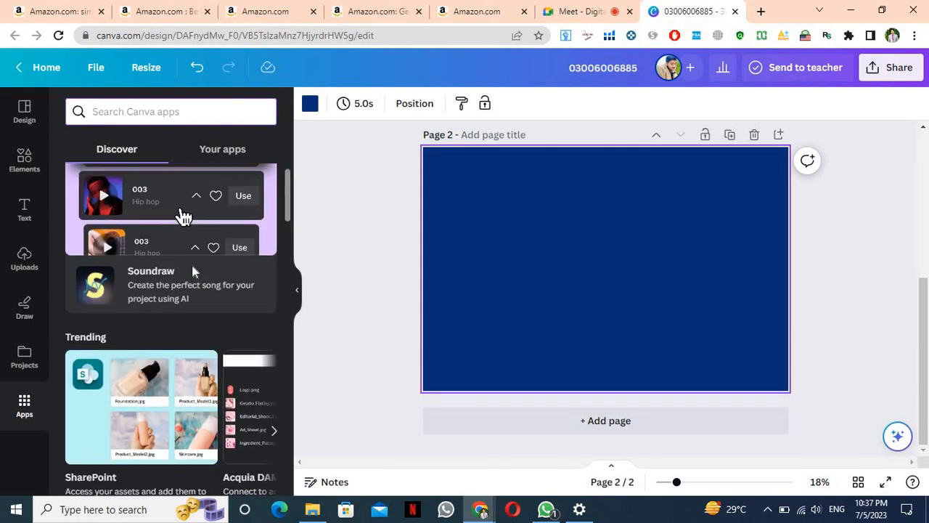
{"action": "scroll", "coordinate": [192, 271], "scroll_direction": "down", "scroll_amount": 3}
{"action": "scroll", "coordinate": [192, 270], "scroll_direction": "down", "scroll_amount": 1}
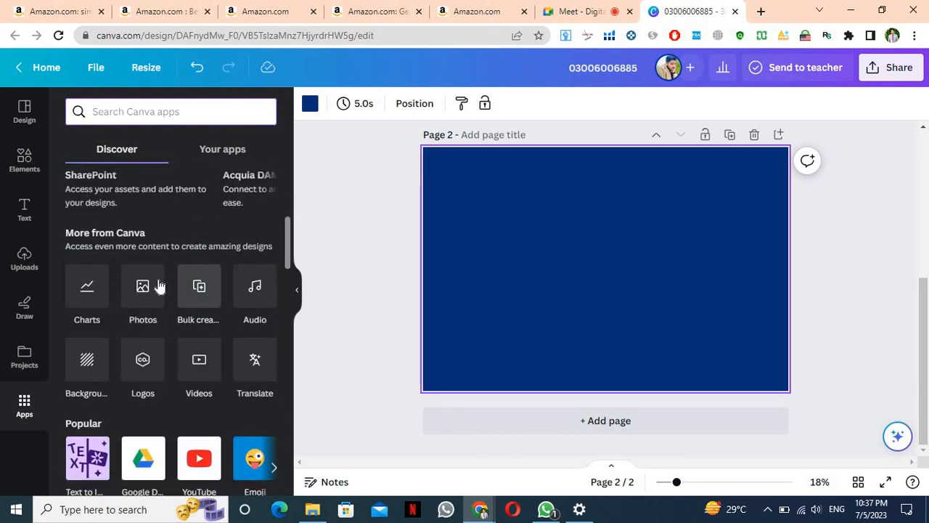
{"action": "scroll", "coordinate": [160, 285], "scroll_direction": "down", "scroll_amount": 3}
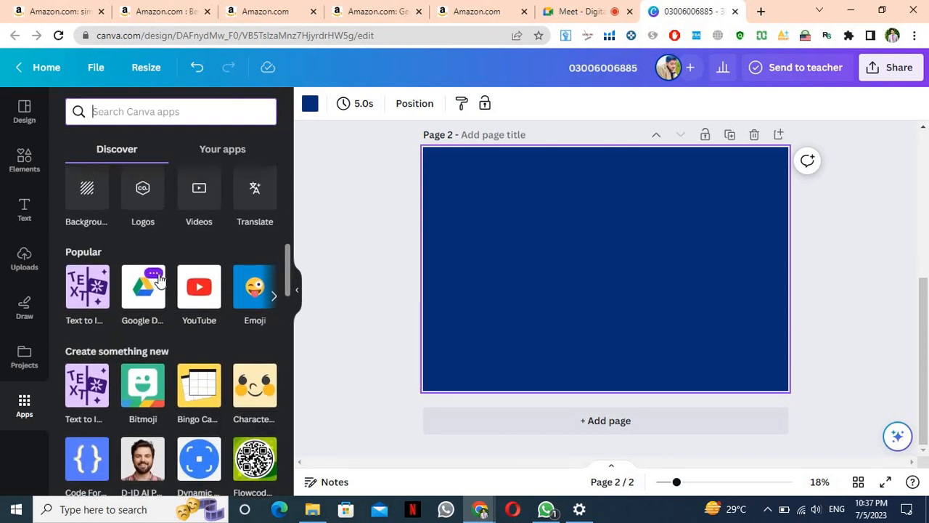
{"action": "scroll", "coordinate": [160, 279], "scroll_direction": "up", "scroll_amount": 1}
{"action": "scroll", "coordinate": [160, 279], "scroll_direction": "up", "scroll_amount": 2}
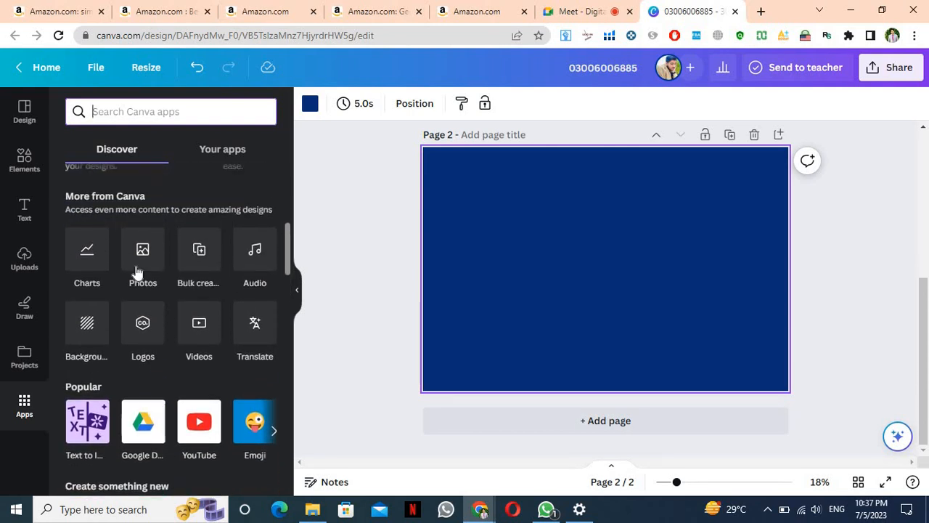
{"action": "left_click", "coordinate": [90, 261]}
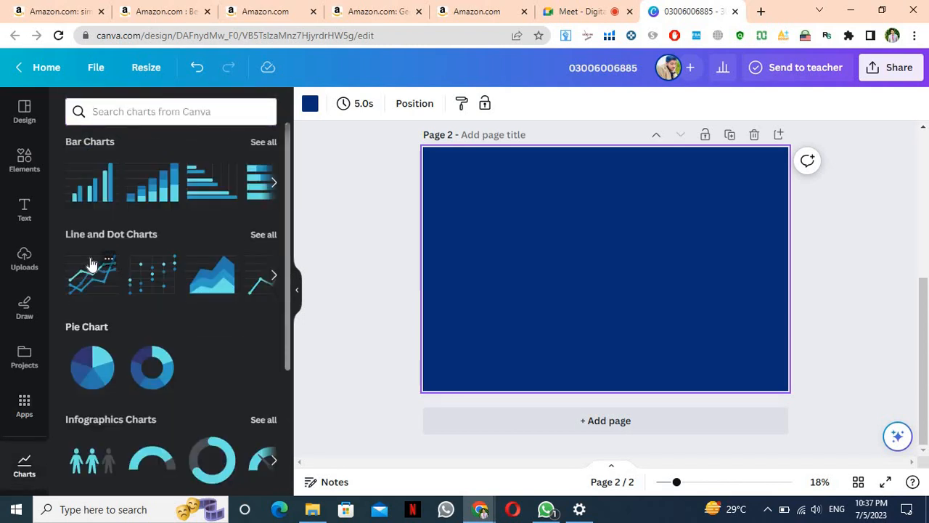
{"action": "scroll", "coordinate": [92, 264], "scroll_direction": "down", "scroll_amount": 3}
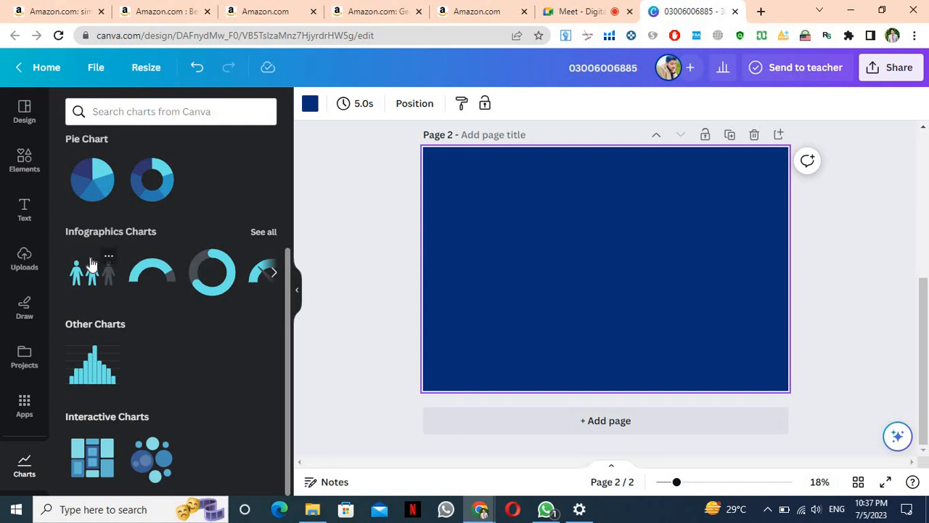
{"action": "scroll", "coordinate": [91, 264], "scroll_direction": "up", "scroll_amount": 3}
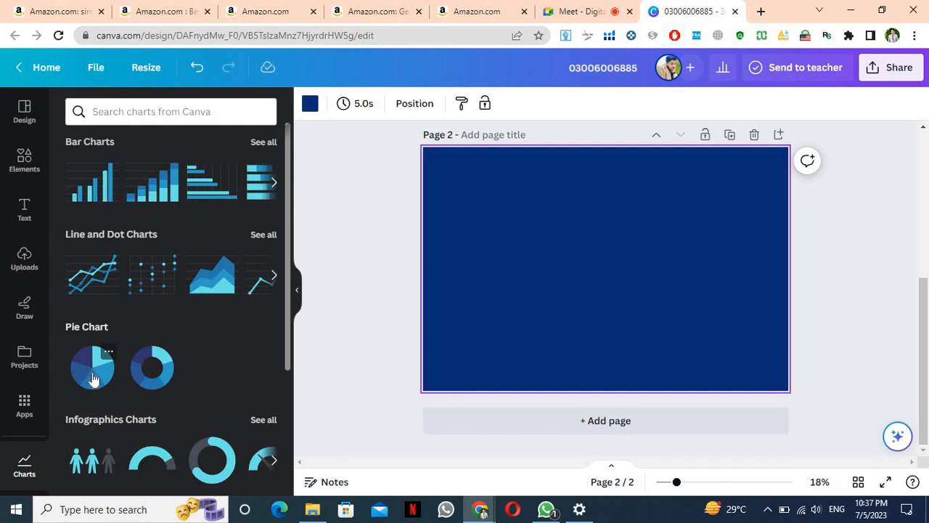
{"action": "scroll", "coordinate": [92, 376], "scroll_direction": "down", "scroll_amount": 3}
{"action": "scroll", "coordinate": [93, 376], "scroll_direction": "up", "scroll_amount": 3}
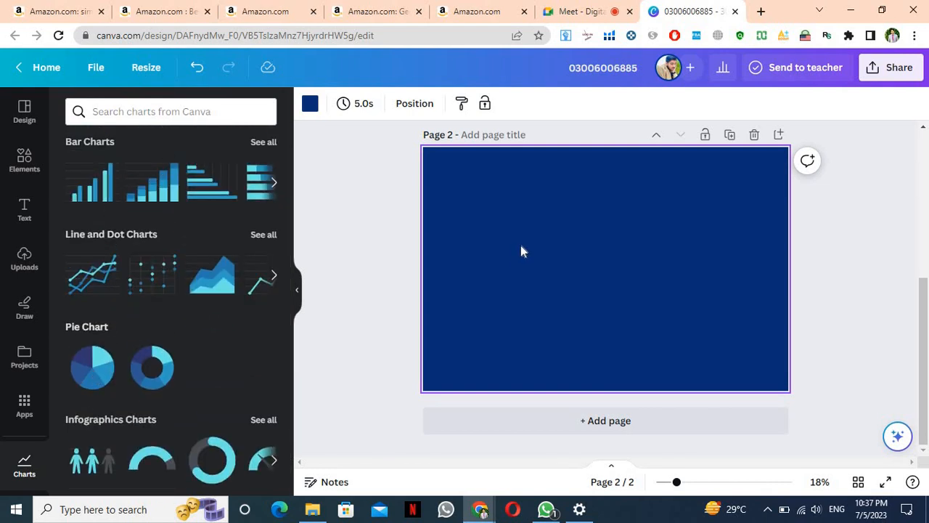
Change the second page background from navy to the white document colour, then return to Apps
{"action": "left_click", "coordinate": [312, 110]}
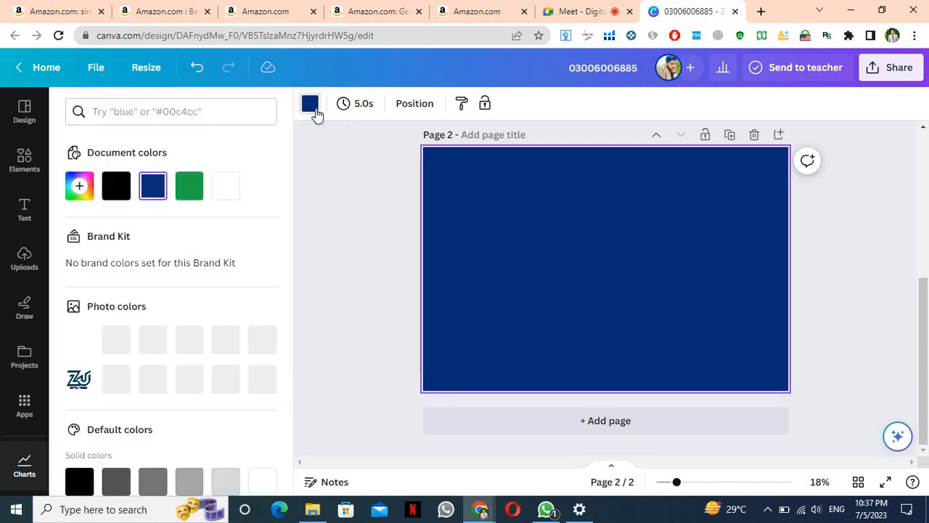
{"action": "left_click", "coordinate": [234, 196]}
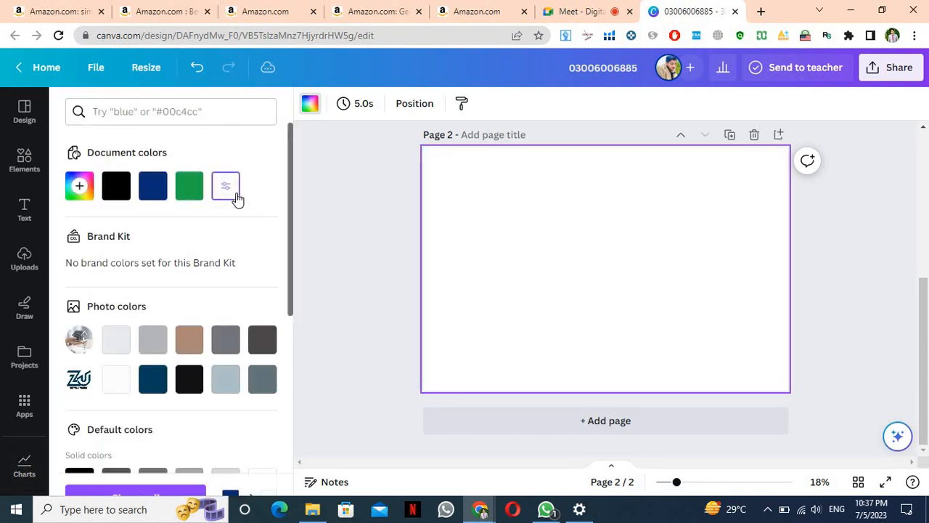
{"action": "left_click", "coordinate": [19, 424]}
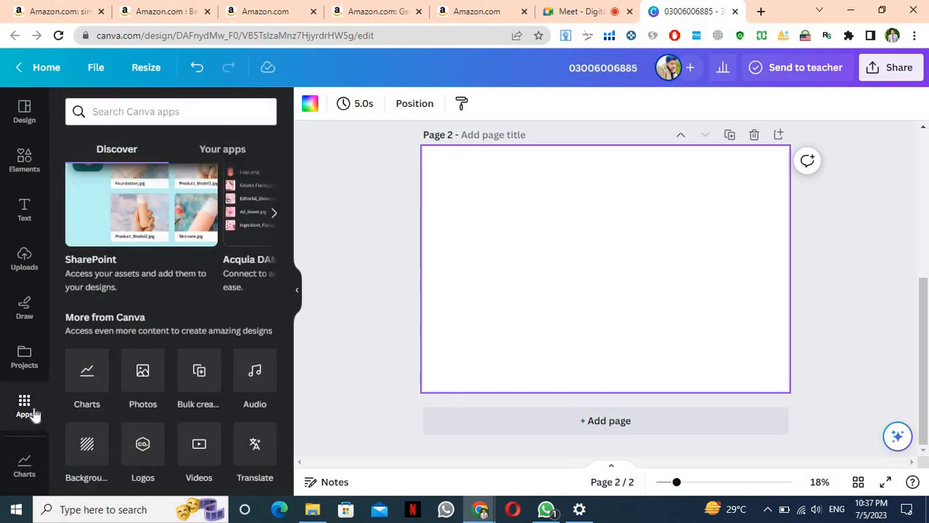
{"action": "scroll", "coordinate": [225, 212], "scroll_direction": "up", "scroll_amount": 3}
{"action": "scroll", "coordinate": [225, 212], "scroll_direction": "down", "scroll_amount": 5}
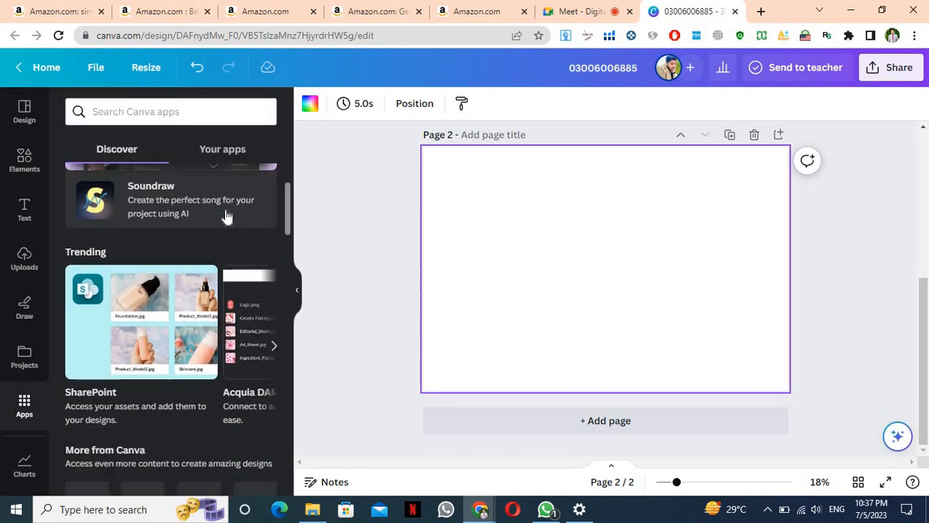
{"action": "scroll", "coordinate": [225, 210], "scroll_direction": "down", "scroll_amount": 1}
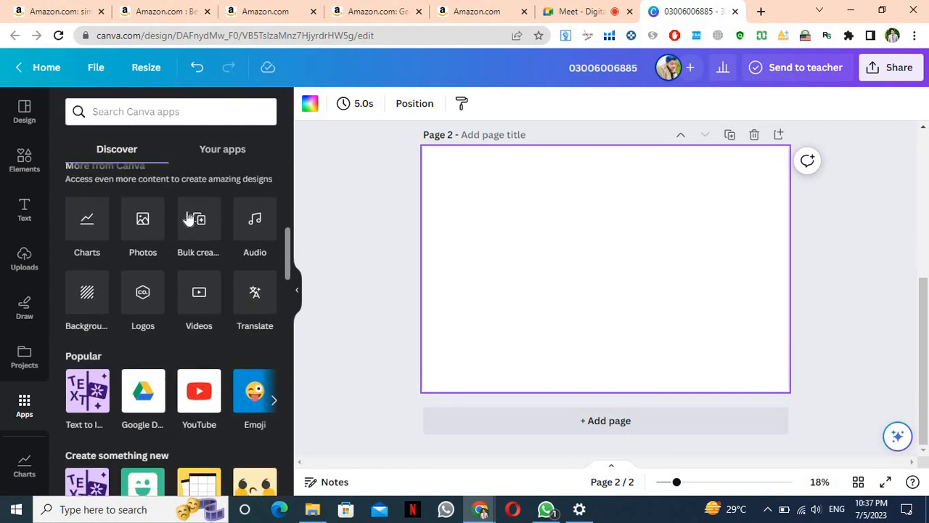
Insert the first Bar Charts design on the white page and drag its corner to enlarge it
{"action": "left_click", "coordinate": [82, 246]}
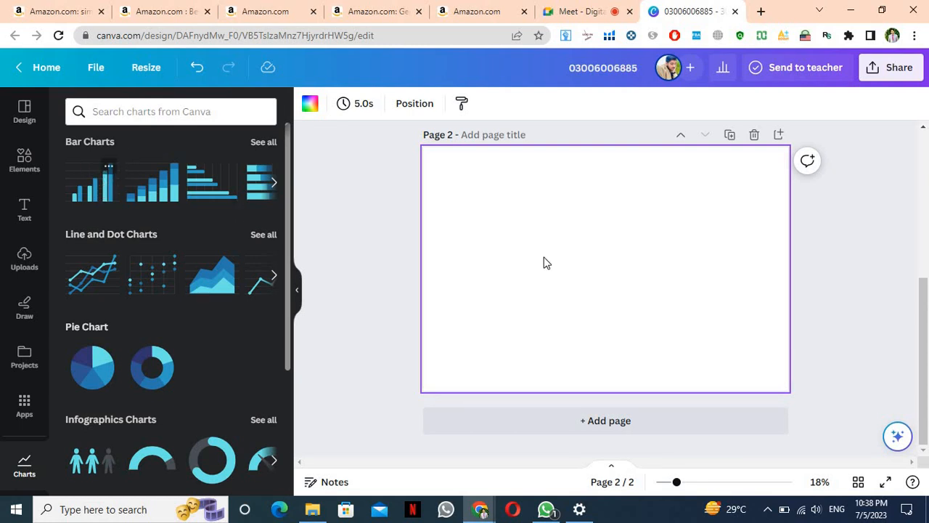
{"action": "left_click", "coordinate": [90, 187]}
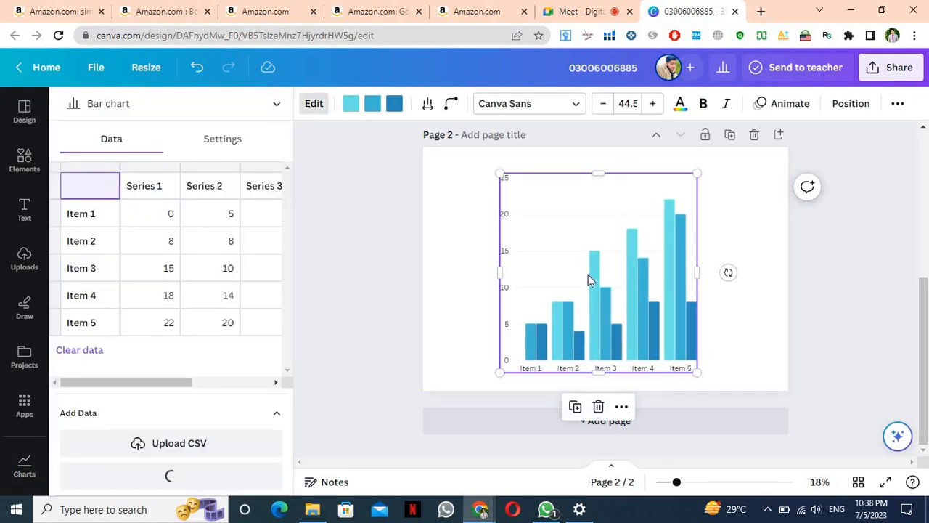
{"action": "left_click_drag", "start_coordinate": [504, 182], "coordinate": [434, 208]}
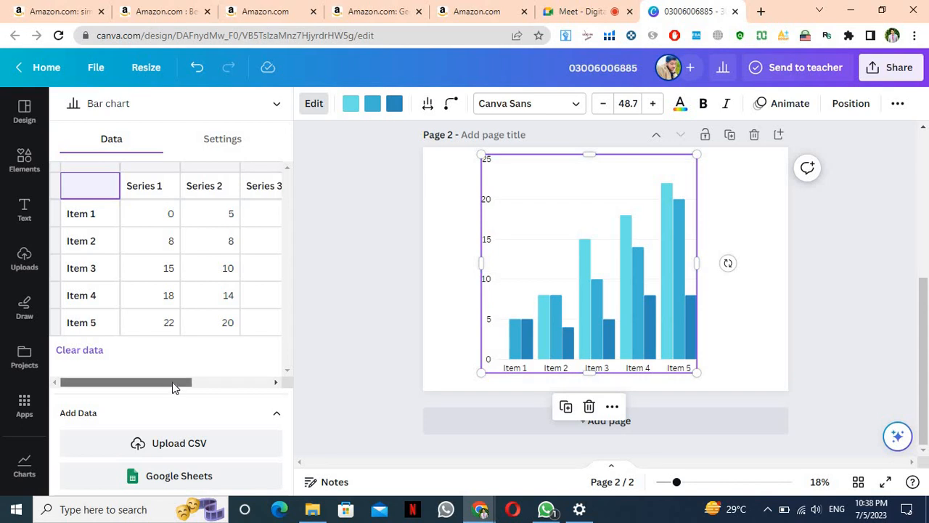
{"action": "left_click_drag", "start_coordinate": [172, 382], "coordinate": [257, 372]}
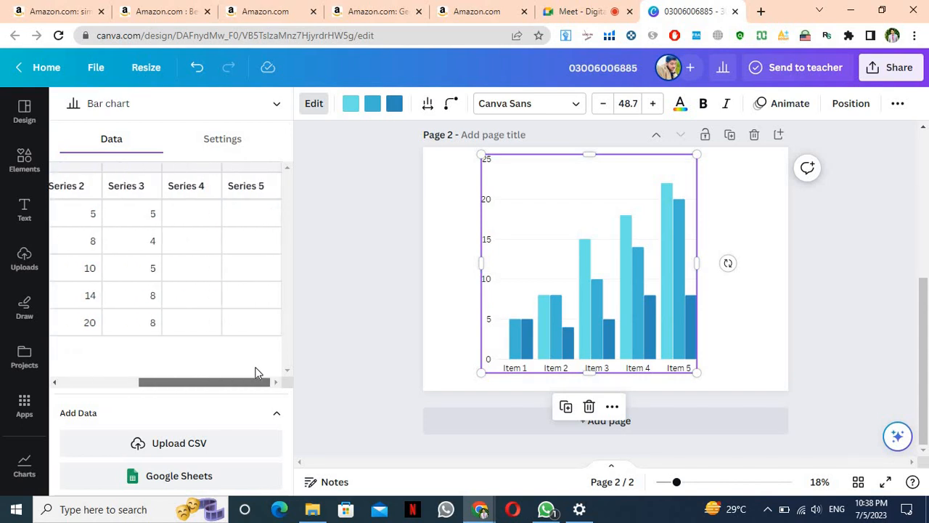
{"action": "scroll", "coordinate": [181, 366], "scroll_direction": "left", "scroll_amount": 5}
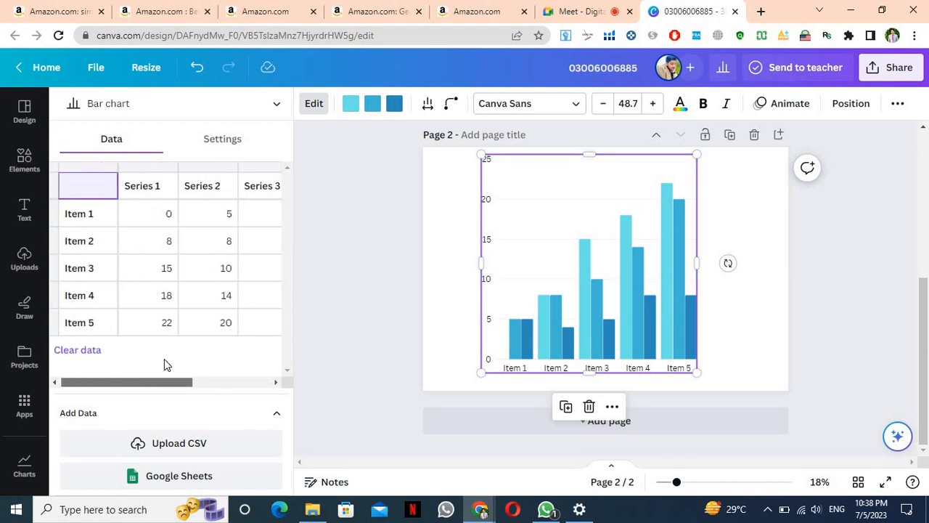
Rename the Item 1 and Item 3 chart labels to Mango and Apple
{"action": "left_click", "coordinate": [99, 225]}
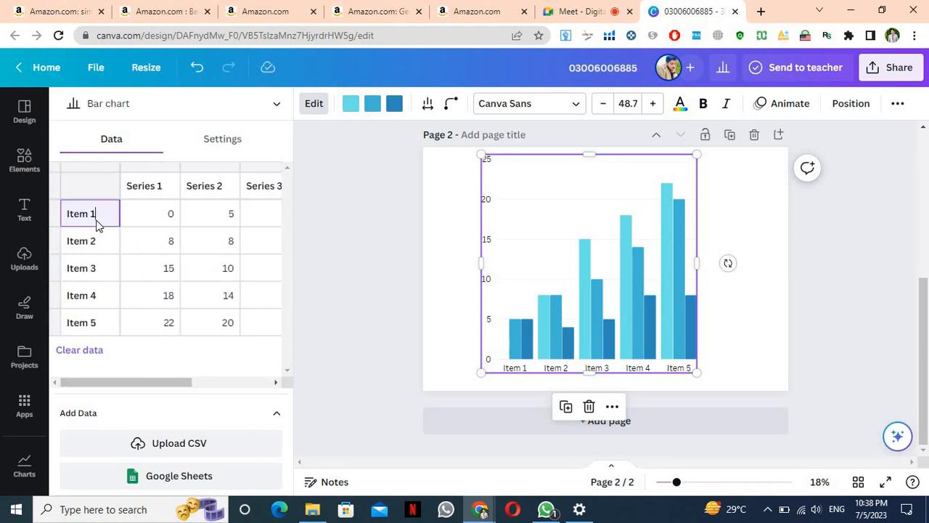
{"action": "triple_click", "coordinate": [99, 225]}
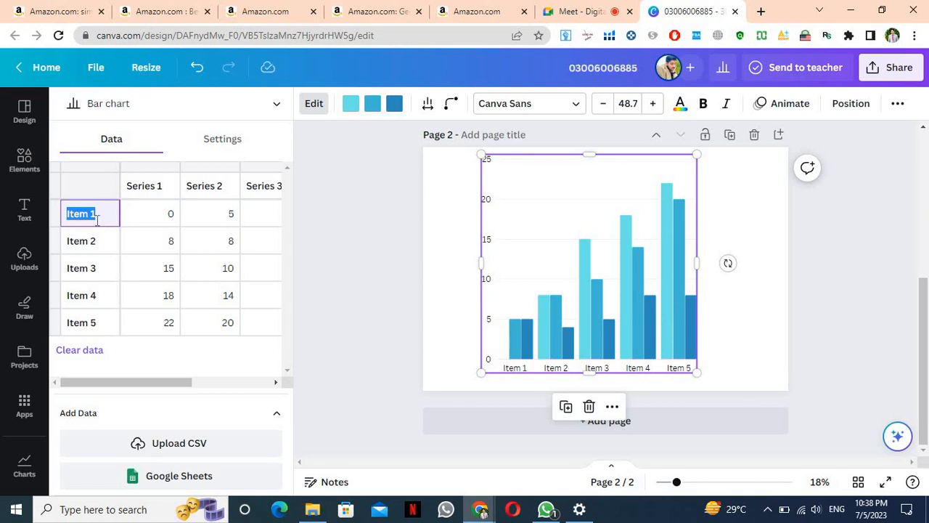
{"action": "type", "text": "Mango"}
{"action": "key", "text": "Return"}
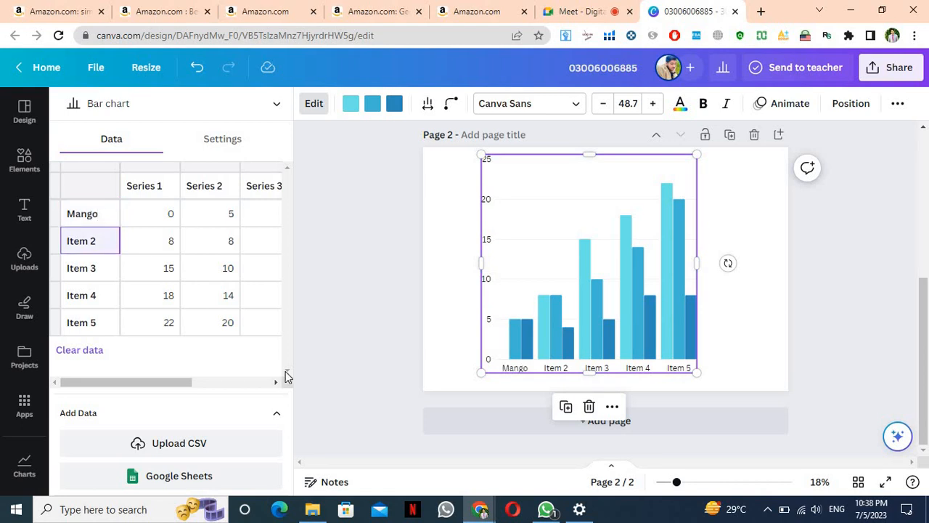
{"action": "left_click", "coordinate": [90, 274]}
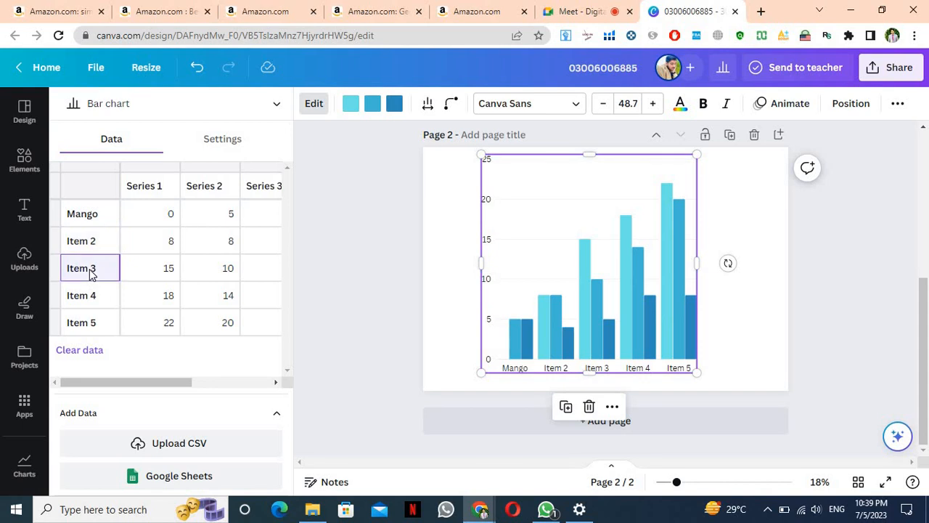
{"action": "triple_click", "coordinate": [90, 269]}
{"action": "type", "text": "Apple"}
Rename the Item 4 and Item 5 chart labels to Creem and Mobile
{"action": "left_click", "coordinate": [86, 297]}
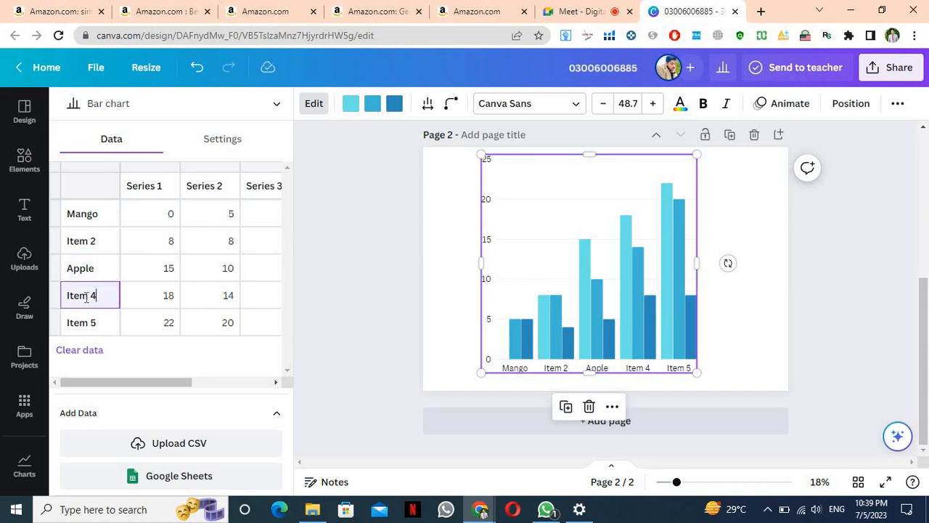
{"action": "triple_click", "coordinate": [86, 297]}
{"action": "key", "text": "BackSpace"}
{"action": "left_click", "coordinate": [90, 322]}
{"action": "key", "text": "ctrl+a"}
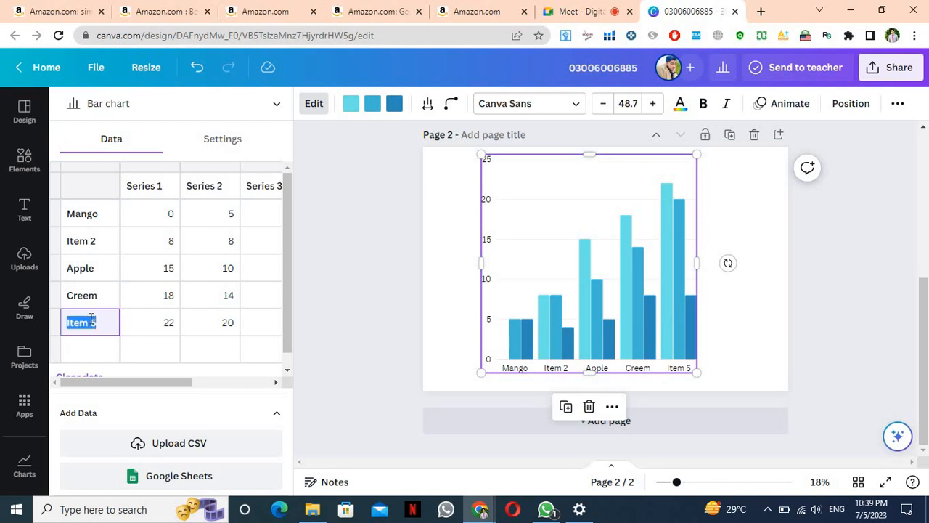
{"action": "type", "text": "Mobile"}
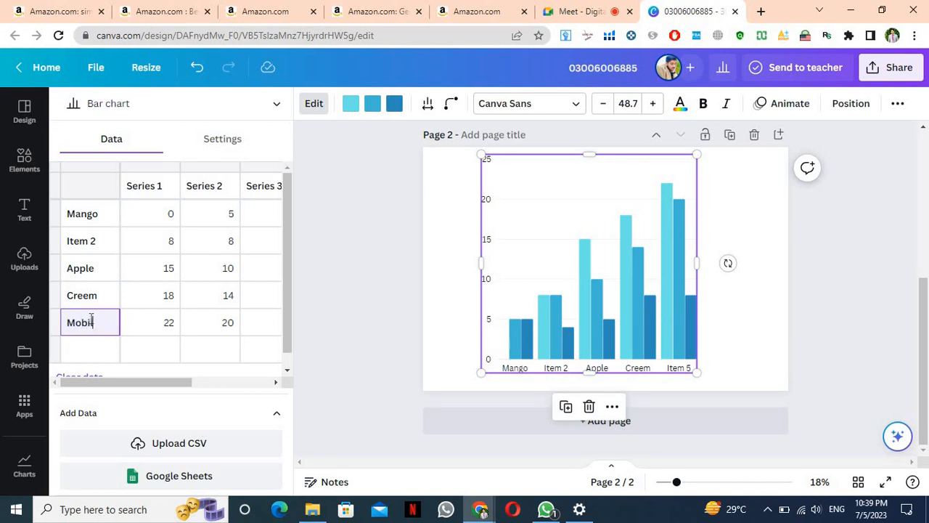
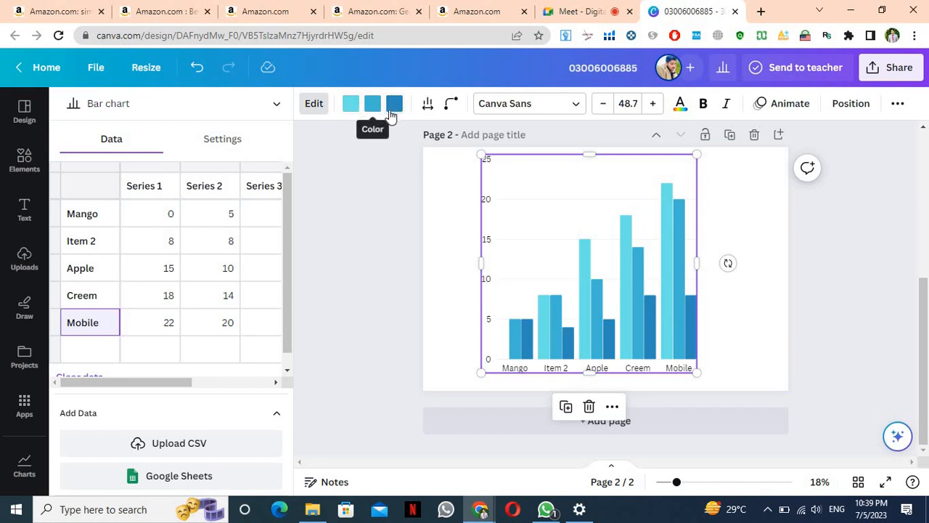
Make the bar chart's first series green (#20ab4b) and its second series black
{"action": "left_click", "coordinate": [351, 105]}
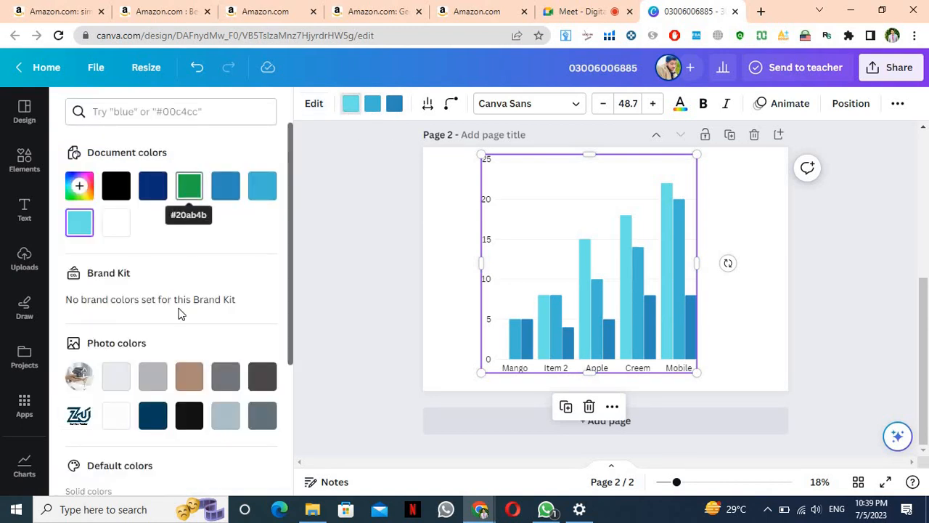
{"action": "left_click", "coordinate": [192, 194]}
{"action": "left_click", "coordinate": [375, 113]}
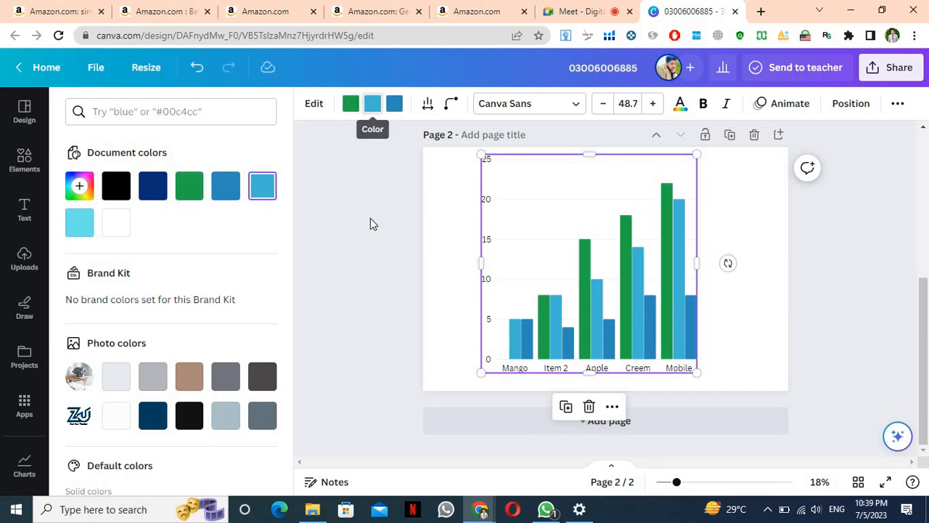
{"action": "left_click", "coordinate": [225, 193]}
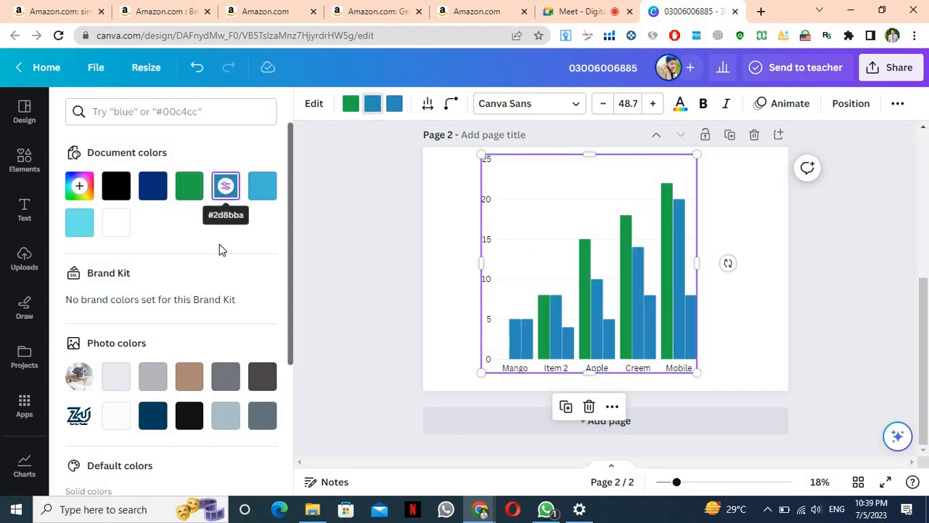
{"action": "left_click", "coordinate": [183, 420]}
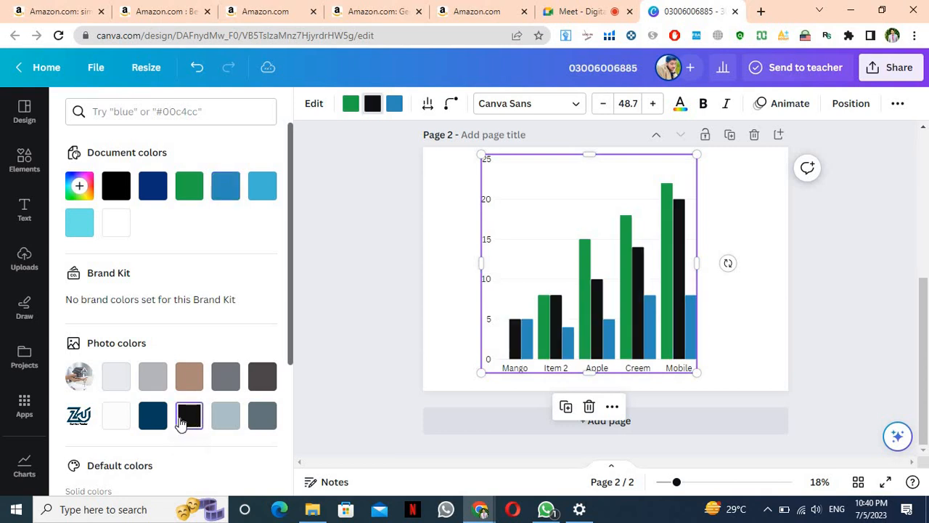
Make the third series Bright red and close the colour panel
{"action": "left_click", "coordinate": [398, 105]}
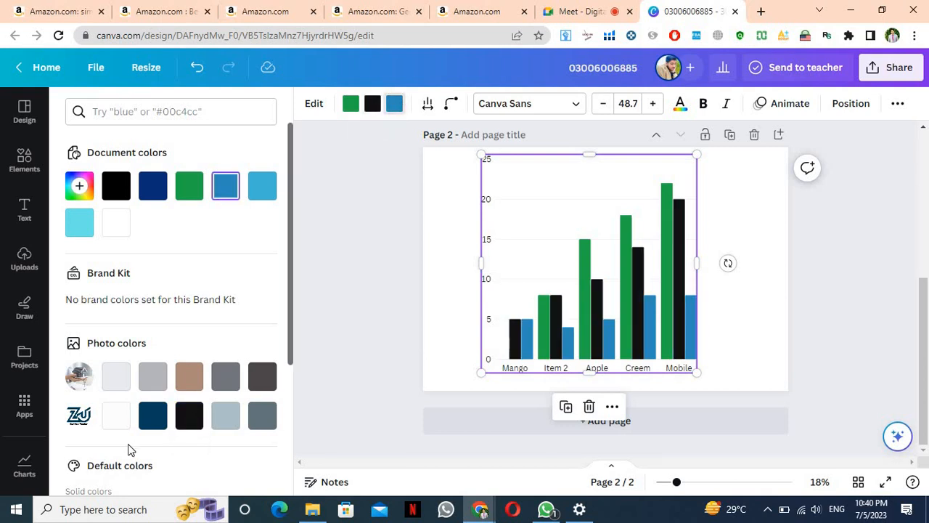
{"action": "scroll", "coordinate": [128, 448], "scroll_direction": "down", "scroll_amount": 3}
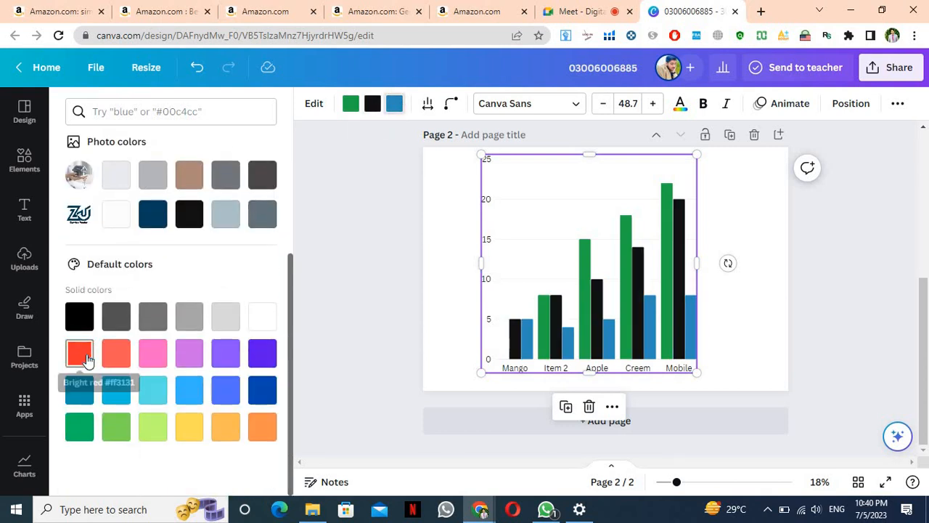
{"action": "left_click", "coordinate": [81, 355]}
{"action": "scroll", "coordinate": [329, 304], "scroll_direction": "up", "scroll_amount": 4}
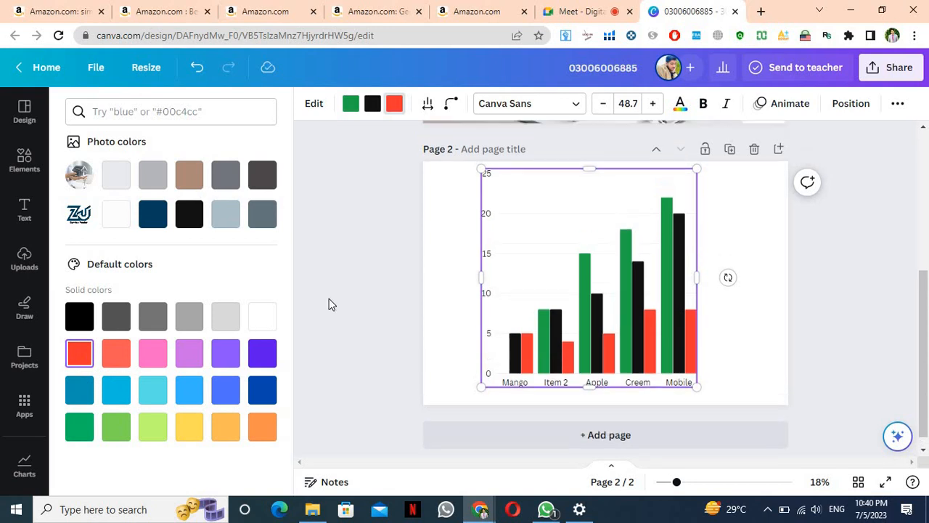
{"action": "scroll", "coordinate": [462, 313], "scroll_direction": "down", "scroll_amount": 2}
{"action": "scroll", "coordinate": [462, 313], "scroll_direction": "down", "scroll_amount": 2}
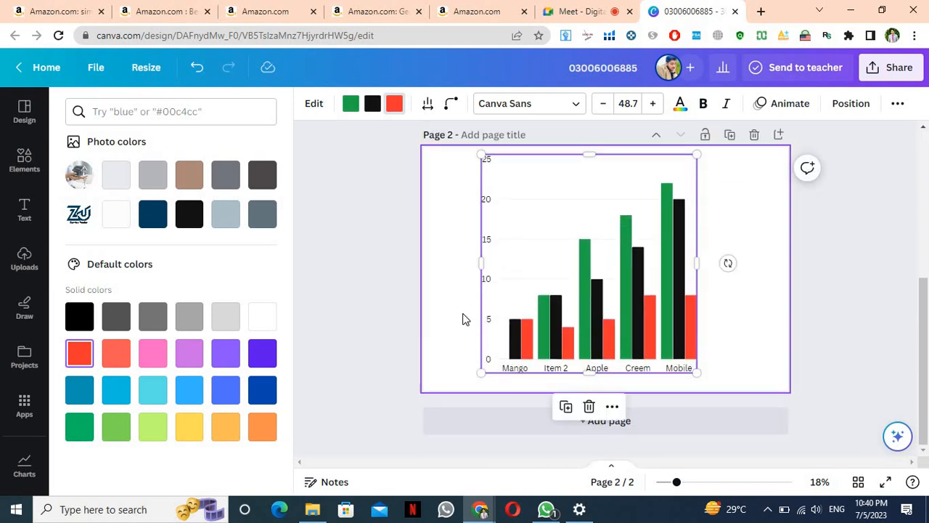
{"action": "scroll", "coordinate": [171, 232], "scroll_direction": "up", "scroll_amount": 3}
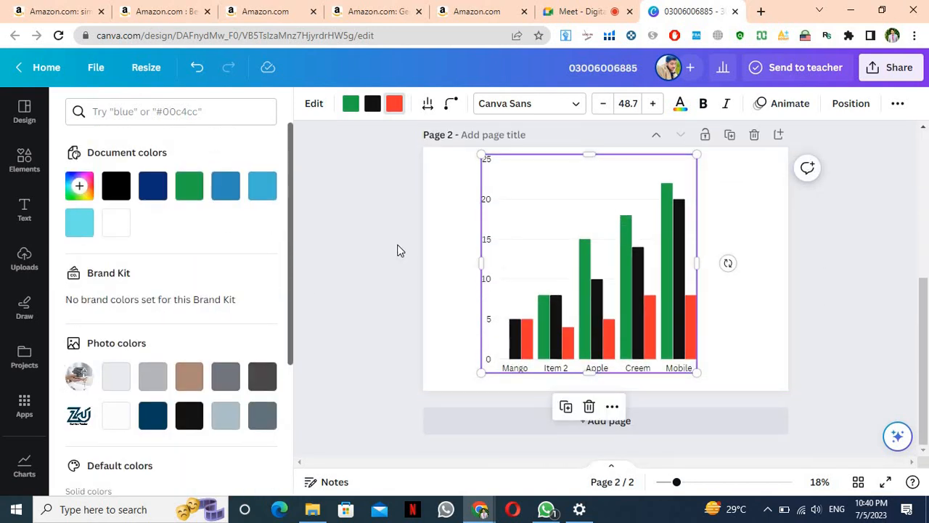
{"action": "left_click", "coordinate": [397, 245]}
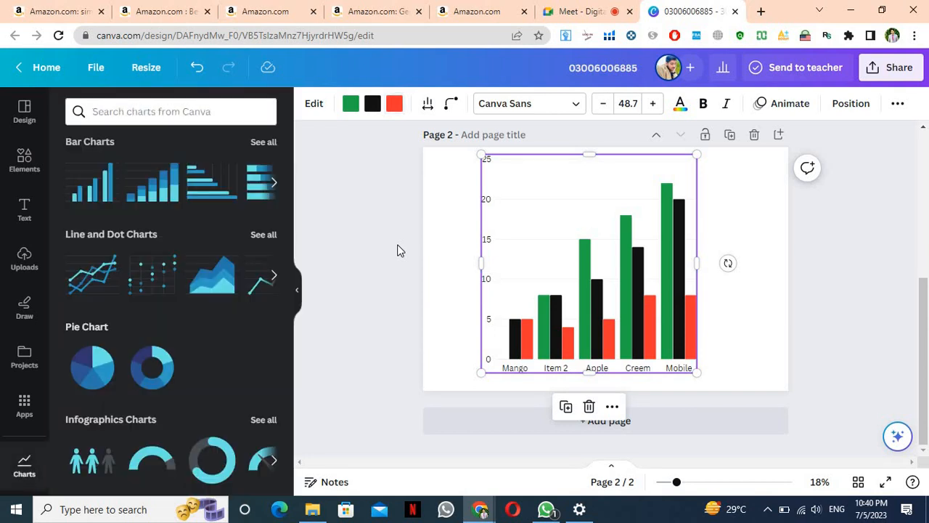
In the chart's data table, set Mango to 10 and 7, and Item 2's Series 2 to 20
{"action": "left_click", "coordinate": [537, 262]}
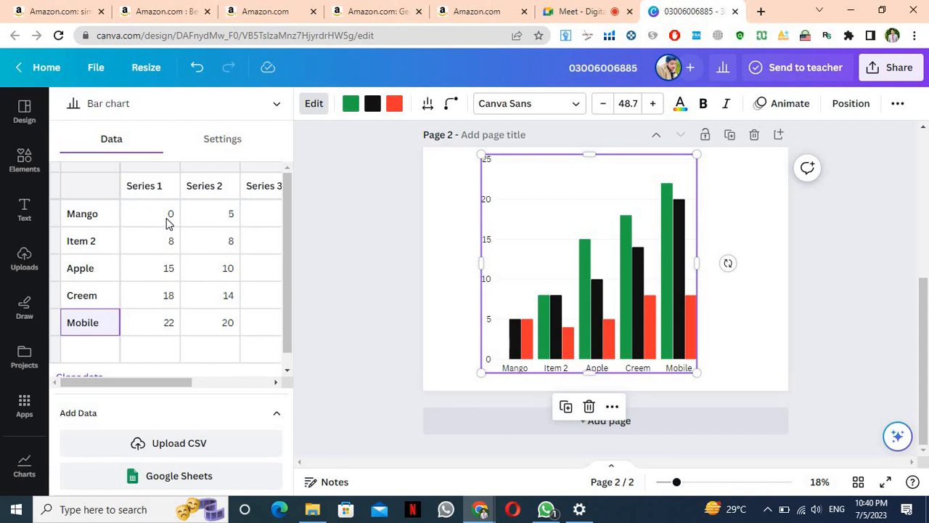
{"action": "left_click", "coordinate": [168, 219]}
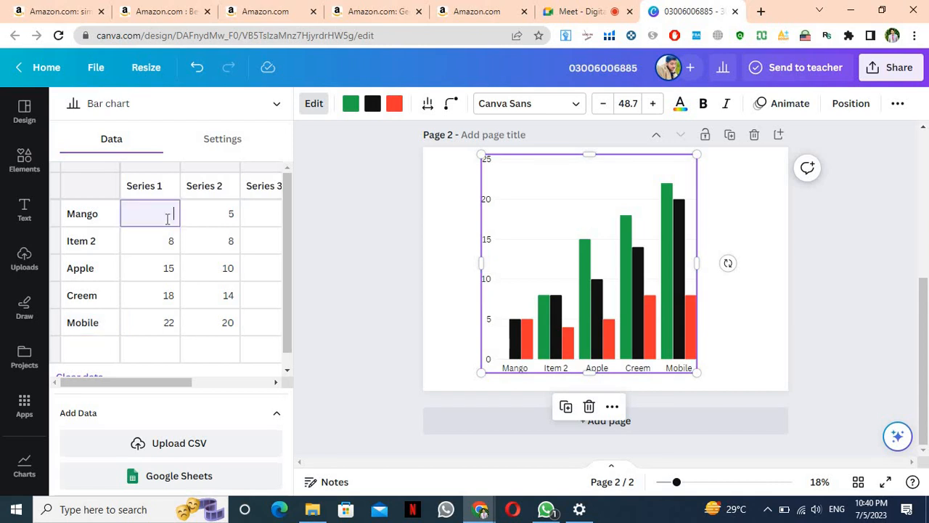
{"action": "key", "text": "Return"}
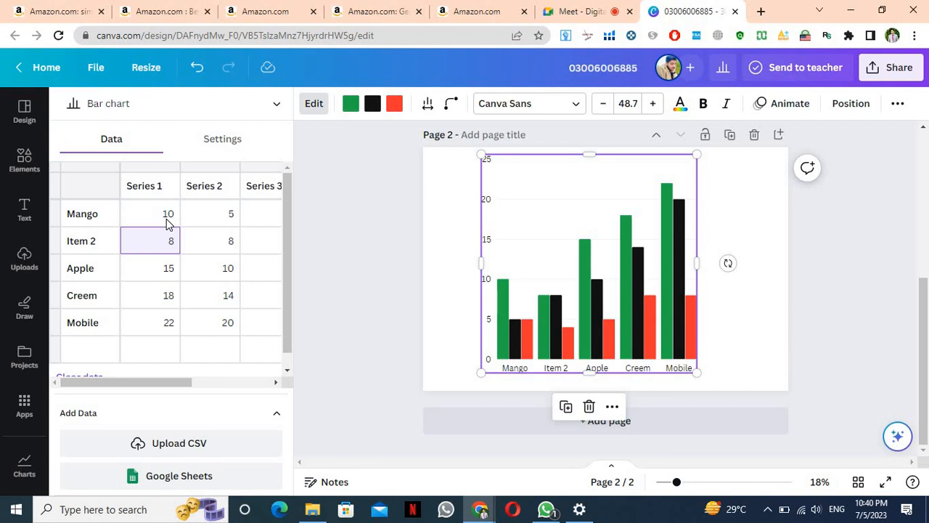
{"action": "left_click", "coordinate": [220, 224]}
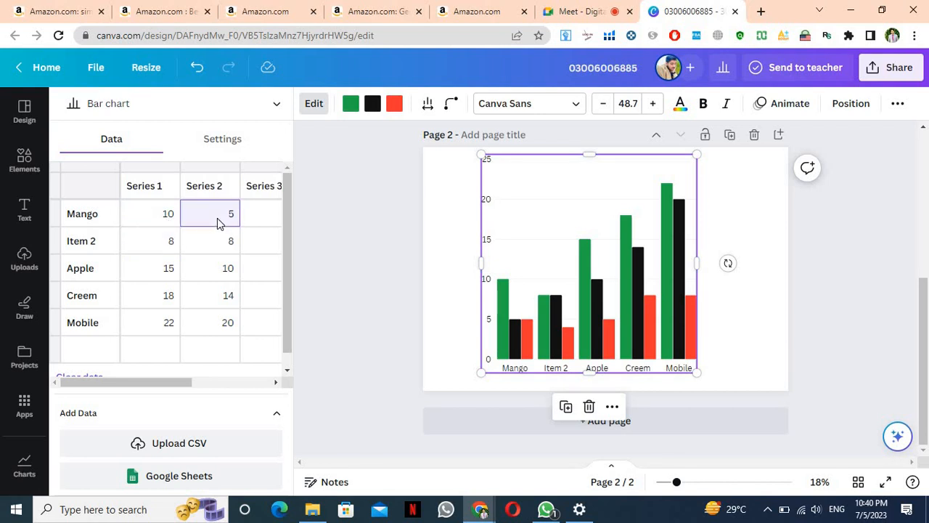
{"action": "key", "text": "Return"}
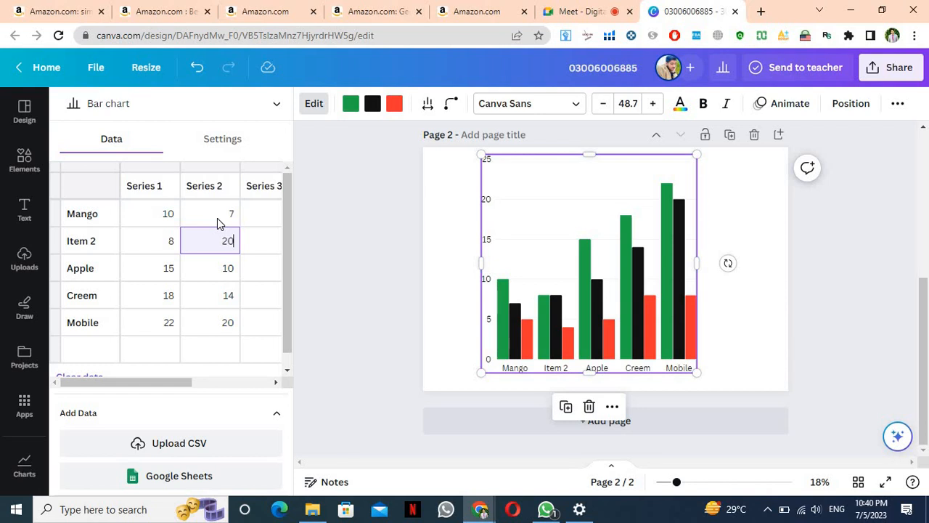
{"action": "key", "text": "Return"}
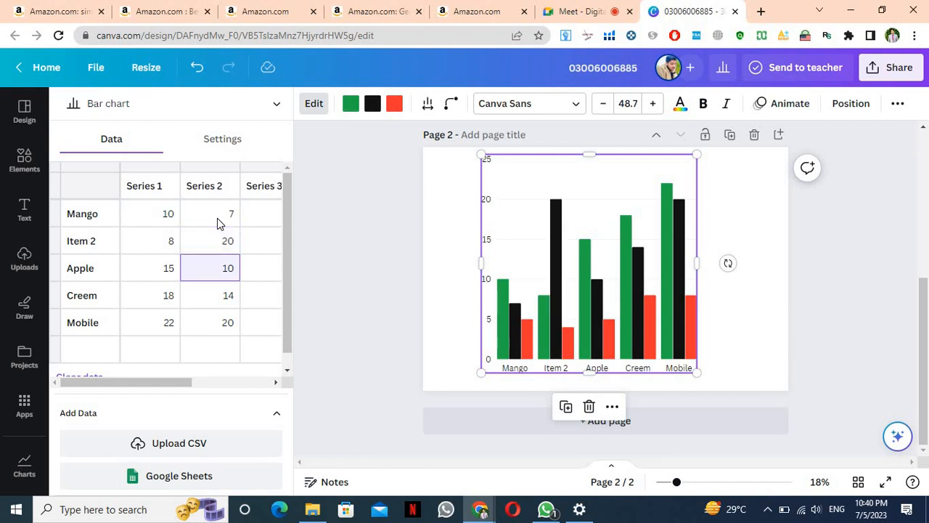
Fill Series 3 with 9 for Mango and 8 for Item 2
{"action": "left_click", "coordinate": [263, 213]}
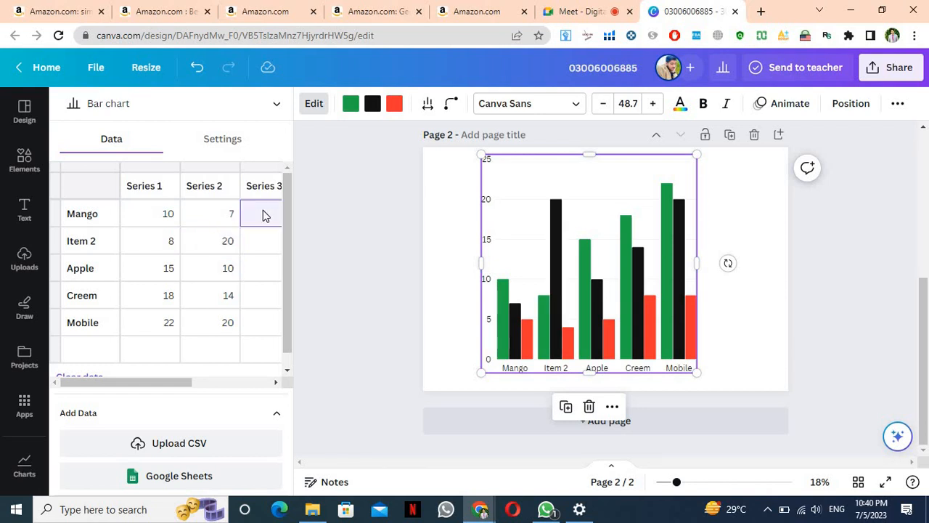
{"action": "type", "text": "9"}
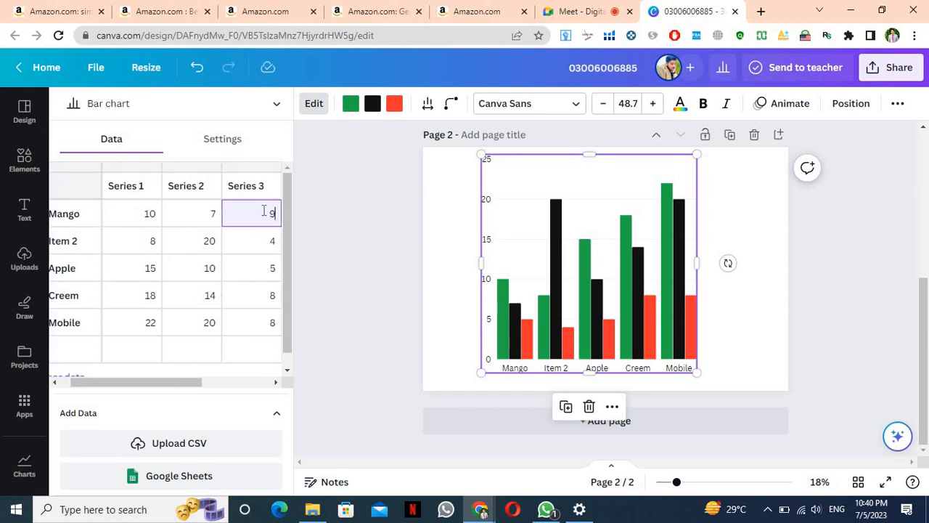
{"action": "key", "text": "Return"}
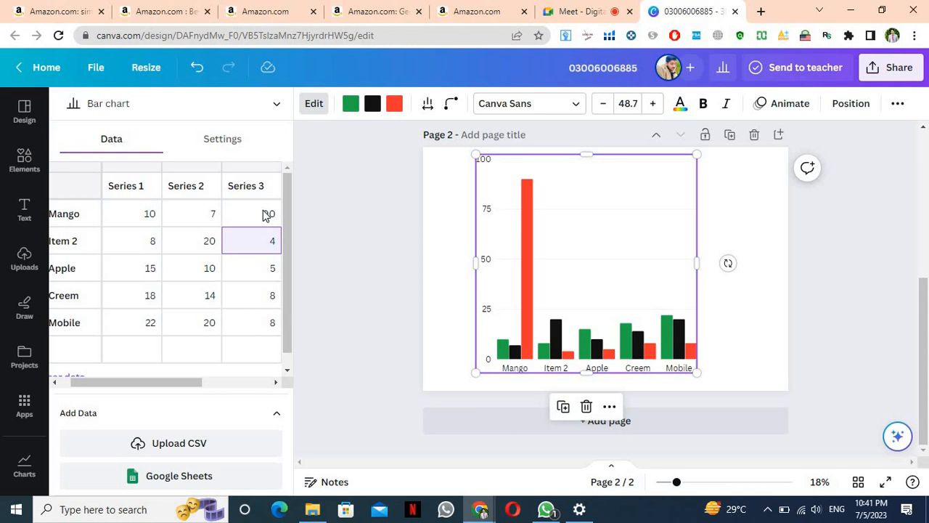
{"action": "type", "text": "8"}
{"action": "key", "text": "Return"}
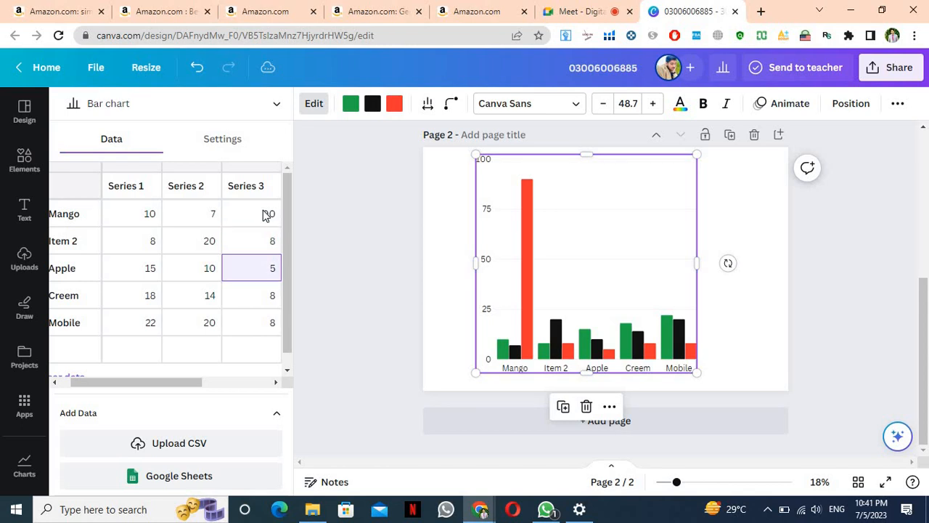
{"action": "left_click", "coordinate": [266, 216]}
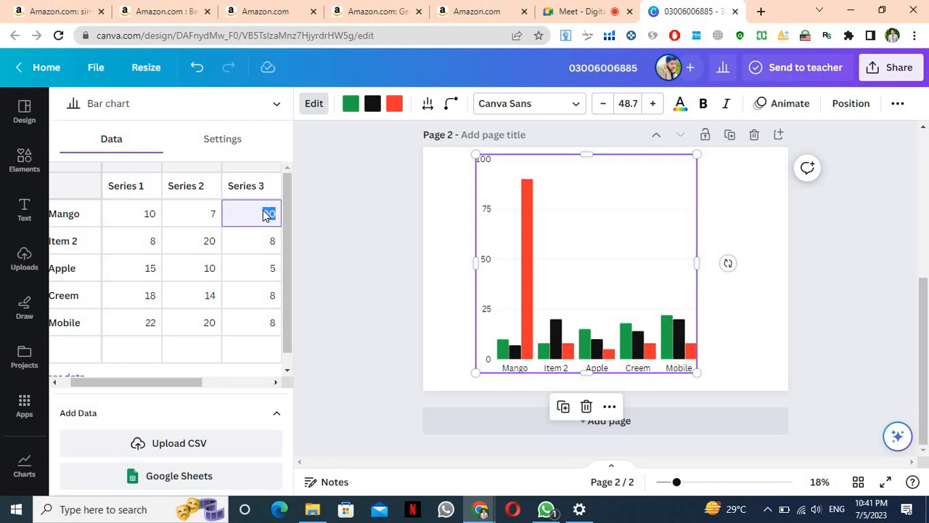
{"action": "type", "text": "9"}
{"action": "key", "text": "Return"}
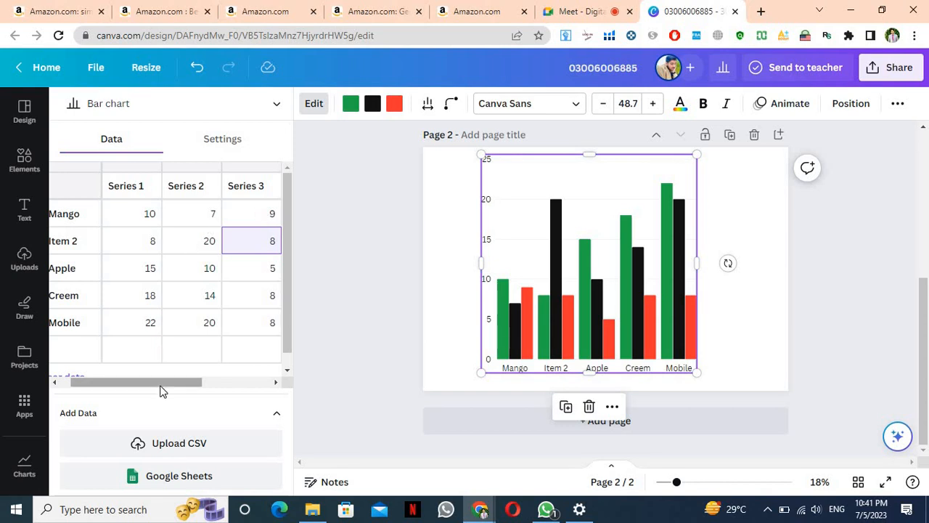
Change Apple's Series 2 value to 5
{"action": "left_click_drag", "start_coordinate": [163, 391], "coordinate": [129, 383]}
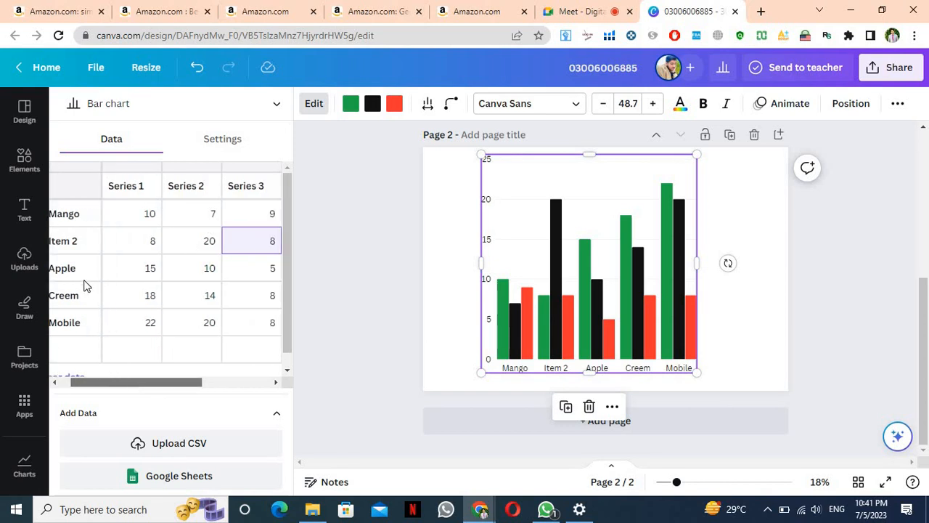
{"action": "left_click", "coordinate": [207, 270]}
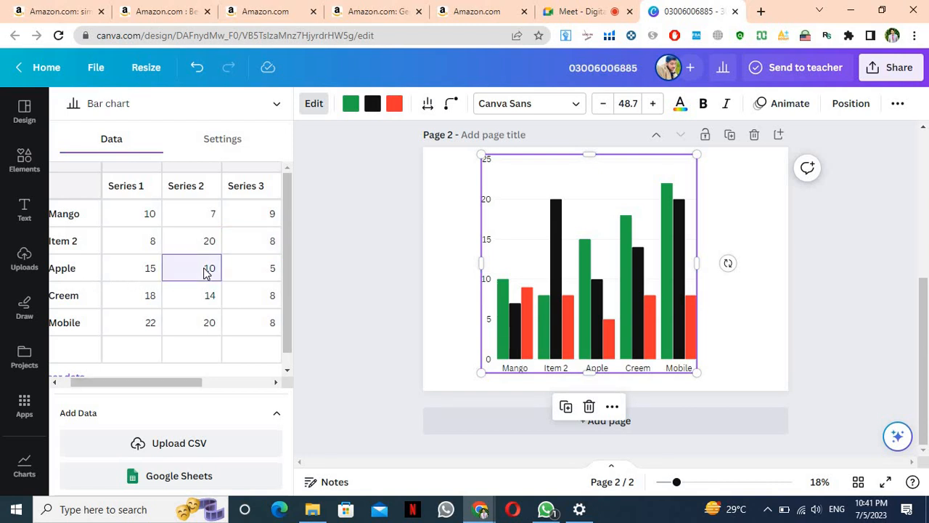
{"action": "key", "text": "ctrl+a"}
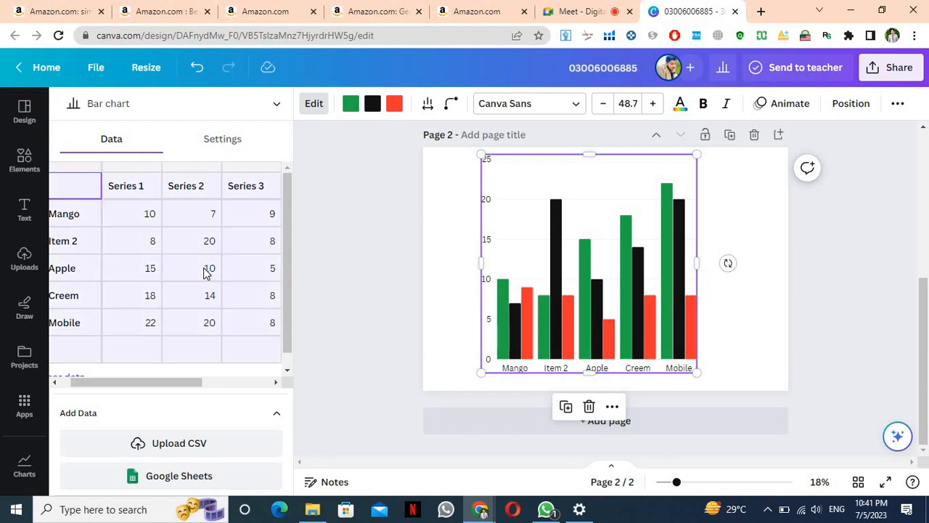
{"action": "key", "text": "Down"}
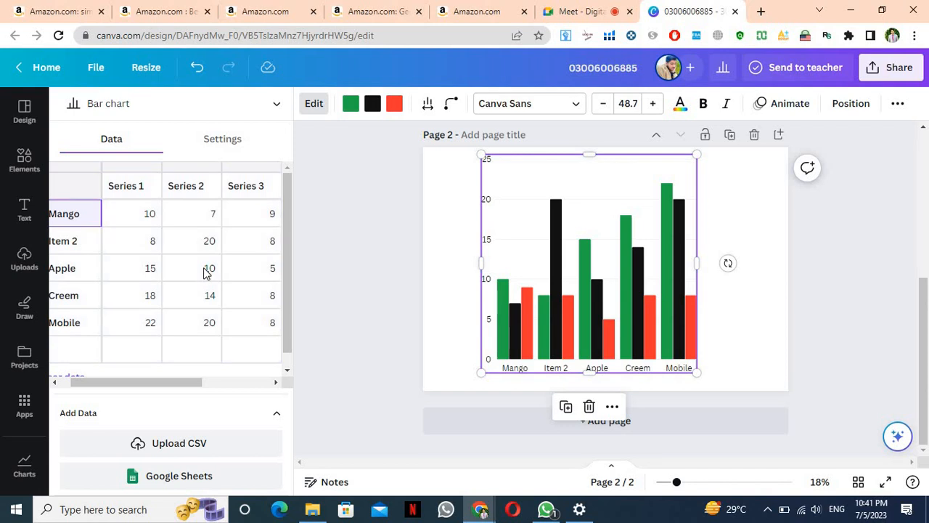
{"action": "left_click", "coordinate": [210, 271]}
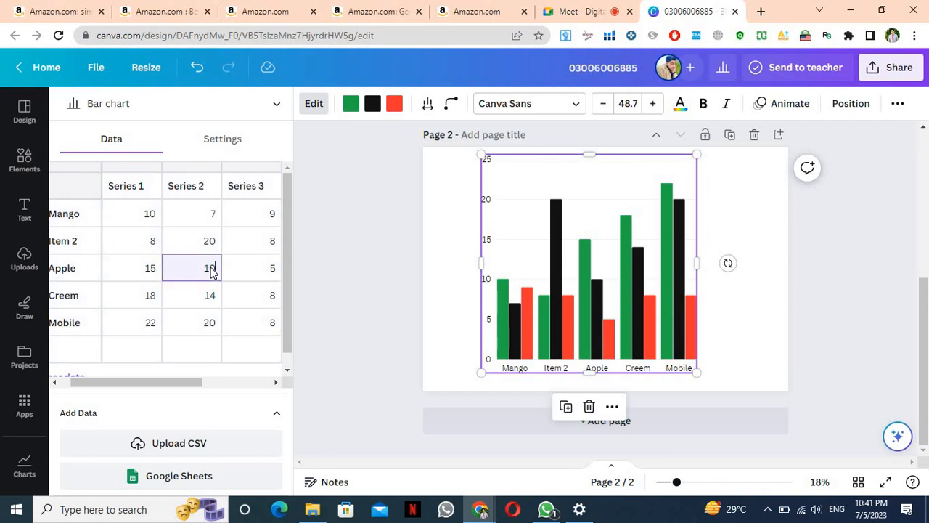
{"action": "type", "text": "5"}
{"action": "key", "text": "Return"}
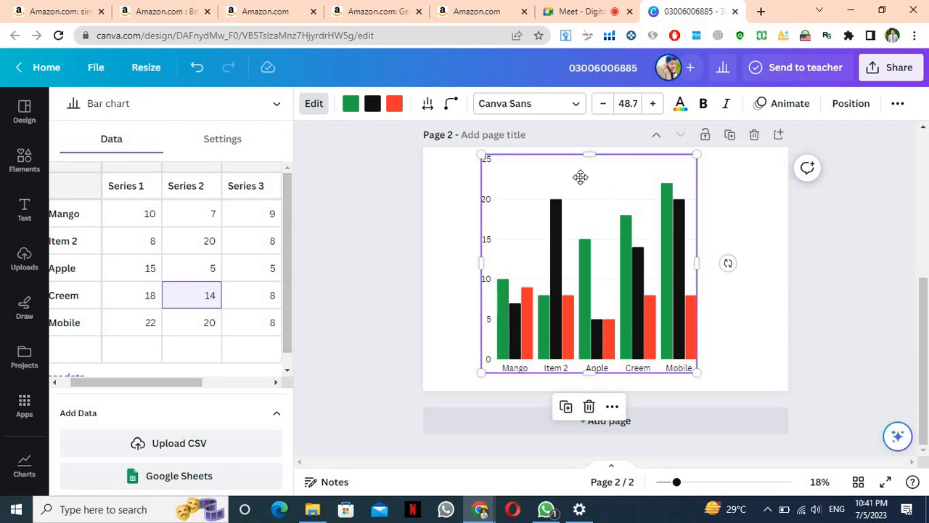
Shrink the bar chart into page 2's top corner, then deselect it
{"action": "left_click_drag", "start_coordinate": [581, 177], "coordinate": [532, 172]}
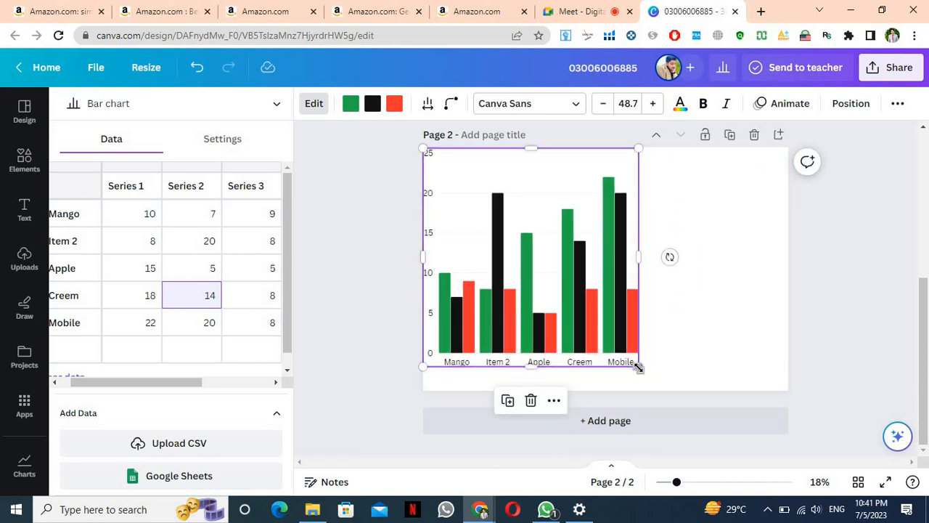
{"action": "left_click_drag", "start_coordinate": [638, 366], "coordinate": [700, 347]}
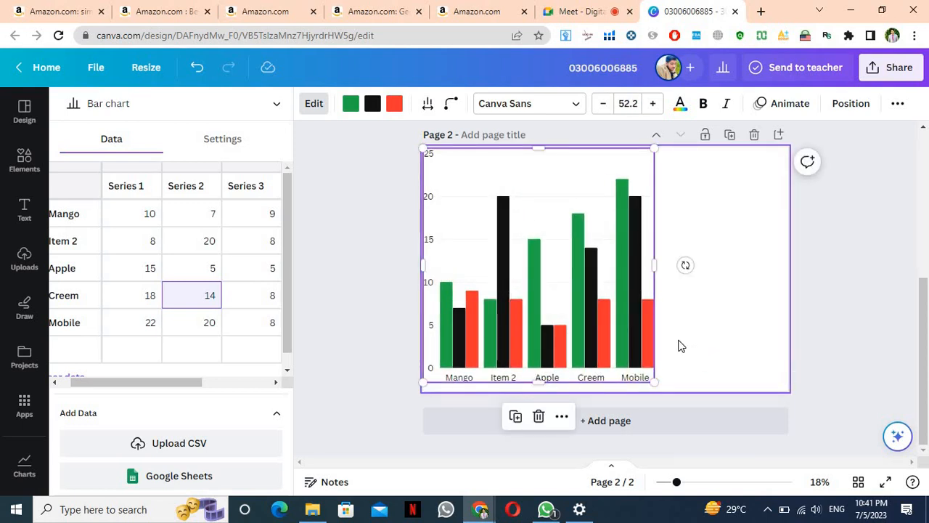
{"action": "left_click_drag", "start_coordinate": [654, 265], "coordinate": [690, 254]}
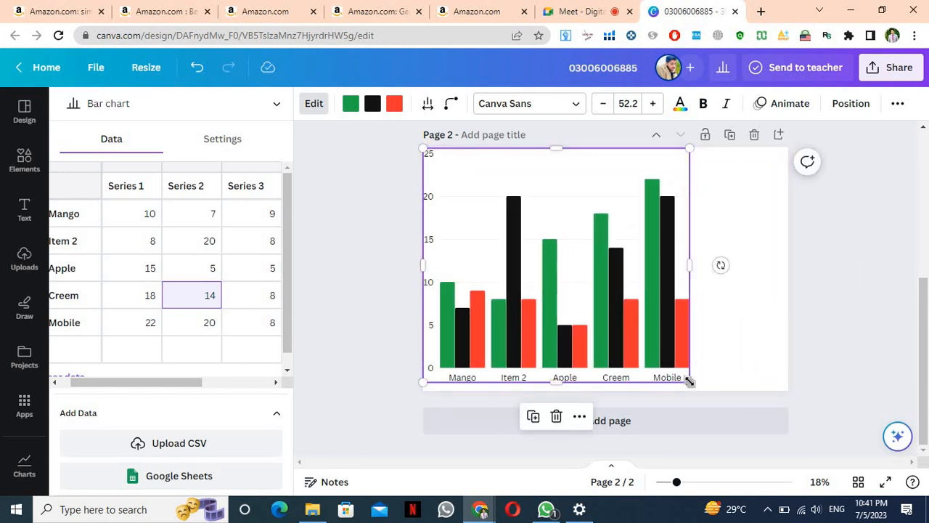
{"action": "left_click_drag", "start_coordinate": [689, 381], "coordinate": [535, 247]}
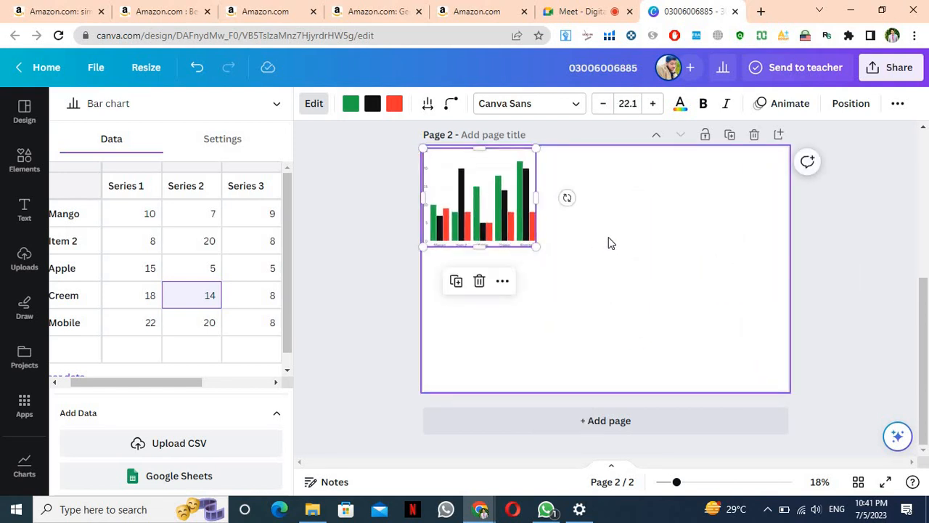
{"action": "left_click", "coordinate": [431, 253]}
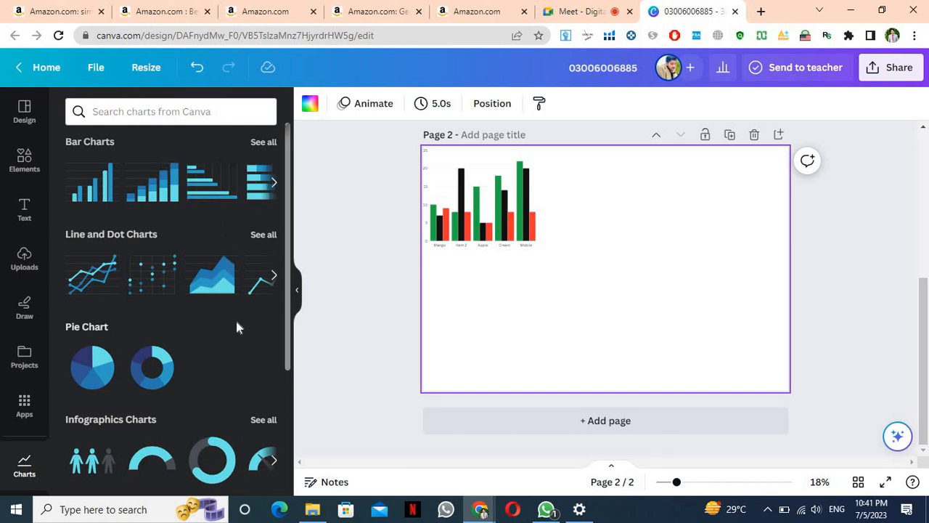
{"action": "left_click", "coordinate": [271, 186]}
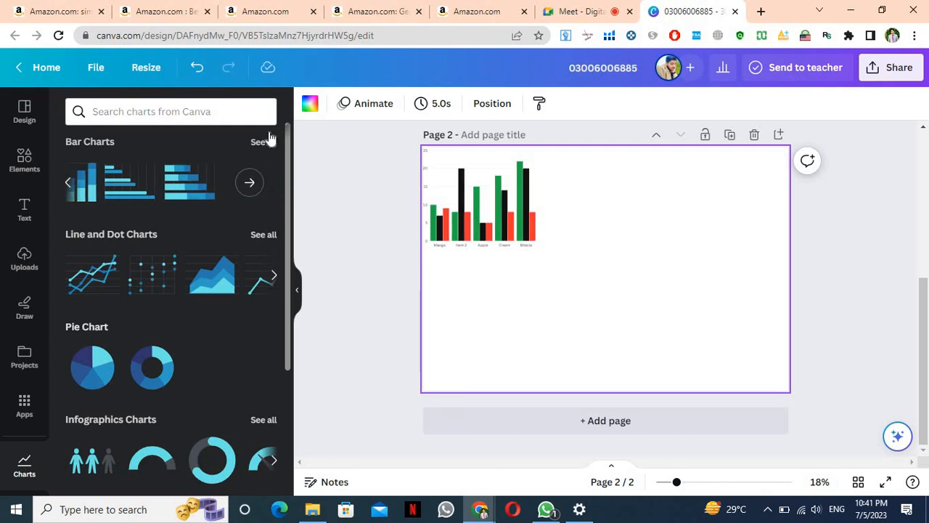
{"action": "left_click", "coordinate": [264, 143]}
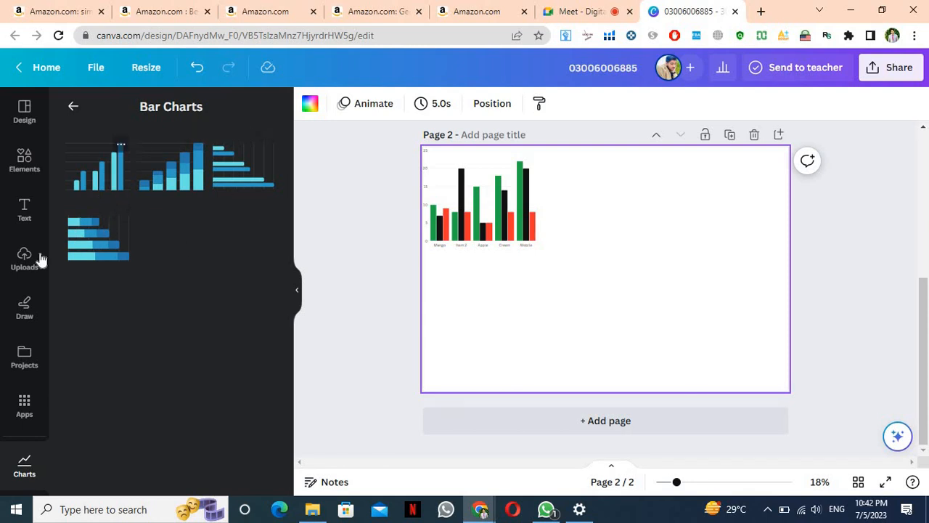
{"action": "left_click", "coordinate": [95, 251]}
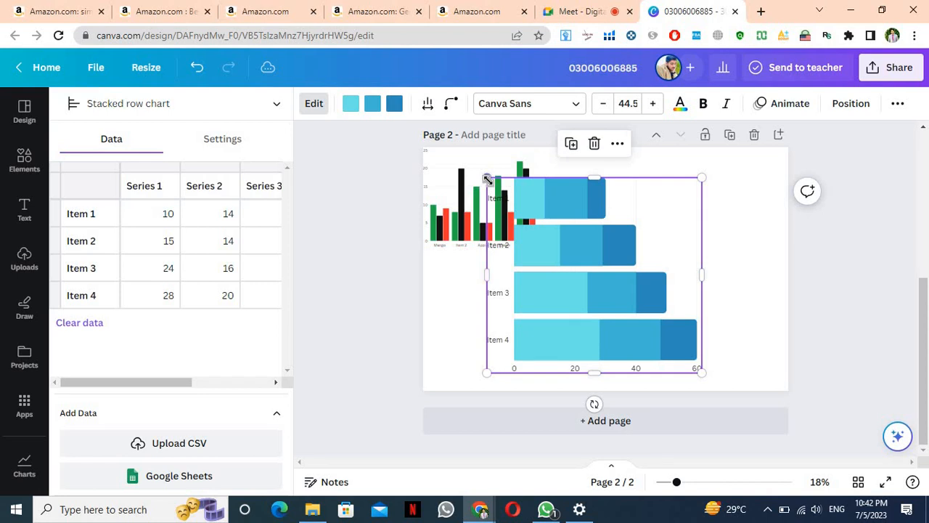
{"action": "left_click_drag", "start_coordinate": [489, 179], "coordinate": [476, 247]}
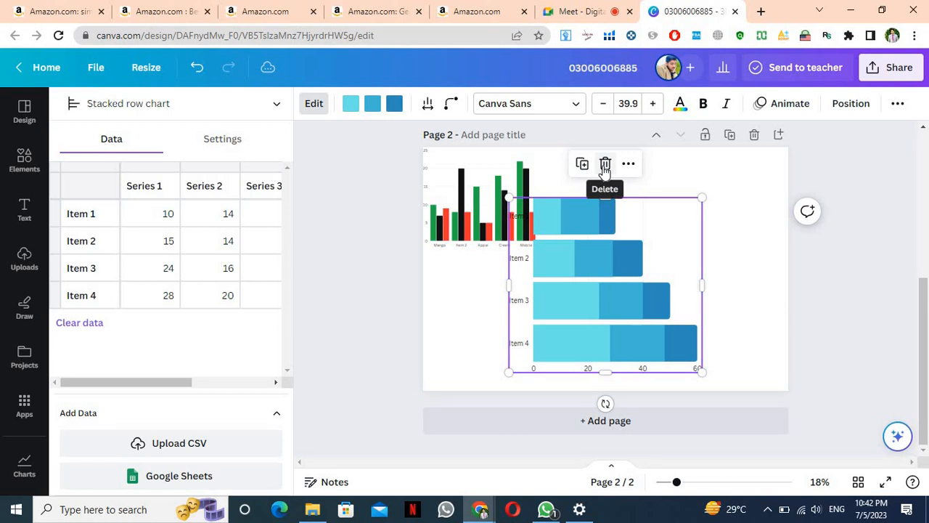
{"action": "left_click", "coordinate": [605, 166]}
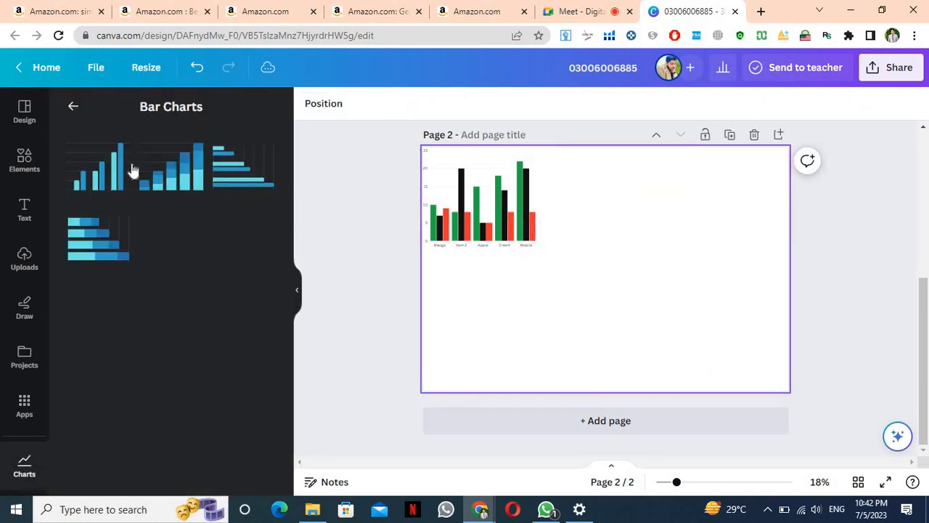
{"action": "left_click", "coordinate": [74, 107]}
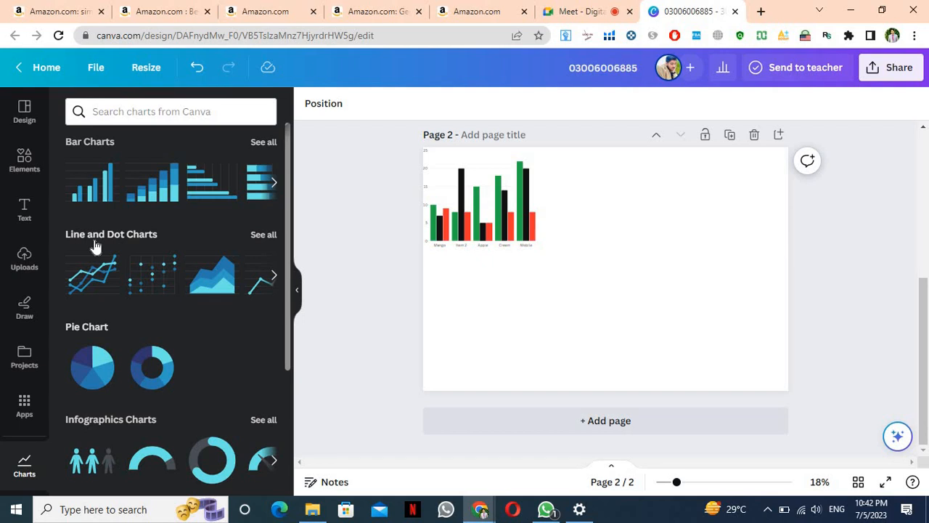
Add a scatterplot with black and red series, widened to 3,075 × 1,636
{"action": "left_click", "coordinate": [262, 235]}
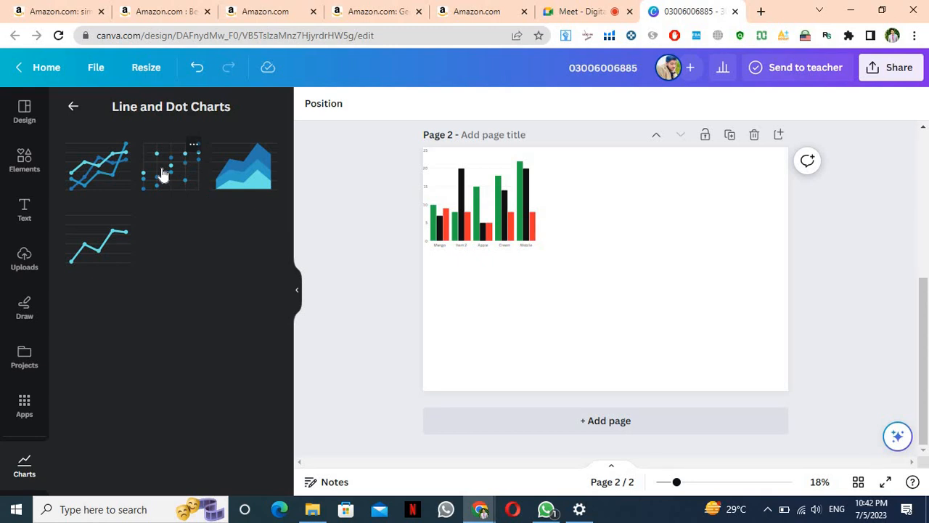
{"action": "left_click", "coordinate": [163, 174]}
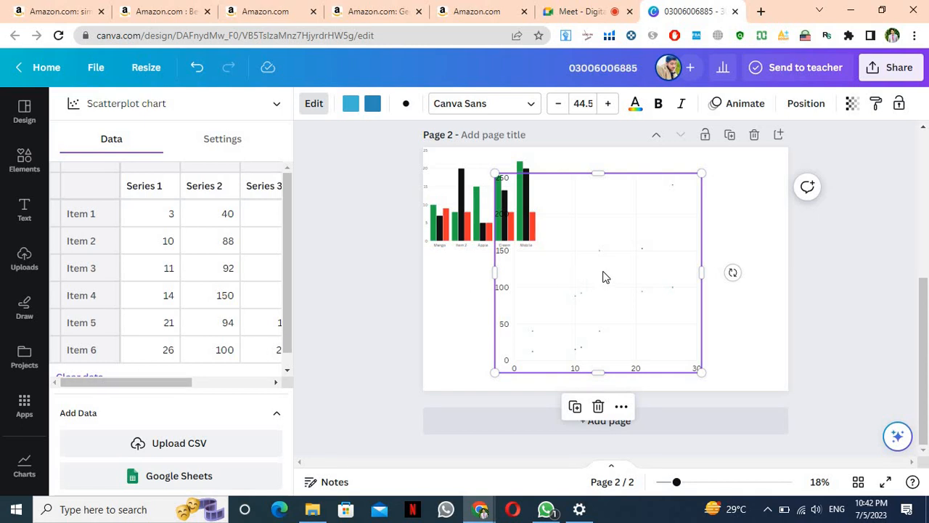
{"action": "left_click", "coordinate": [355, 107]}
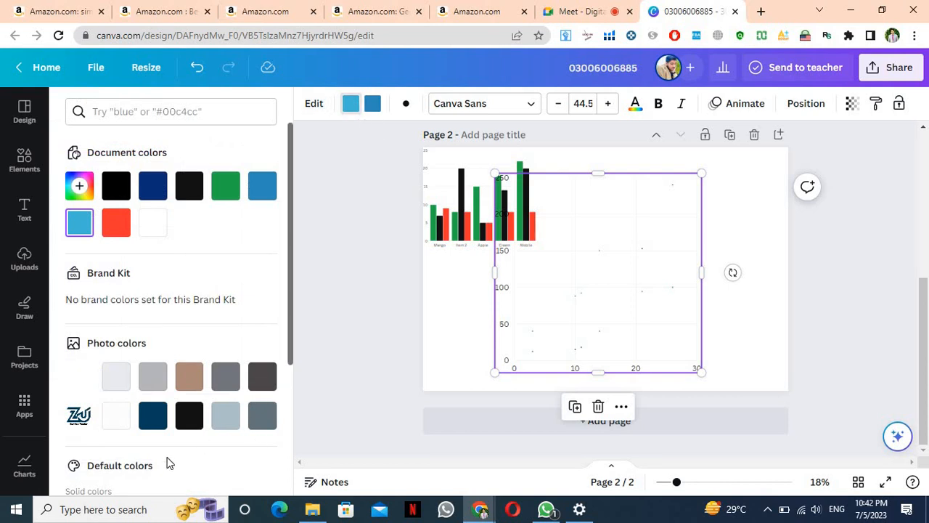
{"action": "left_click", "coordinate": [183, 429]}
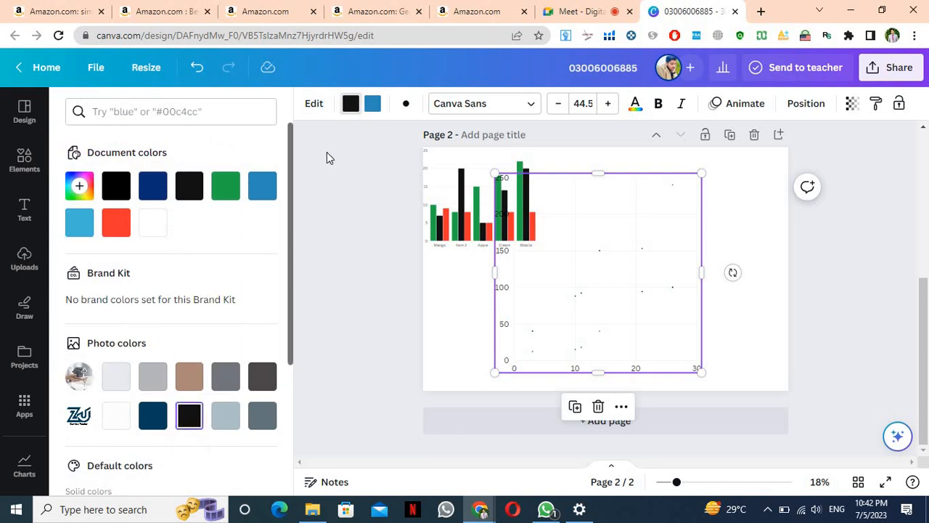
{"action": "left_click", "coordinate": [374, 106]}
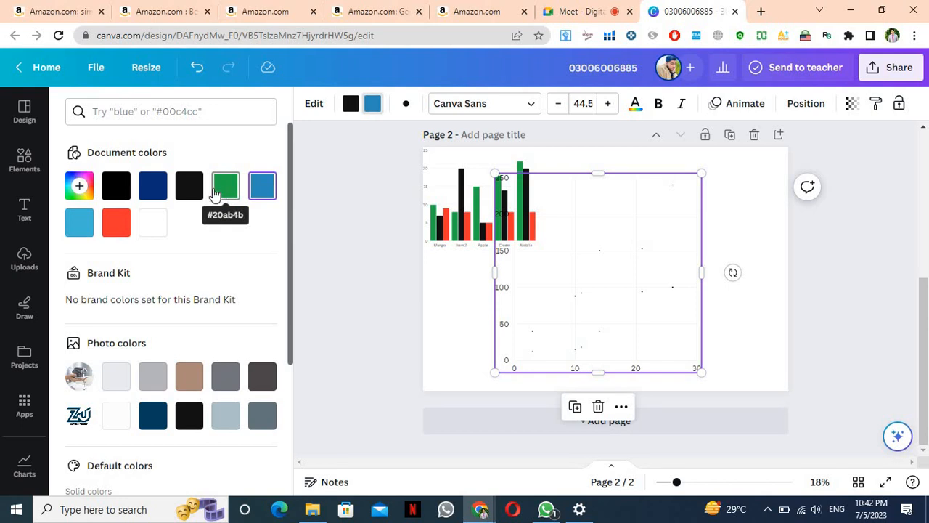
{"action": "left_click", "coordinate": [113, 232]}
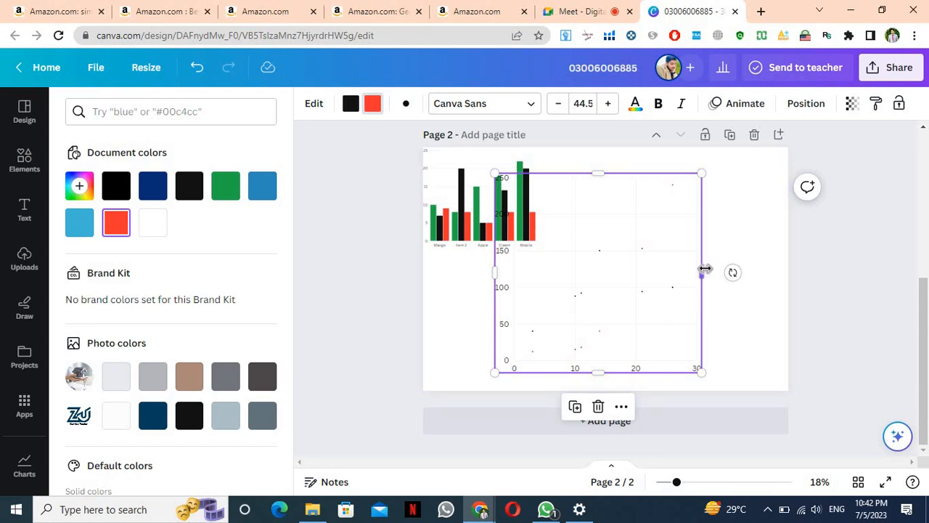
{"action": "left_click_drag", "start_coordinate": [699, 270], "coordinate": [786, 259]}
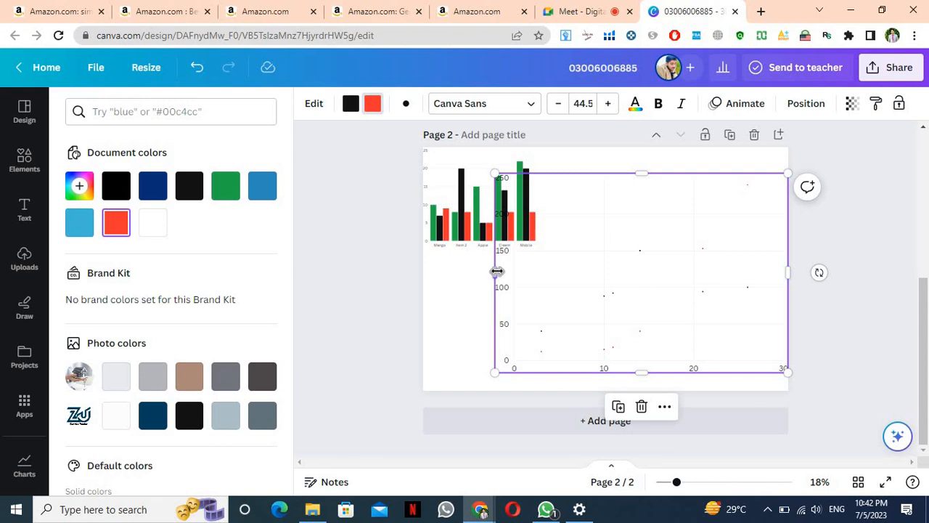
{"action": "mouse_move", "coordinate": [492, 271]}
{"action": "left_mouse_down"}
{"action": "mouse_move", "coordinate": [423, 271]}
{"action": "mouse_move", "coordinate": [419, 122]}
{"action": "left_mouse_up"}
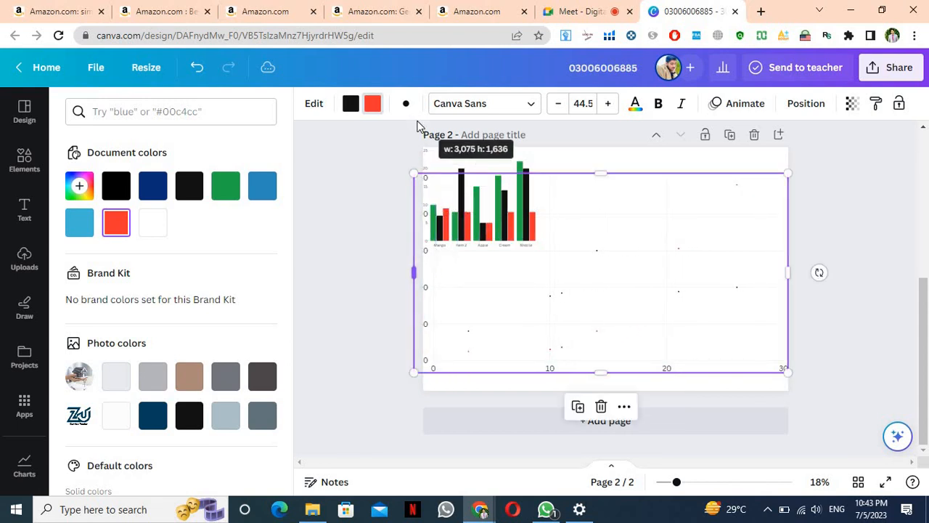
Give the scatterplot size-100 circle markers, then shrink it and move it beside the bar chart
{"action": "left_click", "coordinate": [406, 105]}
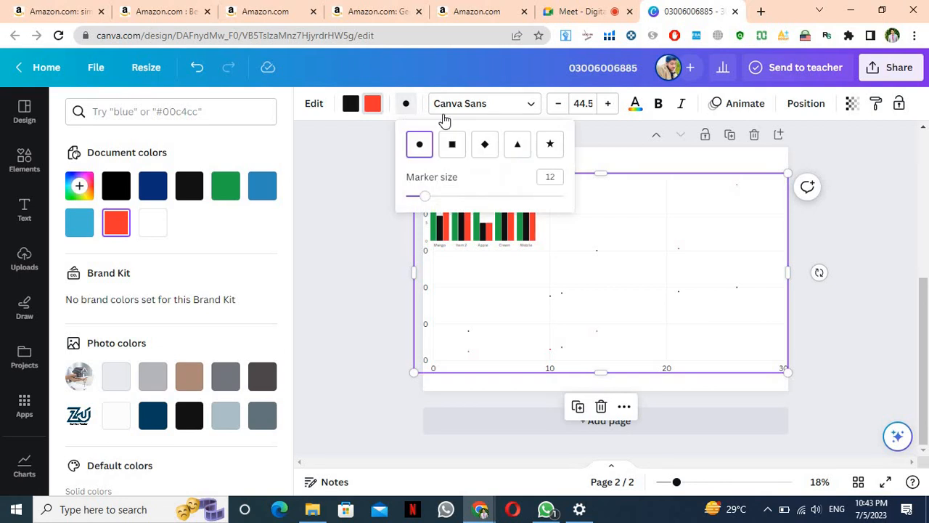
{"action": "left_click", "coordinate": [555, 149]}
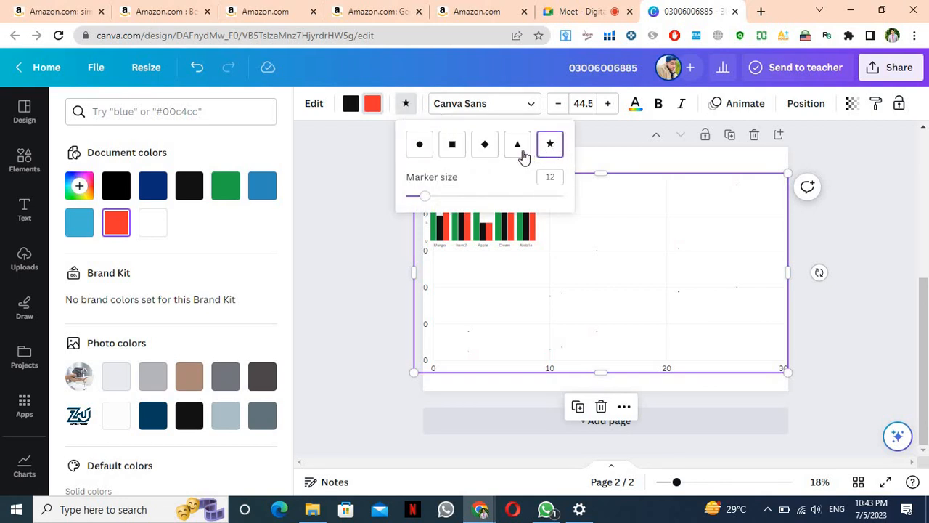
{"action": "left_click", "coordinate": [521, 154]}
{"action": "left_click", "coordinate": [419, 150]}
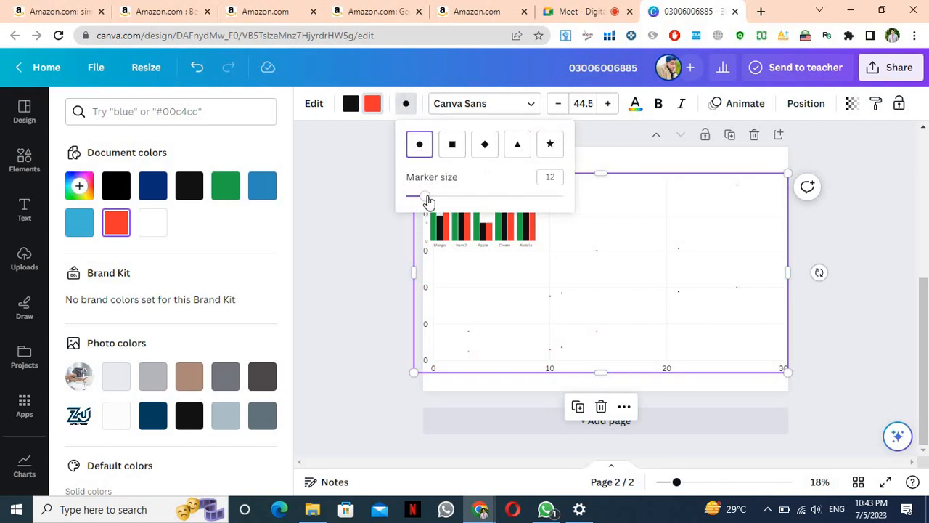
{"action": "left_click_drag", "start_coordinate": [425, 196], "coordinate": [572, 189]}
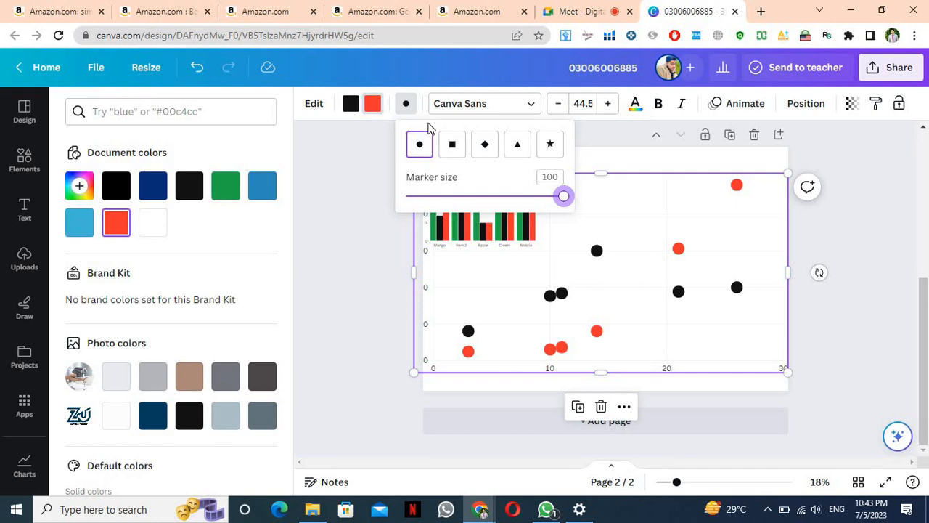
{"action": "left_click", "coordinate": [363, 265]}
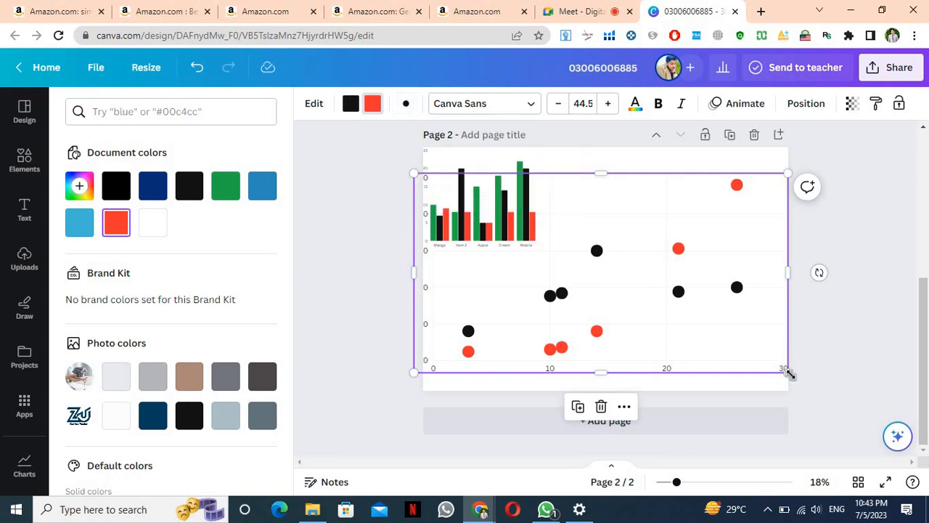
{"action": "left_click_drag", "start_coordinate": [789, 373], "coordinate": [552, 263]}
{"action": "left_click_drag", "start_coordinate": [480, 215], "coordinate": [610, 192]}
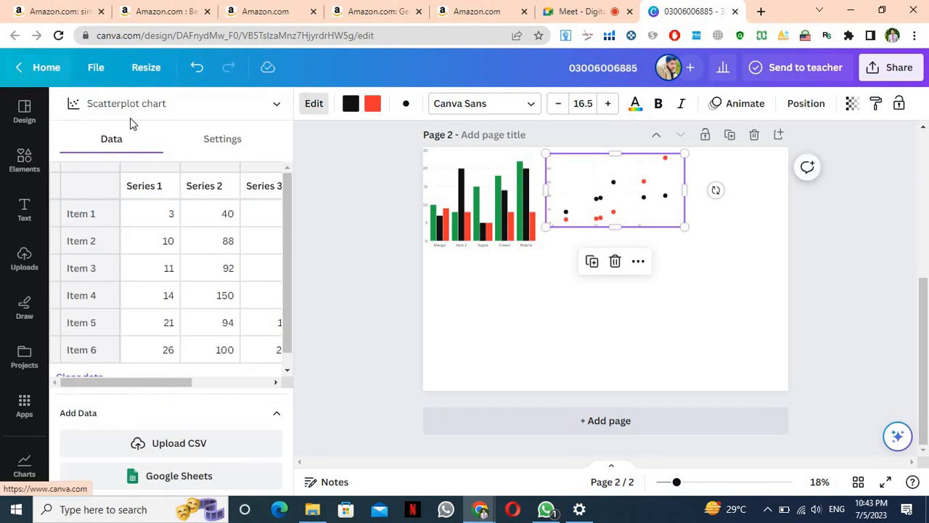
Close the scatterplot's data editor, return to all chart categories, and zoom out slightly
{"action": "left_click", "coordinate": [378, 236]}
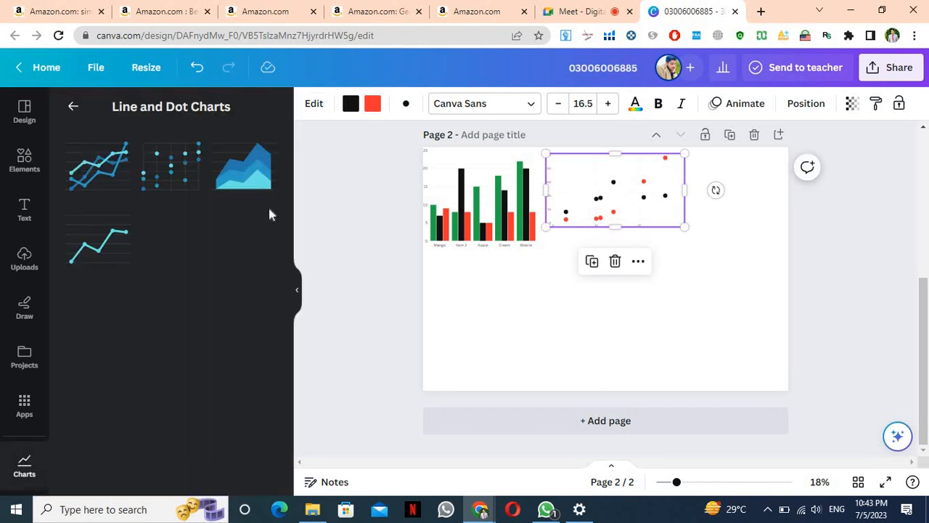
{"action": "left_click", "coordinate": [77, 111]}
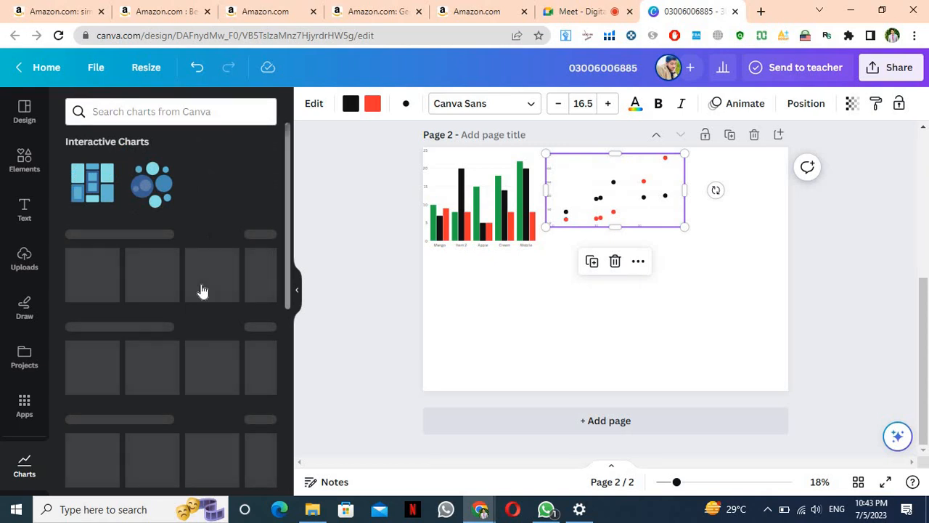
{"action": "key", "text": "ctrl+minus"}
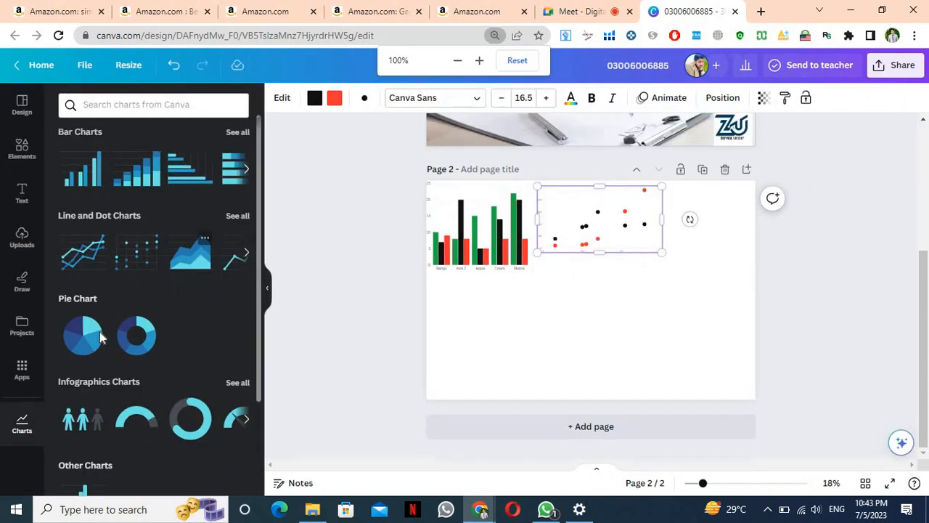
{"action": "key", "text": "ctrl+plus"}
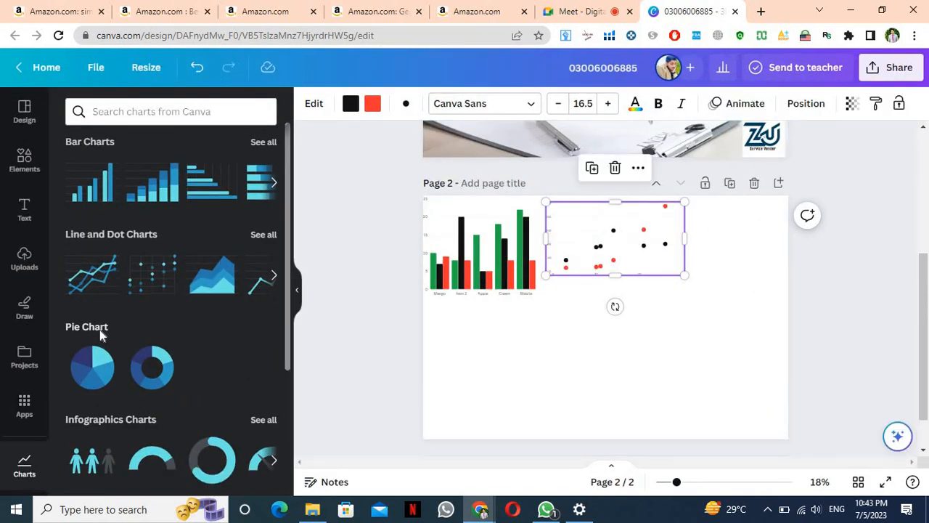
{"action": "key", "text": "ctrl+minus"}
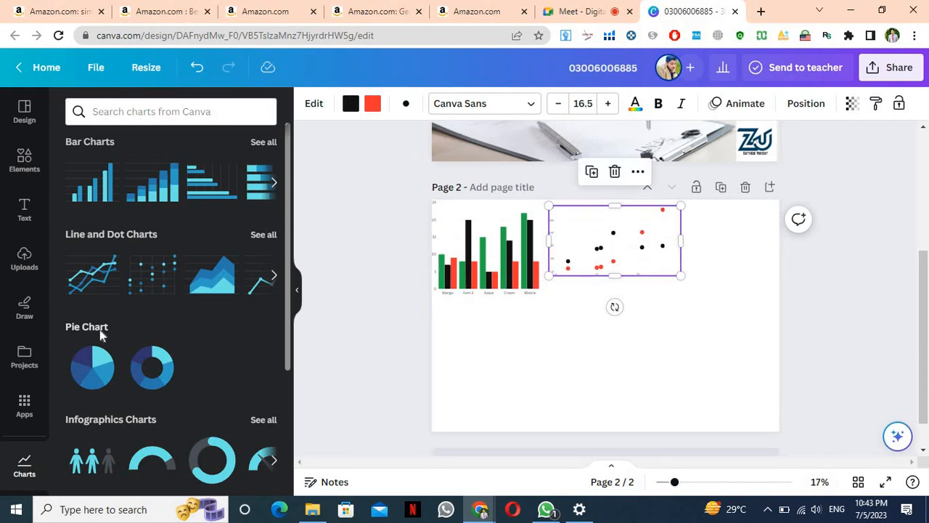
Open a blank browser tab at 90% zoom and switch back to the Canva design
{"action": "left_click", "coordinate": [760, 13]}
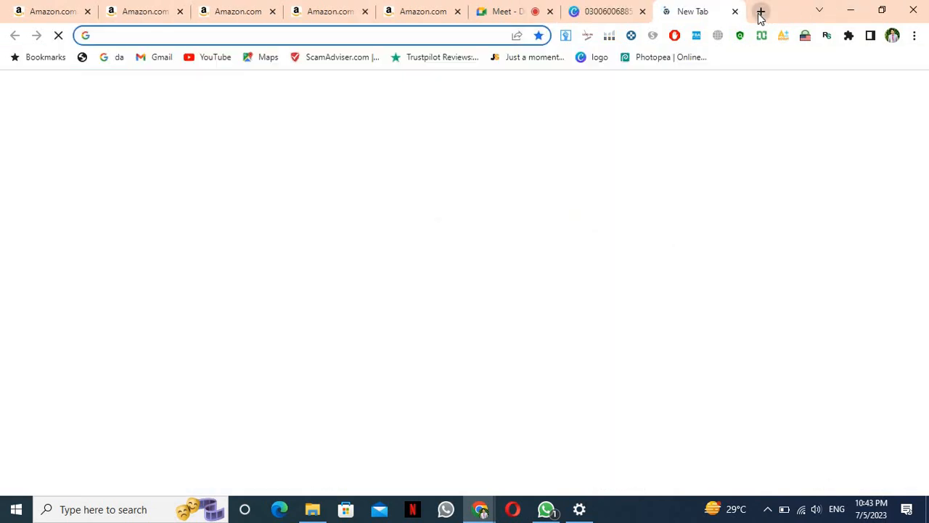
{"action": "key", "text": "ctrl+minus"}
{"action": "key", "text": "ctrl+minus"}
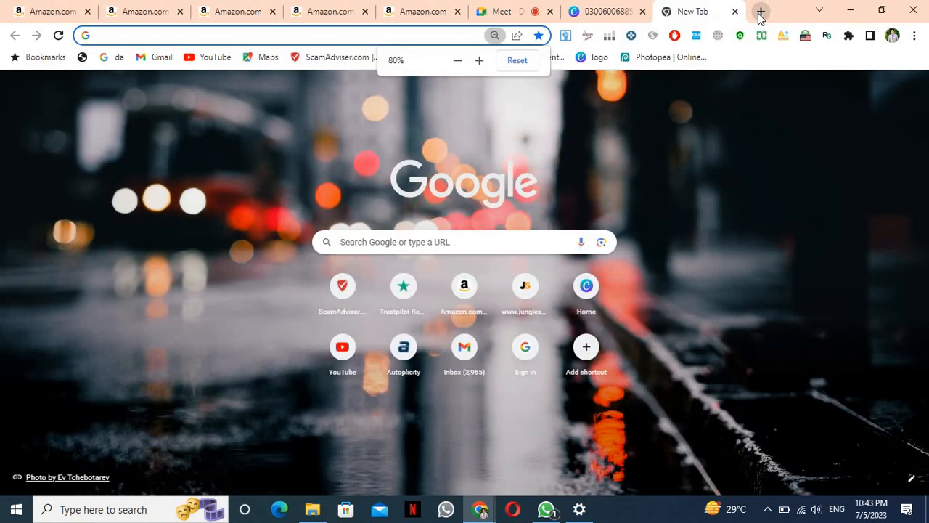
{"action": "key", "text": "ctrl+plus"}
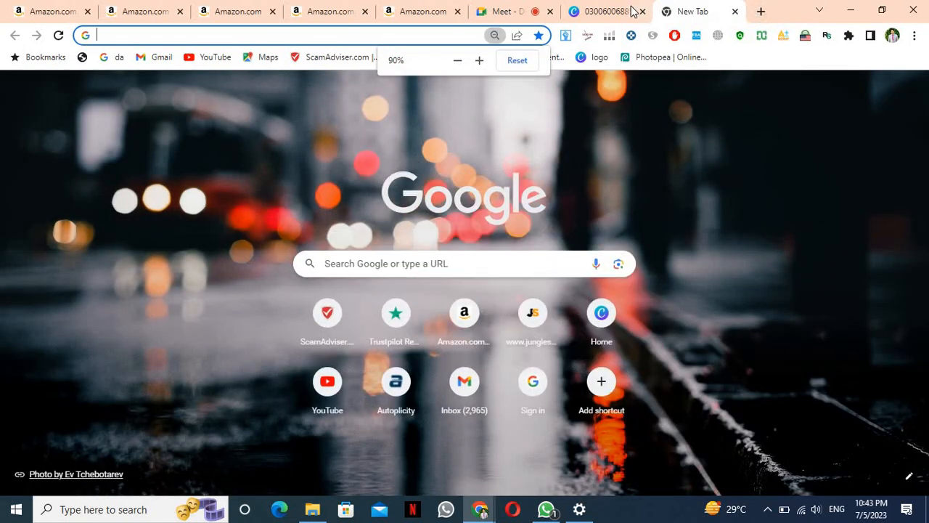
{"action": "left_click", "coordinate": [630, 11]}
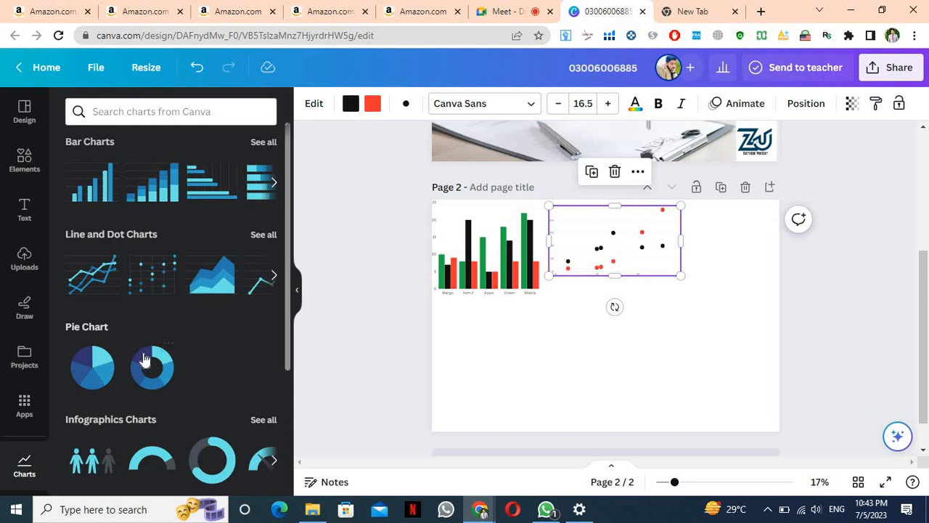
Add a pie chart and colour Item 5 red, Item 4 green and Item 3 black
{"action": "left_click", "coordinate": [82, 367]}
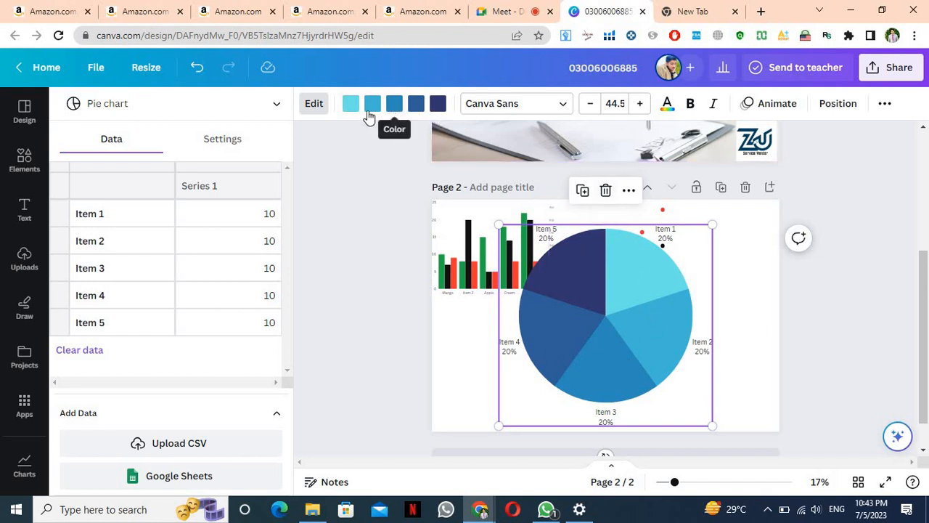
{"action": "left_click", "coordinate": [226, 222]}
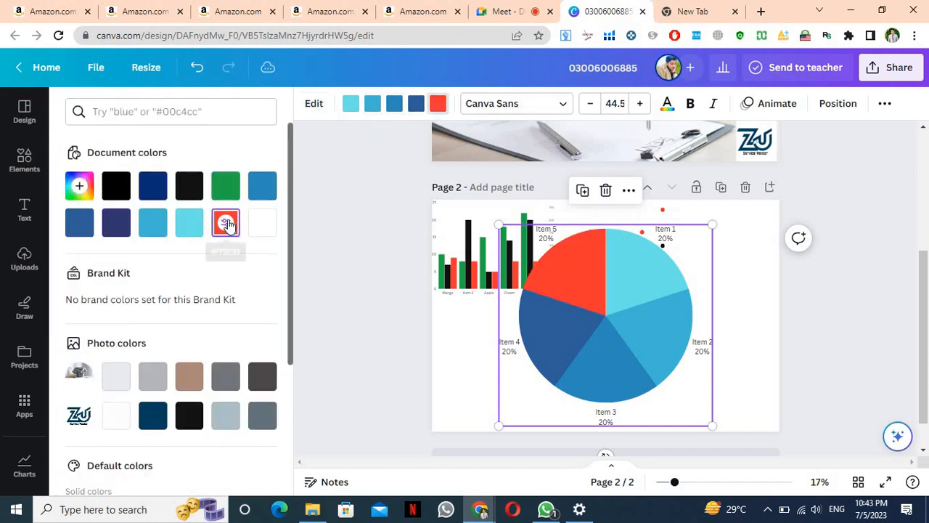
{"action": "left_click", "coordinate": [415, 104]}
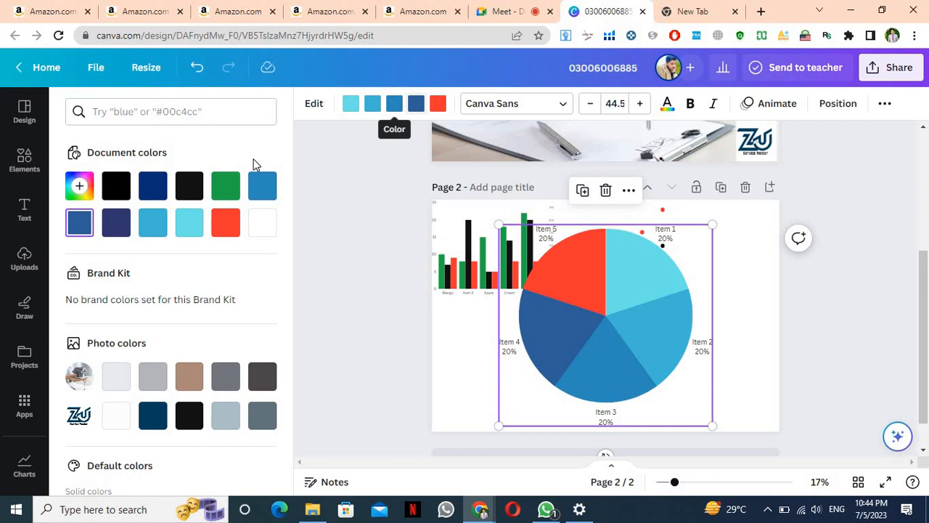
{"action": "left_click", "coordinate": [225, 185]}
{"action": "left_click", "coordinate": [394, 104]}
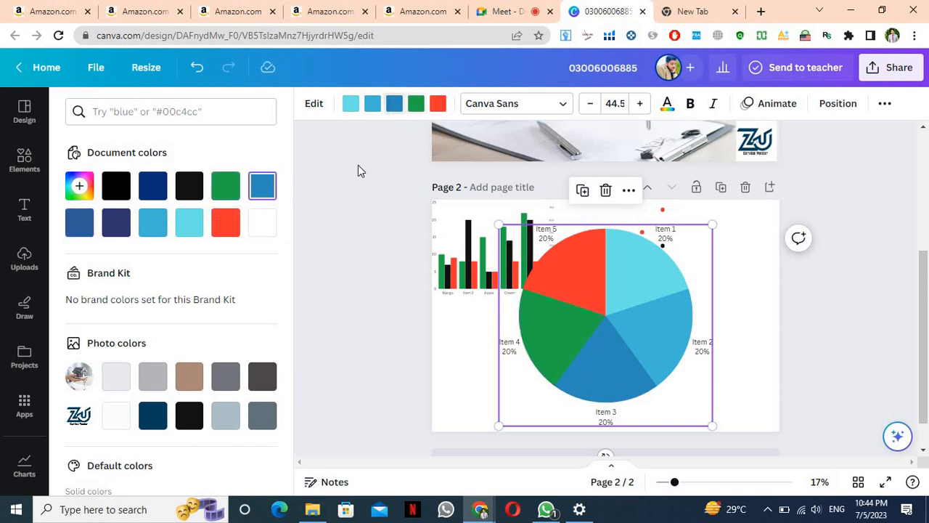
{"action": "left_click", "coordinate": [190, 415]}
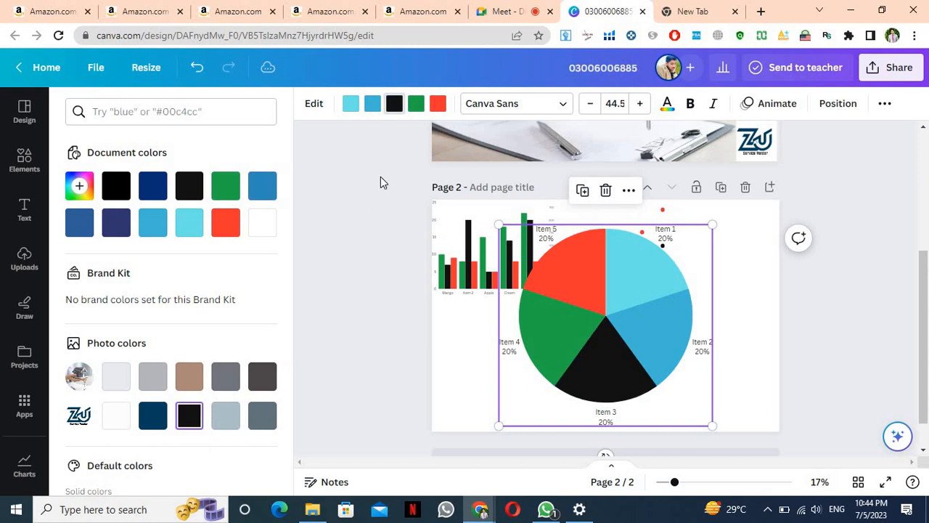
Colour the Item 2 slice orange and the Item 1 slice violet
{"action": "left_click", "coordinate": [373, 104]}
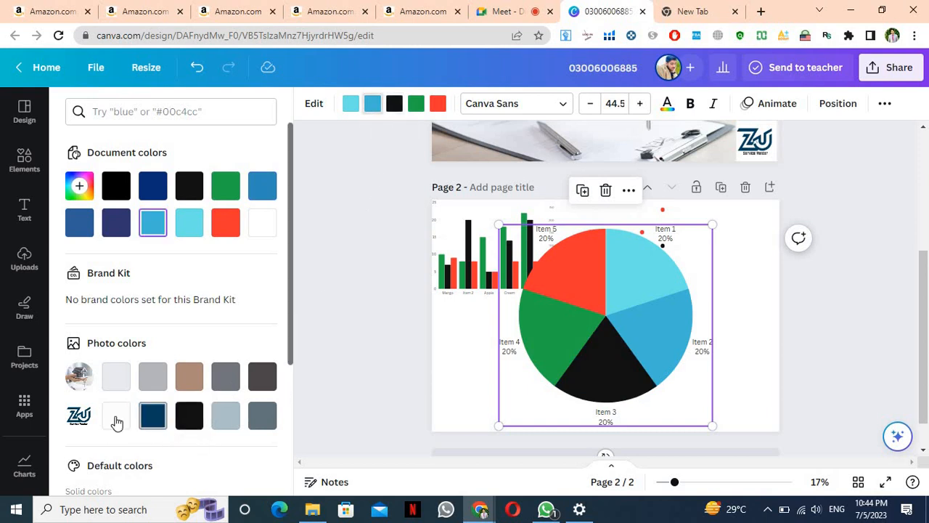
{"action": "scroll", "coordinate": [116, 421], "scroll_direction": "down", "scroll_amount": 3}
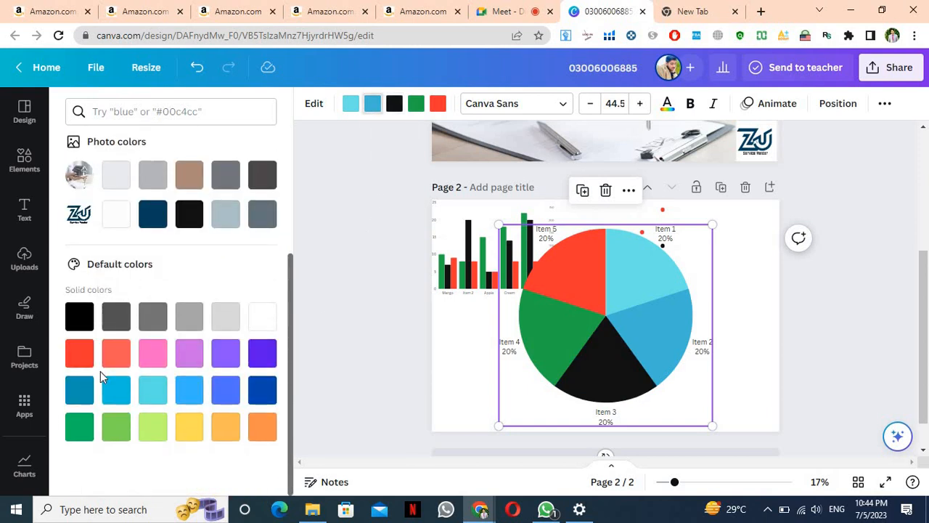
{"action": "left_click", "coordinate": [263, 431]}
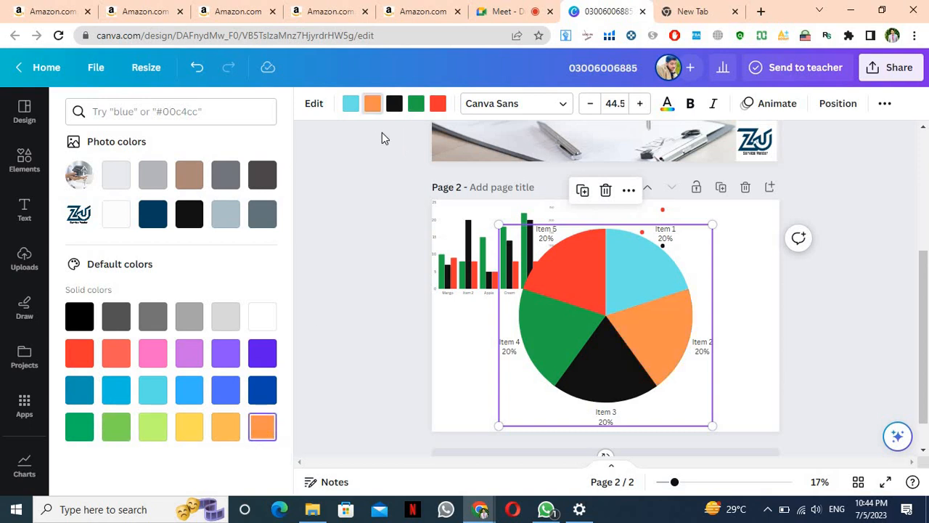
{"action": "left_click", "coordinate": [350, 103]}
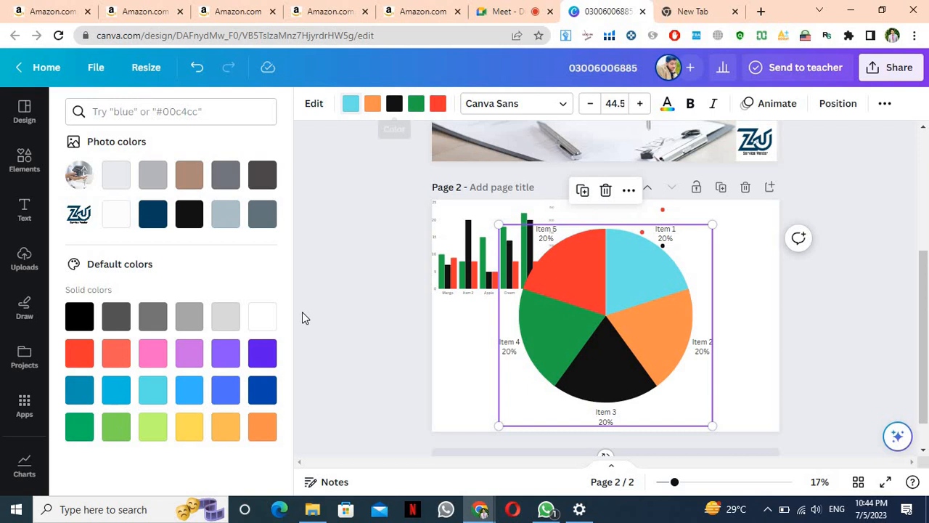
{"action": "left_click", "coordinate": [255, 357]}
{"action": "scroll", "coordinate": [255, 359], "scroll_direction": "up", "scroll_amount": 3}
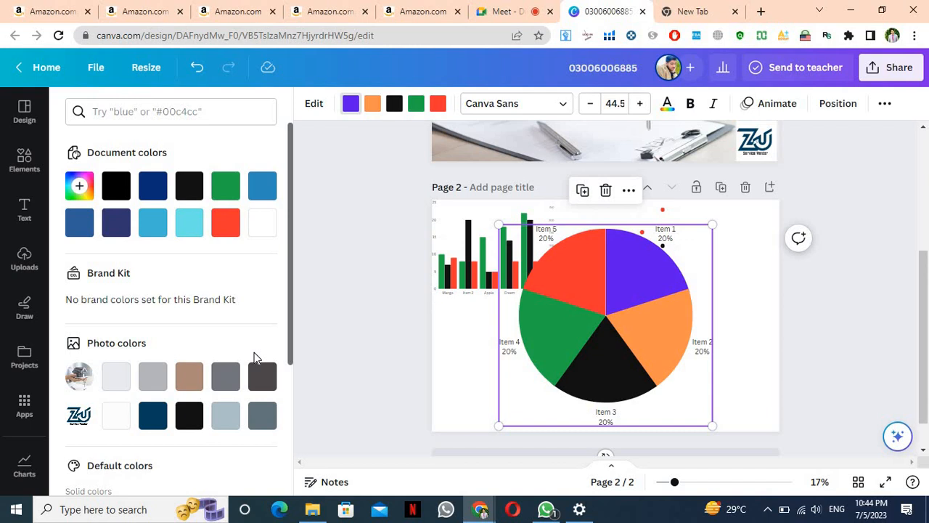
Glance at the meeting and new browser tabs, then come back to the Canva design
{"action": "left_click", "coordinate": [518, 16]}
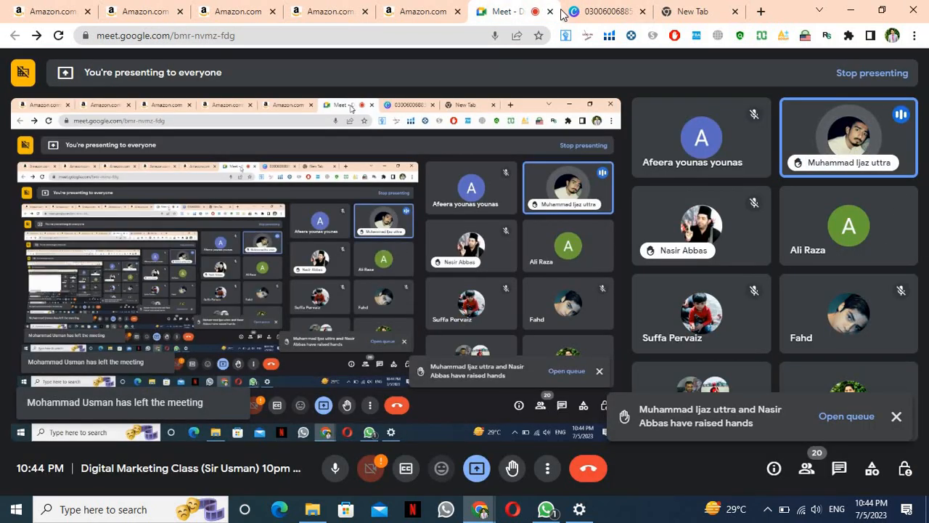
{"action": "left_click", "coordinate": [673, 11]}
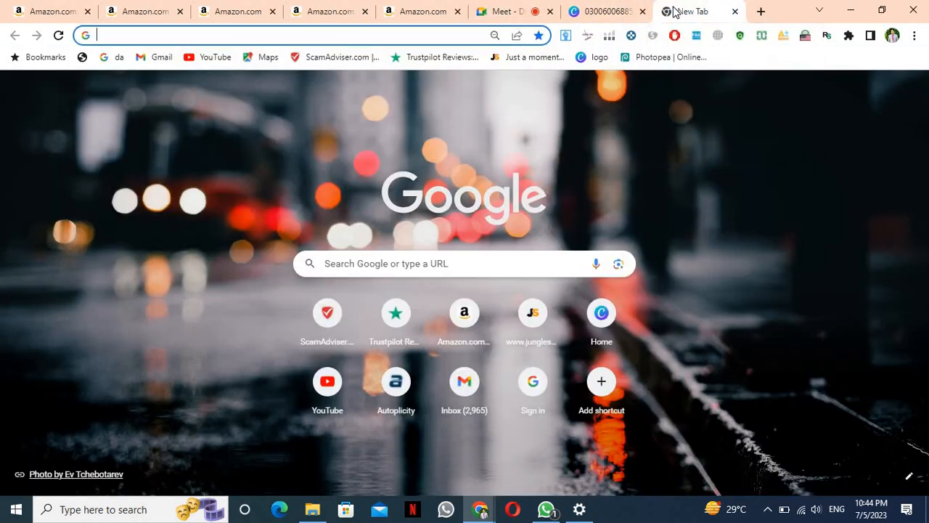
{"action": "left_click", "coordinate": [620, 8]}
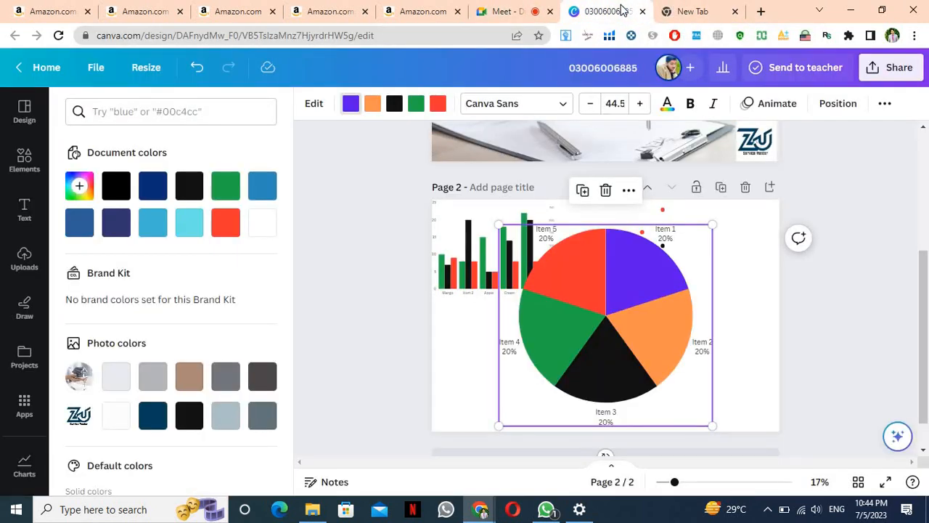
In the pie chart's settings, switch slice labels to Numbers and back to Percentages
{"action": "double_click", "coordinate": [559, 301]}
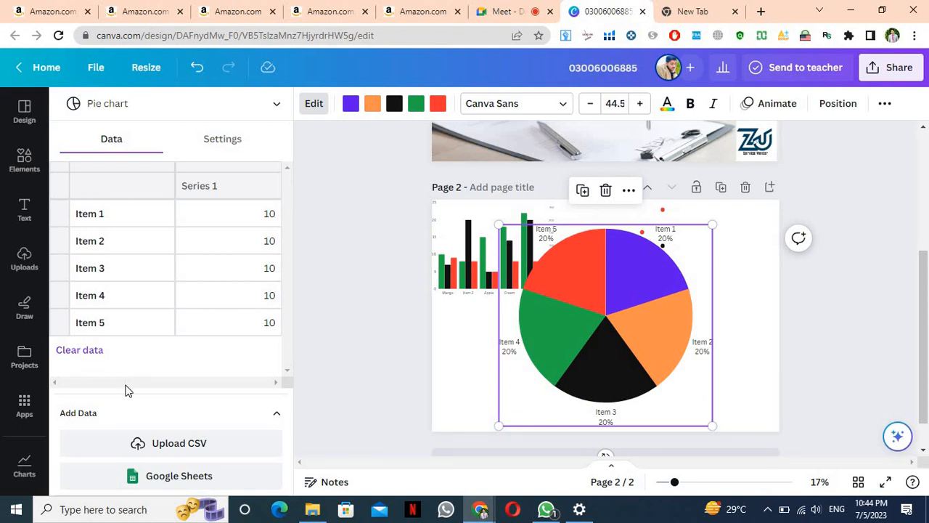
{"action": "left_click", "coordinate": [238, 140]}
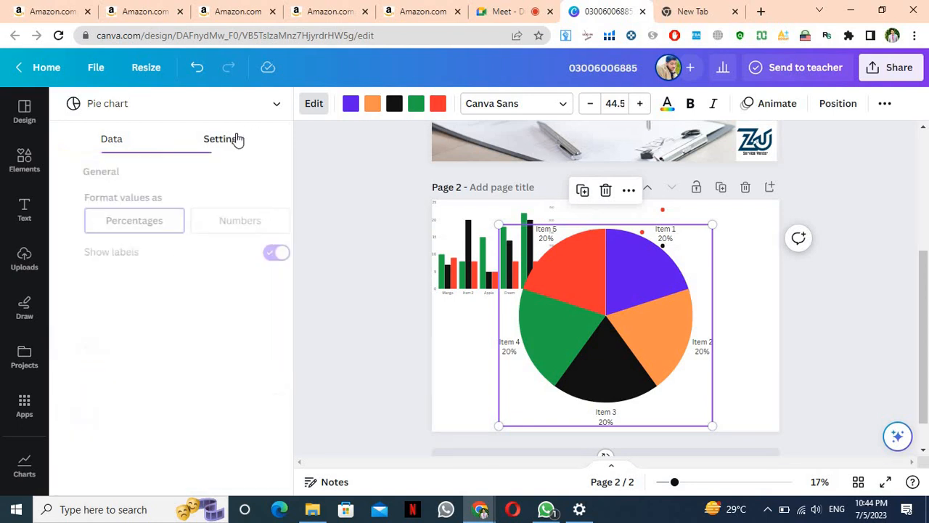
{"action": "left_click", "coordinate": [230, 221]}
{"action": "left_click", "coordinate": [125, 229]}
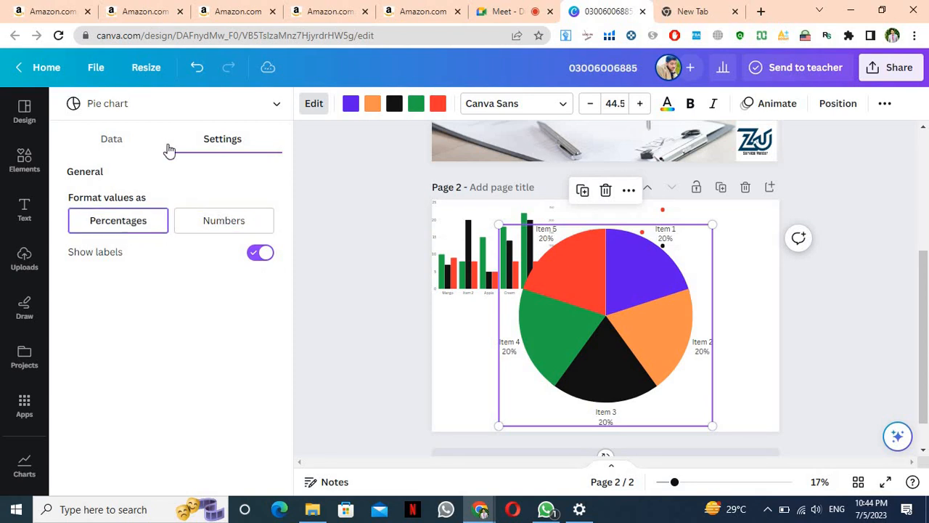
Return to the data table, check Item 2's row options, and leave the chart editor
{"action": "left_click", "coordinate": [154, 143]}
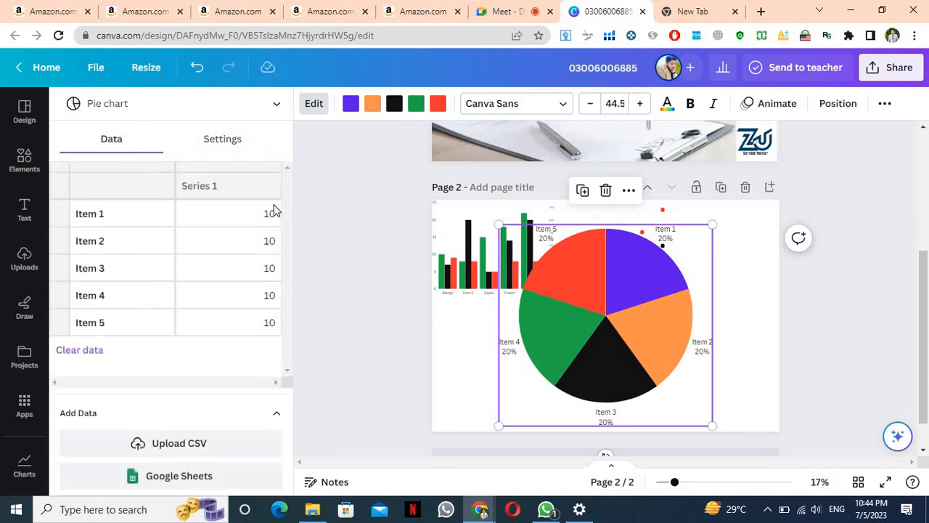
{"action": "right_click", "coordinate": [236, 237]}
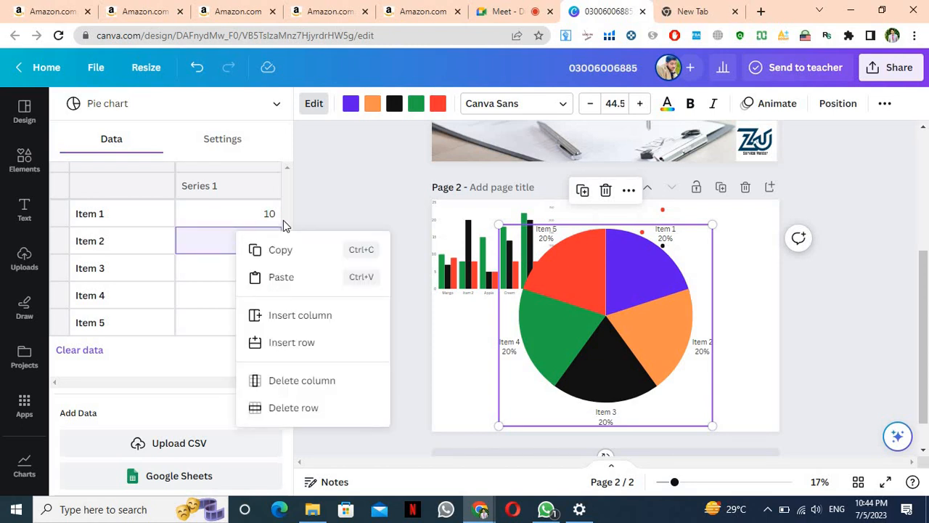
{"action": "left_click", "coordinate": [351, 188]}
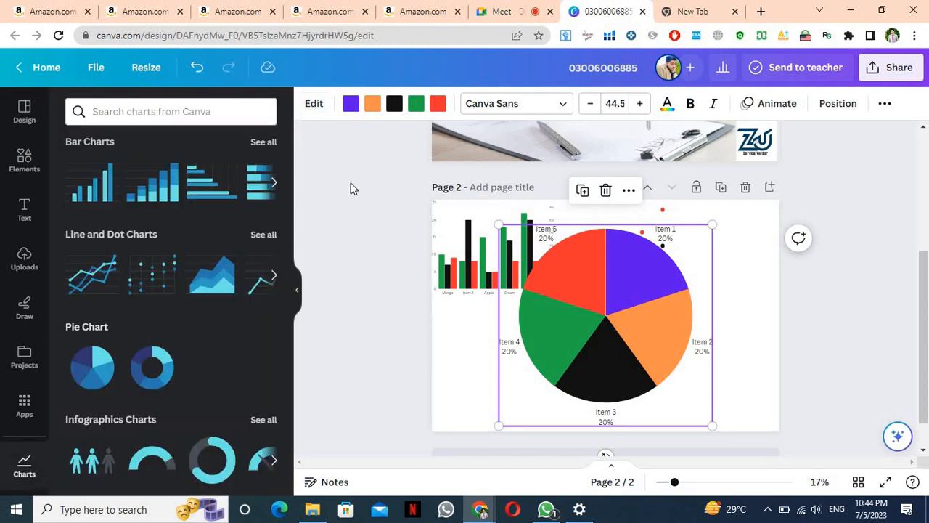
{"action": "scroll", "coordinate": [351, 188], "scroll_direction": "down", "scroll_amount": 1}
{"action": "scroll", "coordinate": [350, 188], "scroll_direction": "up", "scroll_amount": 2}
{"action": "scroll", "coordinate": [351, 188], "scroll_direction": "down", "scroll_amount": 1}
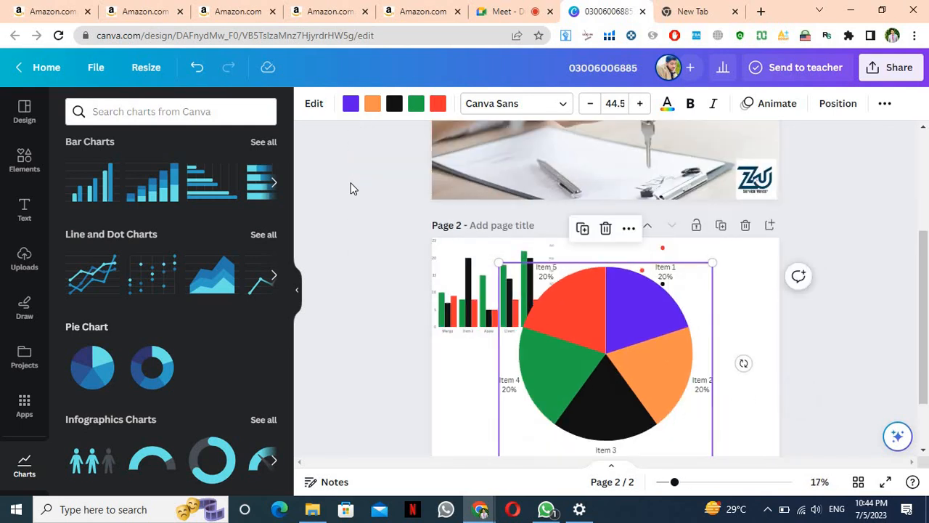
{"action": "left_click", "coordinate": [682, 8]}
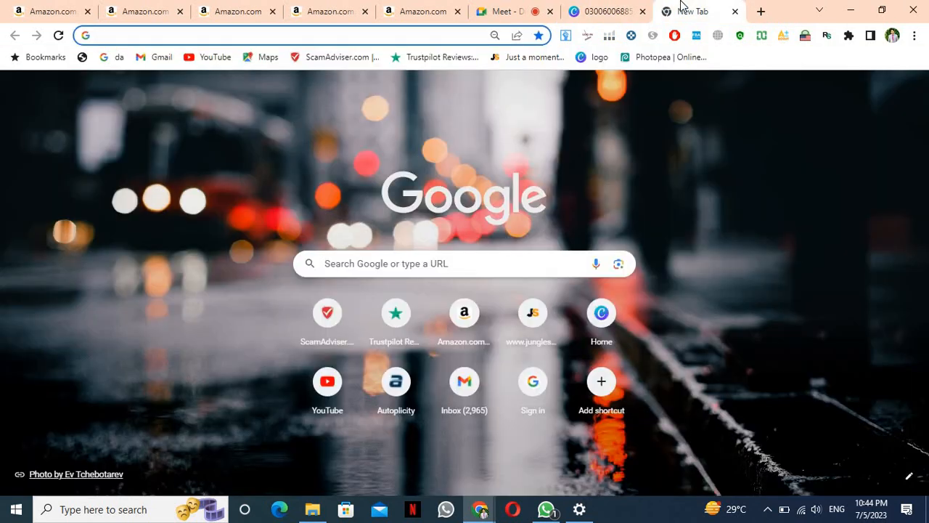
{"action": "key", "text": "ctrl+minus"}
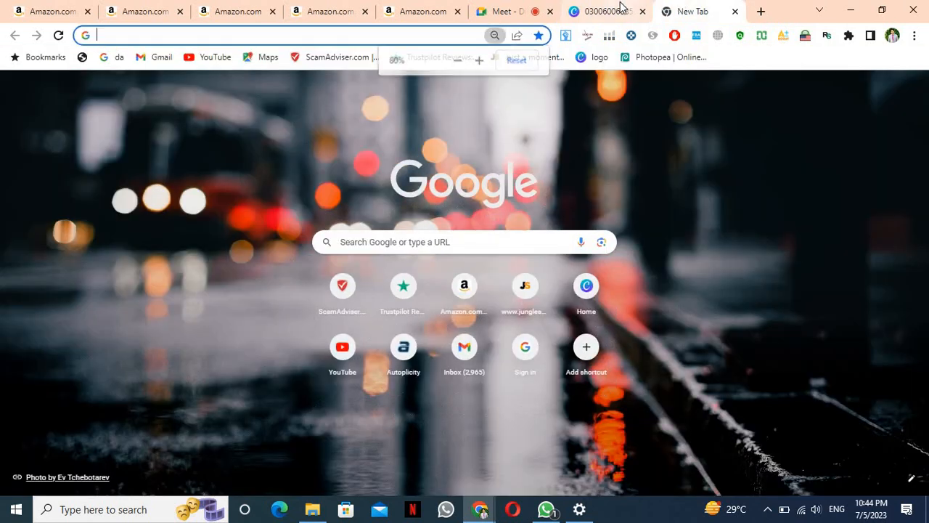
{"action": "left_click", "coordinate": [619, 9]}
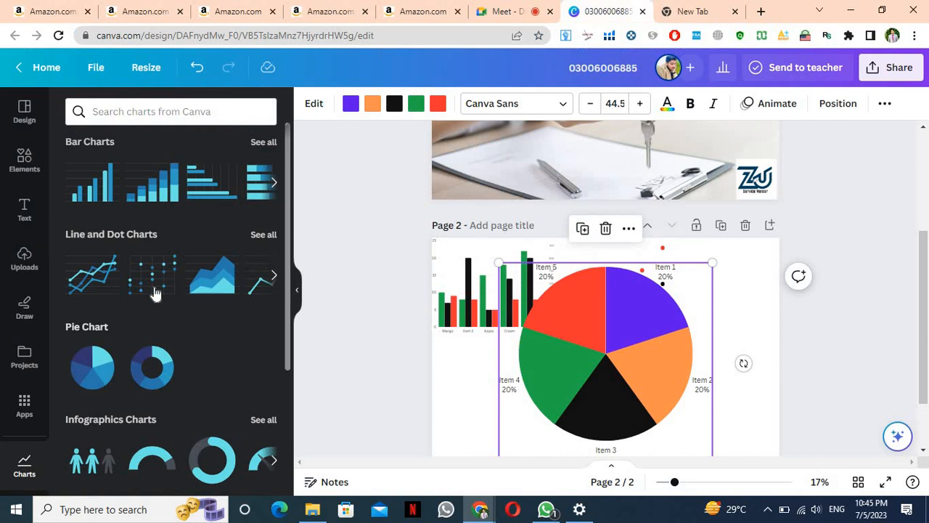
{"action": "left_click", "coordinate": [512, 10]}
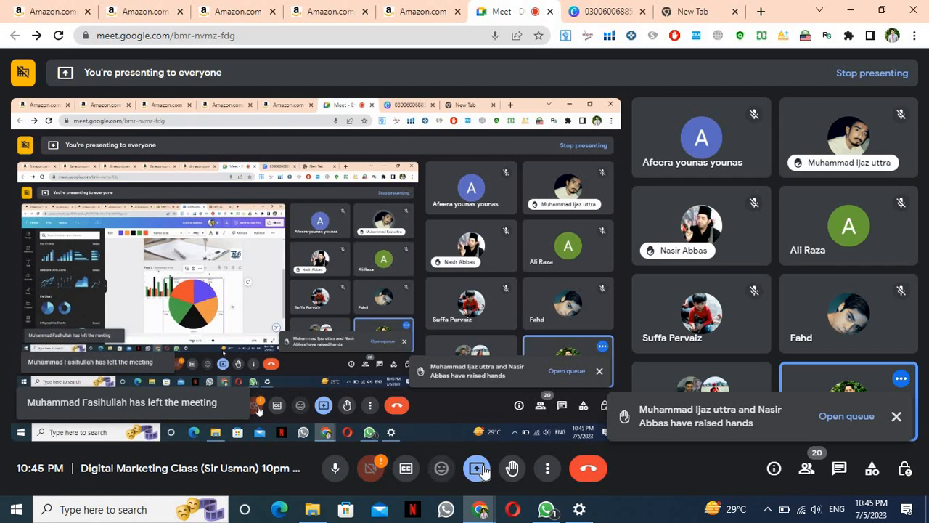
{"action": "left_click", "coordinate": [477, 468]}
{"action": "left_click", "coordinate": [693, 10]}
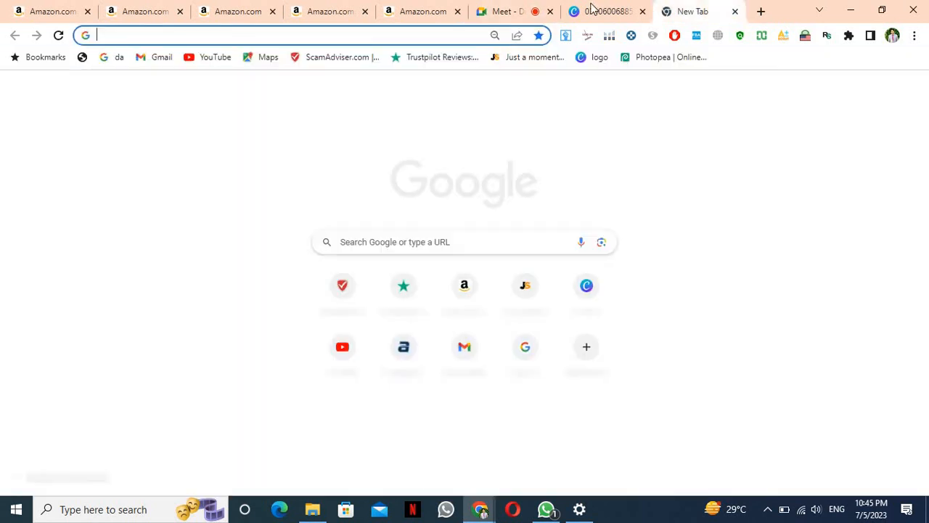
{"action": "left_click", "coordinate": [592, 10]}
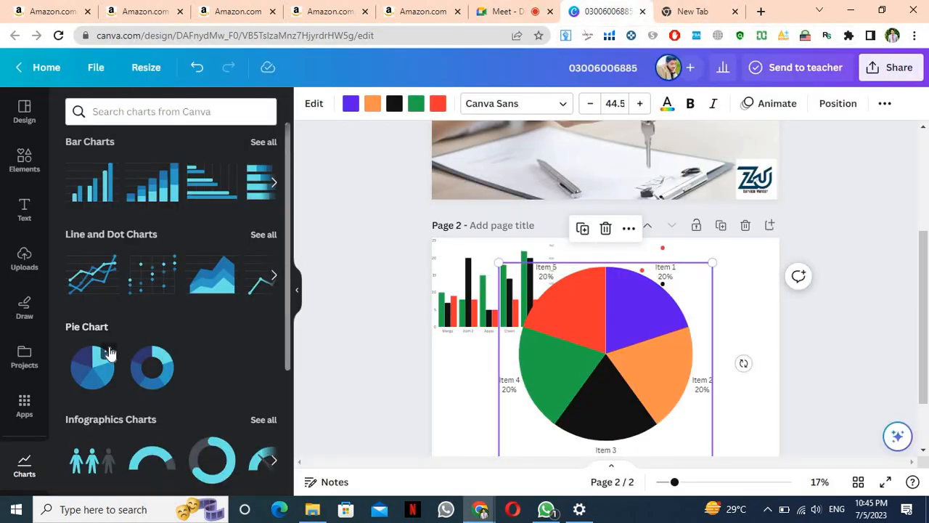
Start a new pie chart data row below Item 5 labelled goole
{"action": "scroll", "coordinate": [98, 355], "scroll_direction": "down", "scroll_amount": 2}
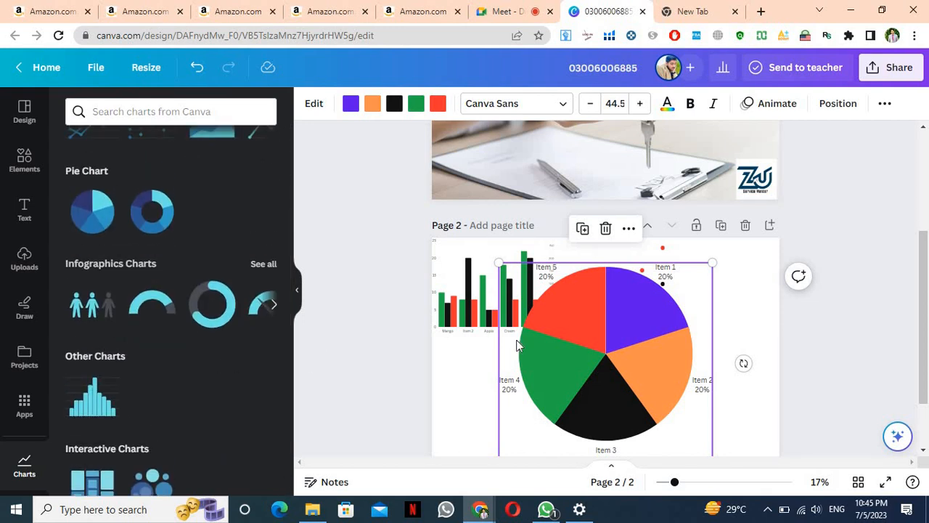
{"action": "double_click", "coordinate": [601, 358]}
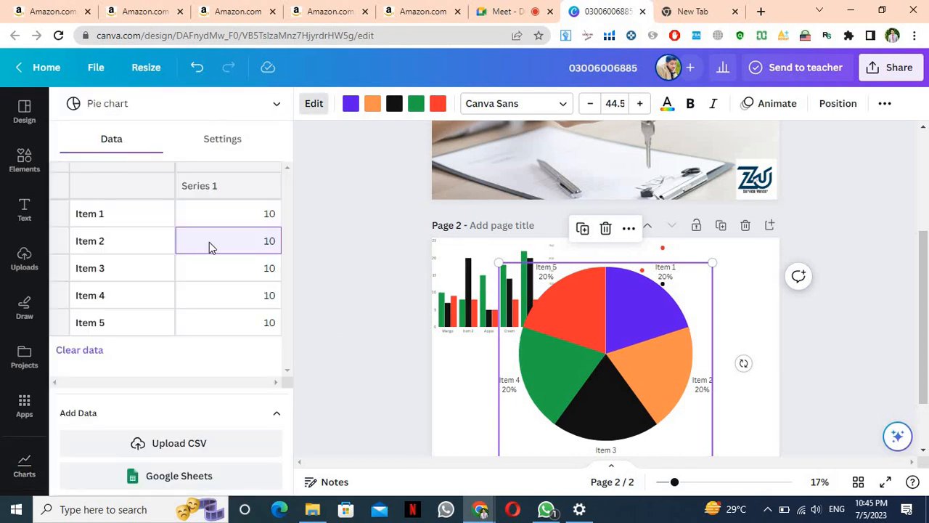
{"action": "left_click", "coordinate": [109, 323]}
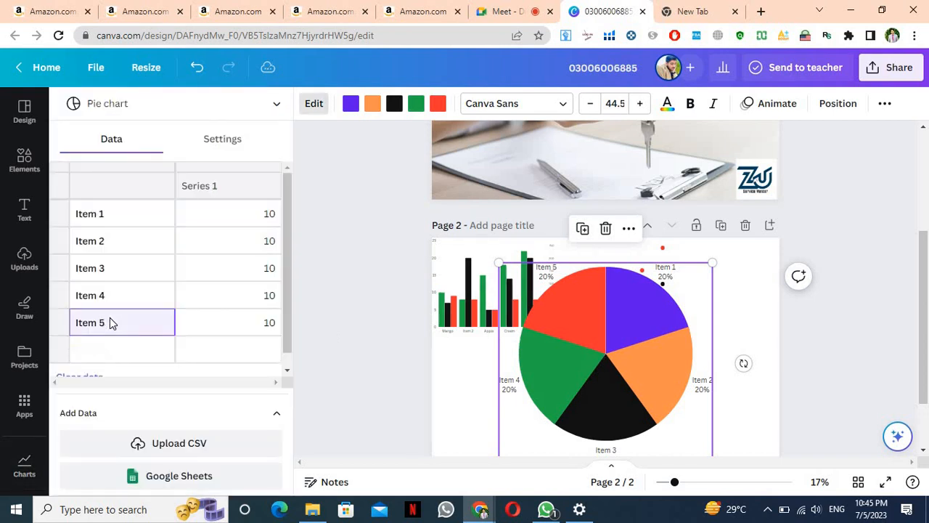
{"action": "left_click", "coordinate": [118, 347]}
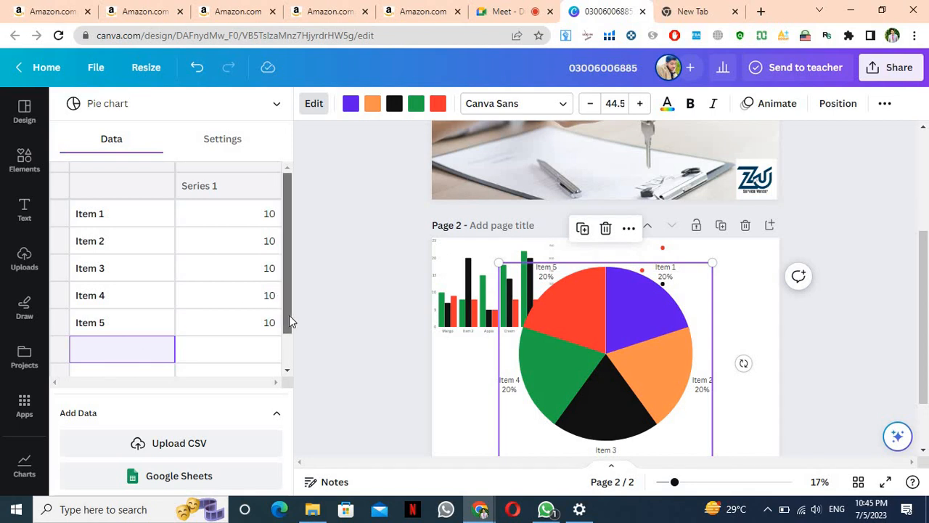
{"action": "scroll", "coordinate": [289, 315], "scroll_direction": "down", "scroll_amount": 2}
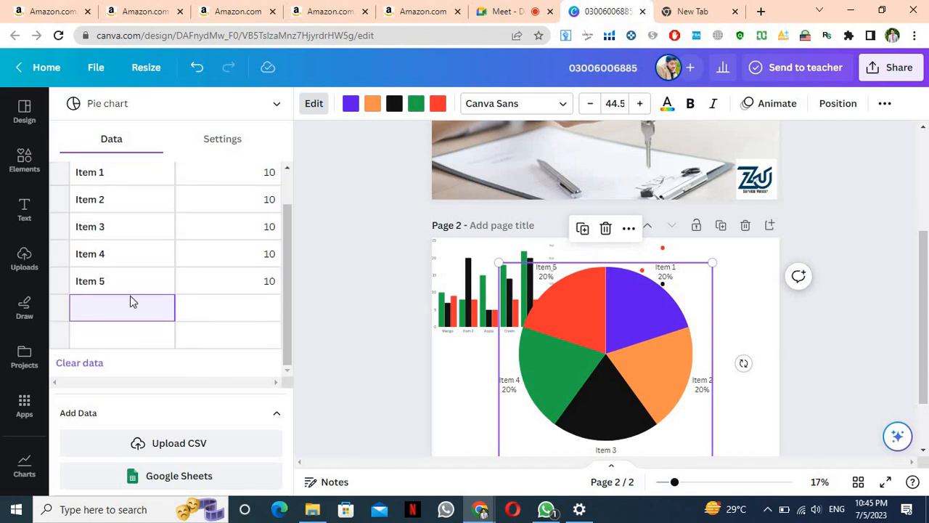
{"action": "left_click", "coordinate": [131, 287]}
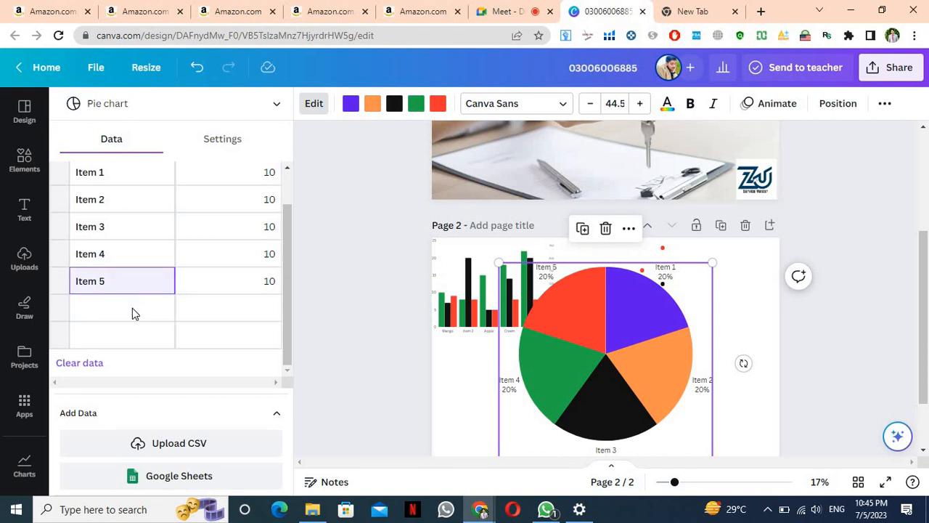
{"action": "left_click", "coordinate": [132, 312]}
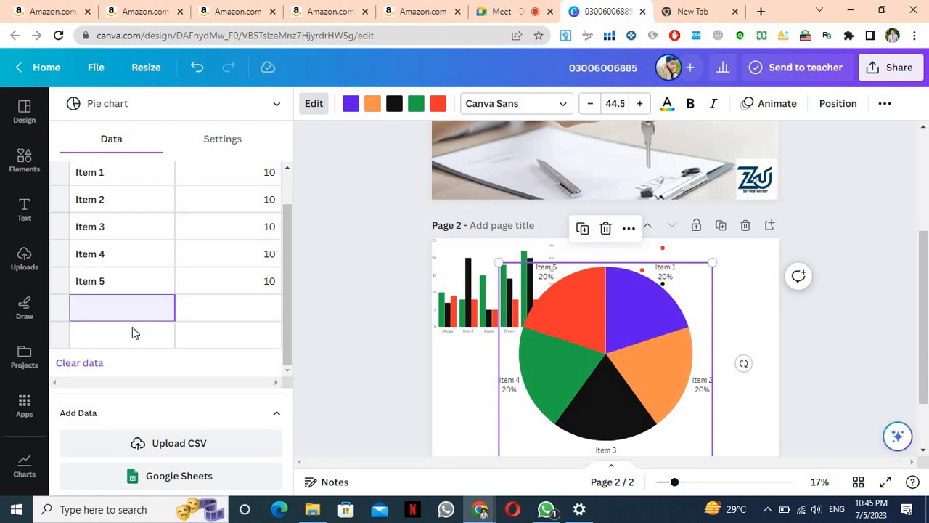
{"action": "left_click", "coordinate": [132, 333]}
{"action": "left_click", "coordinate": [130, 364]}
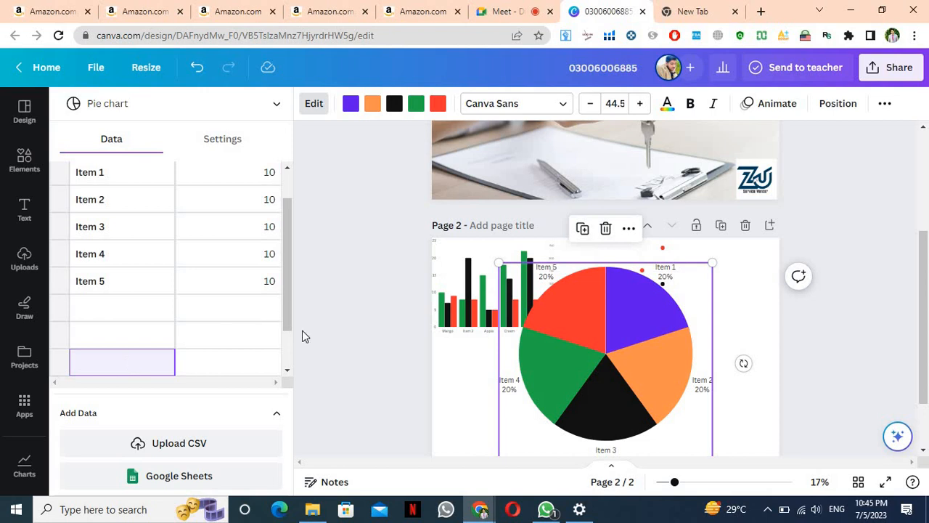
{"action": "scroll", "coordinate": [291, 368], "scroll_direction": "down", "scroll_amount": 2}
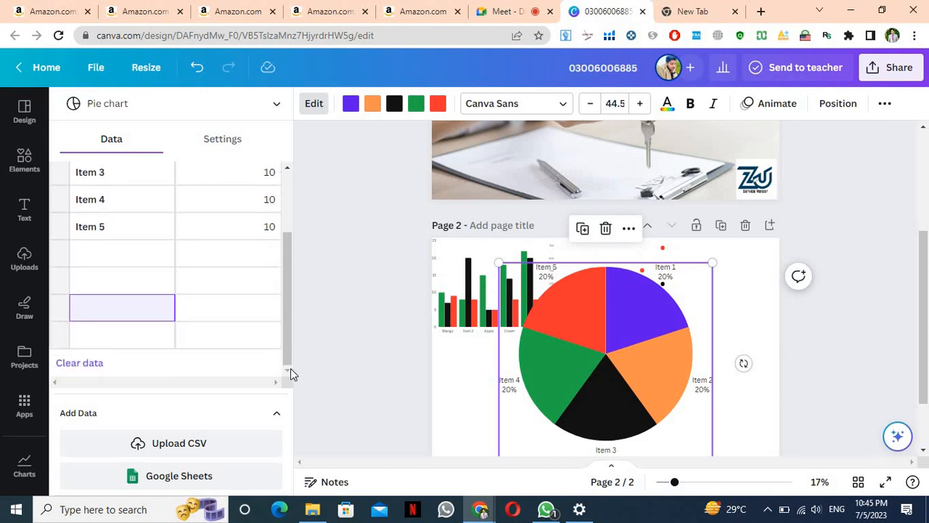
{"action": "left_click", "coordinate": [160, 259]}
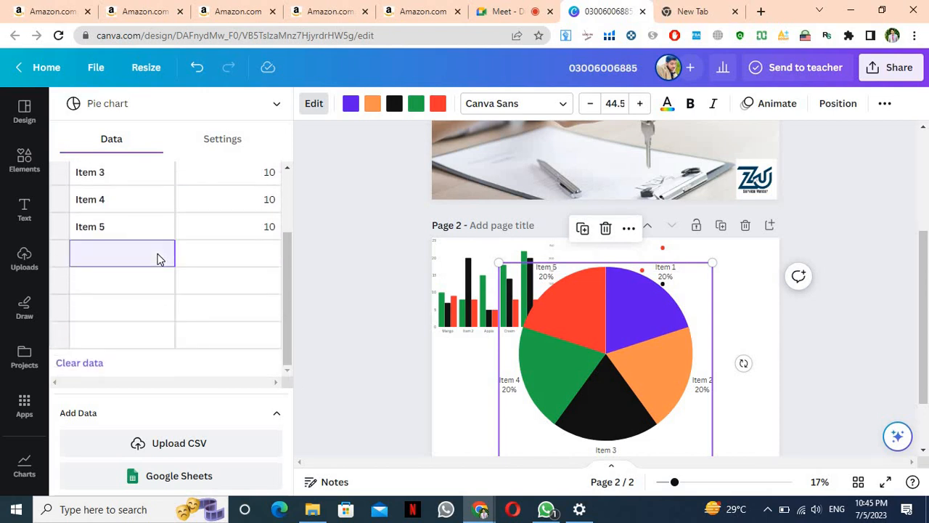
{"action": "type", "text": "goole"}
{"action": "key", "text": "Escape"}
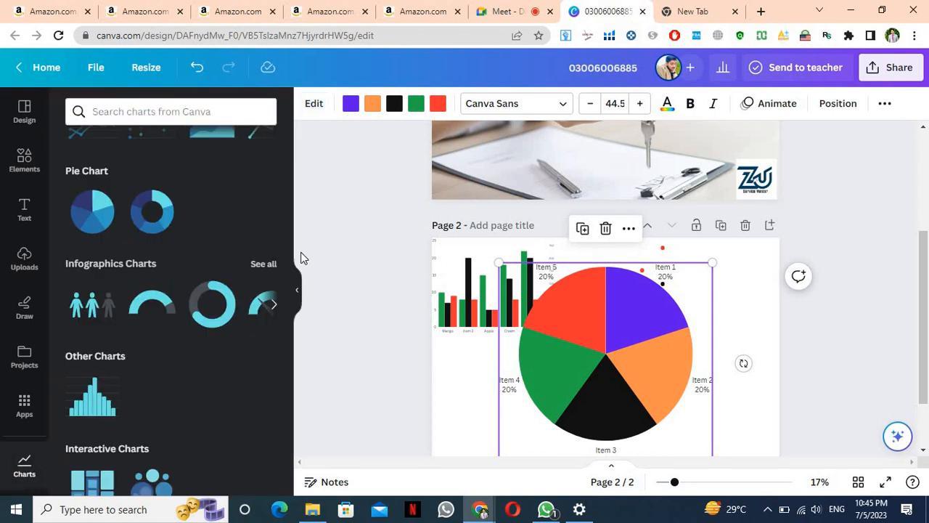
Give goole the value 10, then change it to 90 so it fills 64.3%
{"action": "double_click", "coordinate": [551, 300]}
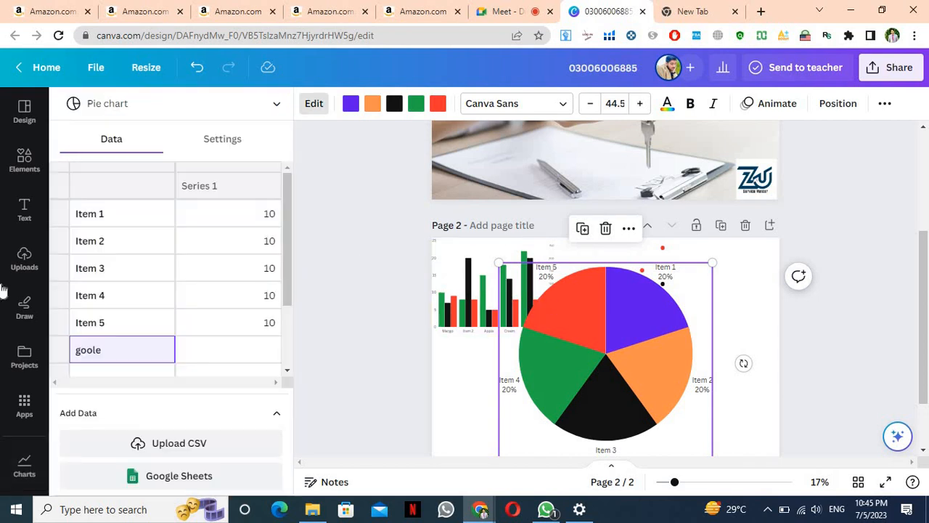
{"action": "left_click", "coordinate": [228, 350]}
{"action": "type", "text": "10"}
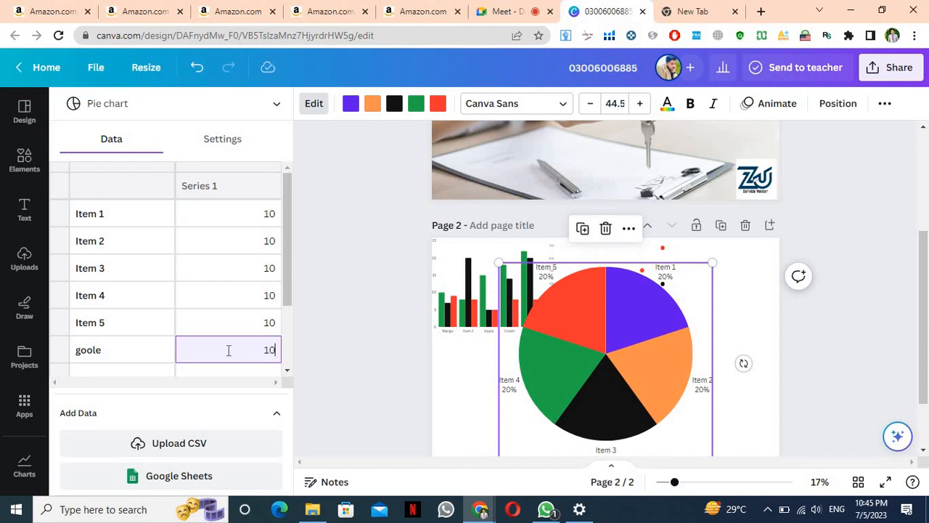
{"action": "key", "text": "Return"}
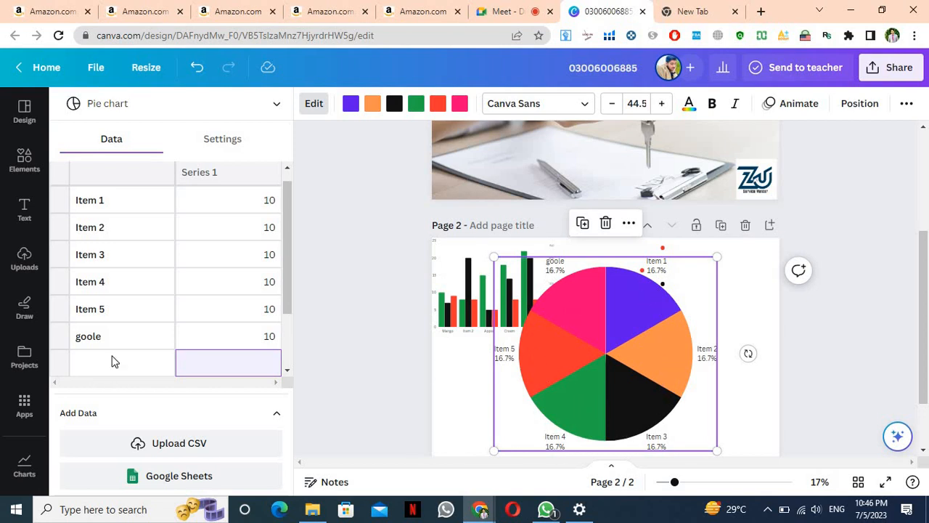
{"action": "left_click", "coordinate": [247, 337]}
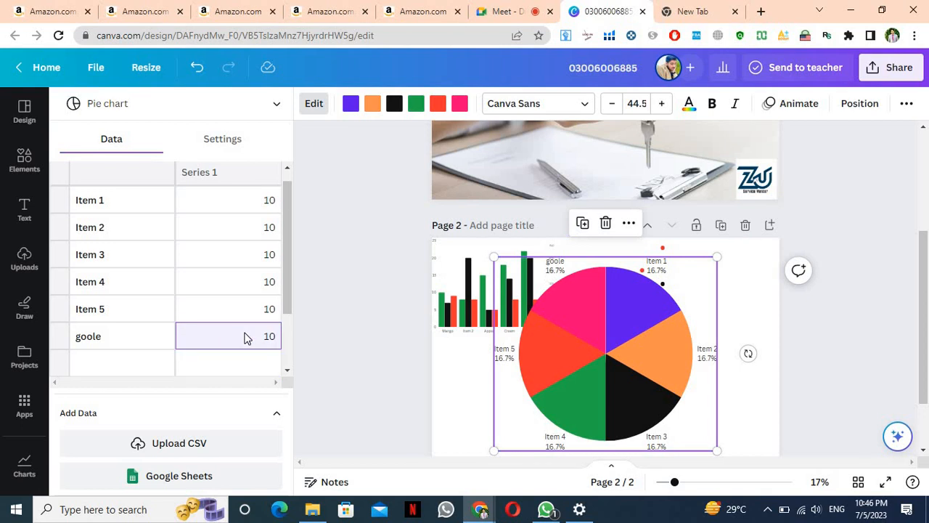
{"action": "type", "text": "90"}
{"action": "key", "text": "Return"}
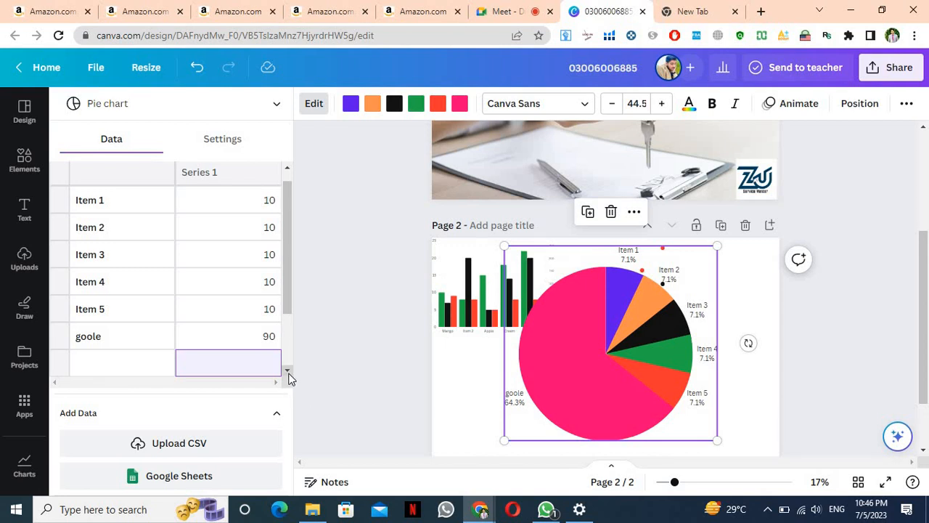
{"action": "scroll", "coordinate": [290, 374], "scroll_direction": "down", "scroll_amount": 3}
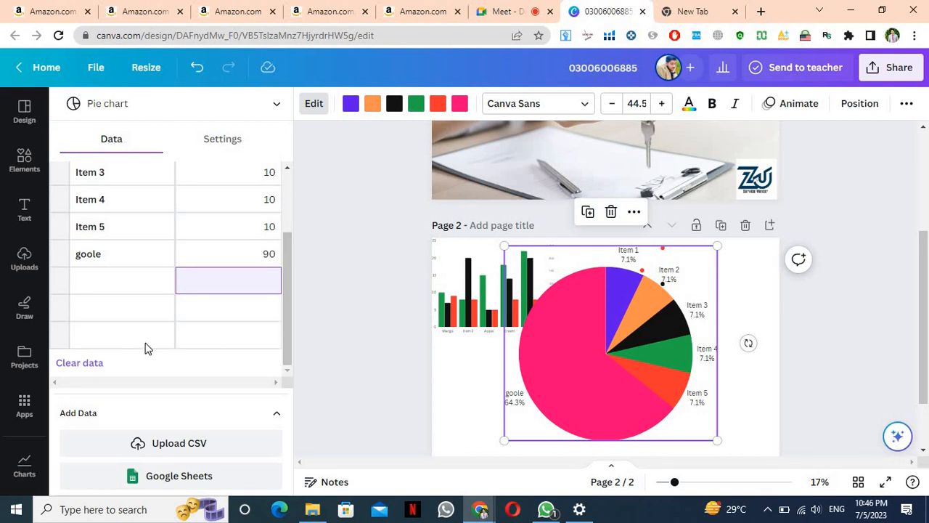
Clear the goole and Item 5 labels and values, then close the data editor
{"action": "left_click", "coordinate": [98, 263]}
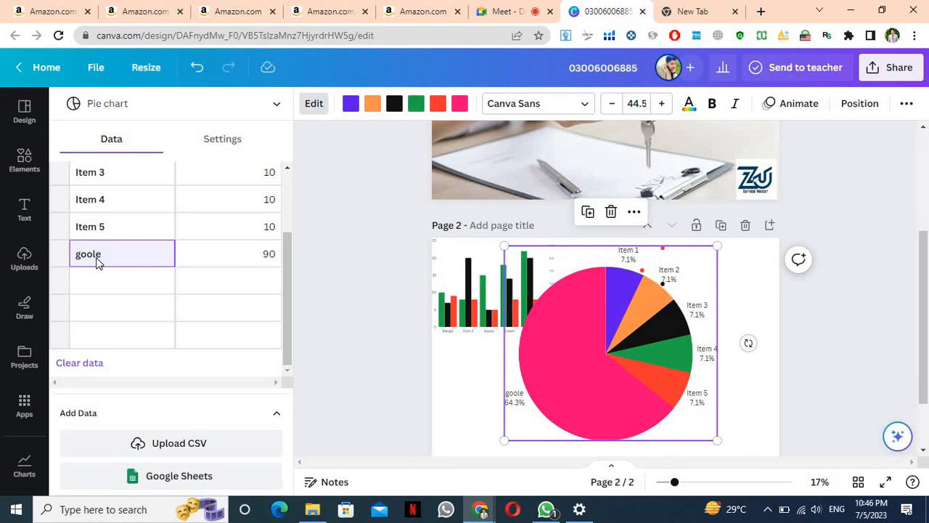
{"action": "key", "text": "Delete"}
{"action": "left_click", "coordinate": [189, 252]}
{"action": "key", "text": "Delete"}
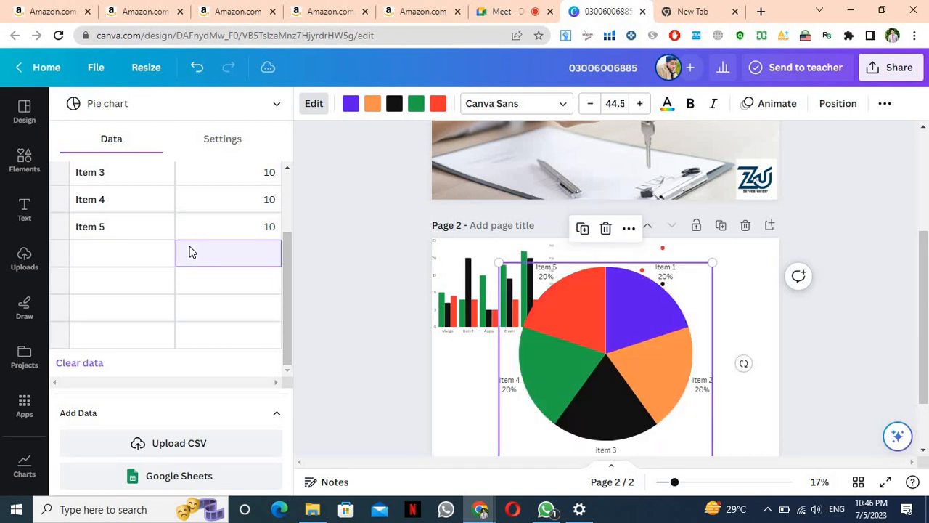
{"action": "left_click", "coordinate": [133, 227]}
{"action": "key", "text": "Delete"}
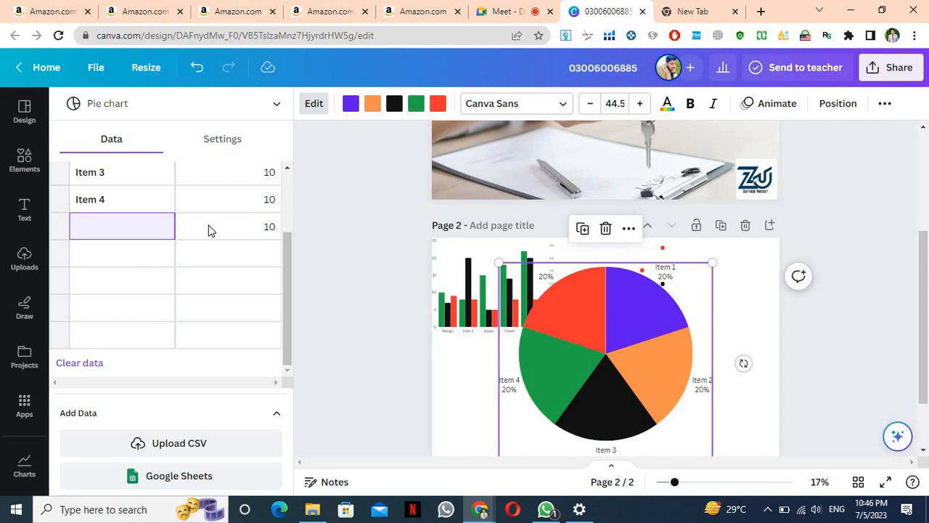
{"action": "left_click", "coordinate": [209, 230]}
{"action": "key", "text": "Delete"}
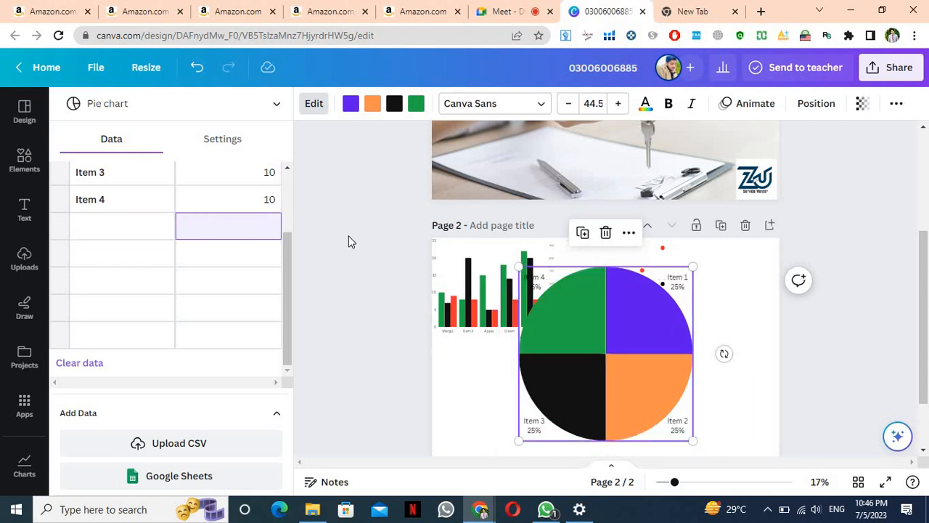
{"action": "key", "text": "Escape"}
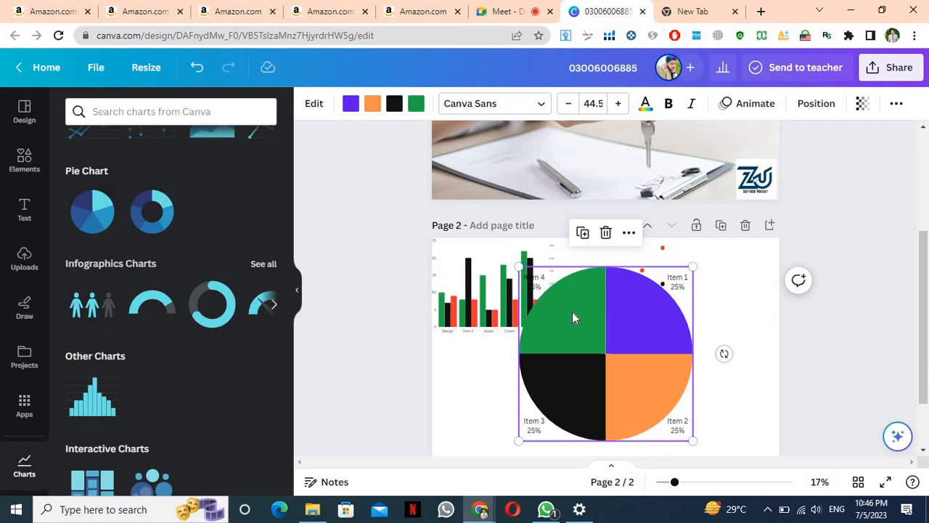
Add a blue donut chart, shrink the pie chart to the right edge, then return Home
{"action": "left_click", "coordinate": [152, 223]}
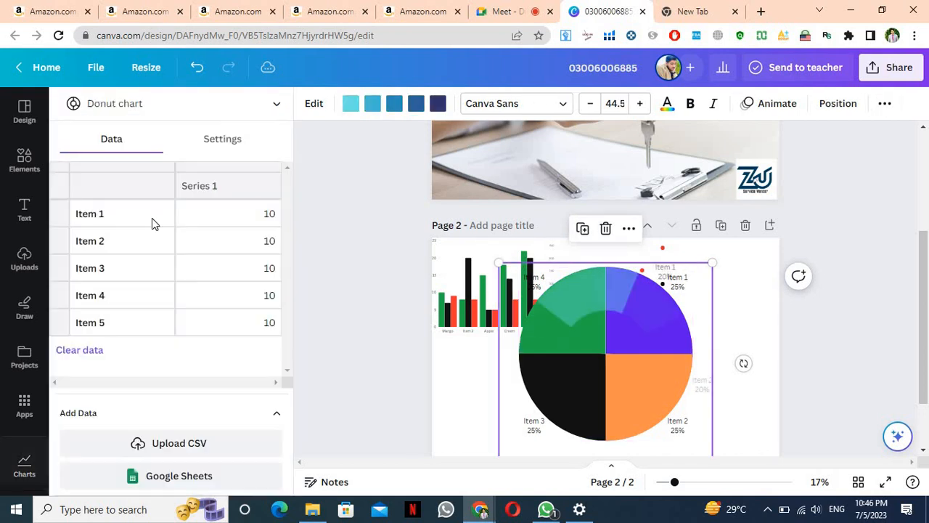
{"action": "left_click_drag", "start_coordinate": [617, 332], "coordinate": [508, 235]}
{"action": "left_click", "coordinate": [662, 392]}
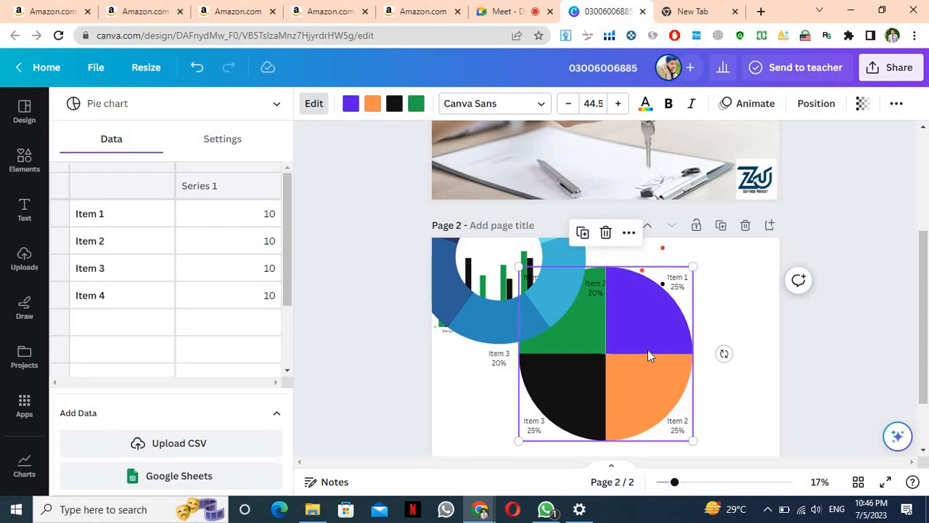
{"action": "left_click_drag", "start_coordinate": [648, 355], "coordinate": [713, 335]}
{"action": "left_click_drag", "start_coordinate": [755, 415], "coordinate": [651, 313]}
{"action": "left_click_drag", "start_coordinate": [617, 285], "coordinate": [734, 282]}
{"action": "left_click_drag", "start_coordinate": [534, 282], "coordinate": [595, 349]}
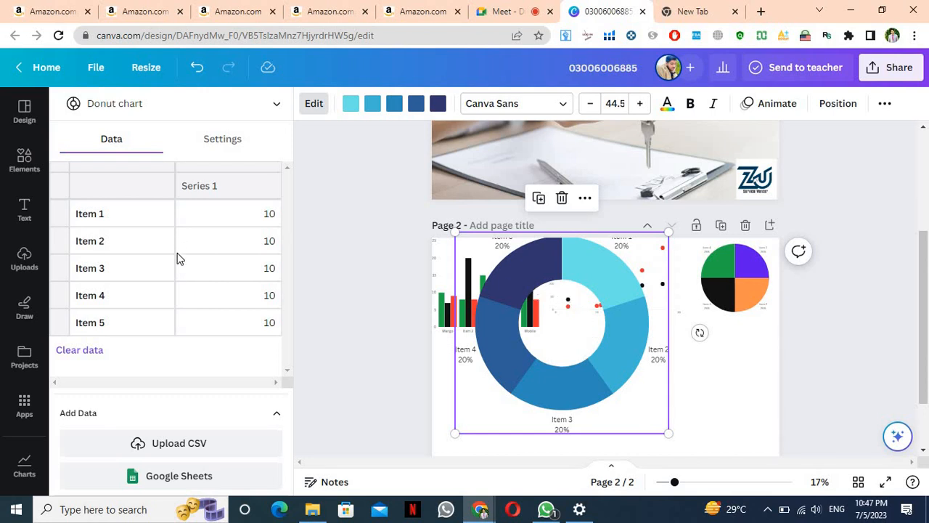
{"action": "left_click", "coordinate": [33, 67]}
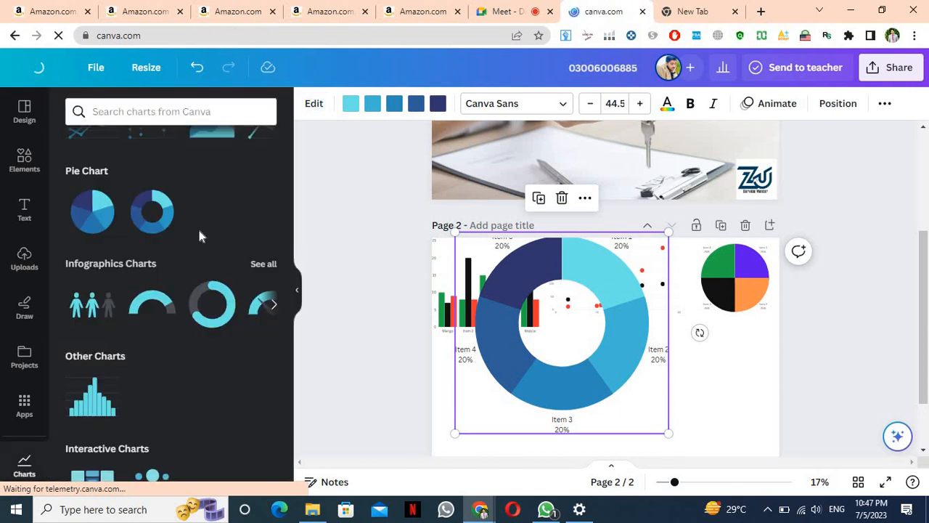
From Home, start a new design and choose the Custom size option
{"action": "scroll", "coordinate": [202, 236], "scroll_direction": "down", "scroll_amount": 1}
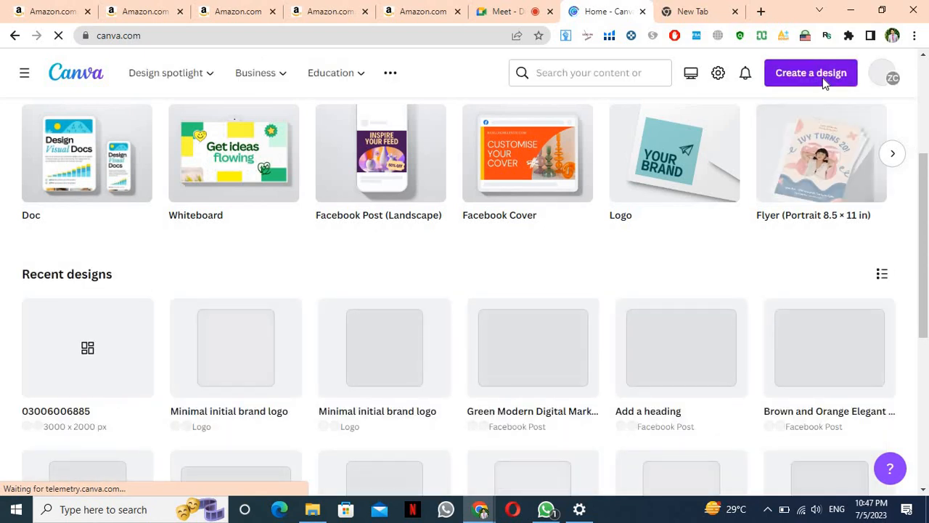
{"action": "left_click", "coordinate": [820, 85]}
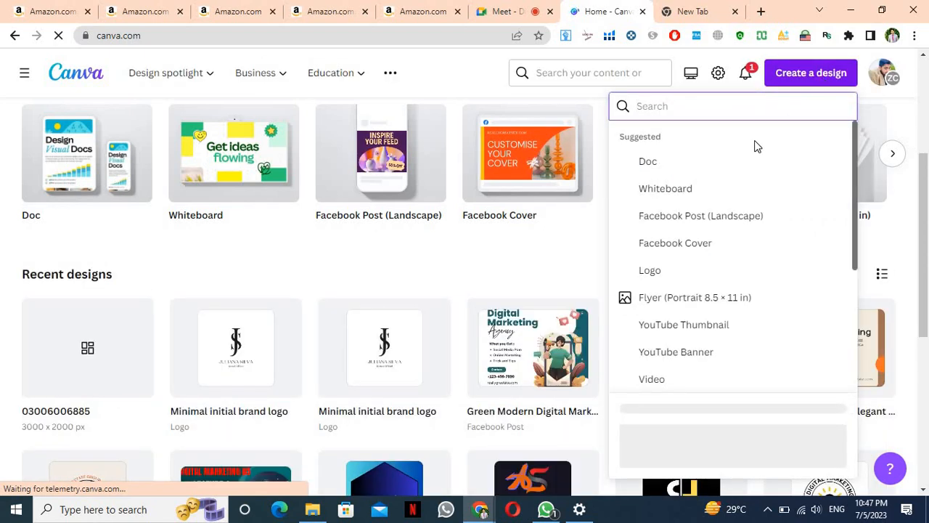
{"action": "scroll", "coordinate": [693, 272], "scroll_direction": "down", "scroll_amount": 1}
{"action": "scroll", "coordinate": [693, 272], "scroll_direction": "down", "scroll_amount": 3}
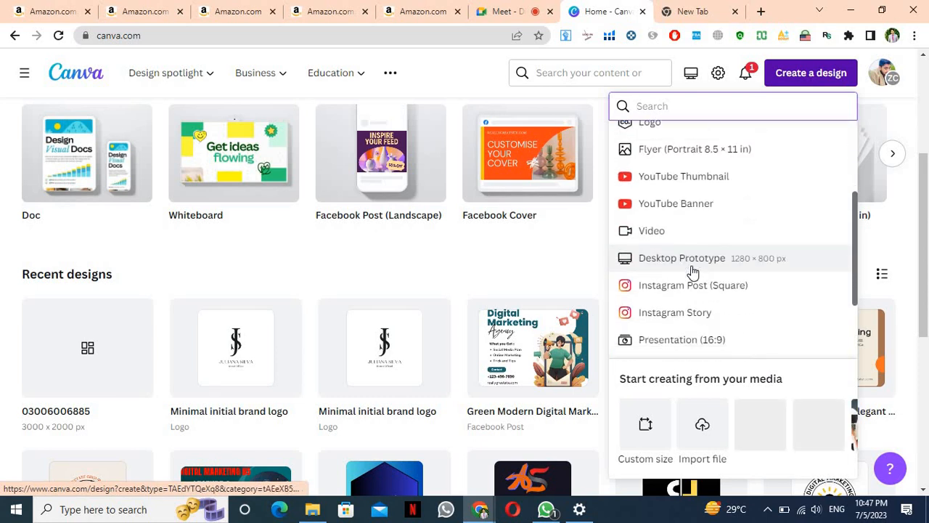
{"action": "scroll", "coordinate": [693, 271], "scroll_direction": "up", "scroll_amount": 3}
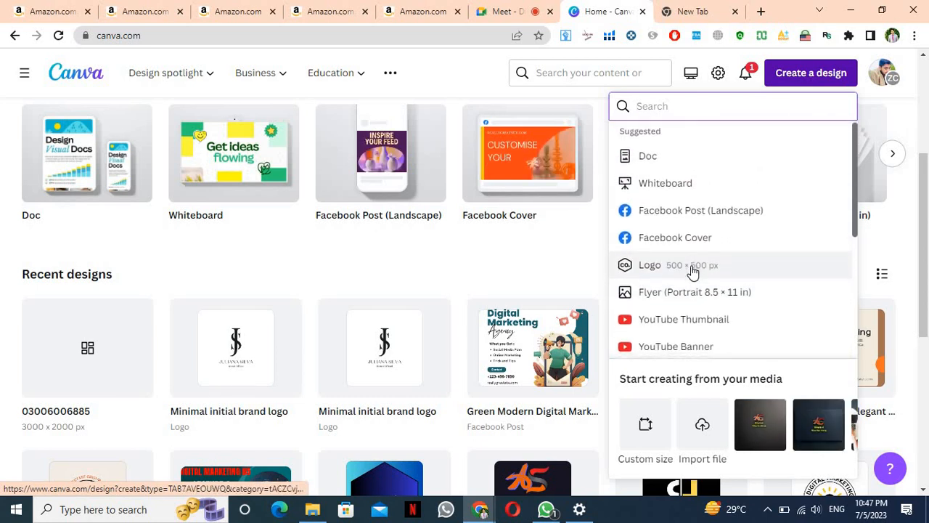
{"action": "scroll", "coordinate": [693, 272], "scroll_direction": "down", "scroll_amount": 3}
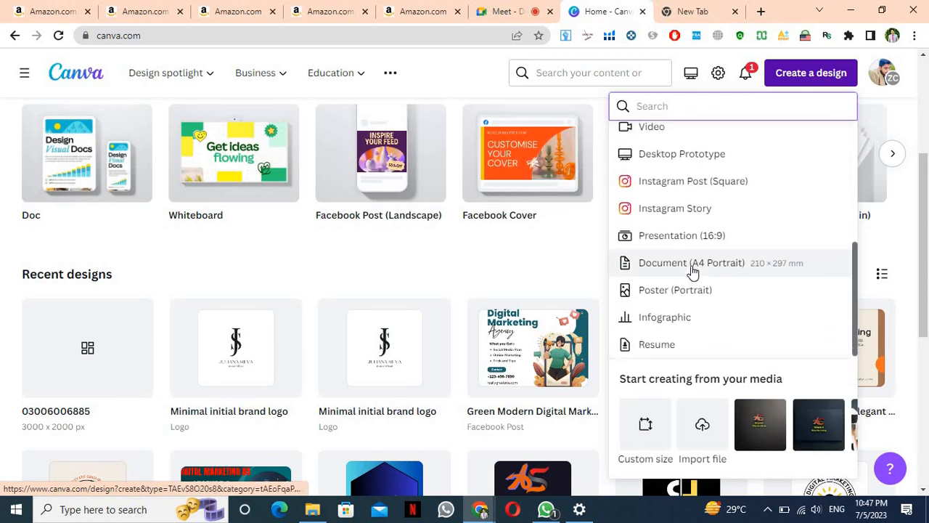
{"action": "scroll", "coordinate": [694, 265], "scroll_direction": "up", "scroll_amount": 3}
{"action": "scroll", "coordinate": [479, 263], "scroll_direction": "up", "scroll_amount": 3}
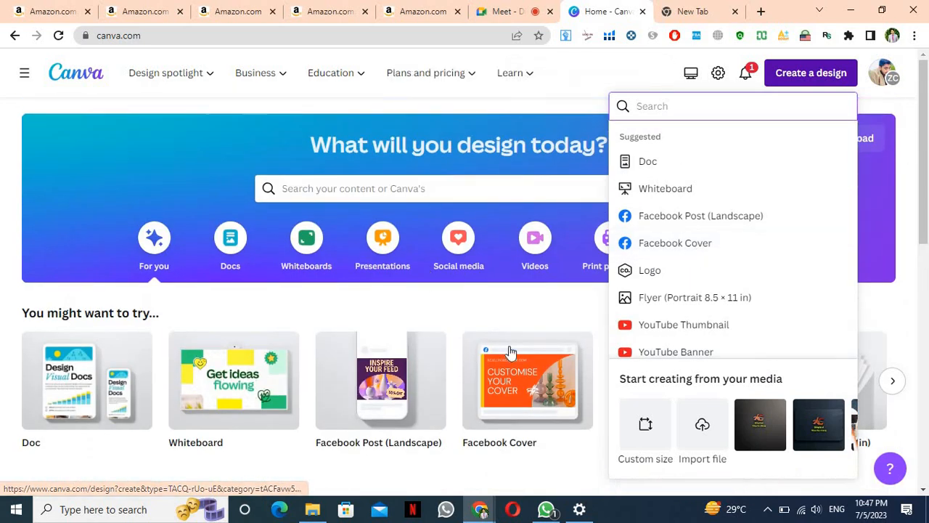
{"action": "left_click", "coordinate": [641, 448]}
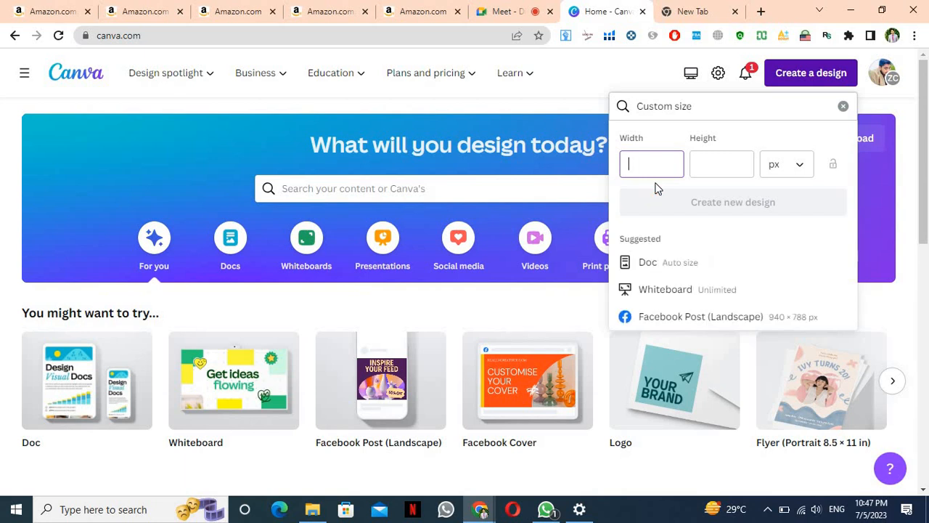
Enter width 3000 and height 2000 px to create the custom design
{"action": "type", "text": "4"}
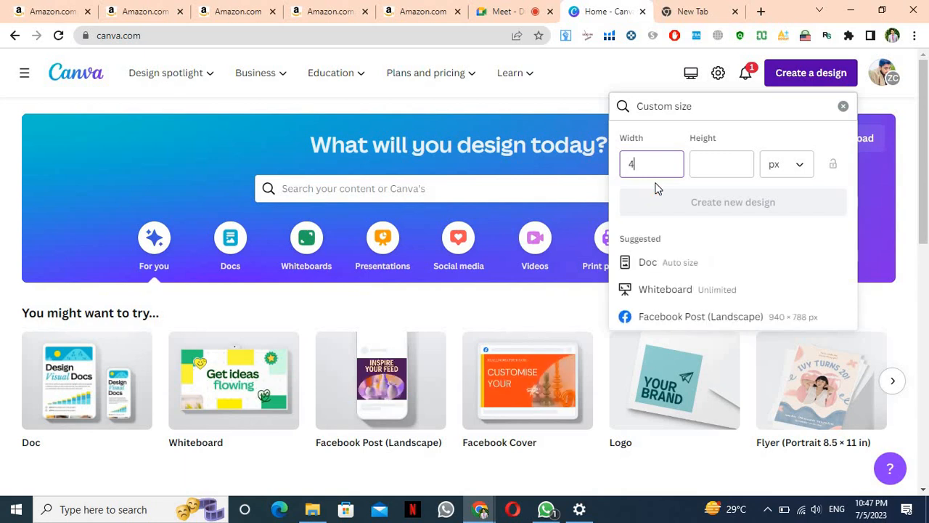
{"action": "key", "text": "BackSpace"}
{"action": "type", "text": "300"}
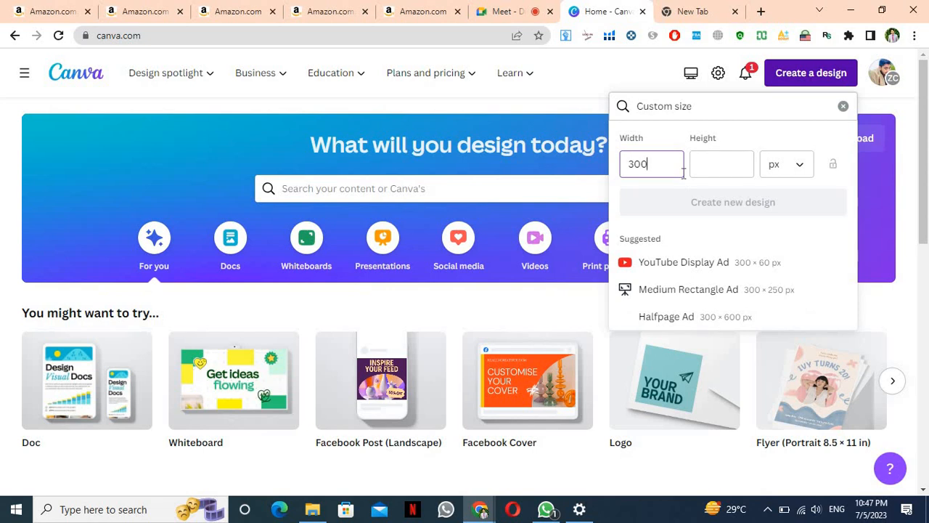
{"action": "type", "text": "0"}
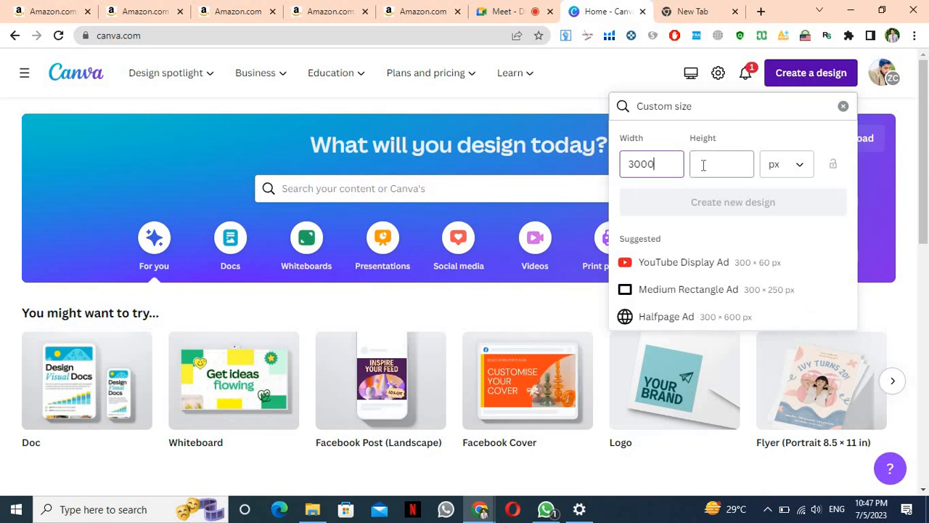
{"action": "type", "text": "2000"}
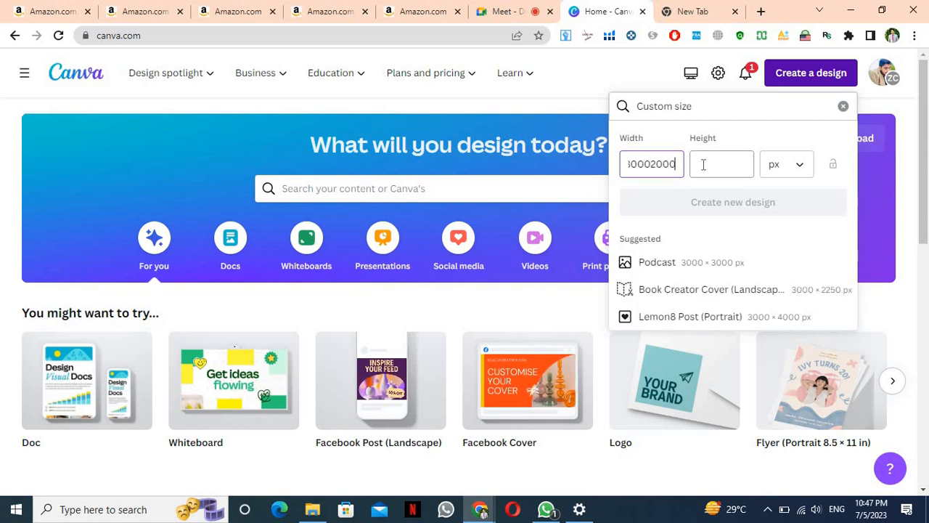
{"action": "key", "text": "BackSpace"}
{"action": "key", "text": "BackSpace"}
{"action": "key", "text": "BackSpace"}
{"action": "key", "text": "BackSpace"}
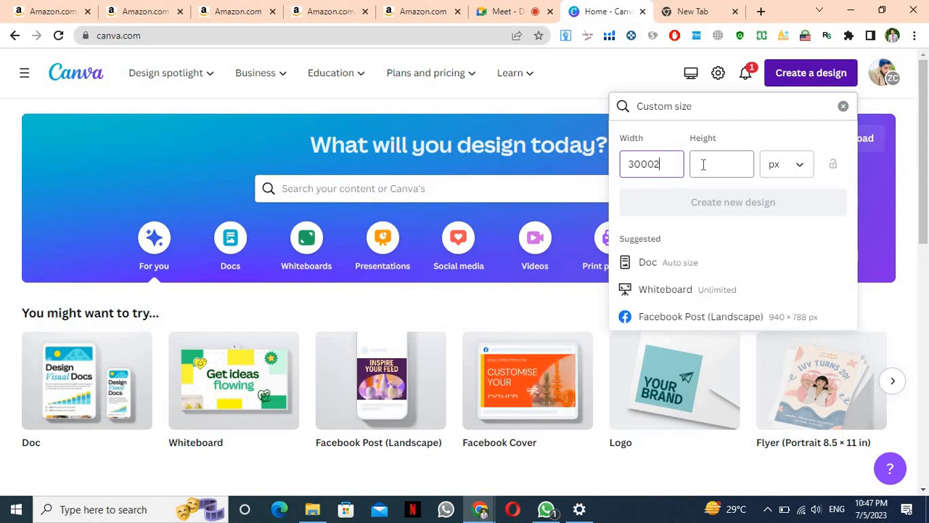
{"action": "left_click", "coordinate": [708, 161]}
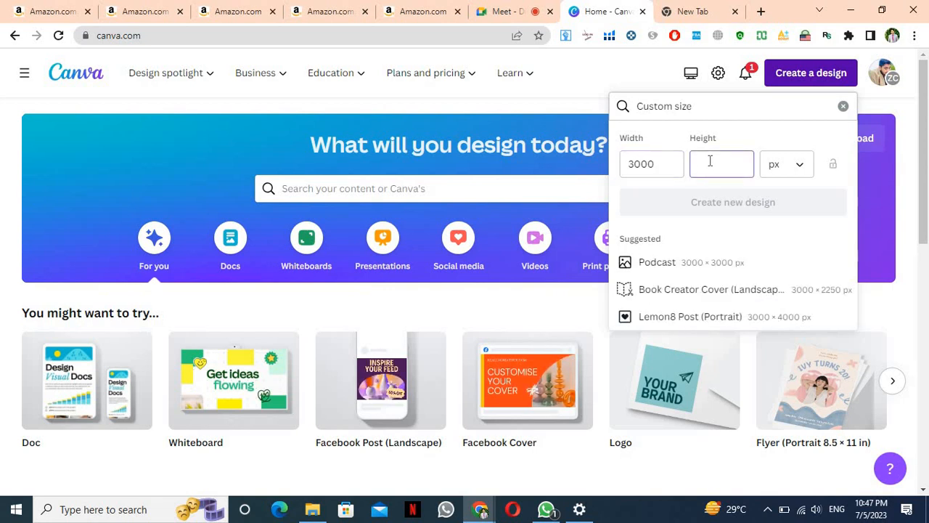
{"action": "type", "text": "2000"}
{"action": "key", "text": "Return"}
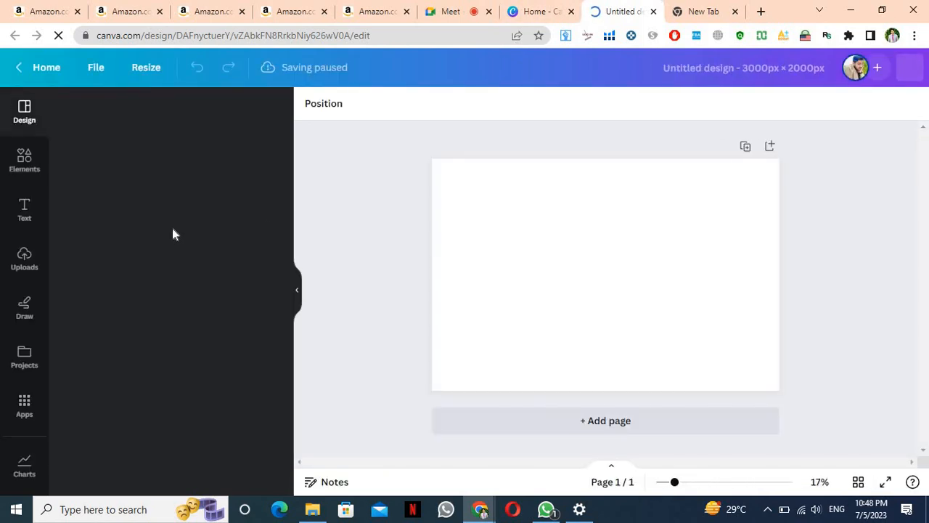
Open the Charts library and expand Infographics Charts with See all
{"action": "left_click", "coordinate": [21, 467]}
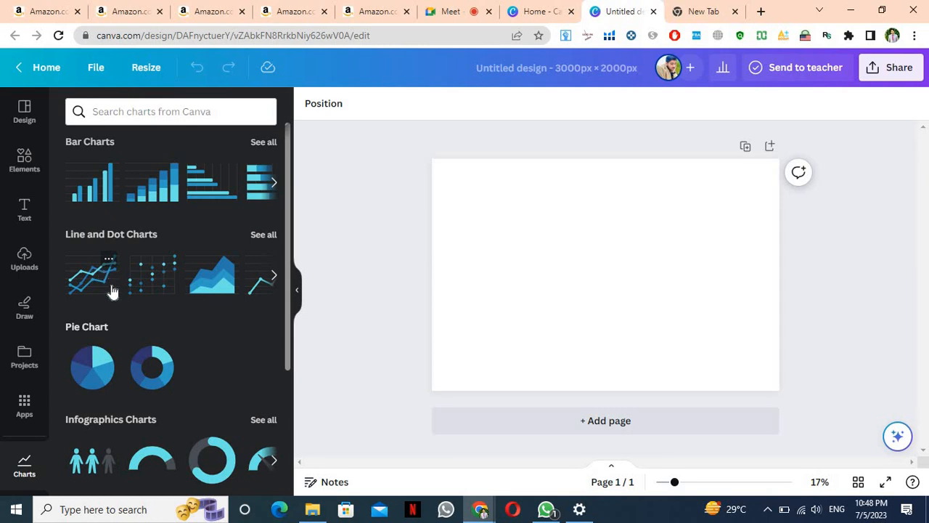
{"action": "left_click", "coordinate": [29, 406]}
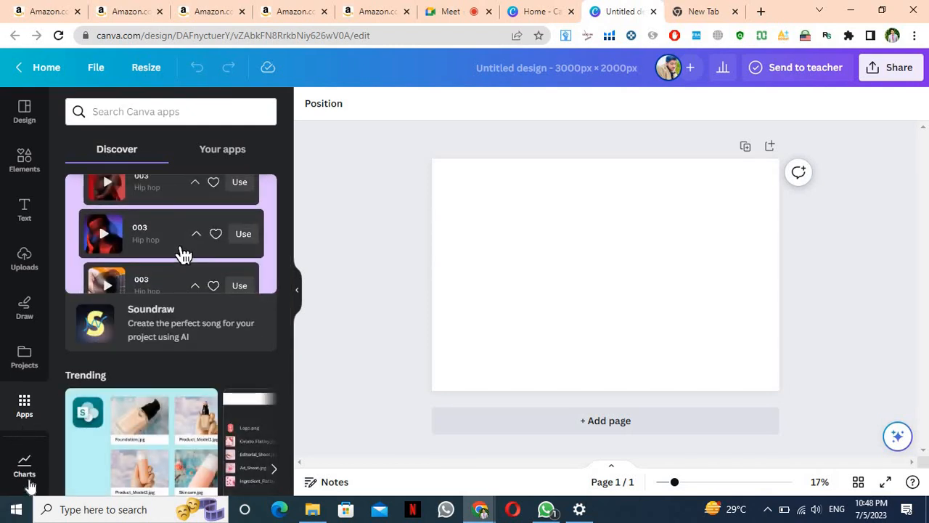
{"action": "left_click", "coordinate": [29, 485]}
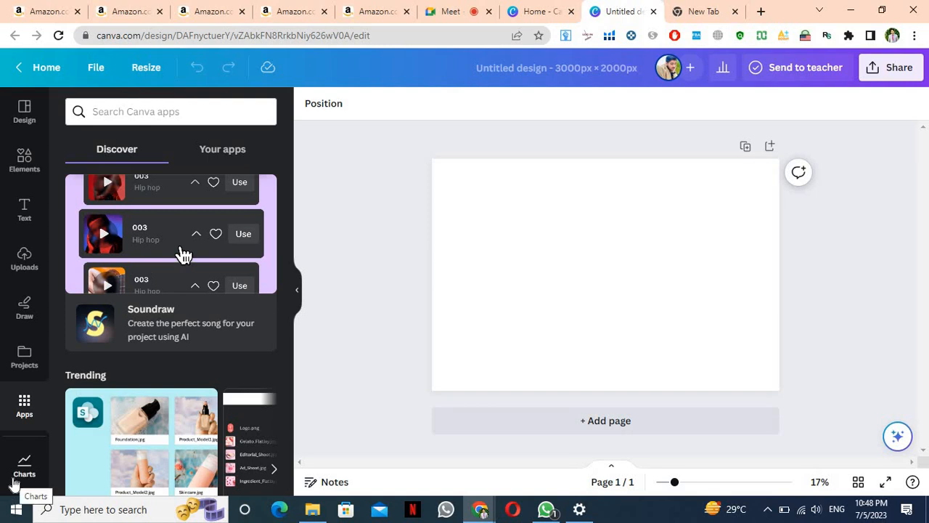
{"action": "left_click", "coordinate": [13, 485]}
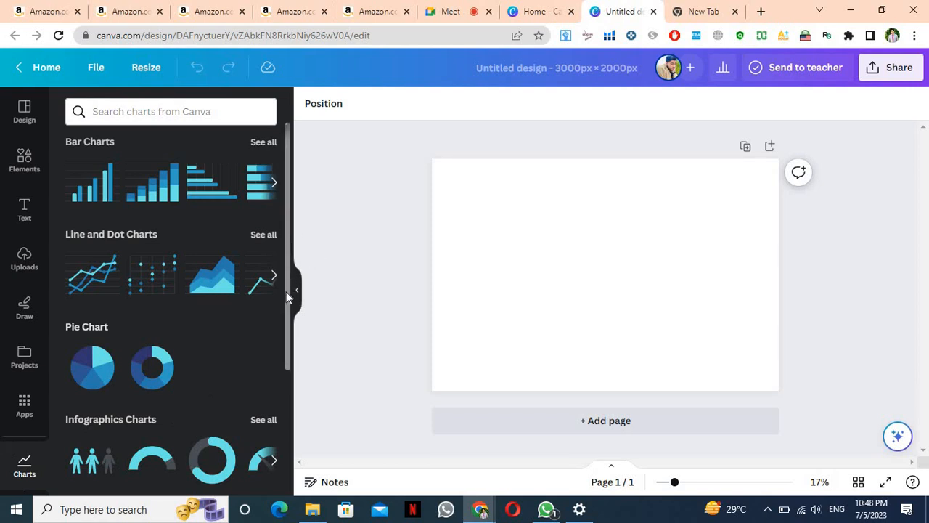
{"action": "left_click_drag", "start_coordinate": [288, 280], "coordinate": [280, 369]}
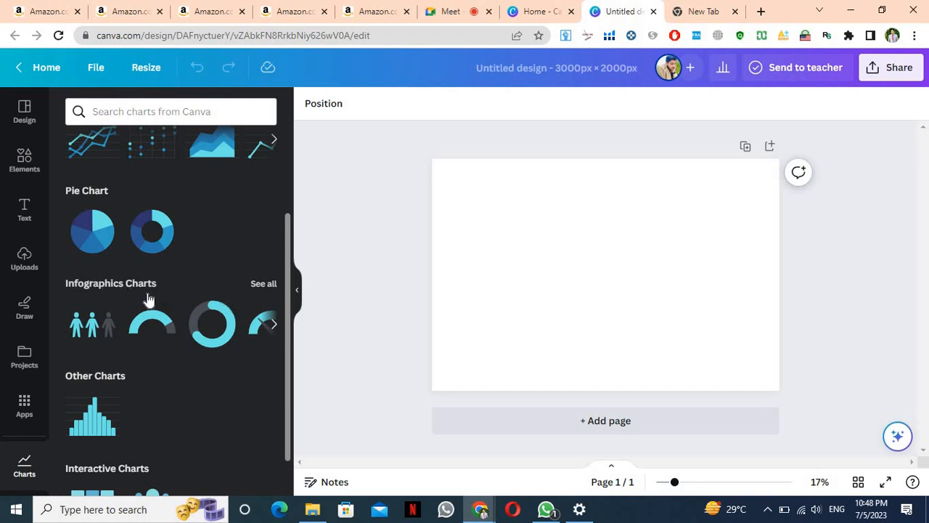
{"action": "left_click", "coordinate": [264, 284]}
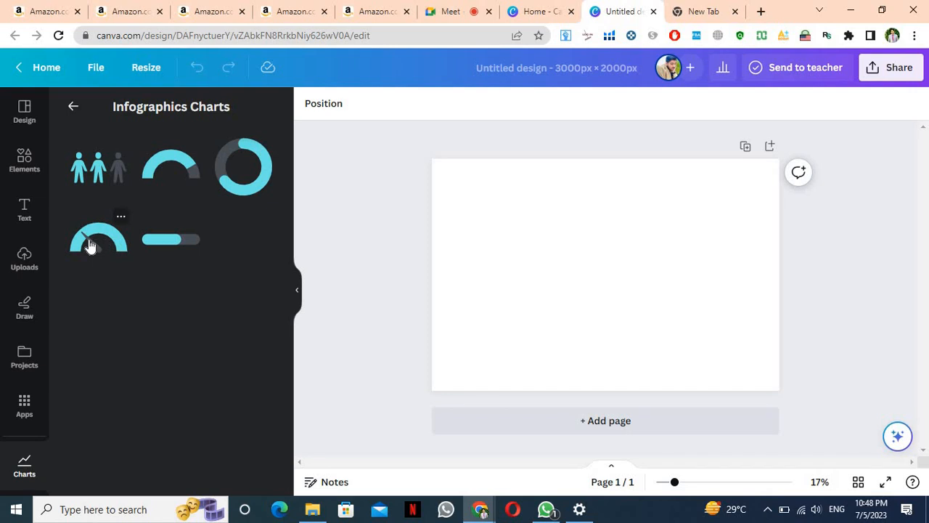
Add the people pictogram chart and adjust its Total items slider toward 8 figures
{"action": "left_click", "coordinate": [98, 186]}
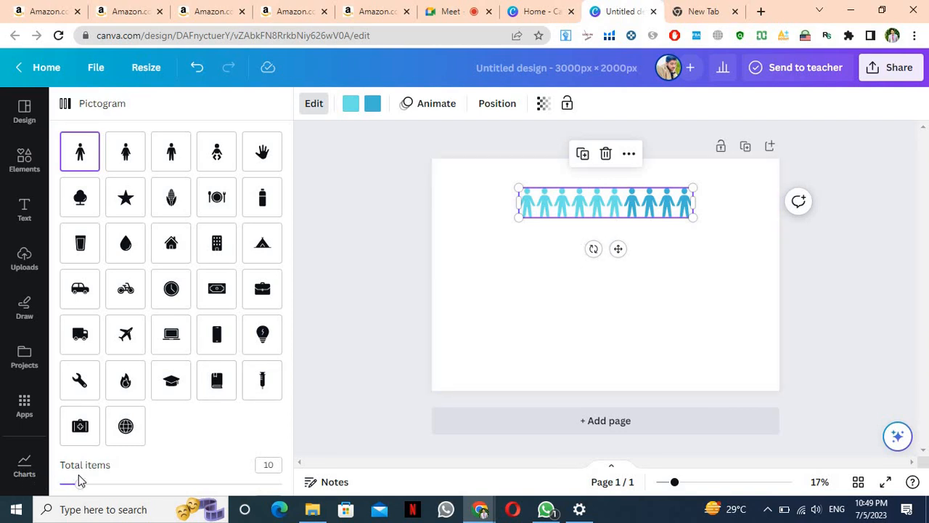
{"action": "left_click_drag", "start_coordinate": [118, 483], "coordinate": [205, 481]}
{"action": "left_click_drag", "start_coordinate": [53, 476], "coordinate": [356, 492]}
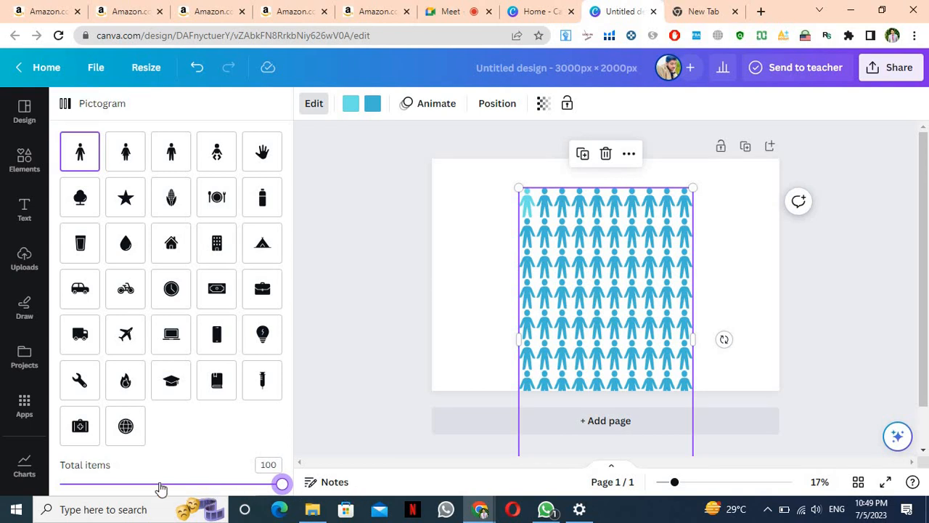
{"action": "left_click_drag", "start_coordinate": [162, 488], "coordinate": [76, 484]}
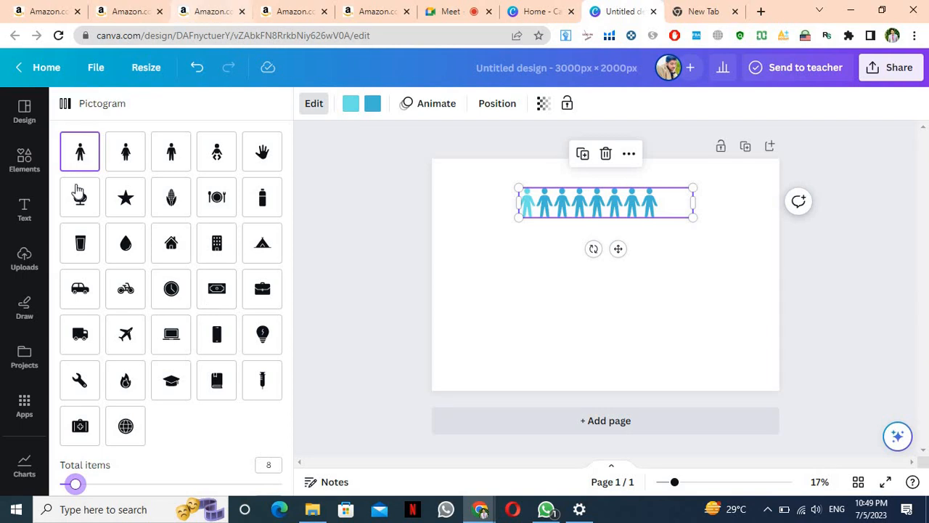
Try several pictogram icons, settle on syringes, and bring up the figure colour swatch
{"action": "left_click", "coordinate": [124, 170]}
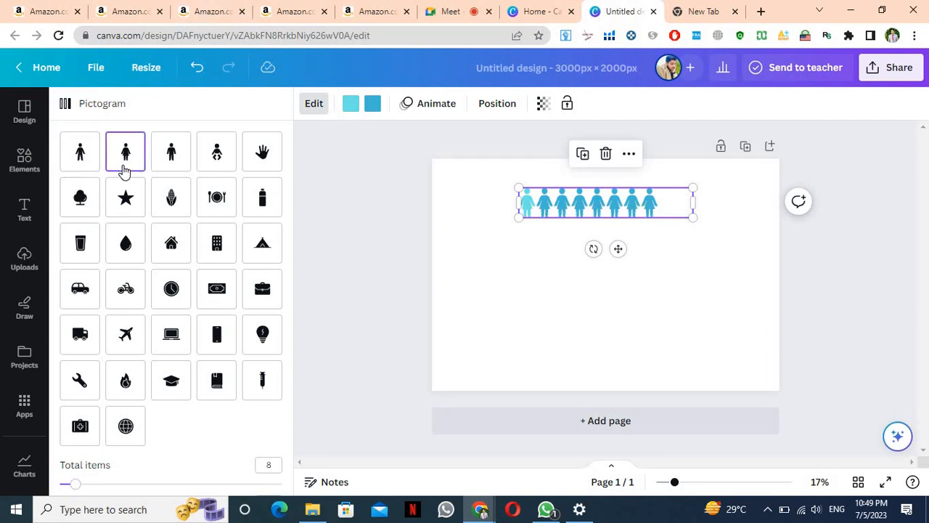
{"action": "left_click", "coordinate": [174, 163]}
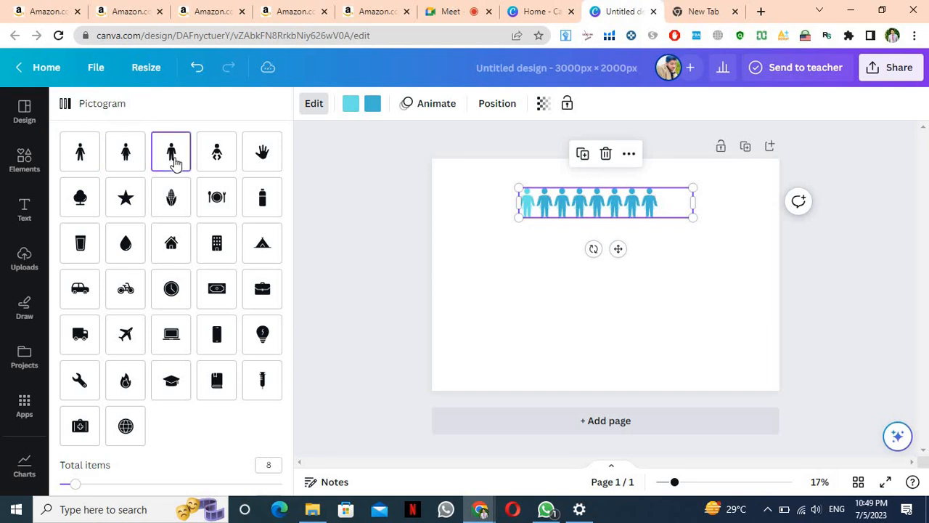
{"action": "left_click", "coordinate": [222, 153]}
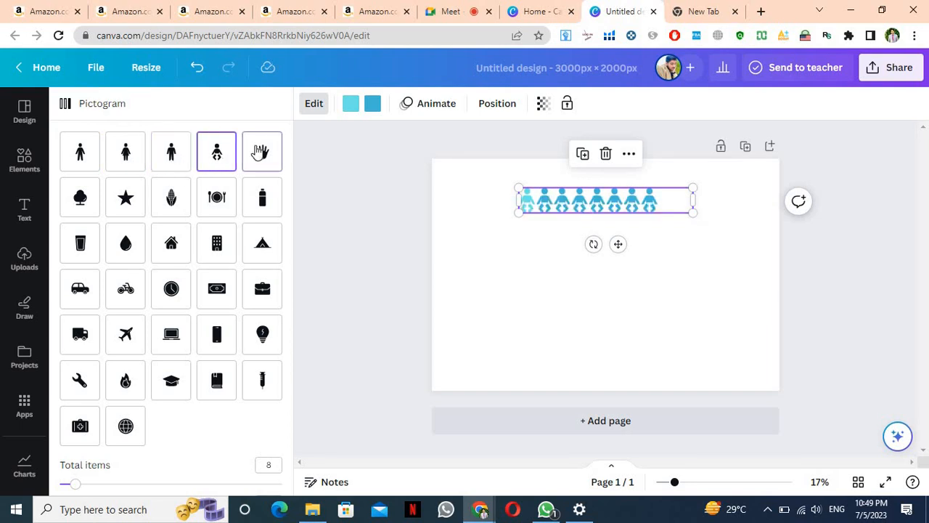
{"action": "left_click", "coordinate": [261, 152]}
{"action": "left_click", "coordinate": [262, 206]}
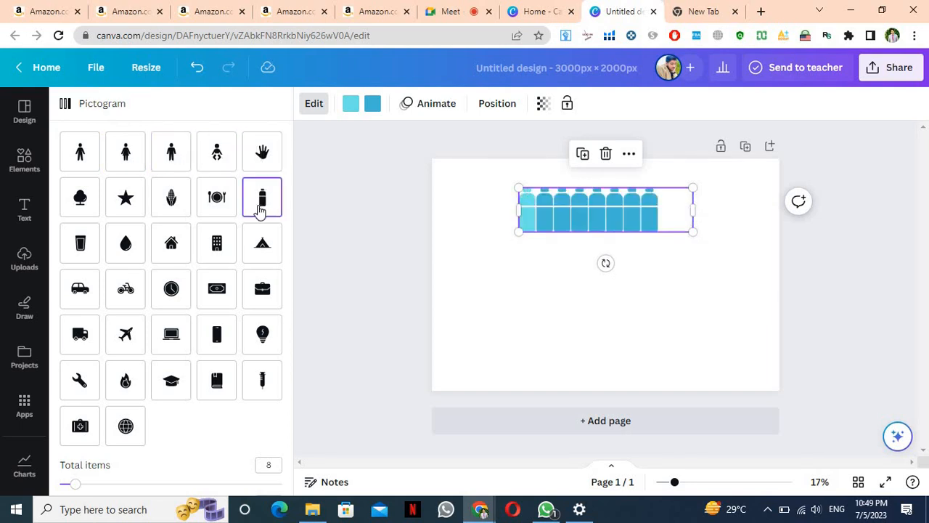
{"action": "left_click", "coordinate": [125, 216]}
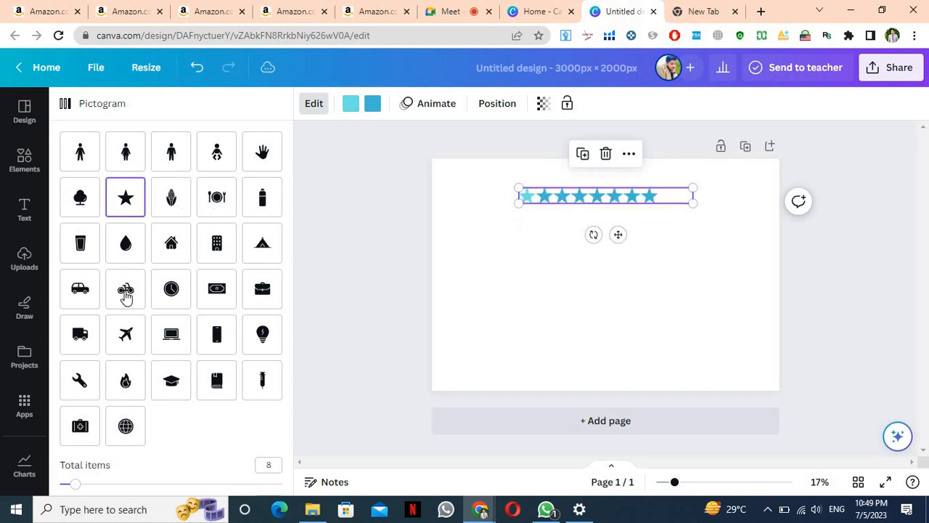
{"action": "left_click", "coordinate": [128, 332]}
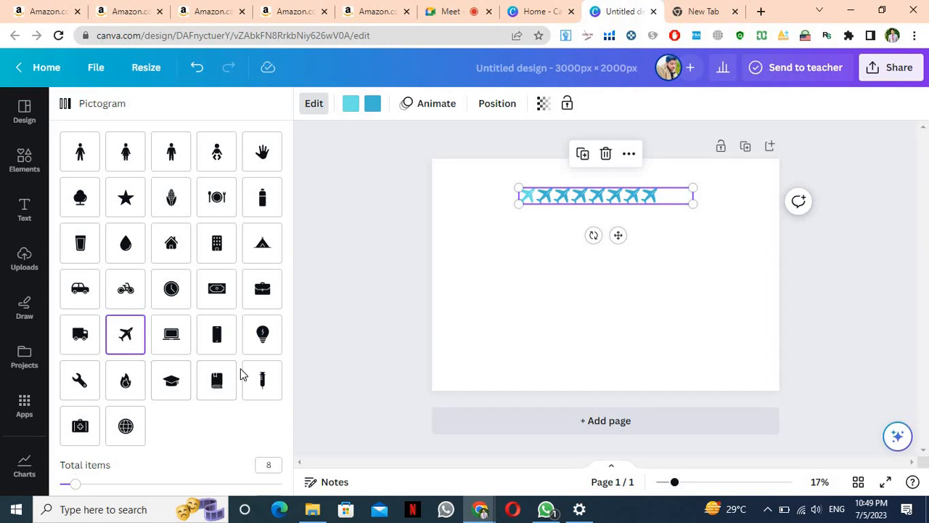
{"action": "left_click", "coordinate": [263, 379]}
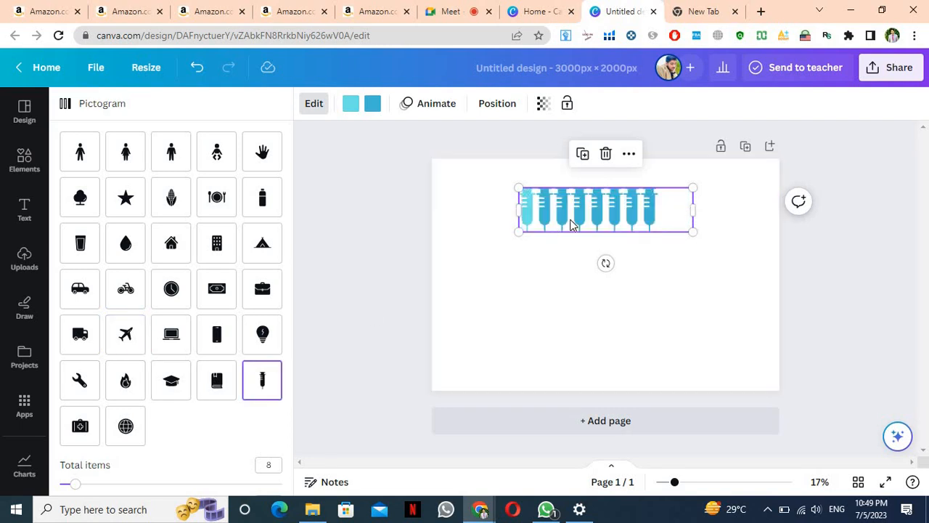
{"action": "left_click", "coordinate": [372, 103]}
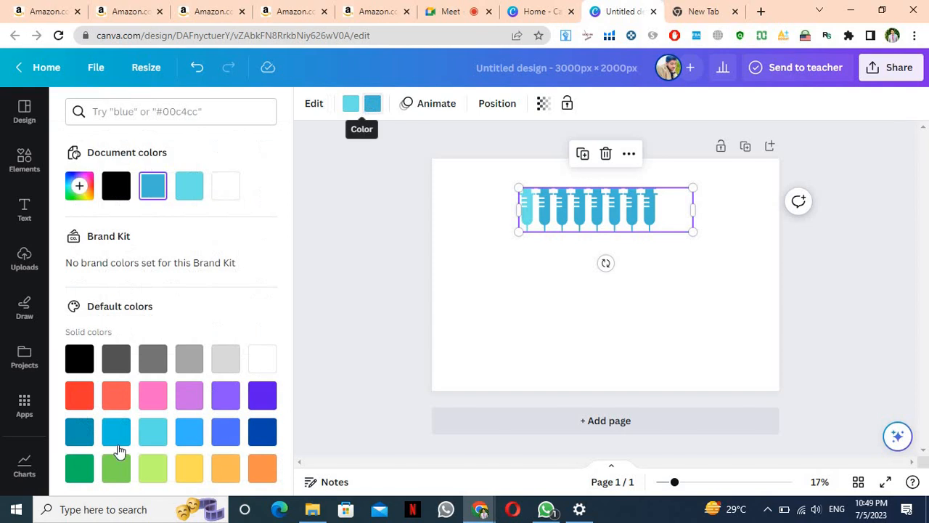
Colour the syringes and the highlighted first syringe black
{"action": "left_click", "coordinate": [73, 368]}
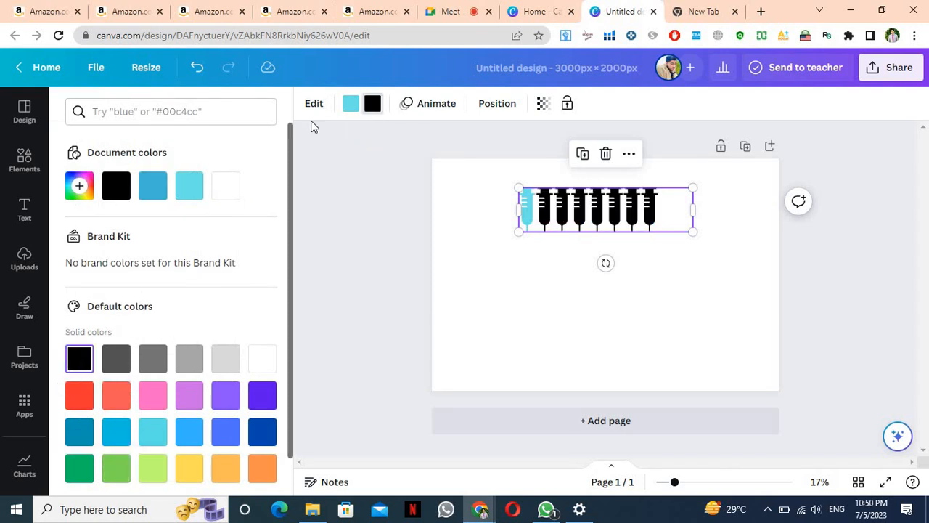
{"action": "left_click", "coordinate": [350, 103]}
{"action": "left_click", "coordinate": [152, 189]}
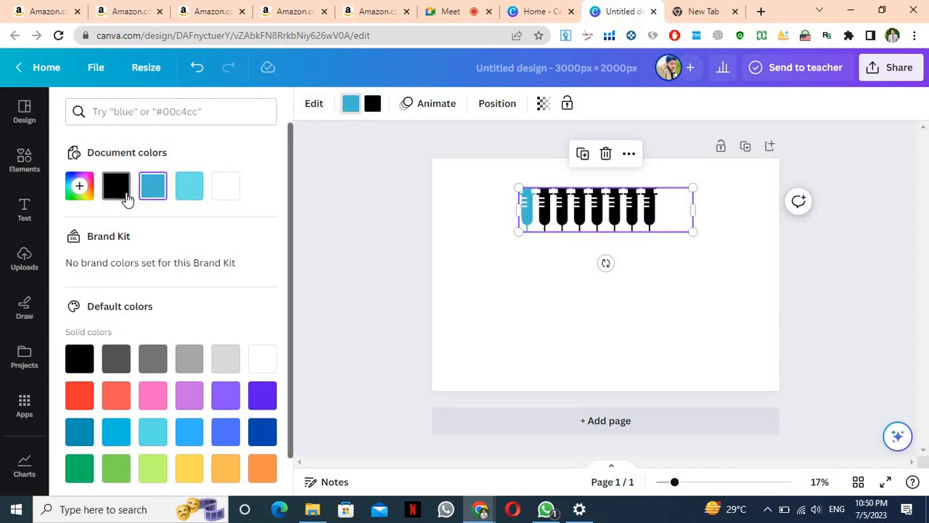
{"action": "left_click", "coordinate": [116, 190]}
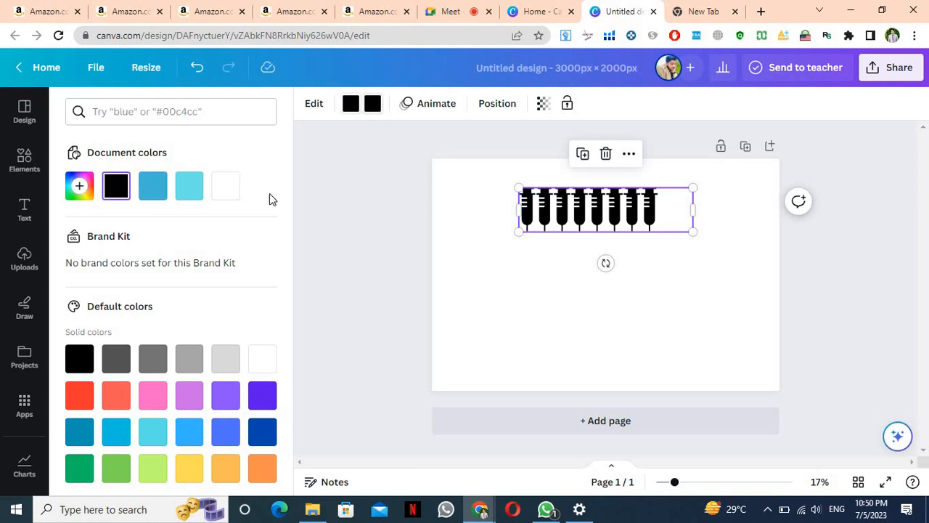
Set the main syringe colour to custom dark green #1E8019 and shrink the pictogram slightly
{"action": "left_click", "coordinate": [80, 187]}
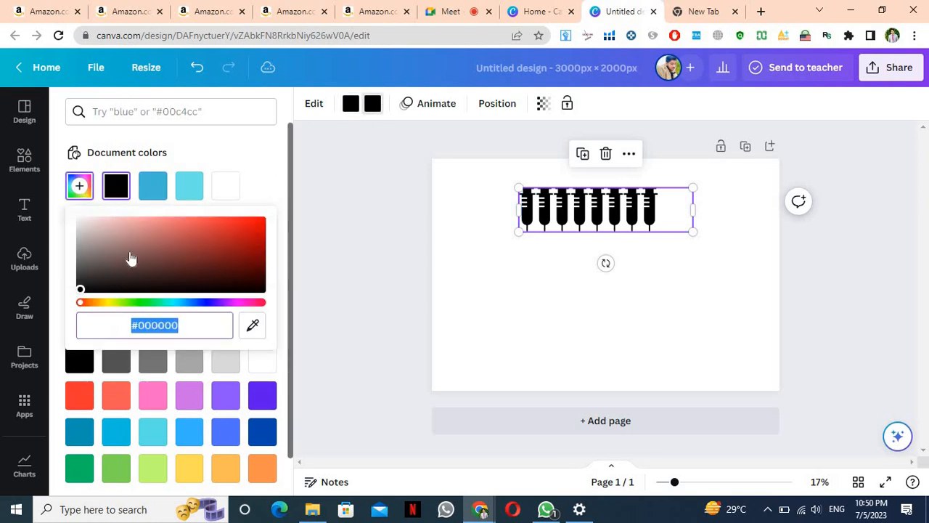
{"action": "left_click", "coordinate": [115, 302]}
{"action": "left_click", "coordinate": [140, 302]}
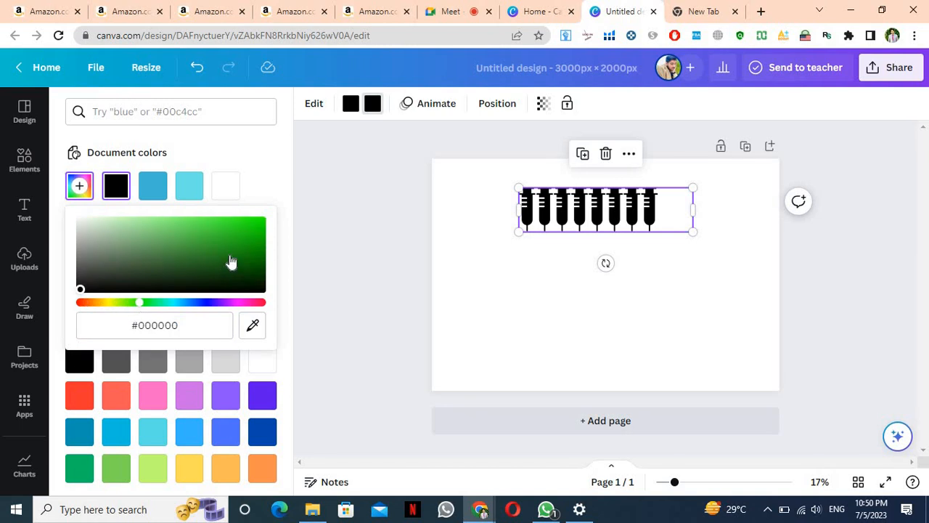
{"action": "left_click", "coordinate": [229, 256]}
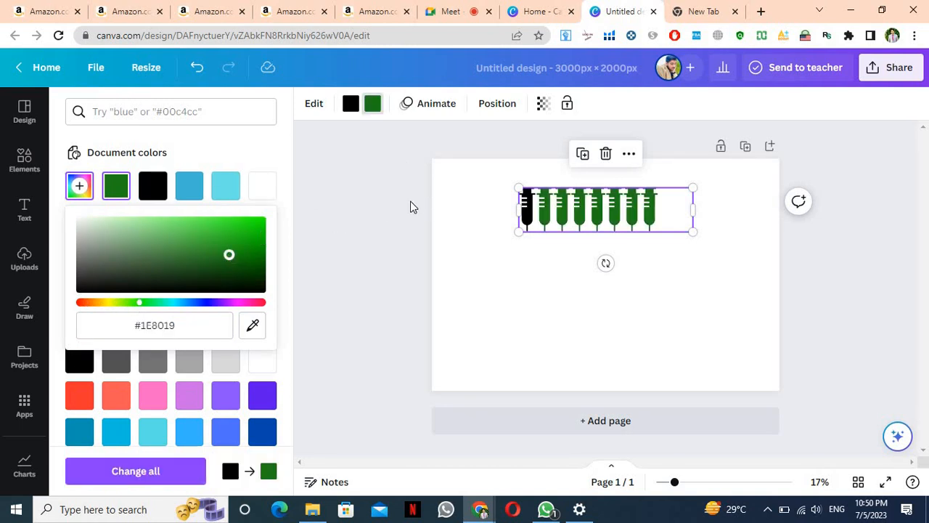
{"action": "left_click", "coordinate": [411, 208]}
{"action": "left_click_drag", "start_coordinate": [694, 231], "coordinate": [634, 217]}
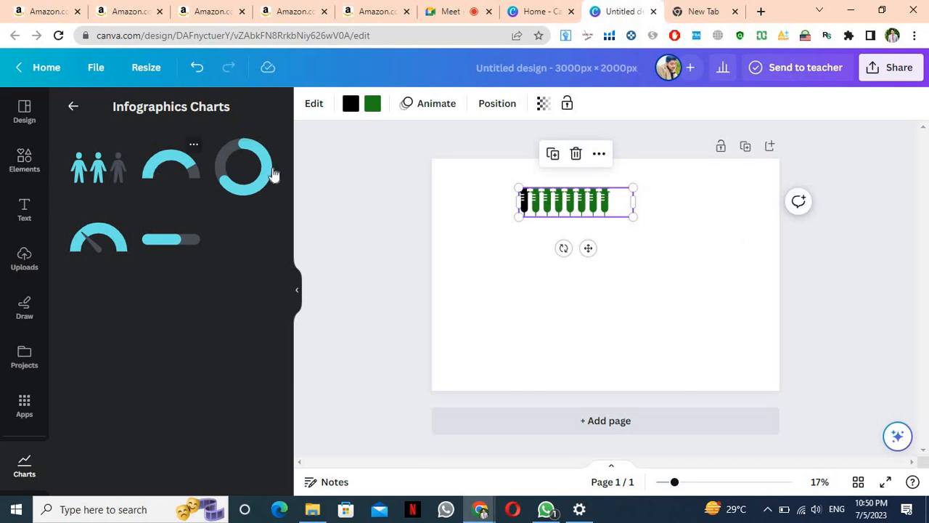
Add a radial progress chart with a black arc and white remaining track
{"action": "left_click", "coordinate": [273, 173]}
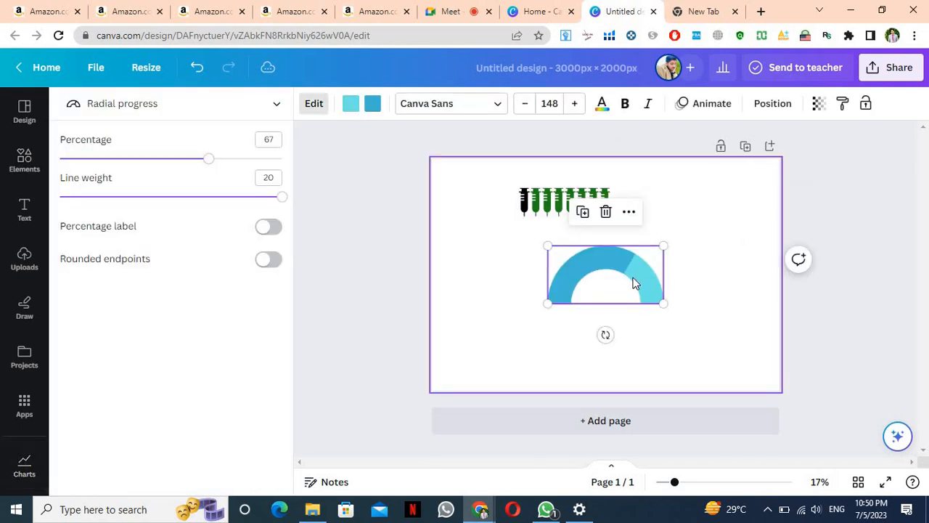
{"action": "left_click", "coordinate": [371, 104]}
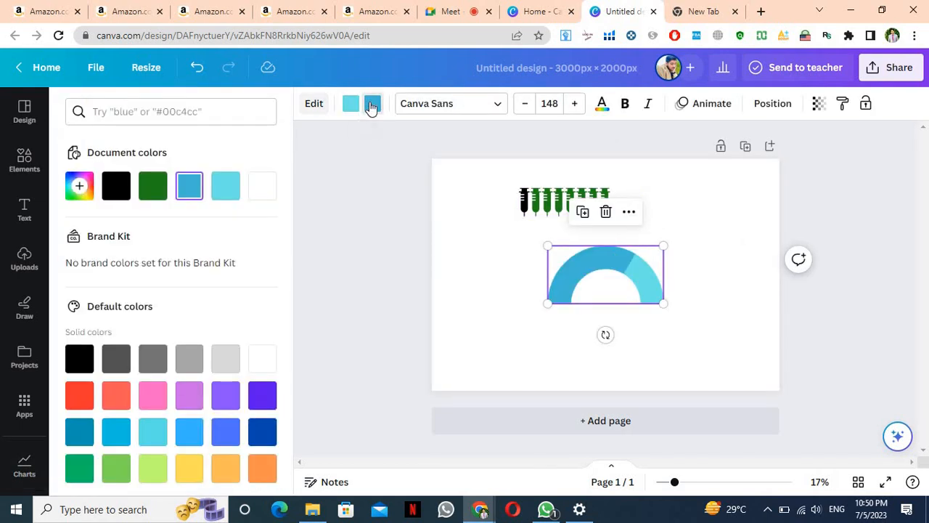
{"action": "left_click", "coordinate": [264, 186]}
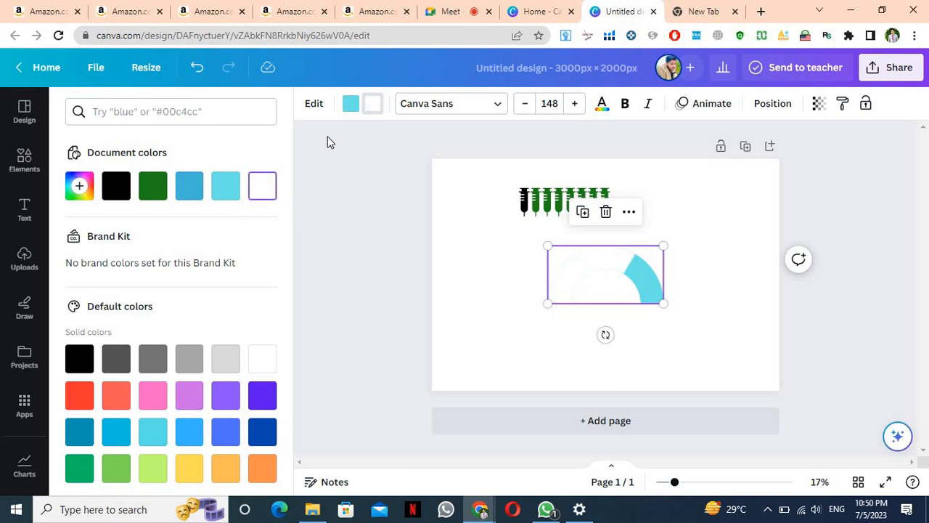
{"action": "left_click", "coordinate": [122, 189]}
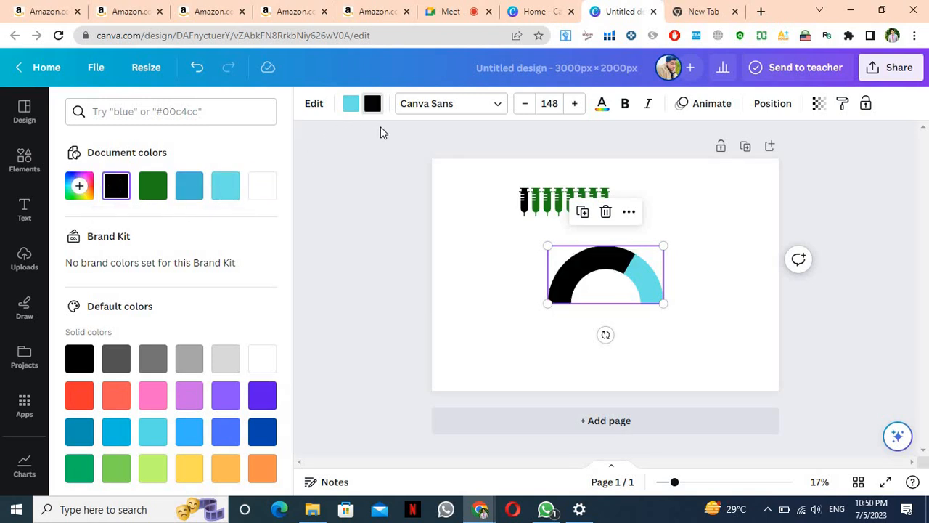
{"action": "left_click", "coordinate": [262, 186]}
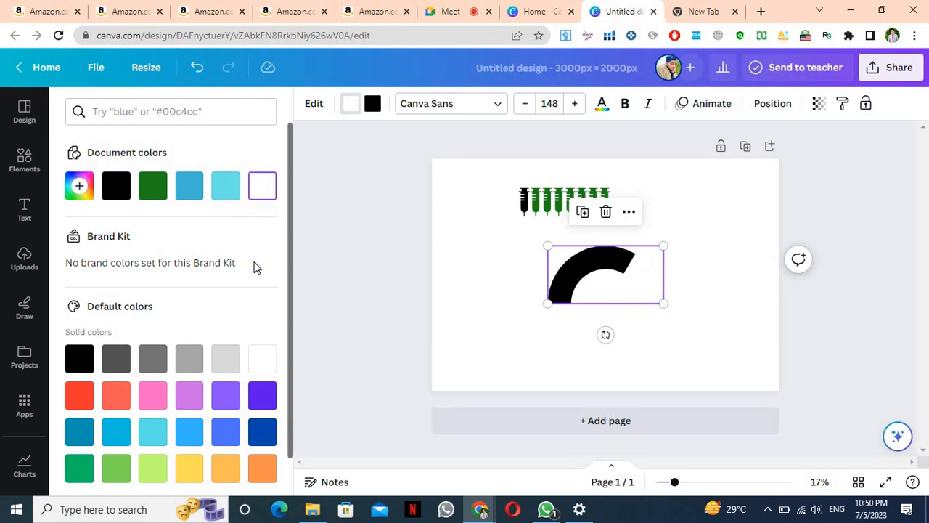
{"action": "scroll", "coordinate": [257, 268], "scroll_direction": "down", "scroll_amount": 1}
{"action": "scroll", "coordinate": [257, 268], "scroll_direction": "up", "scroll_amount": 1}
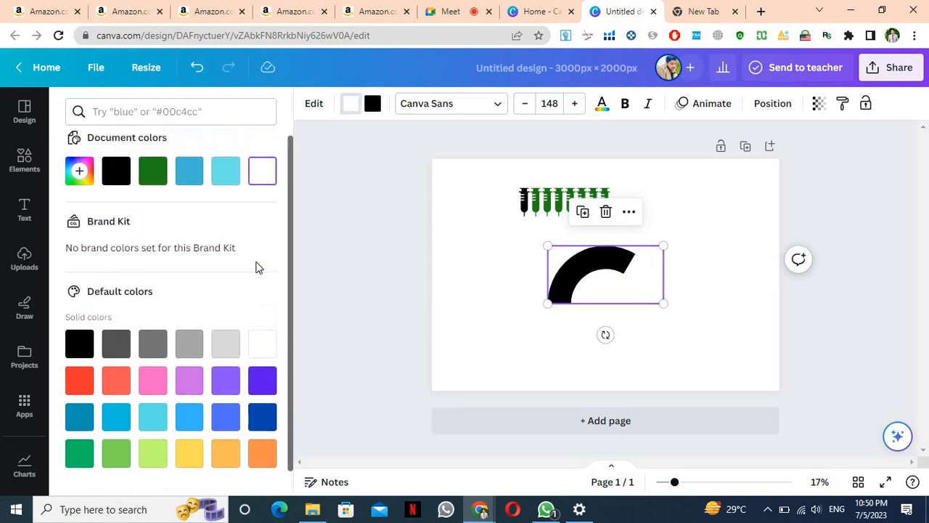
Set the arc to 41% with a thinner line, percentage label and rounded endpoints
{"action": "left_click", "coordinate": [622, 272]}
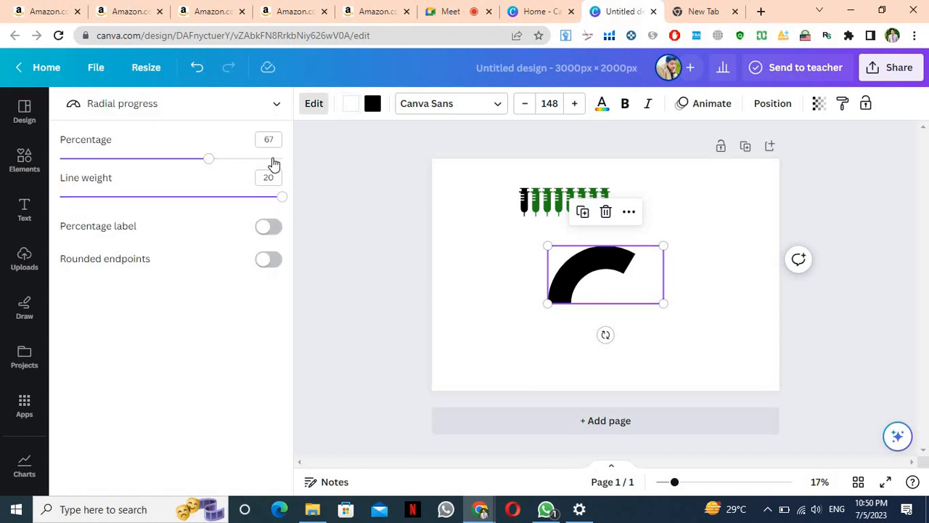
{"action": "left_click_drag", "start_coordinate": [132, 164], "coordinate": [151, 160]}
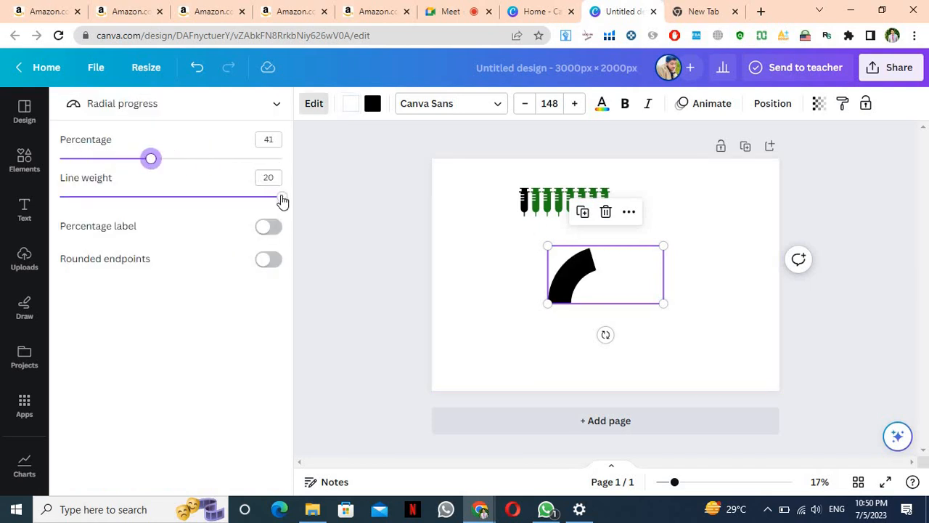
{"action": "left_click_drag", "start_coordinate": [280, 196], "coordinate": [200, 198]}
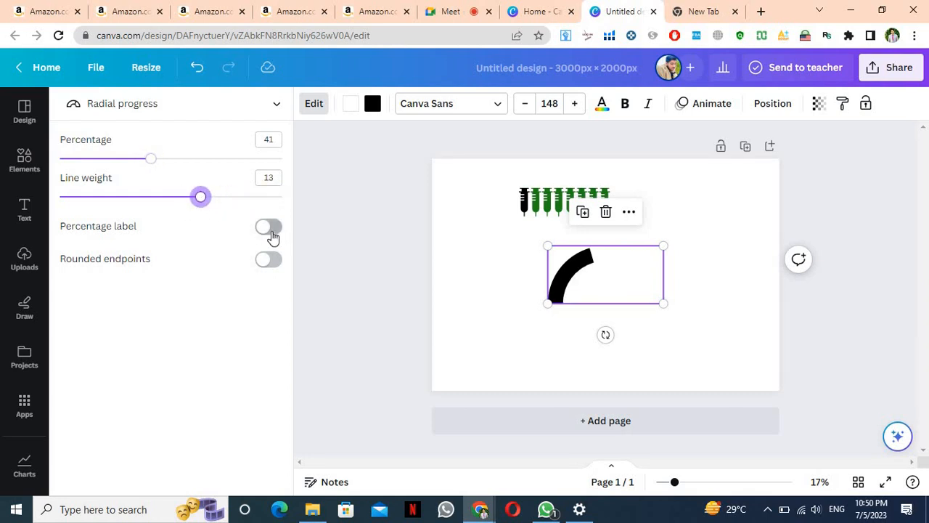
{"action": "left_click", "coordinate": [270, 232]}
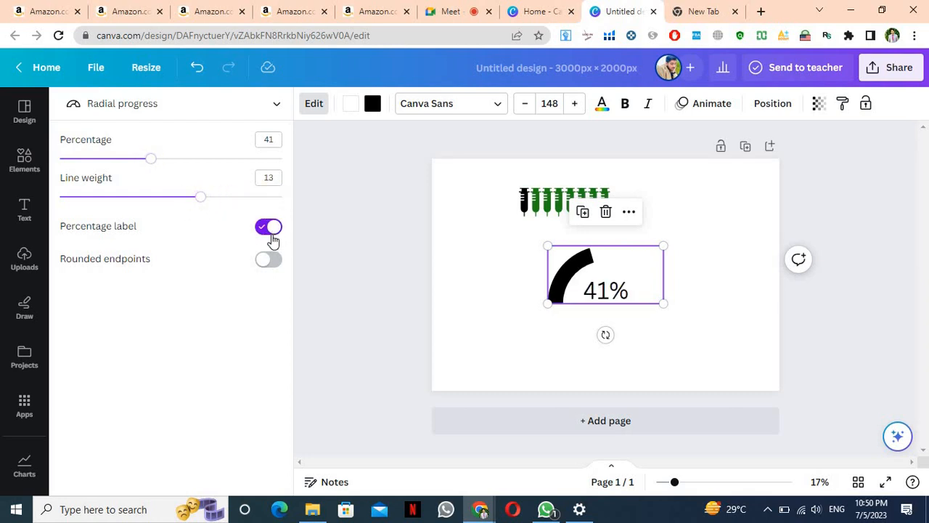
{"action": "left_click", "coordinate": [270, 261]}
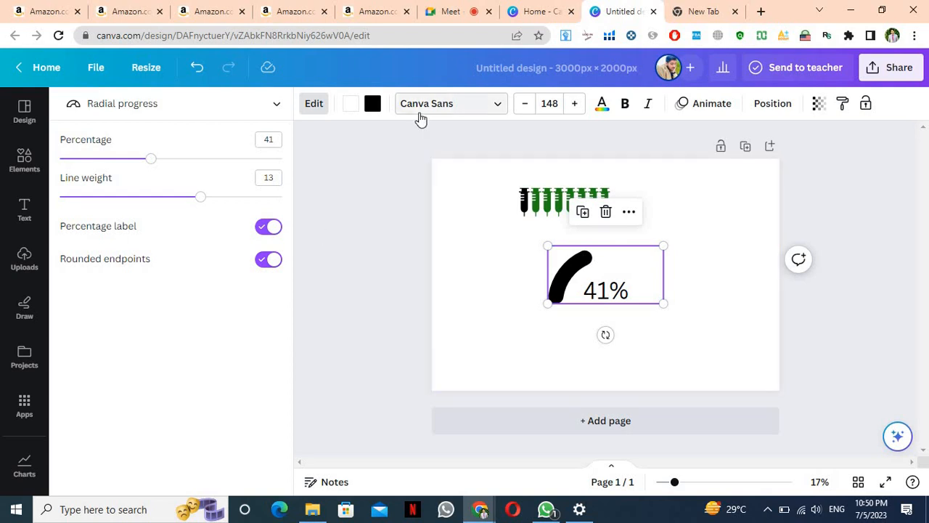
{"action": "left_click", "coordinate": [371, 200]}
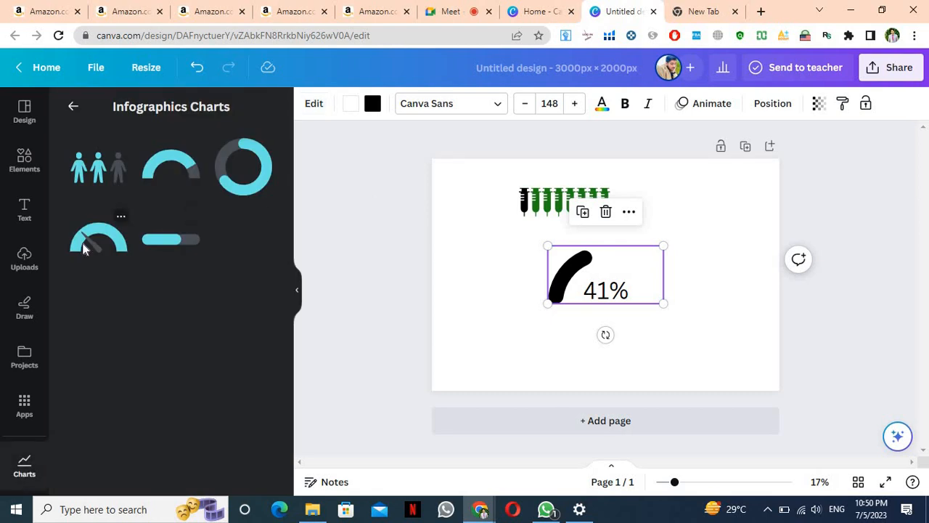
Add a progress dial near the page centre, move the 41% arc top-right, and adjust the dial's percentage
{"action": "left_click", "coordinate": [83, 248]}
{"action": "left_click_drag", "start_coordinate": [549, 267], "coordinate": [487, 264]}
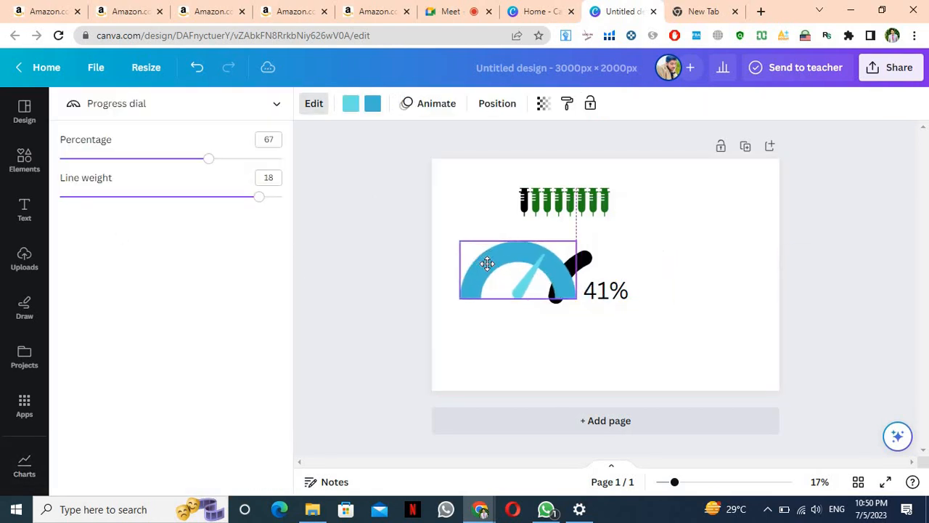
{"action": "left_click_drag", "start_coordinate": [630, 294], "coordinate": [714, 209]}
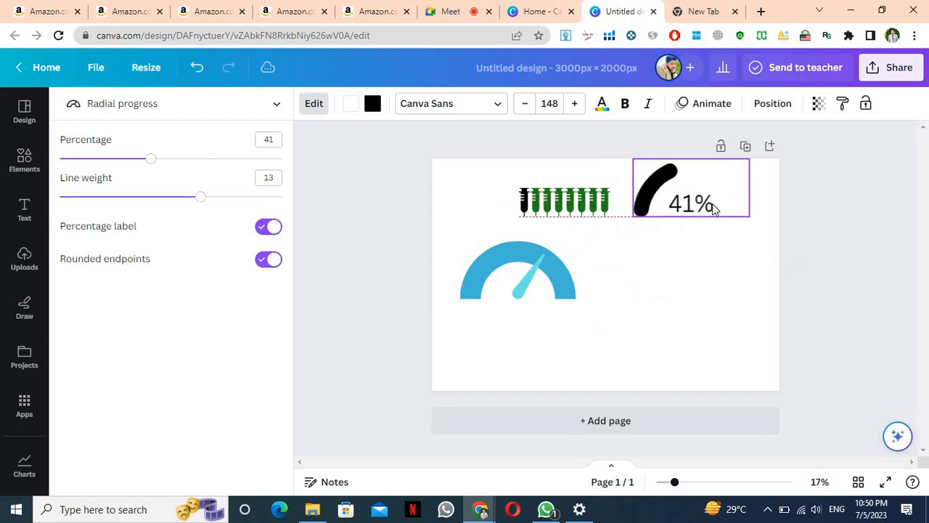
{"action": "left_click_drag", "start_coordinate": [542, 275], "coordinate": [587, 276]}
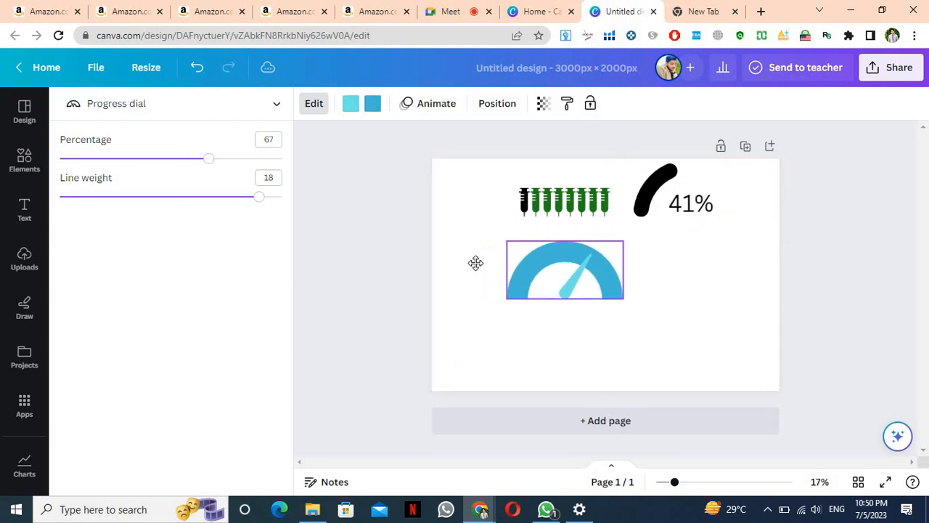
{"action": "left_click_drag", "start_coordinate": [475, 262], "coordinate": [586, 298]}
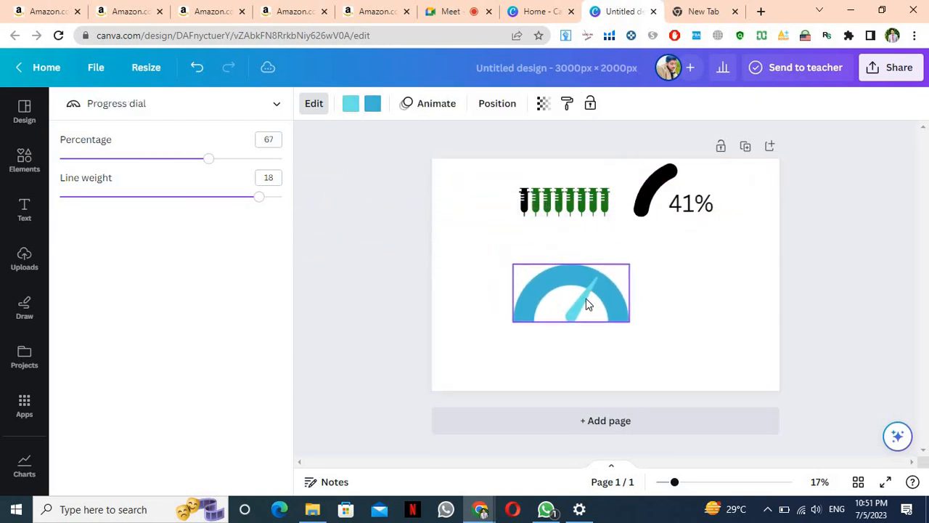
{"action": "mouse_move", "coordinate": [191, 170]}
{"action": "left_mouse_down"}
{"action": "mouse_move", "coordinate": [37, 170]}
{"action": "mouse_move", "coordinate": [253, 152]}
{"action": "mouse_move", "coordinate": [350, 155]}
{"action": "mouse_move", "coordinate": [177, 169]}
{"action": "left_mouse_up"}
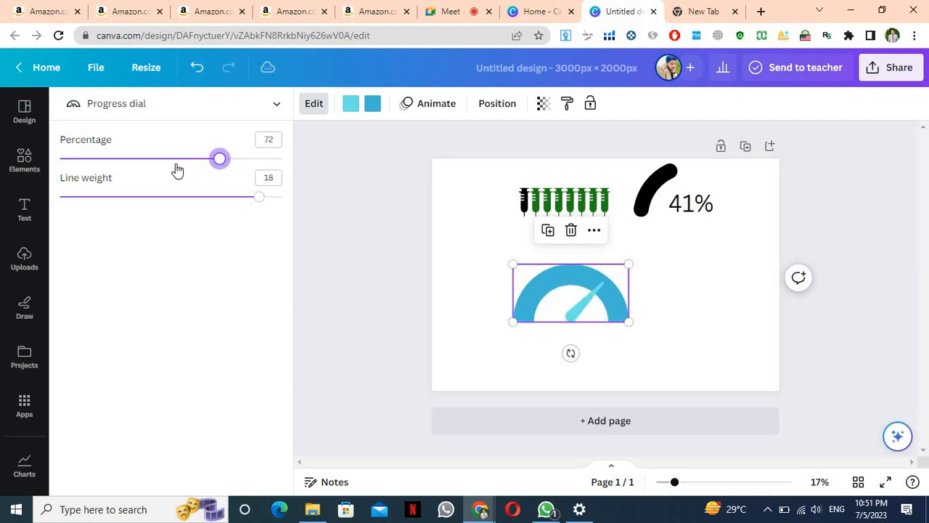
Colour the dial's arc black and its needle purple
{"action": "left_click", "coordinate": [373, 106]}
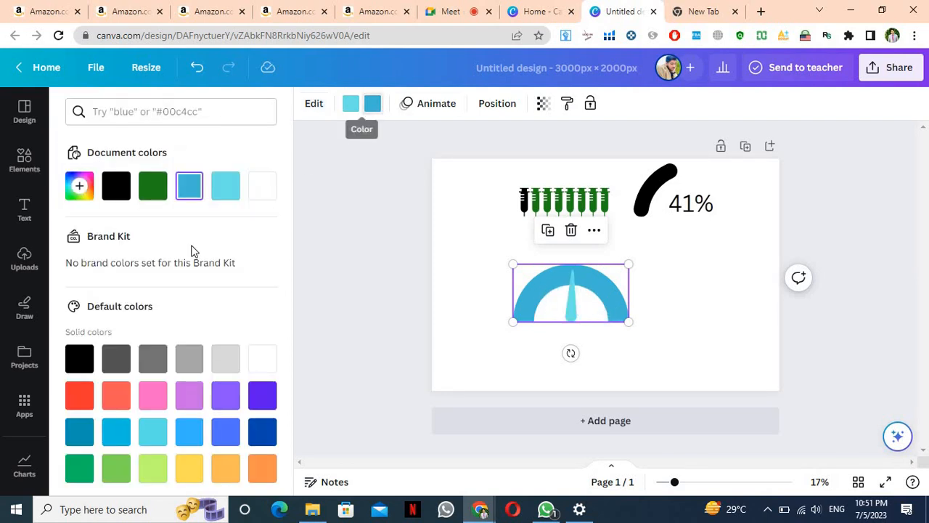
{"action": "left_click", "coordinate": [114, 196]}
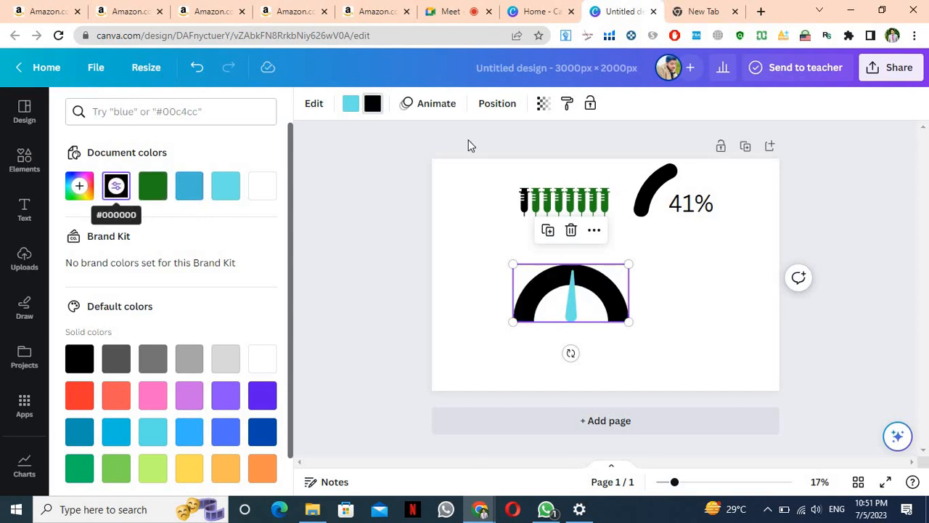
{"action": "left_click", "coordinate": [352, 115]}
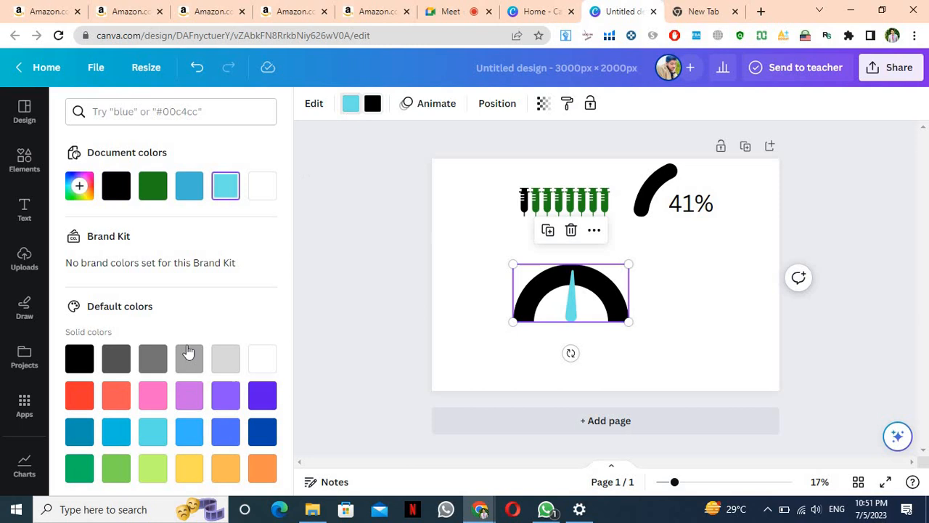
{"action": "left_click", "coordinate": [265, 398]}
{"action": "left_click", "coordinate": [367, 195]}
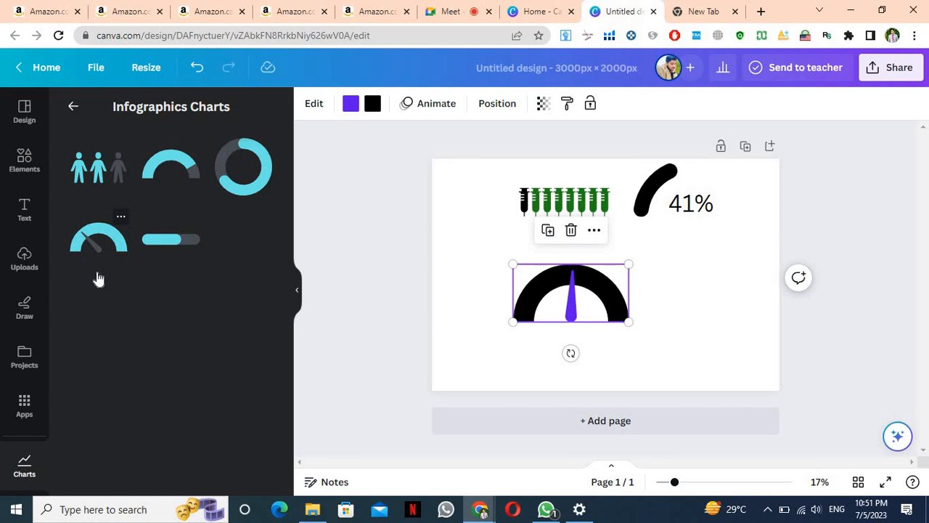
Add a histogram from Other Charts and shrink it into a small chart at the top left
{"action": "left_click", "coordinate": [74, 108]}
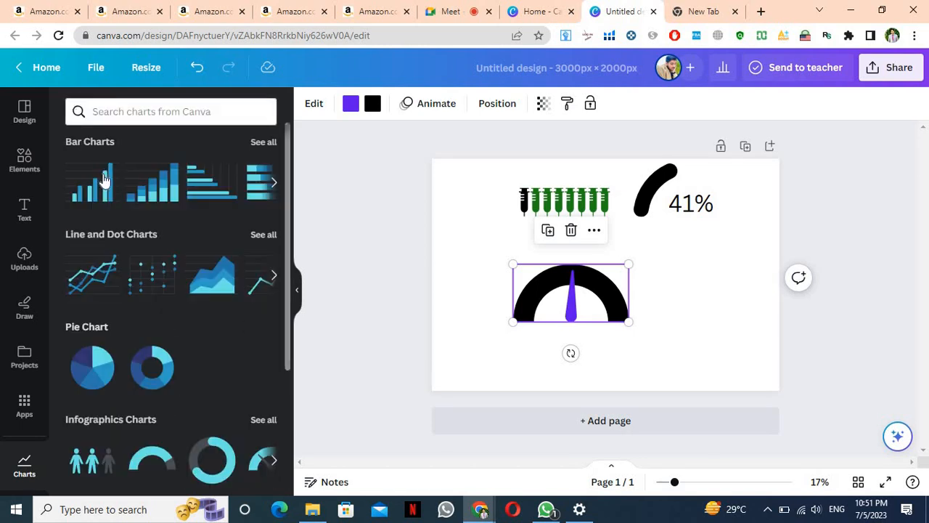
{"action": "scroll", "coordinate": [105, 181], "scroll_direction": "down", "scroll_amount": 3}
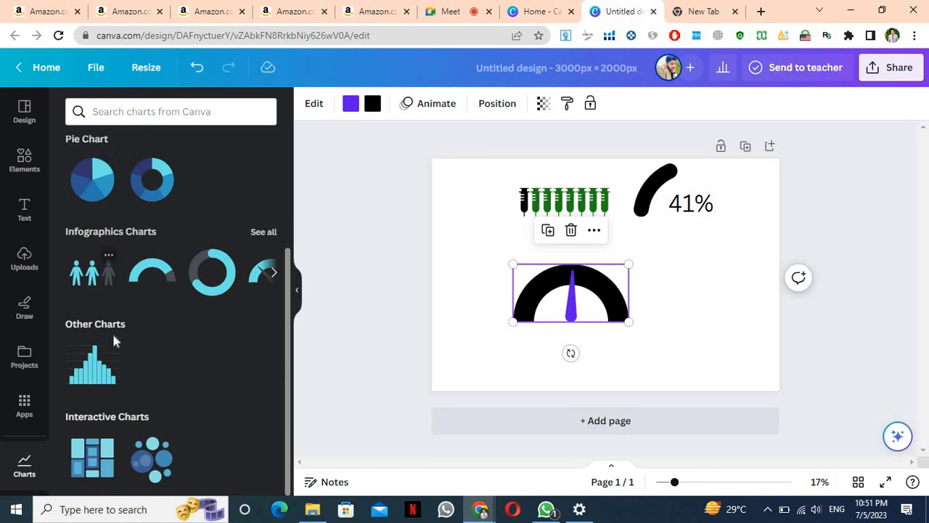
{"action": "left_click", "coordinate": [97, 365]}
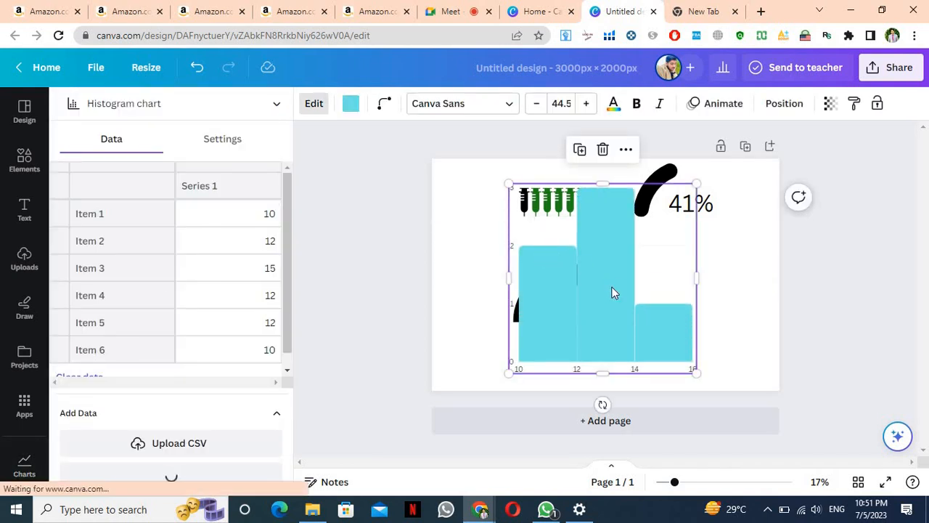
{"action": "left_click_drag", "start_coordinate": [506, 279], "coordinate": [454, 277]}
{"action": "scroll", "coordinate": [175, 333], "scroll_direction": "down", "scroll_amount": 1}
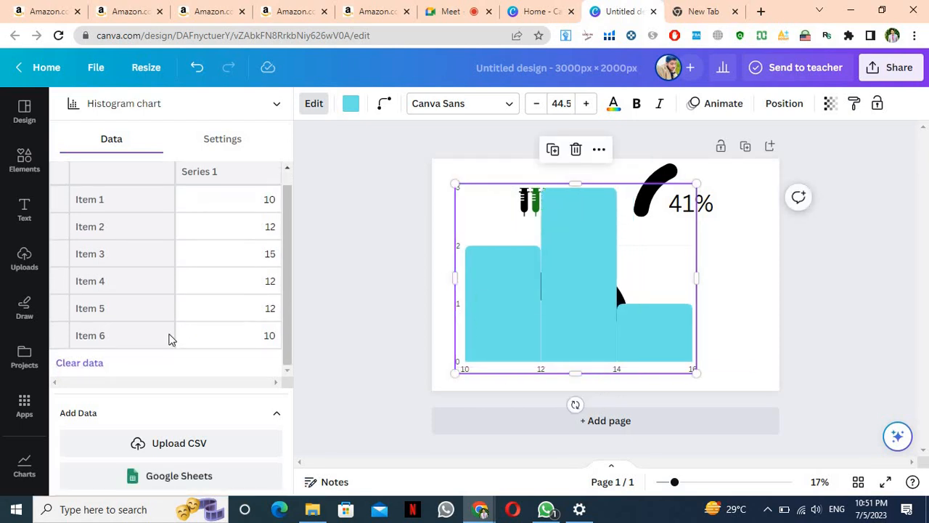
{"action": "left_click", "coordinate": [161, 338]}
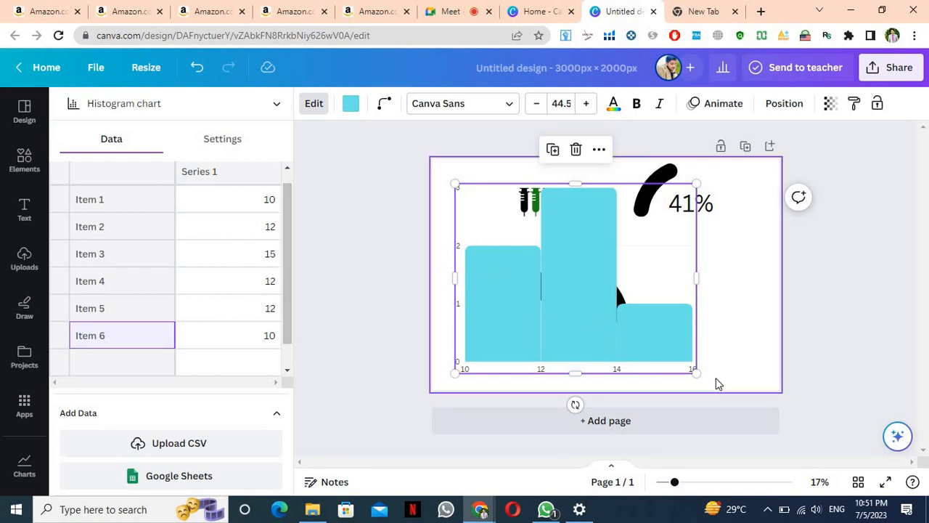
{"action": "left_click_drag", "start_coordinate": [693, 371], "coordinate": [514, 229]}
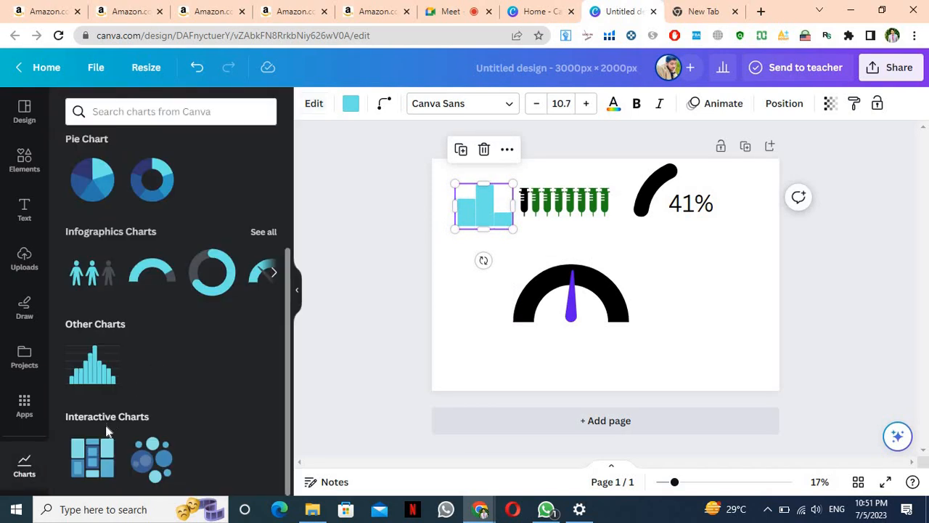
{"action": "left_click", "coordinate": [100, 458]}
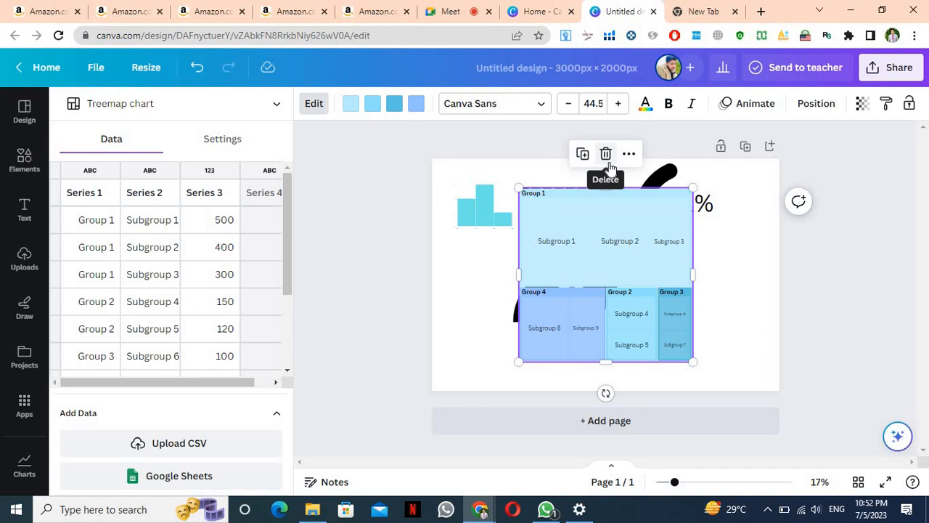
{"action": "left_click", "coordinate": [607, 161]}
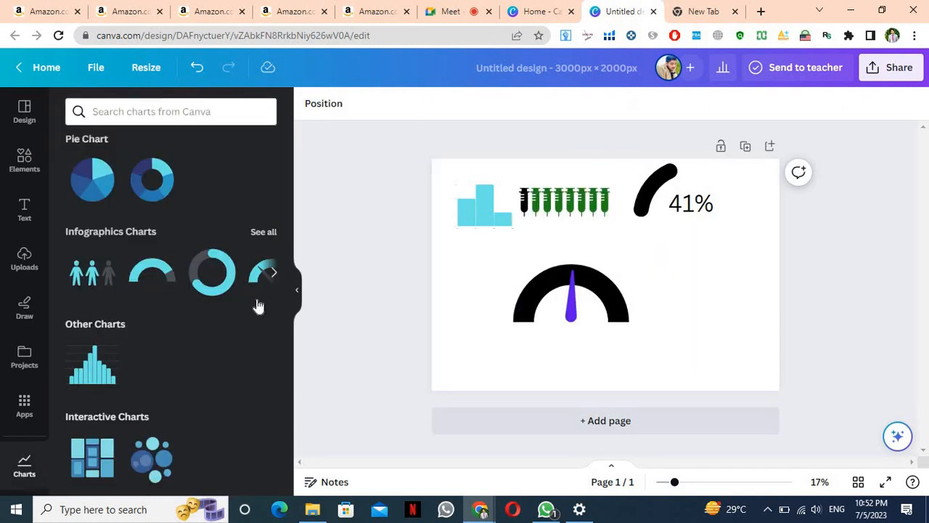
{"action": "left_click", "coordinate": [150, 444]}
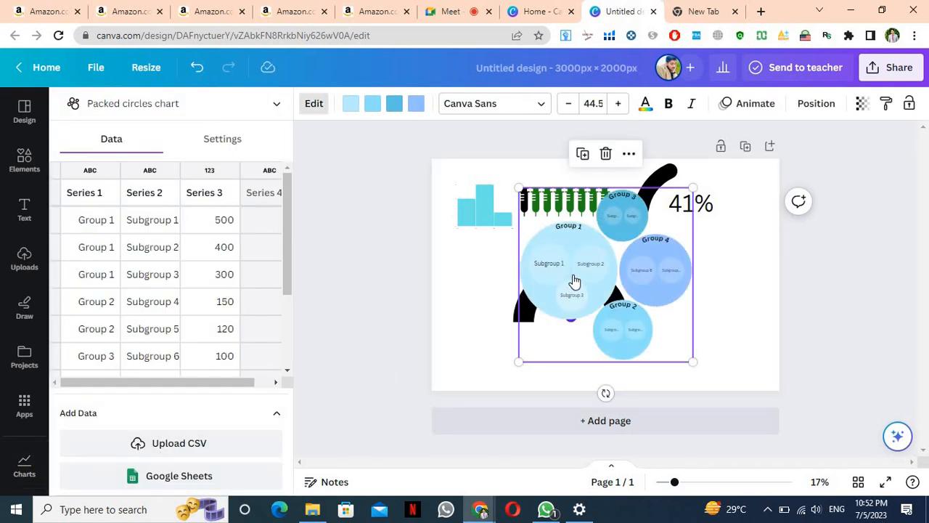
{"action": "mouse_move", "coordinate": [574, 281]}
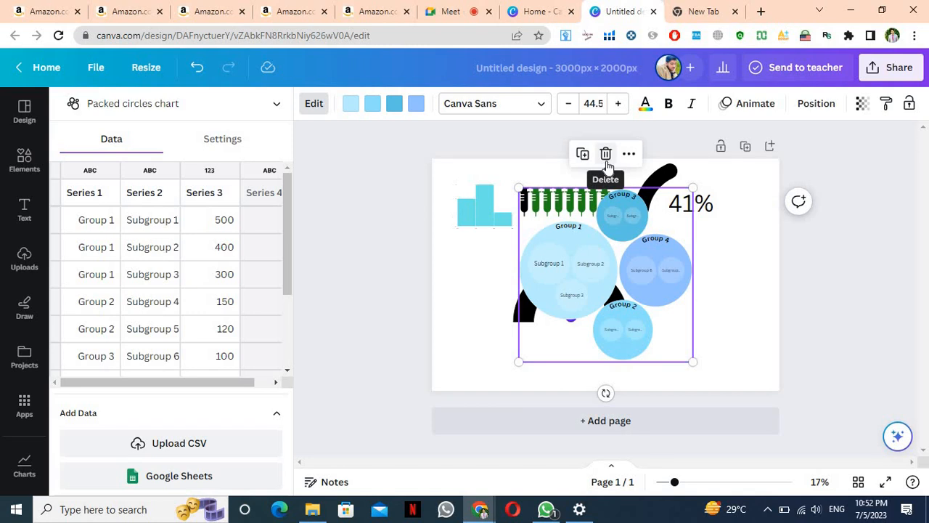
{"action": "left_click", "coordinate": [606, 153]}
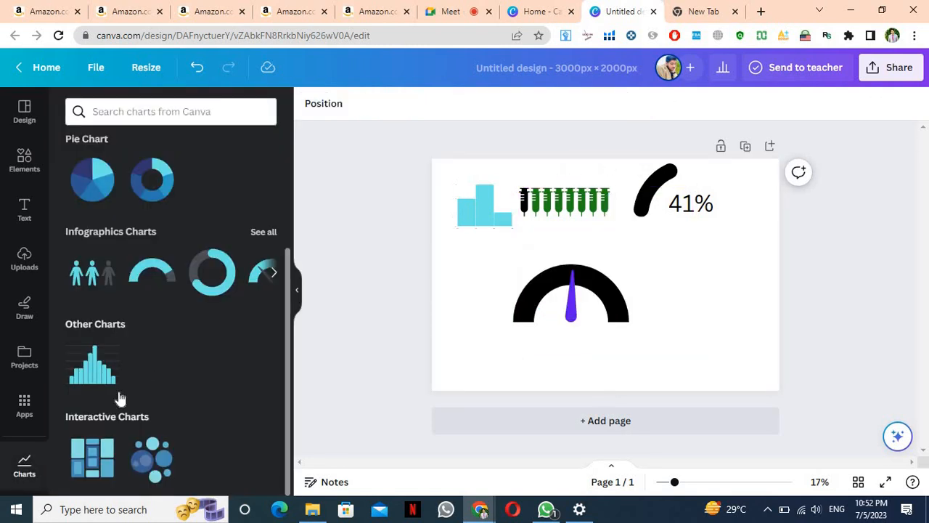
{"action": "key", "text": "ctrl+minus"}
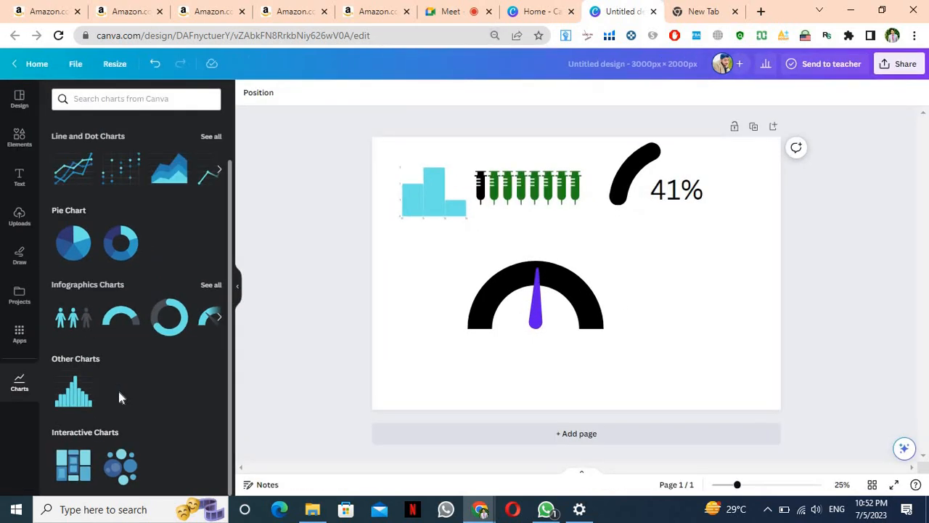
Zoom the page view to 28%, then switch to Google Meet and dismiss the raised-hands popup
{"action": "key", "text": "ctrl+minus"}
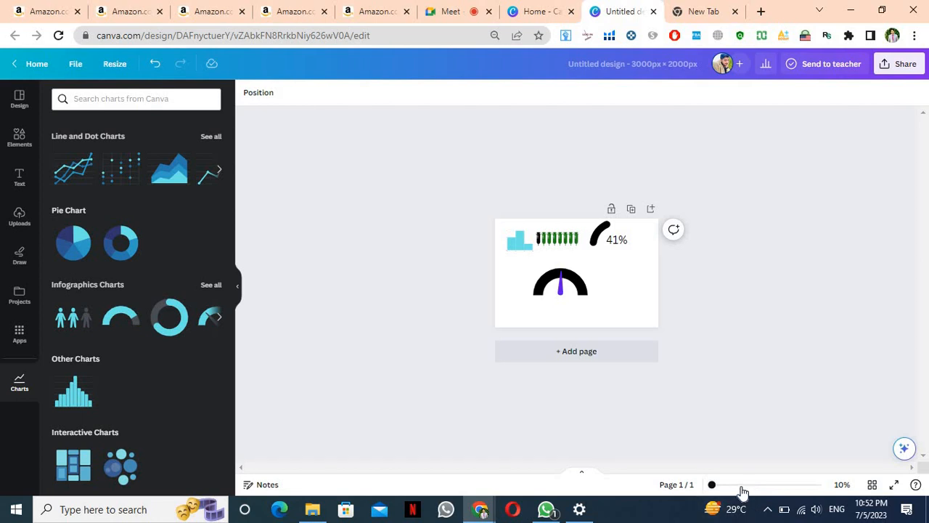
{"action": "left_click", "coordinate": [742, 486]}
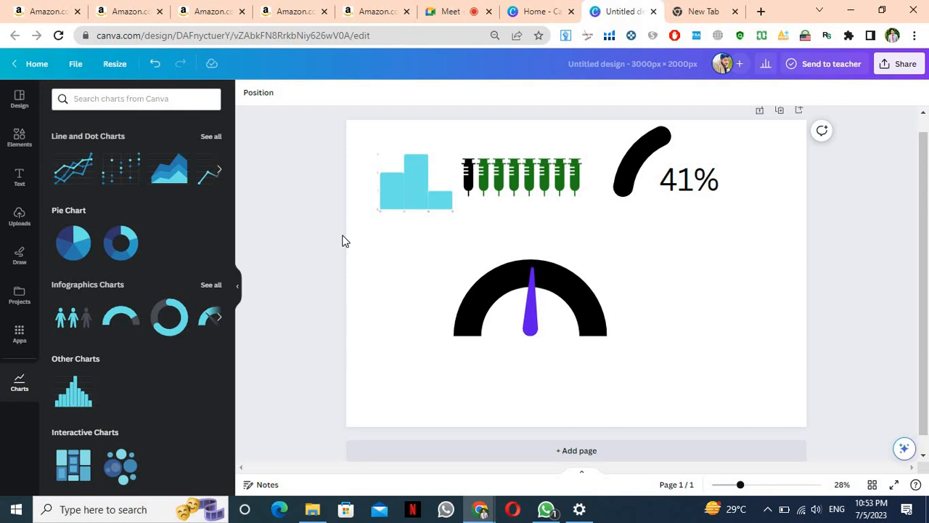
{"action": "left_click", "coordinate": [451, 11]}
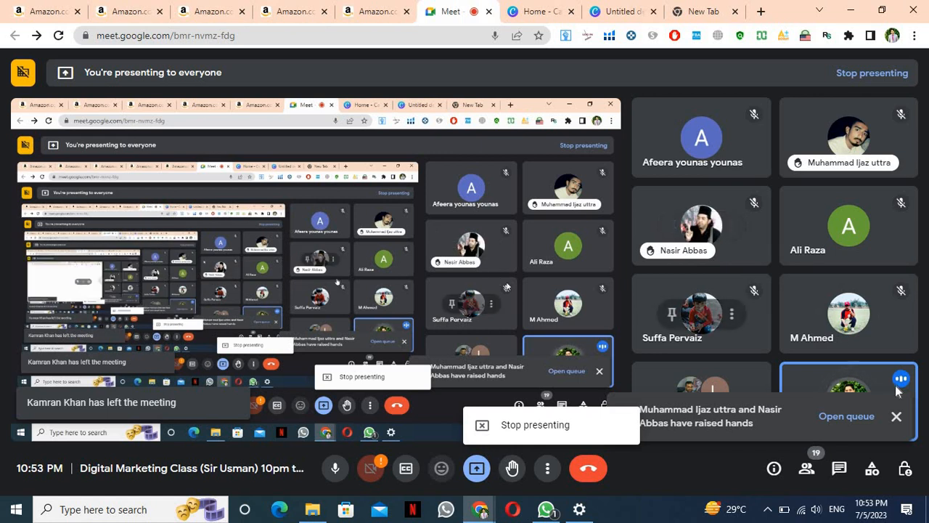
{"action": "left_click", "coordinate": [897, 416]}
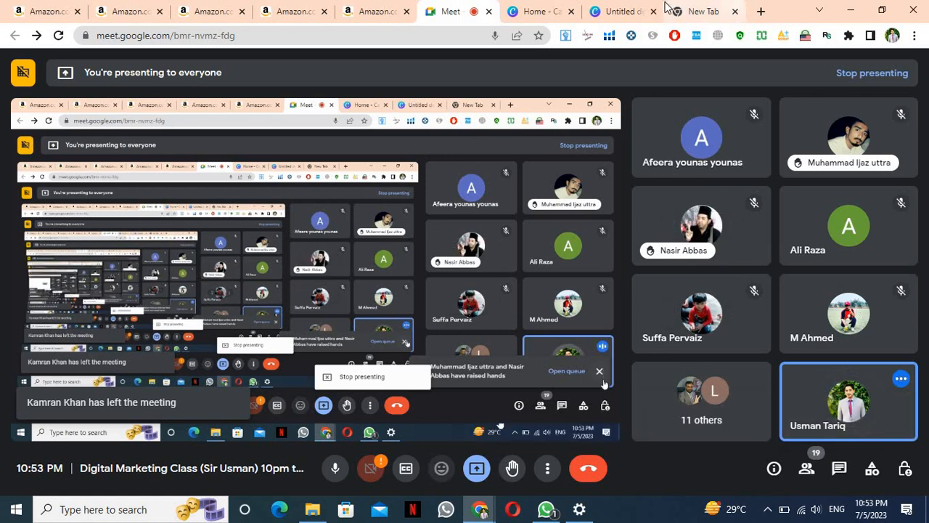